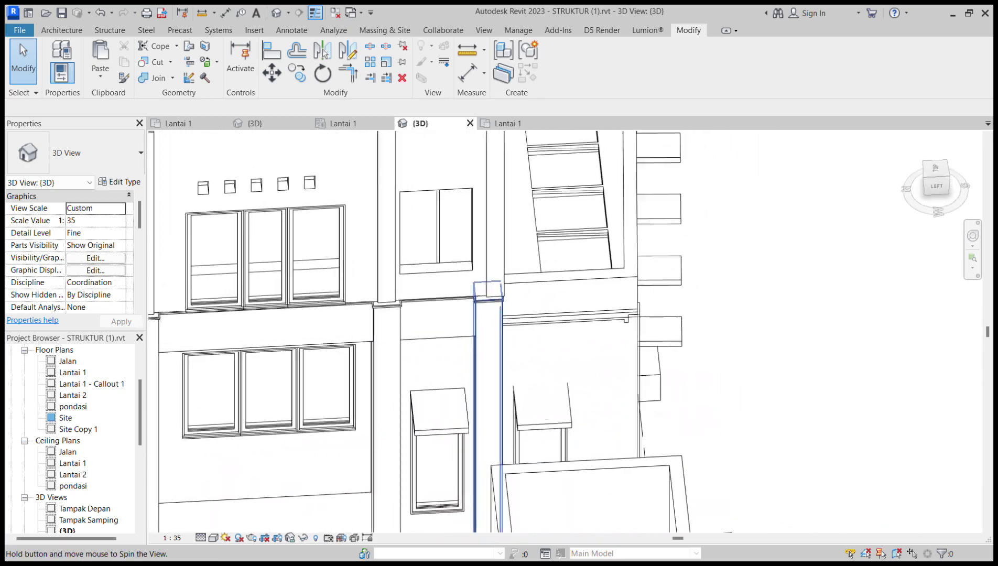
- Select the slab canopies above the narrow windows in the STRUKTUR model and examine their shape from several sides
click(446, 414)
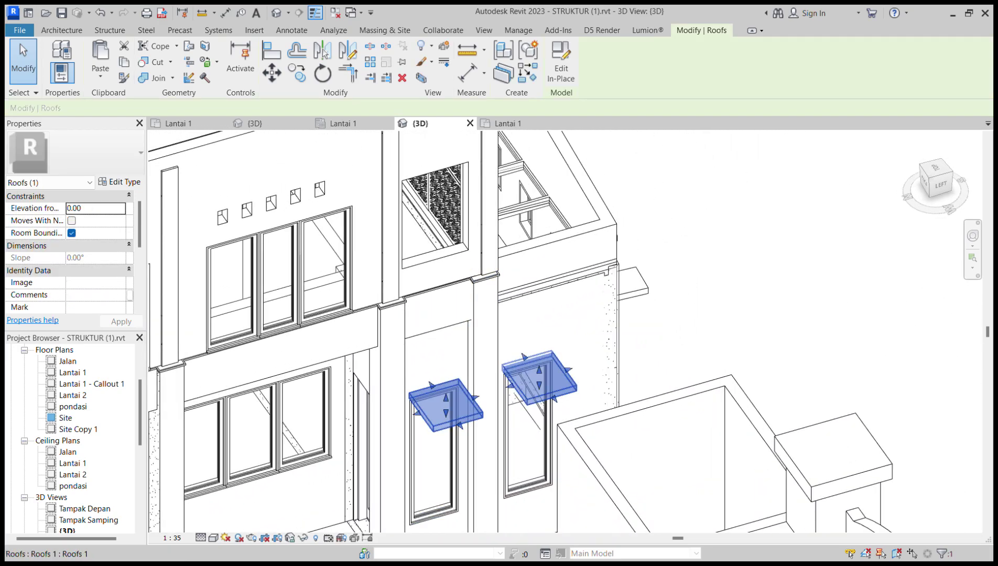
scroll(468, 331, down, 3)
shift+middle_drag(524, 335, 514, 378)
scroll(513, 378, up, 3)
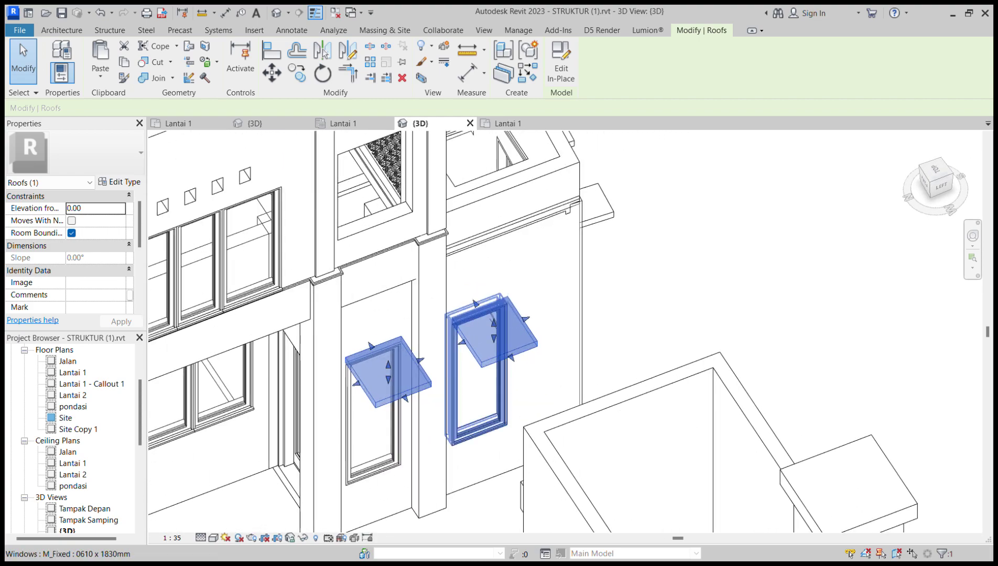
scroll(477, 415, up, 3)
shift+middle_drag(451, 377, 280, 382)
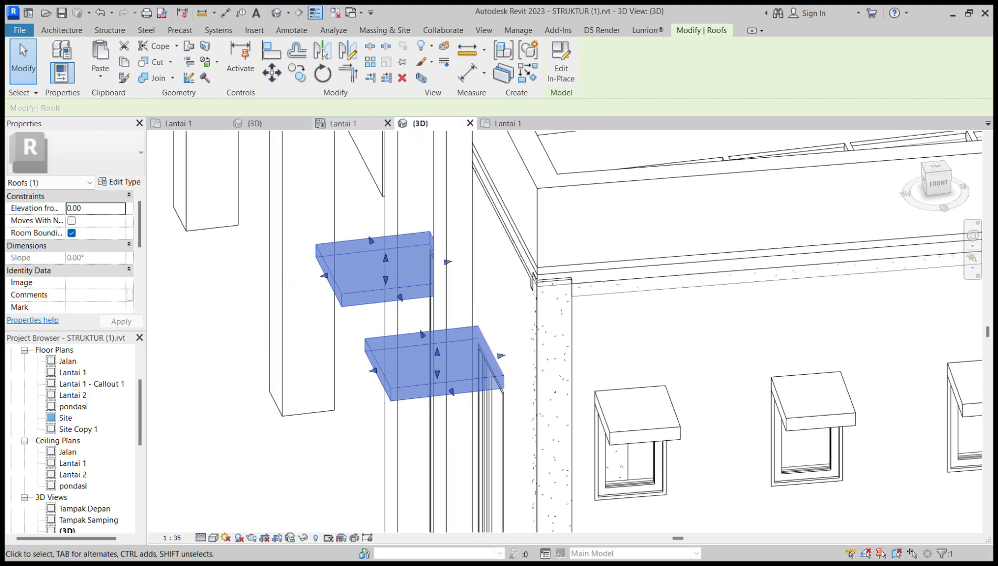
- Switch to the 3D view of the DENAH EKSISTING model and create an in-place component in the Ceilings category
click(251, 123)
shift+middle_drag(294, 333, 348, 341)
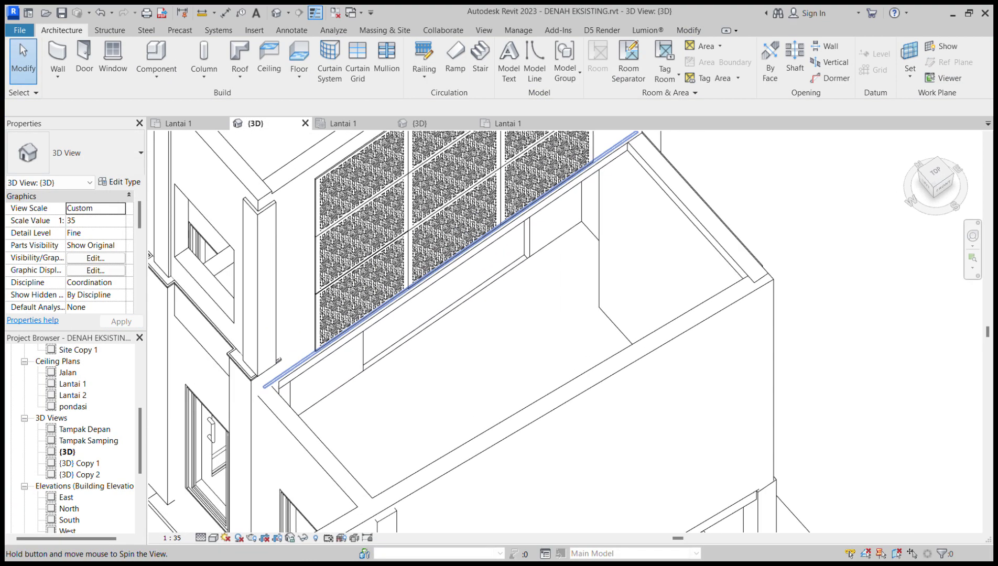
middle_drag(178, 411, 231, 204)
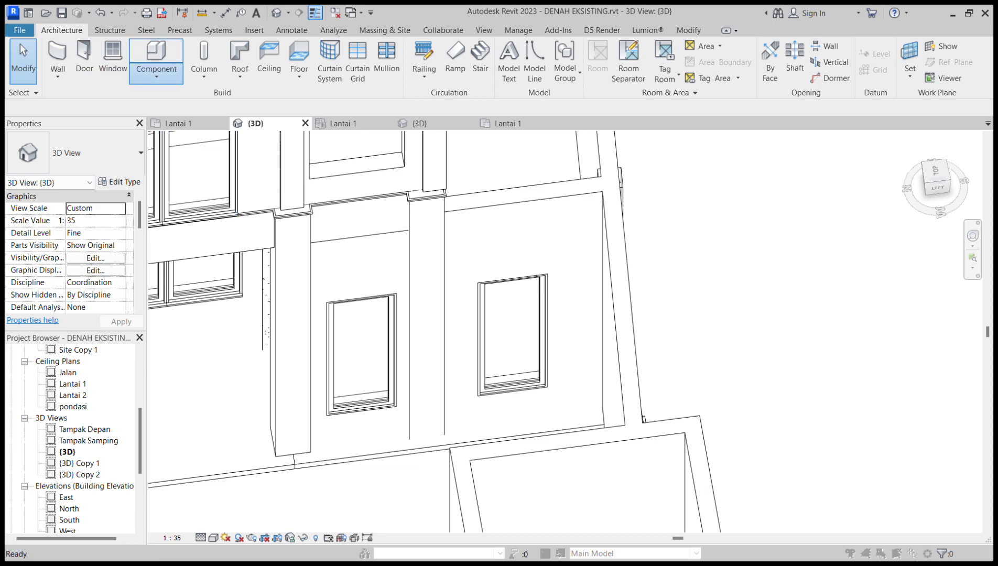
click(156, 52)
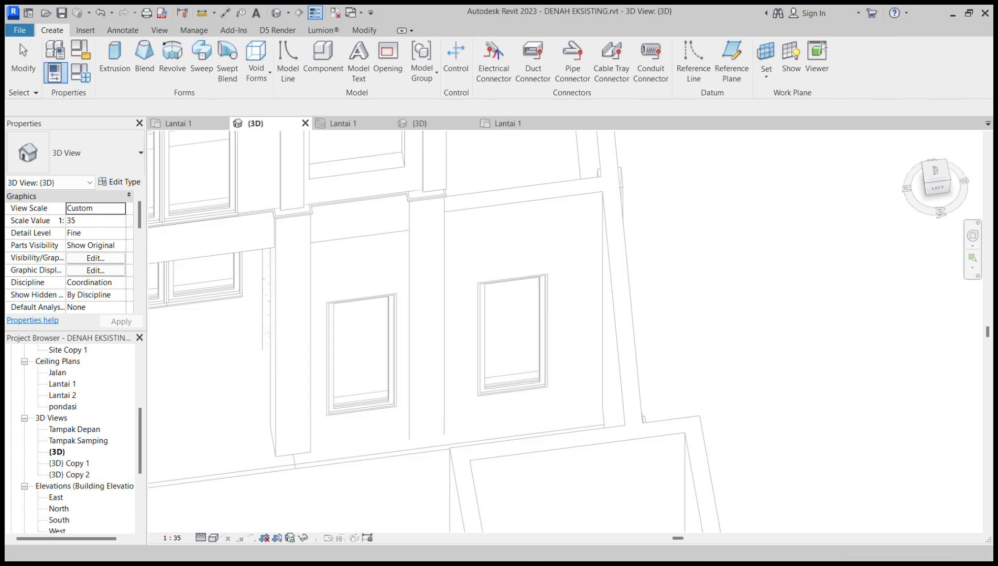
middle_drag(420, 314, 379, 377)
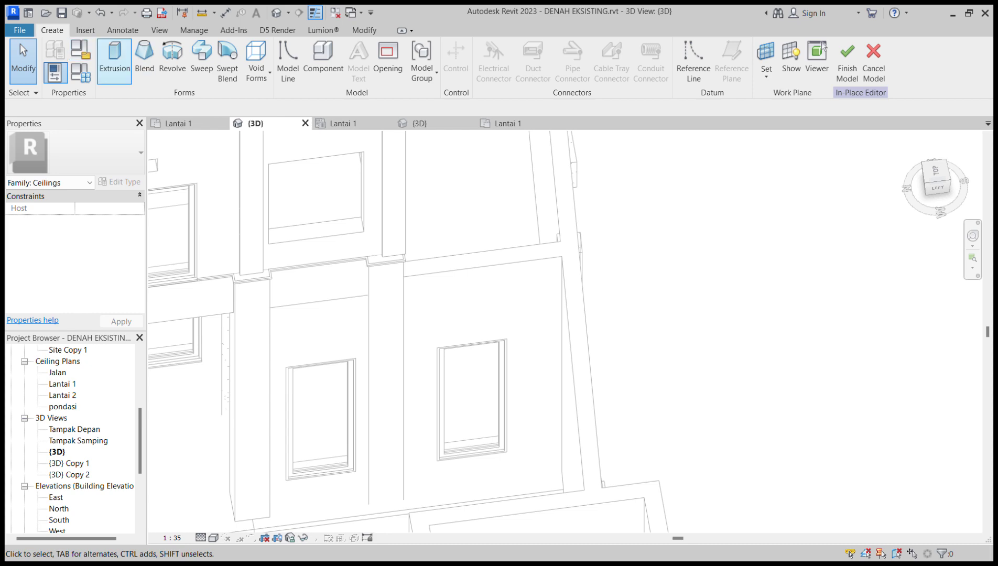
- Begin an extrusion and set its work plane to the wall face that holds the two narrow windows
click(114, 60)
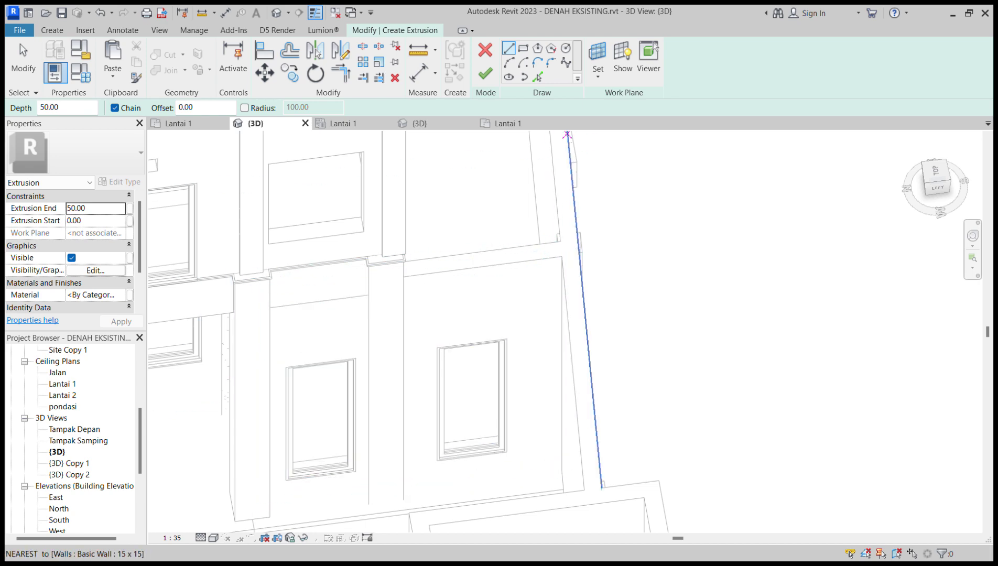
shift+middle_drag(534, 283, 470, 383)
scroll(428, 213, down, 2)
middle_drag(406, 181, 526, 189)
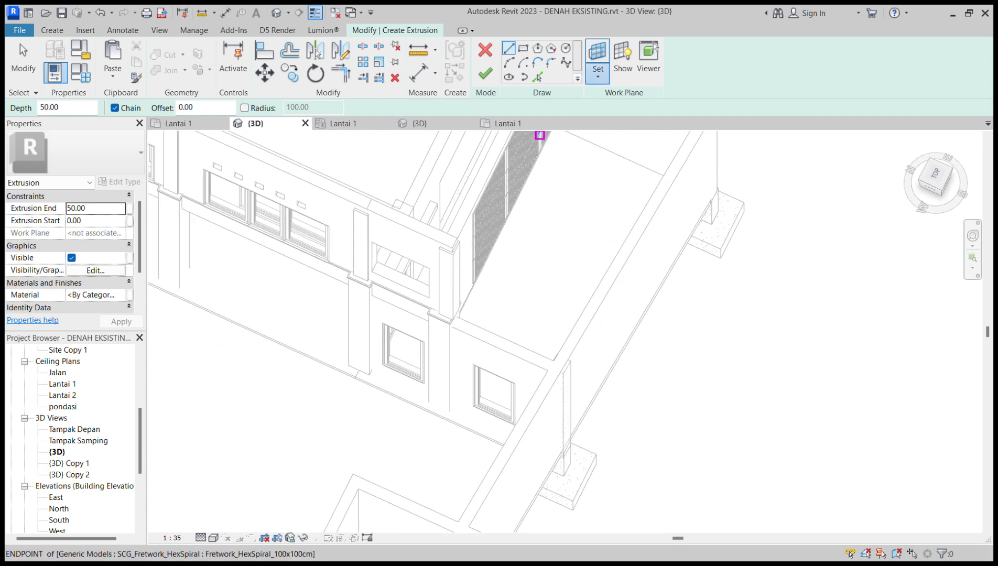
scroll(454, 385, up, 5)
scroll(489, 334, down, 3)
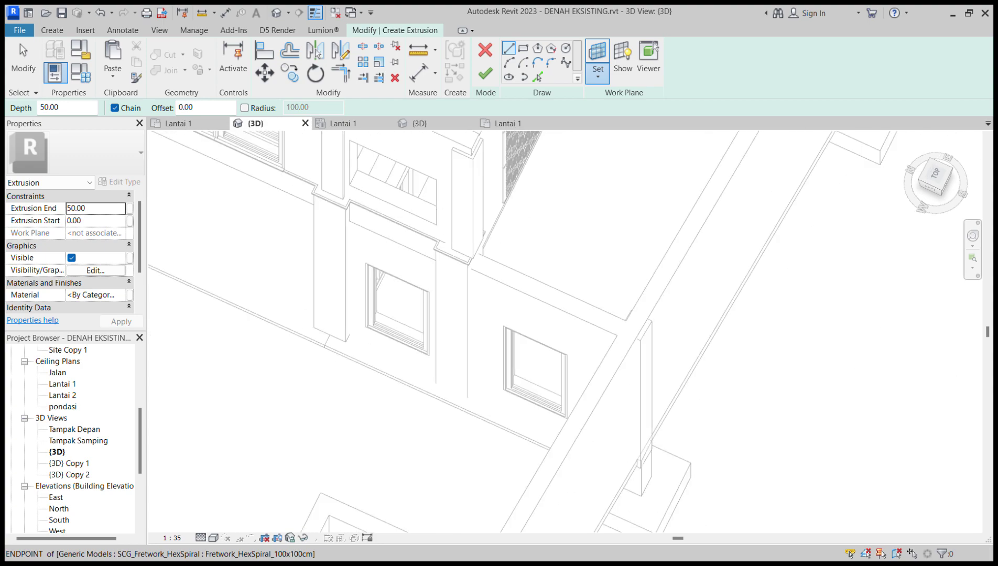
scroll(472, 251, down, 1)
key(Escape)
shift+middle_drag(472, 251, 495, 236)
middle_drag(495, 236, 486, 258)
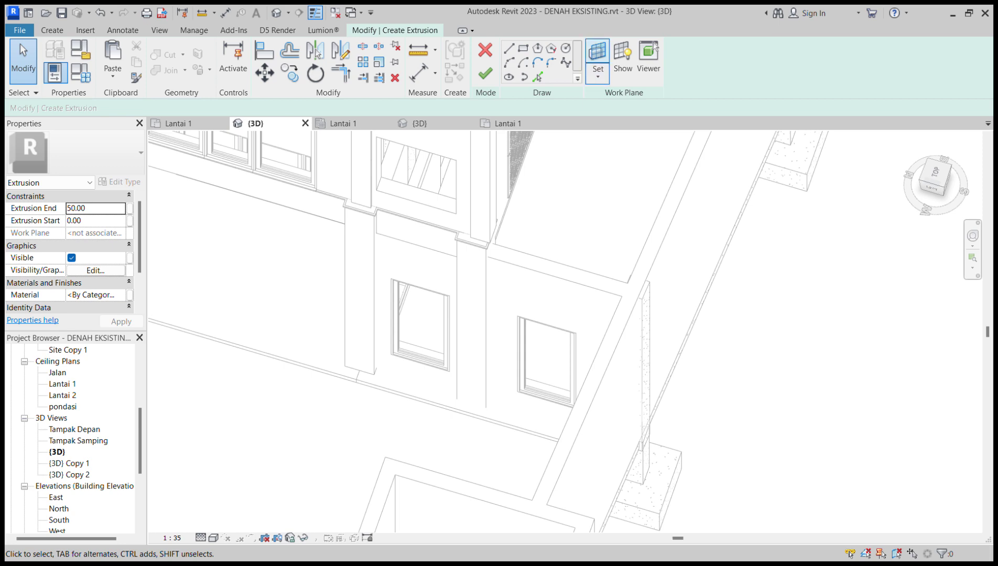
click(598, 52)
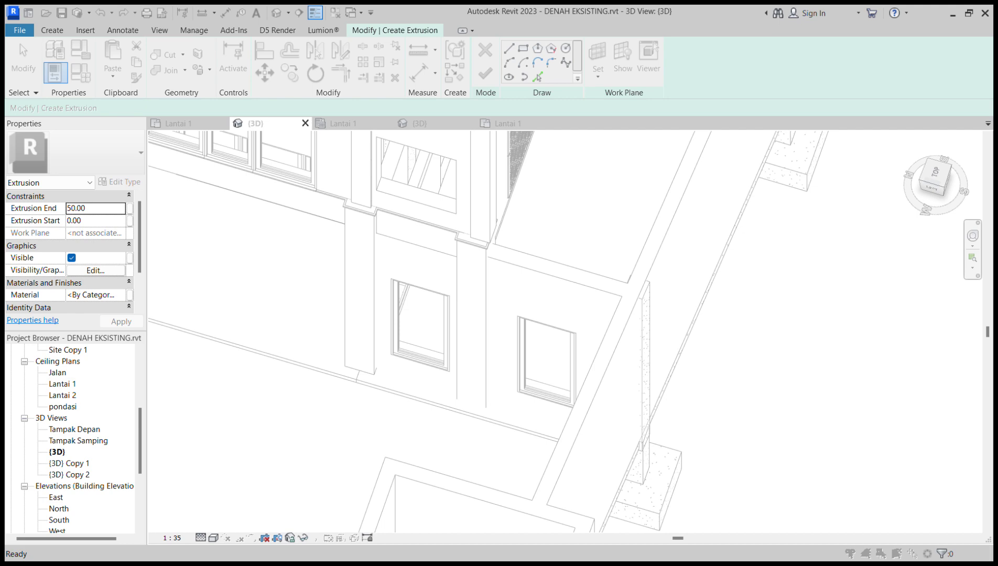
click(471, 357)
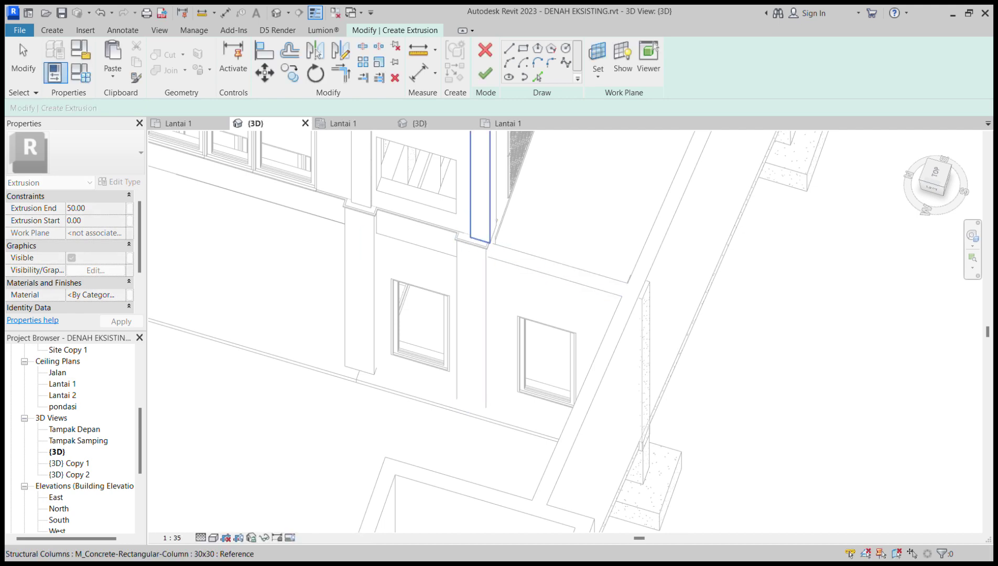
scroll(499, 286, up, 2)
scroll(495, 278, up, 1)
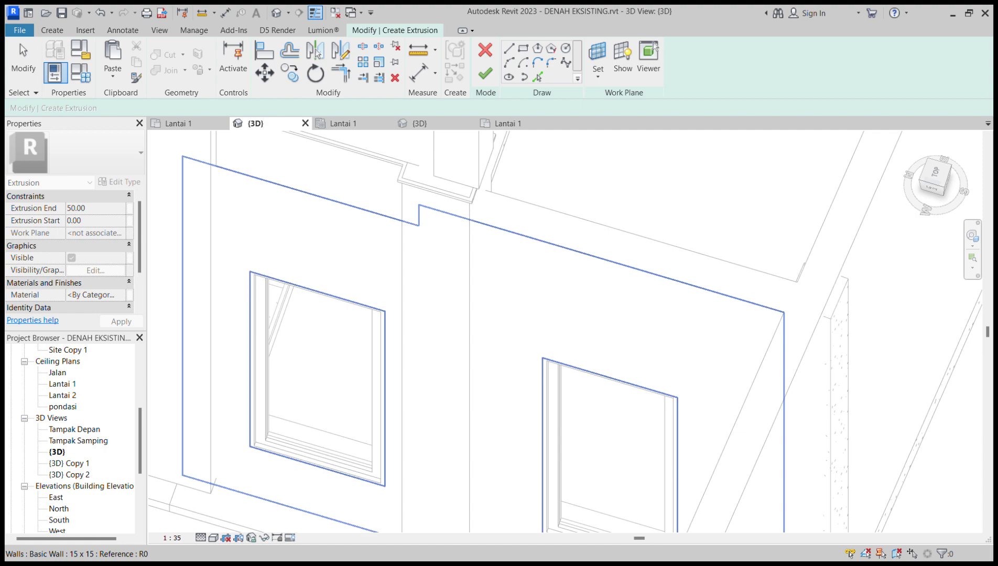
shift+middle_drag(487, 273, 554, 272)
middle_drag(553, 272, 496, 255)
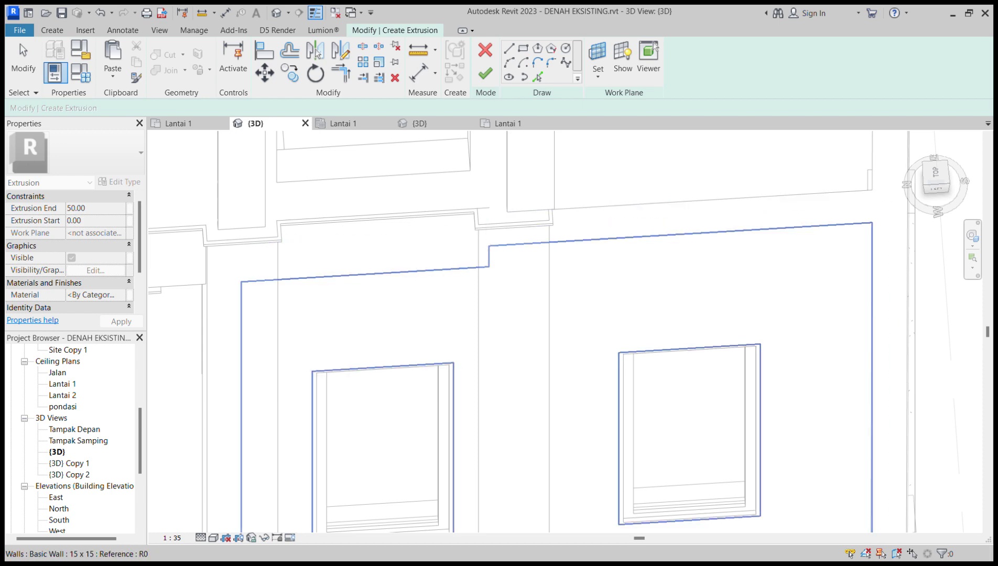
click(495, 257)
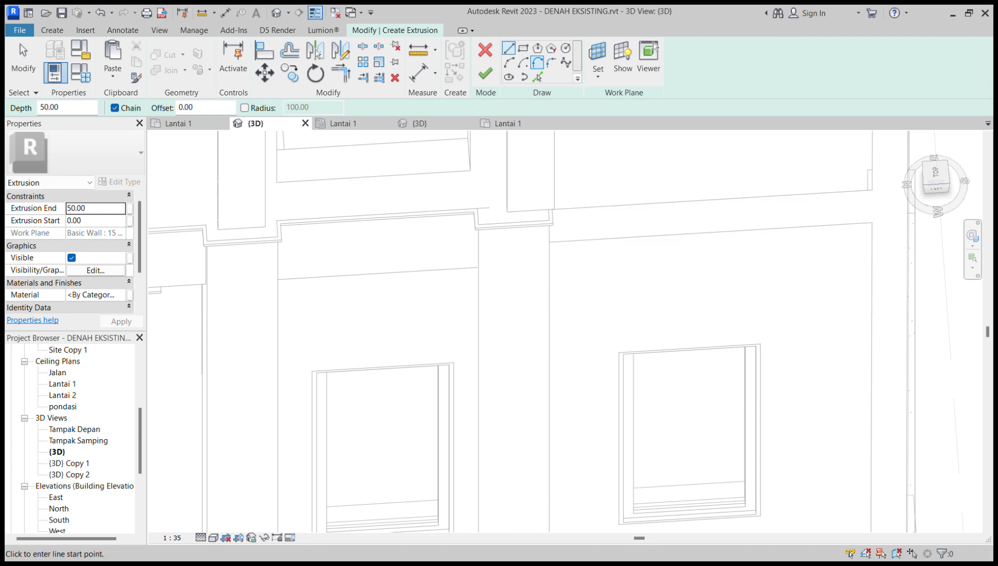
- Sketch a rectangle about 60 wide along the top edge of the first narrow window, starting from the window opening's corner
click(523, 49)
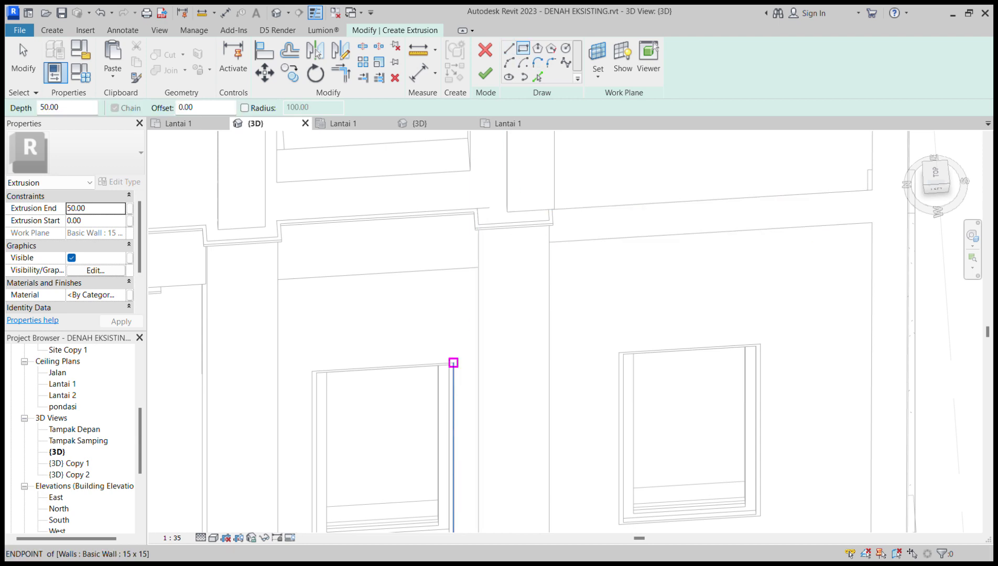
click(453, 362)
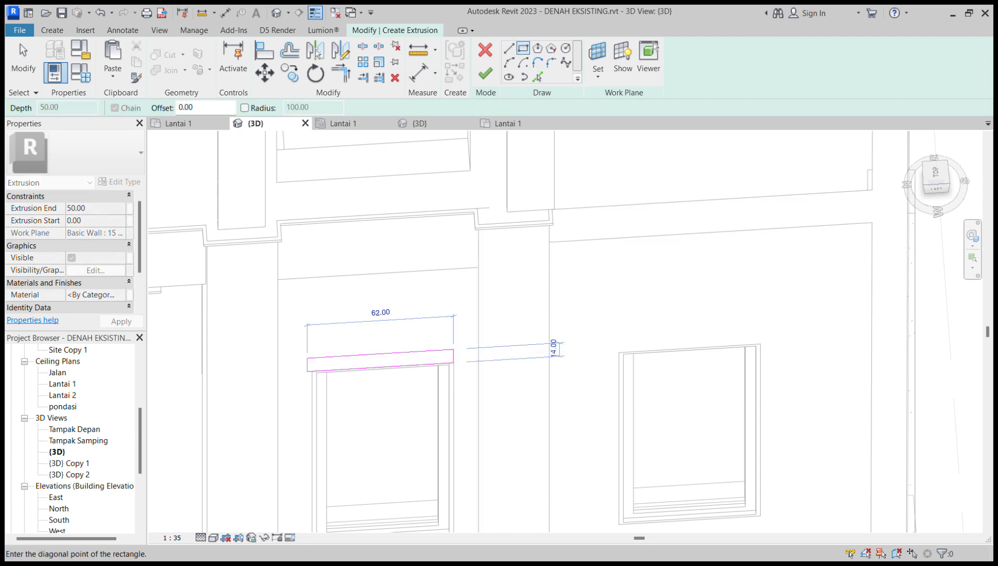
middle_drag(313, 337, 333, 242)
scroll(328, 254, up, 1)
click(335, 254)
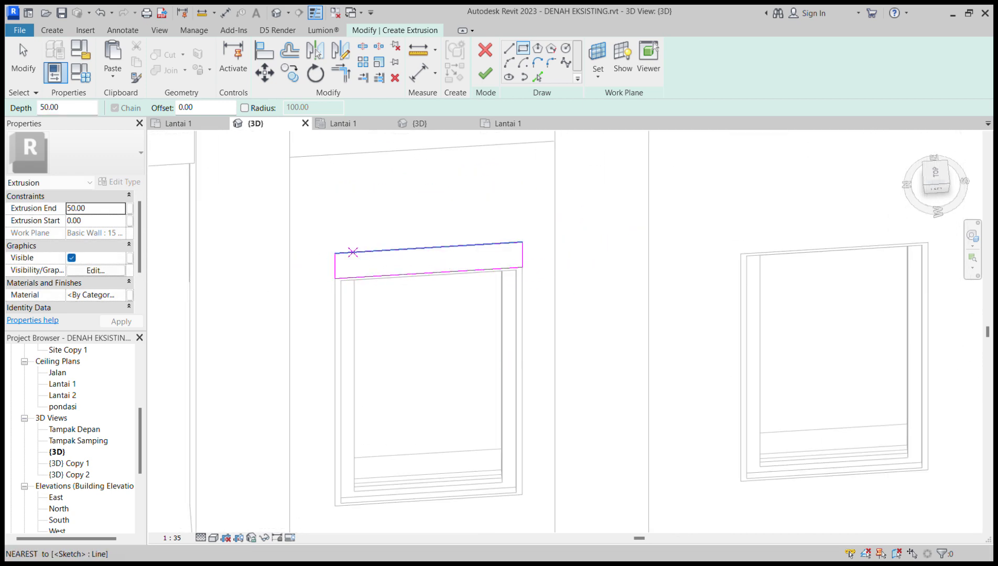
- Set the sketched rectangle's height to 10 by moving its upper line
key(Escape)
click(352, 252)
click(545, 250)
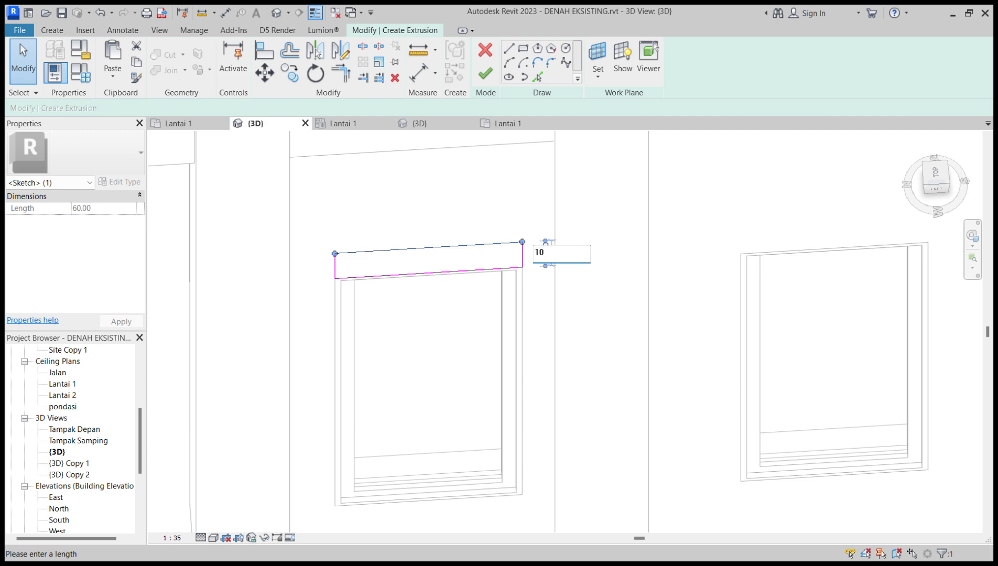
key(Return)
- Set the sketched rectangle's height to 13 and finish the extrusion sketch
scroll(556, 268, up, 3)
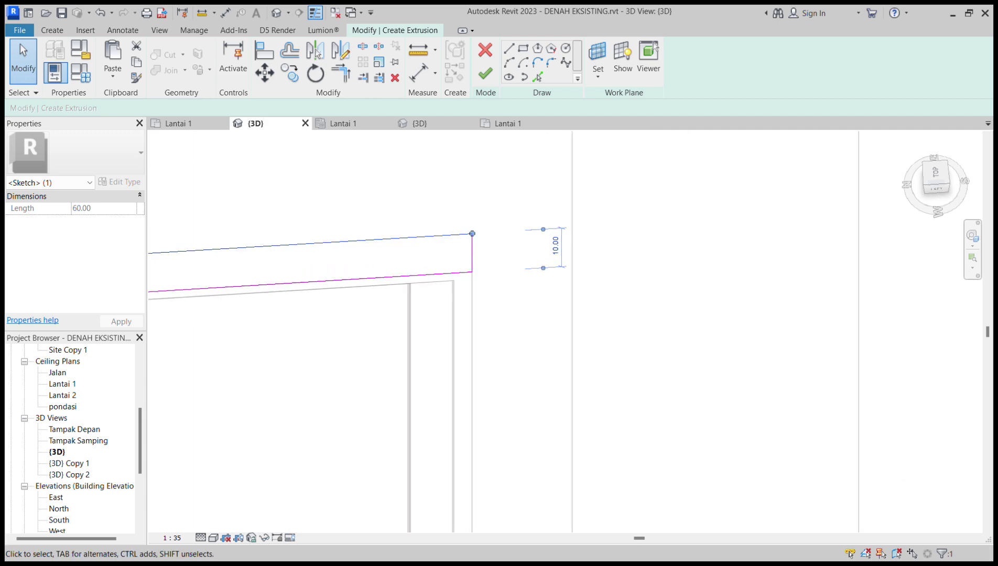
click(555, 246)
key(Return)
scroll(636, 237, down, 3)
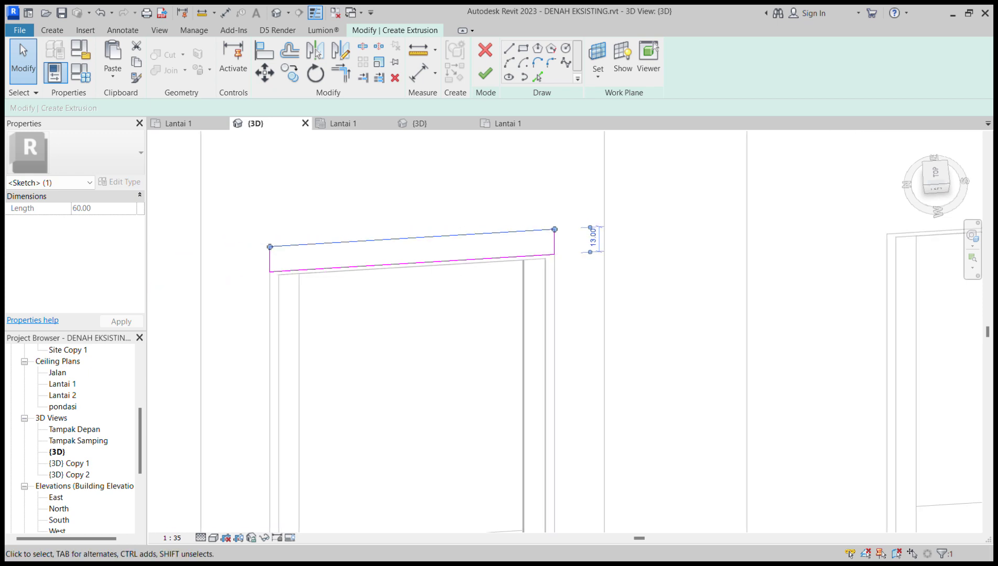
key(Escape)
scroll(555, 246, down, 3)
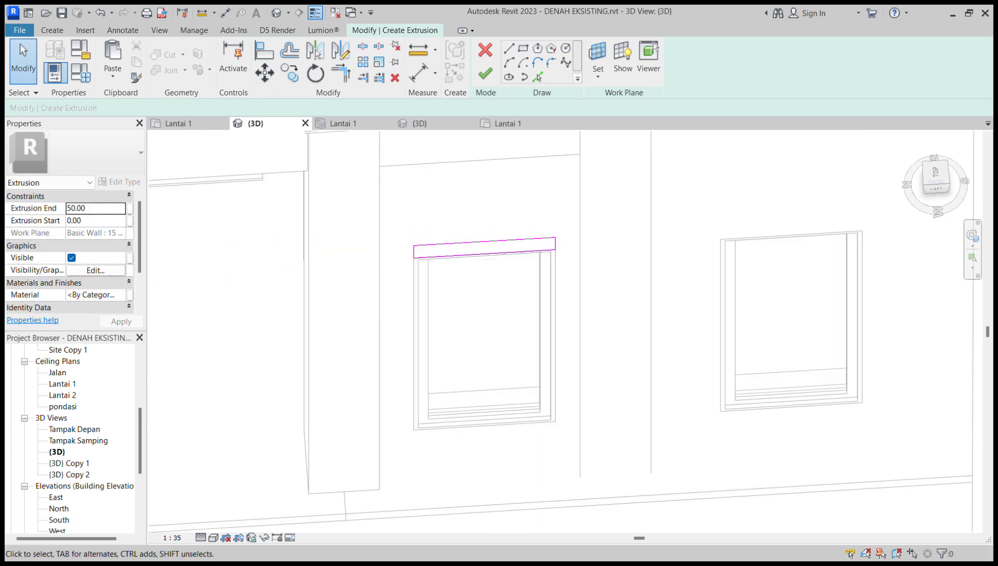
click(485, 73)
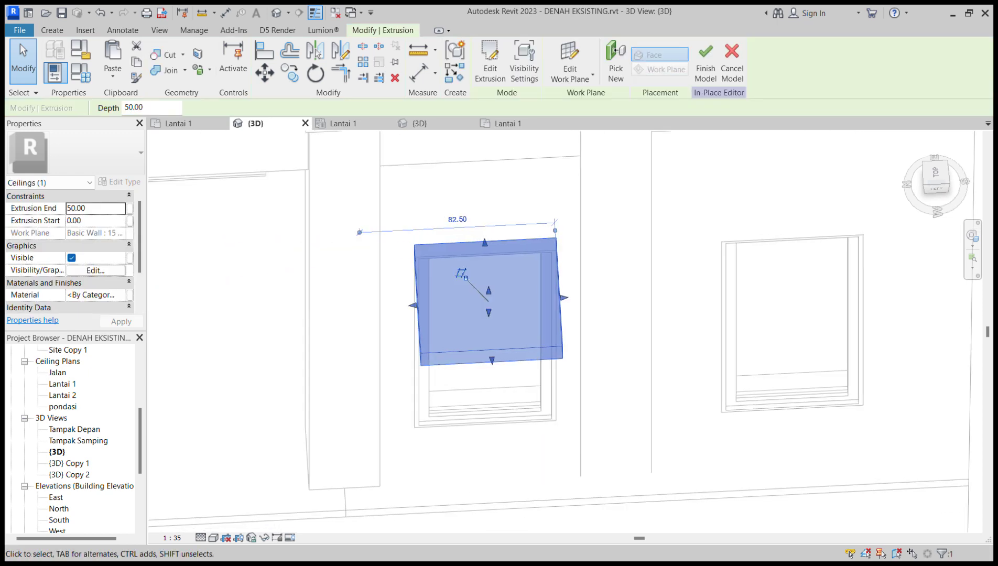
mouse_move(530, 247)
shift+middle_down()
mouse_move(419, 325)
mouse_move(386, 324)
shift+middle_up()
double_click(503, 325)
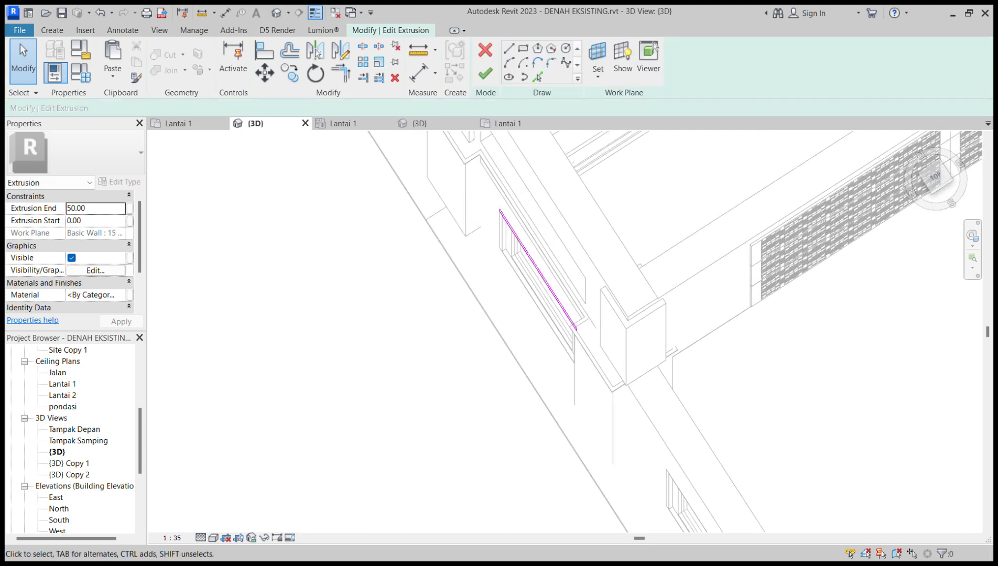
click(485, 73)
- Set the canopy's Extrusion End to 4
mouse_move(419, 336)
shift+middle_down()
mouse_move(529, 252)
mouse_move(564, 239)
shift+middle_up()
click(96, 208)
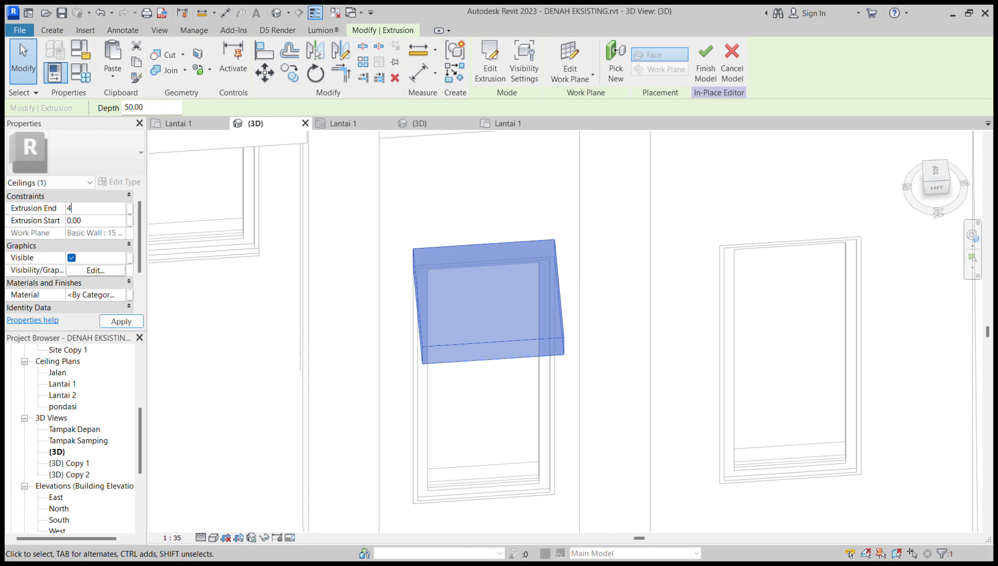
text(4)
key(Return)
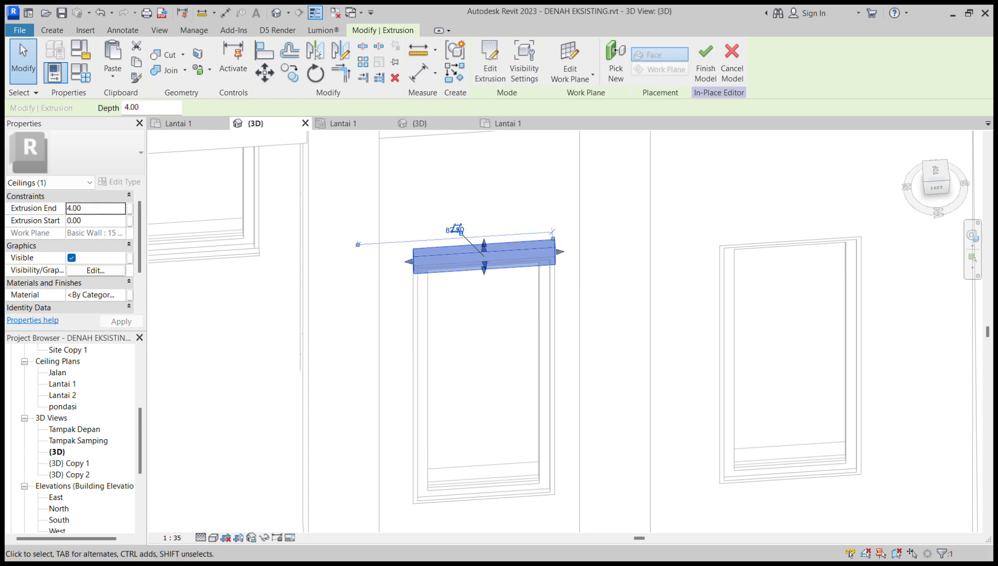
- Set the Extrusion End of the canopy above the first narrow window to 40
click(96, 208)
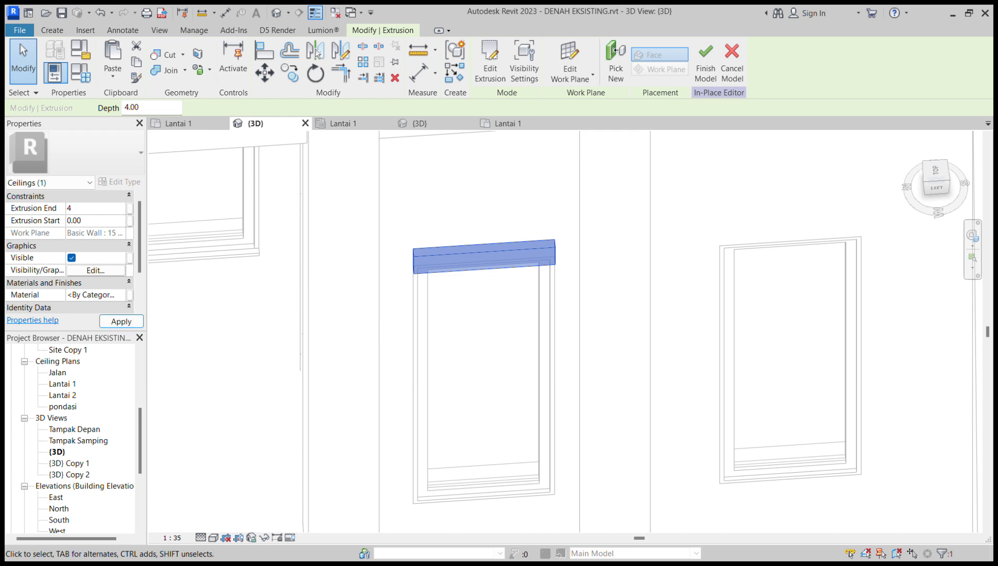
text(40)
key(Return)
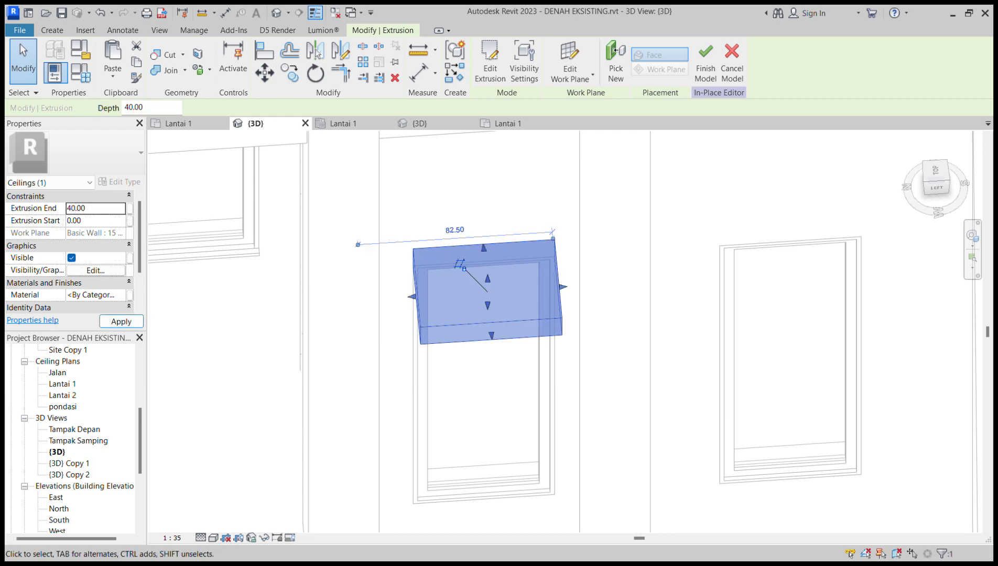
scroll(504, 278, down, 2)
key(Escape)
shift+middle_drag(504, 278, 469, 262)
click(468, 262)
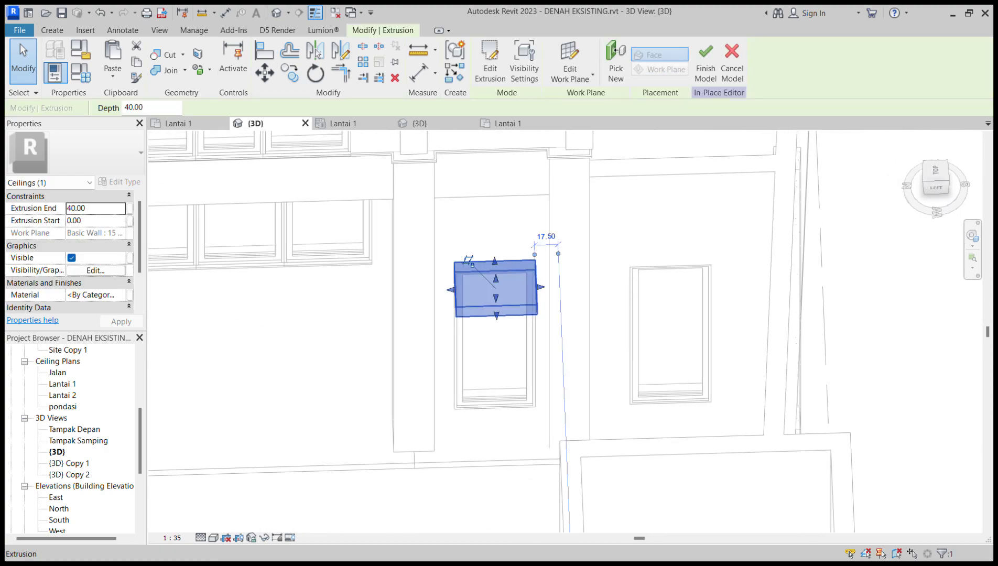
double_click(490, 271)
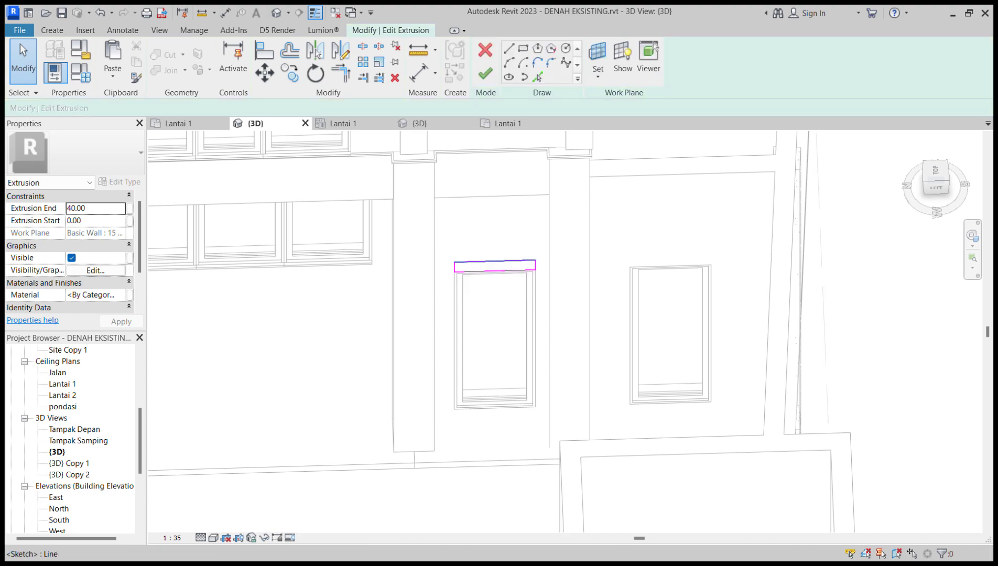
mouse_move(490, 271)
shift+middle_down()
mouse_move(391, 283)
mouse_move(438, 274)
shift+middle_up()
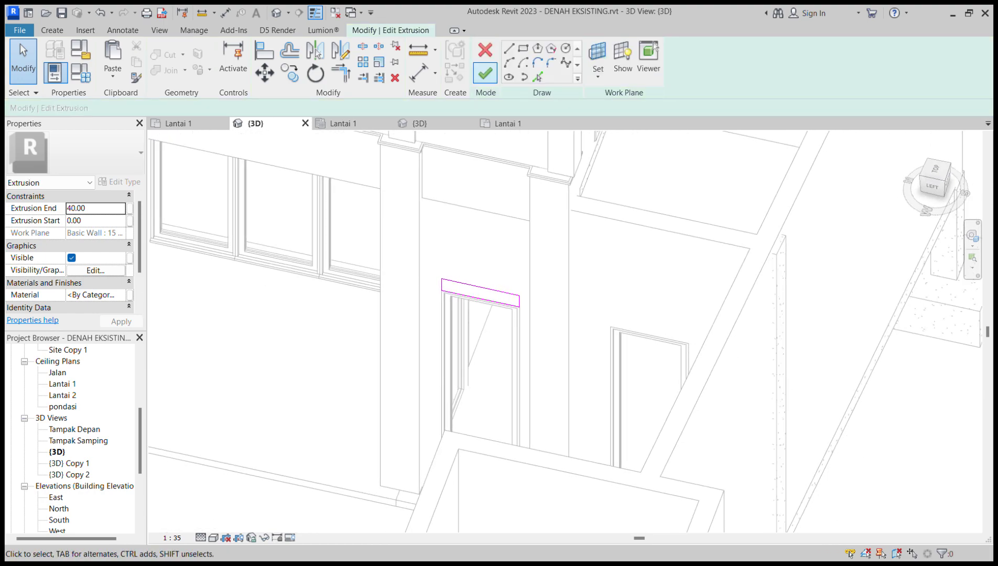
click(485, 74)
- Copy the canopy from the first narrow window to above the second narrow window and finish the in-place model
shift+middle_drag(472, 220, 506, 221)
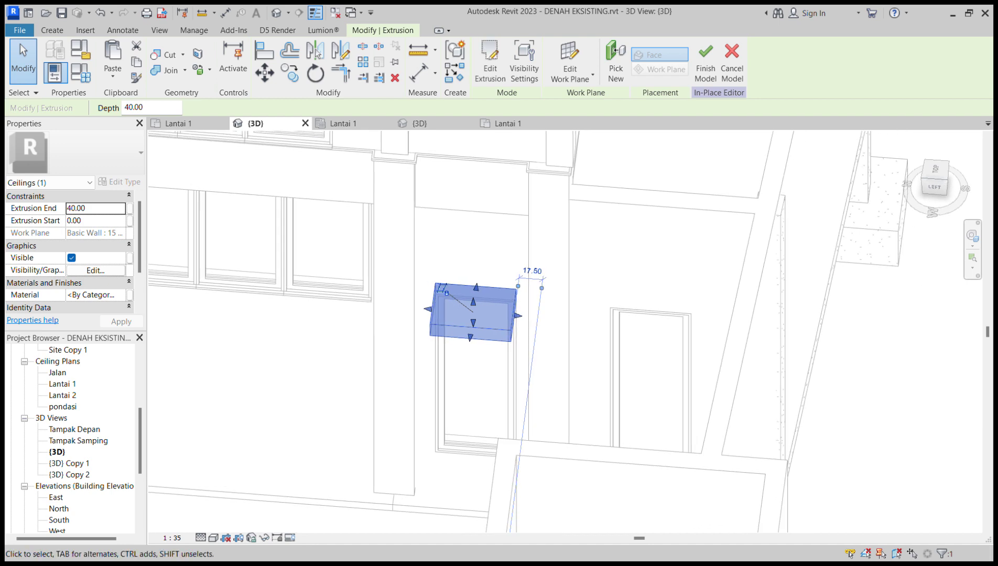
key(c)
key(c)
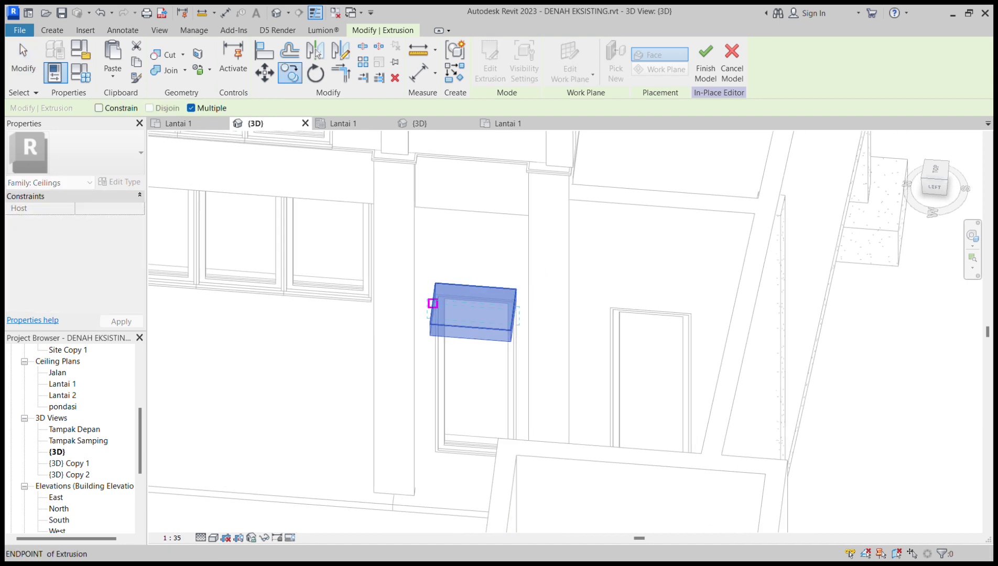
click(433, 303)
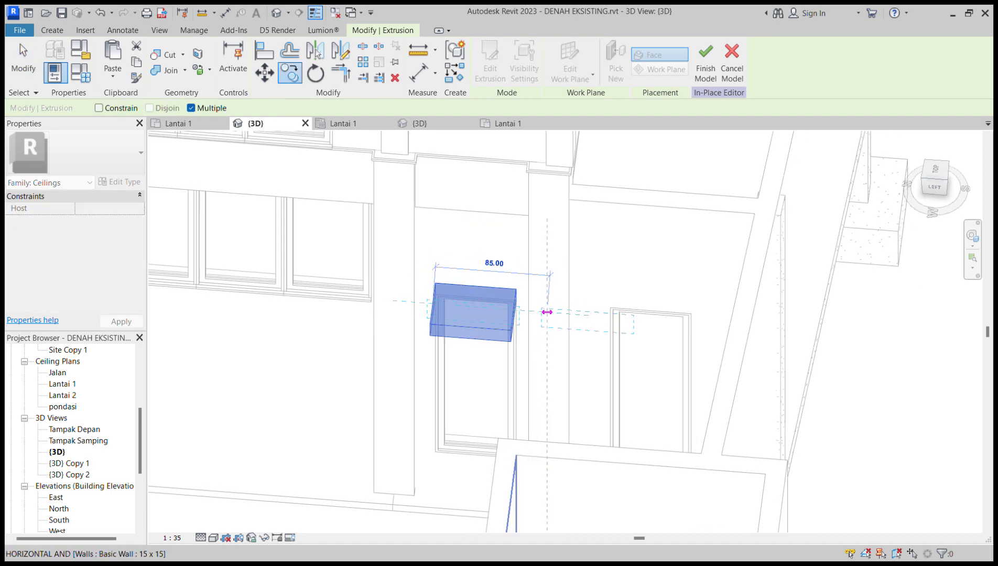
click(608, 317)
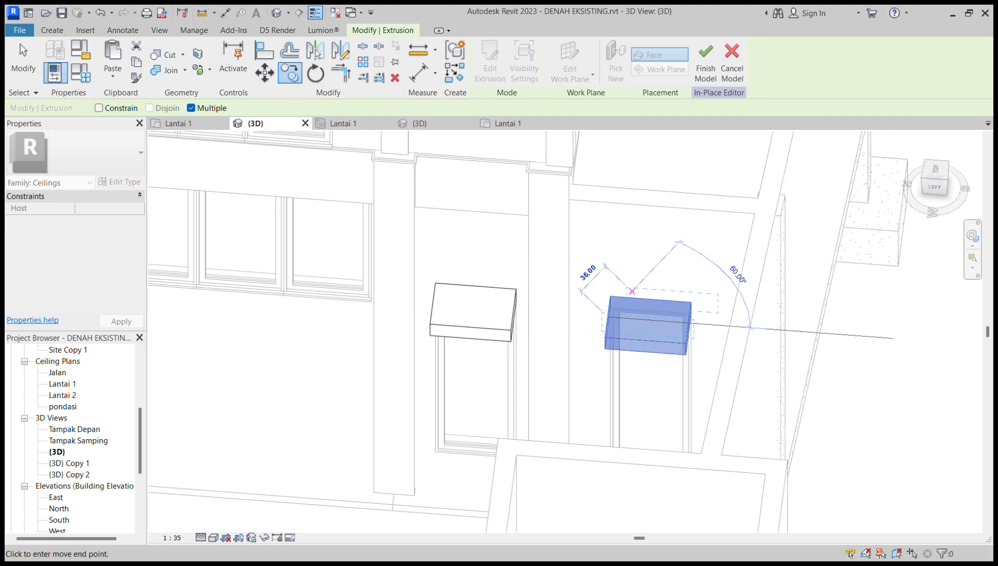
key(Escape)
key(Escape)
shift+middle_drag(734, 338, 803, 312)
shift+middle_drag(630, 325, 541, 343)
scroll(629, 320, down, 3)
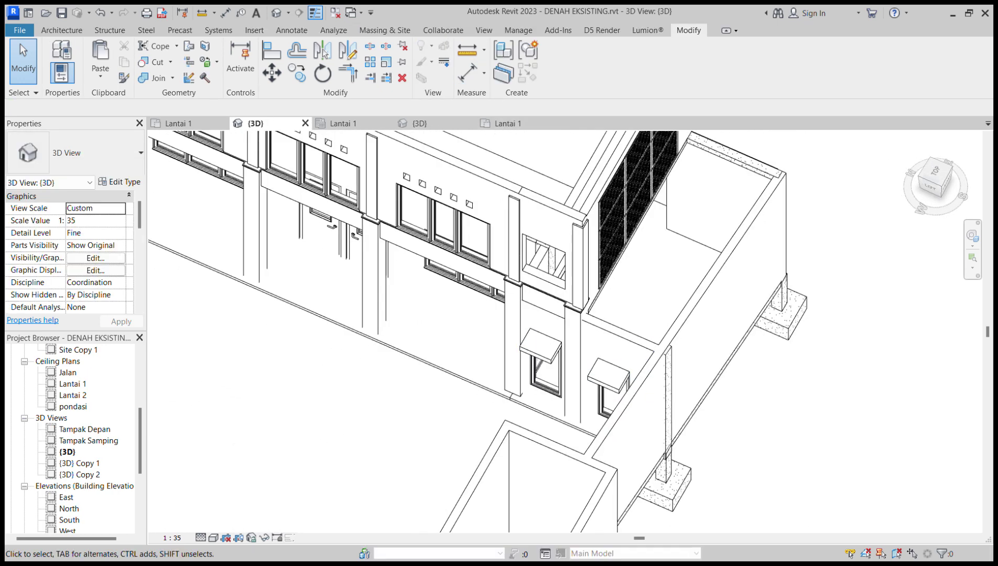
- Compare the corner column at the front of the building in the STRUKTUR 3D view and the Lantai 1 plans
click(419, 123)
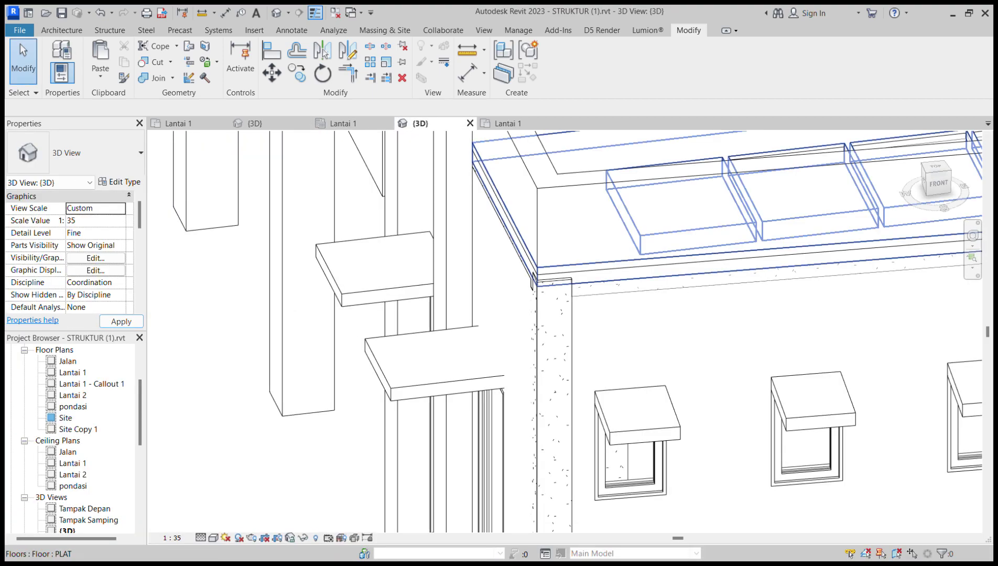
scroll(571, 271, down, 3)
shift+middle_drag(572, 271, 666, 292)
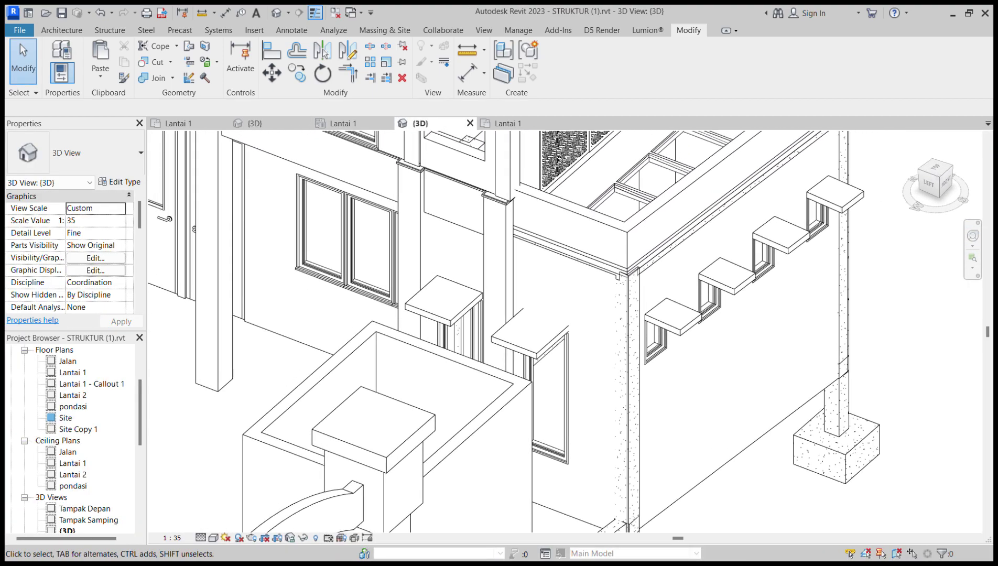
click(343, 123)
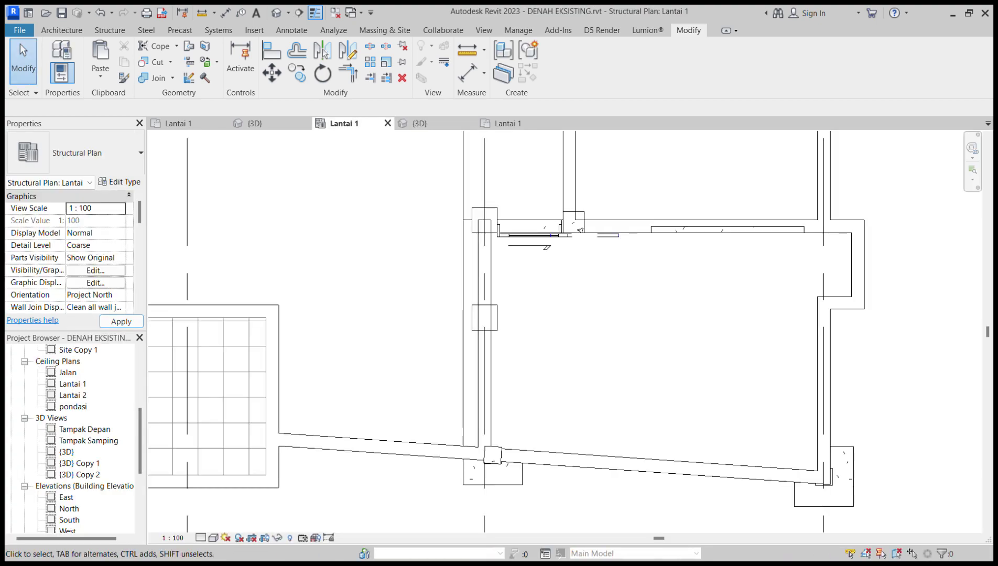
click(494, 456)
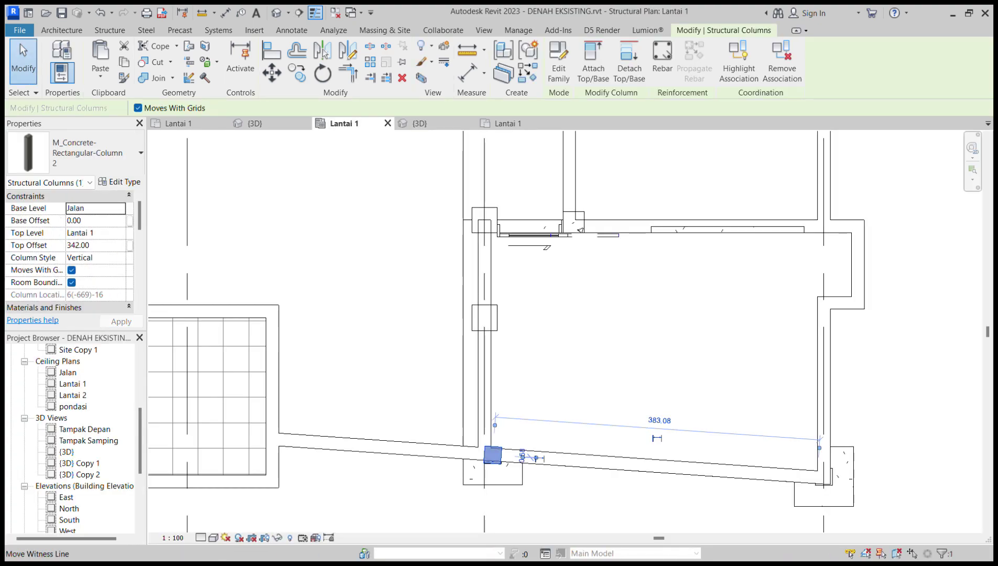
click(508, 123)
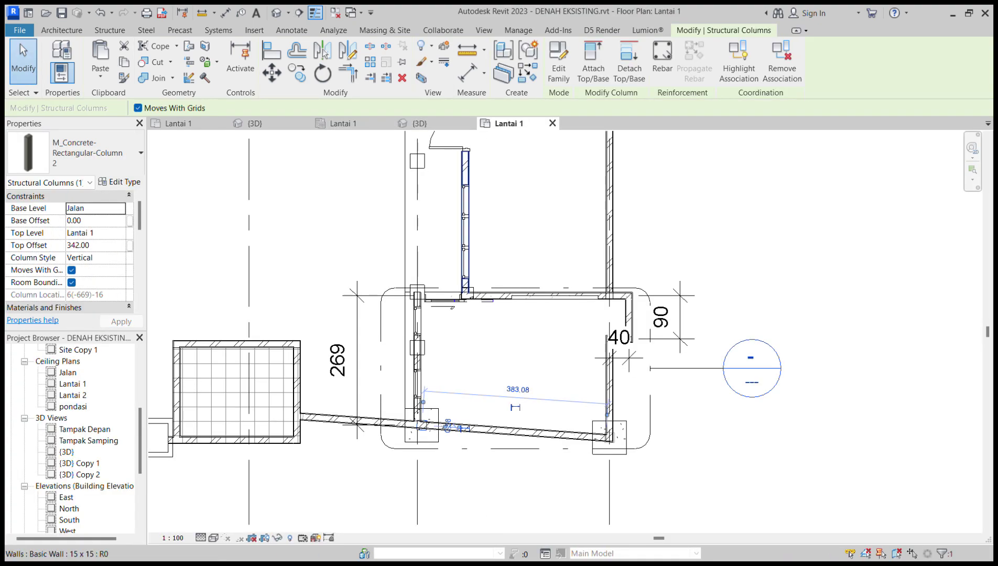
click(420, 124)
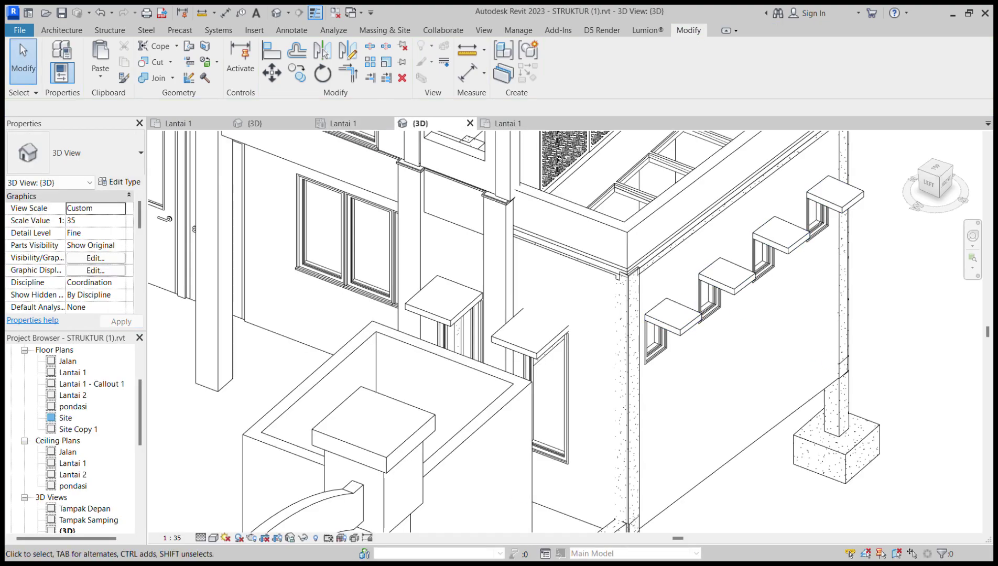
middle_drag(627, 362, 477, 345)
click(468, 346)
key(Escape)
click(478, 346)
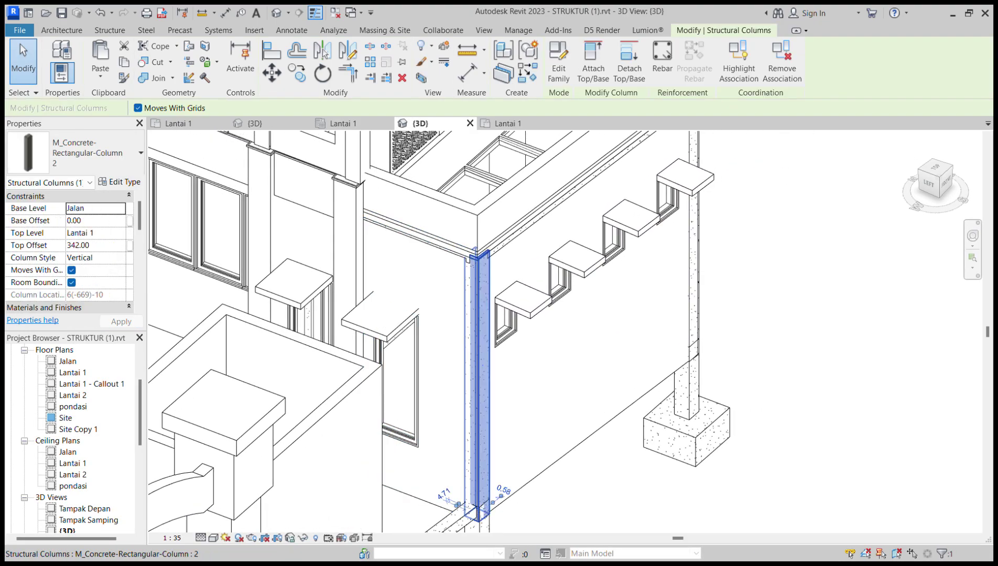
- Examine the row of small canopied windows and their host wall on the front side of the STRUKTUR model
shift+middle_drag(613, 241, 440, 243)
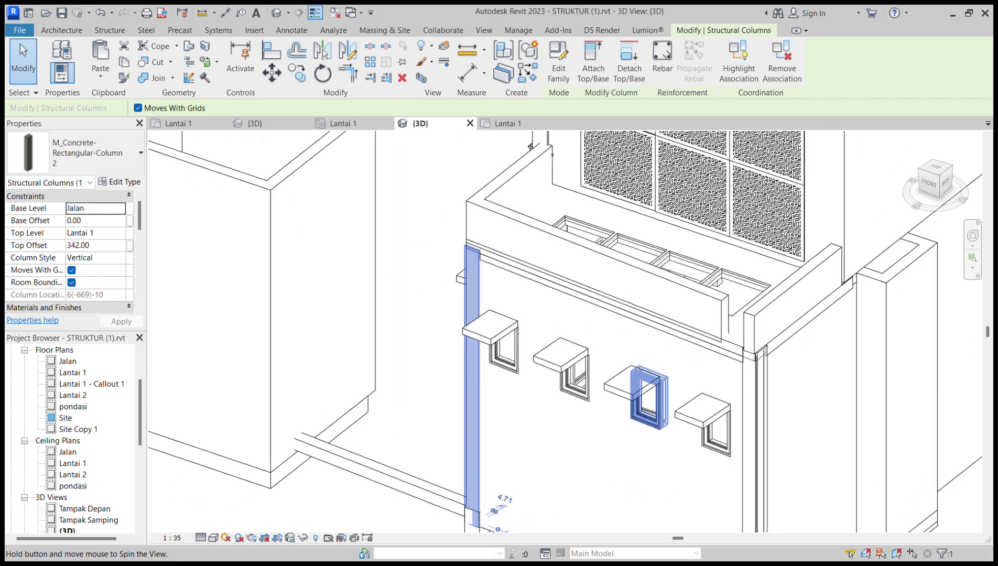
shift+middle_drag(446, 320, 516, 315)
click(517, 338)
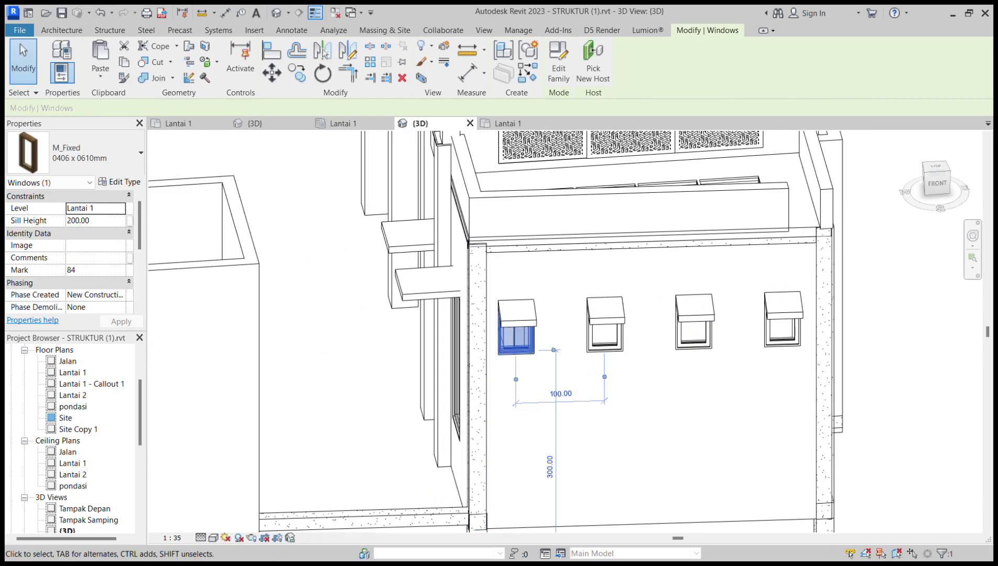
mouse_move(462, 287)
shift+middle_down()
mouse_move(446, 287)
mouse_move(514, 302)
mouse_move(388, 287)
mouse_move(464, 289)
shift+middle_up()
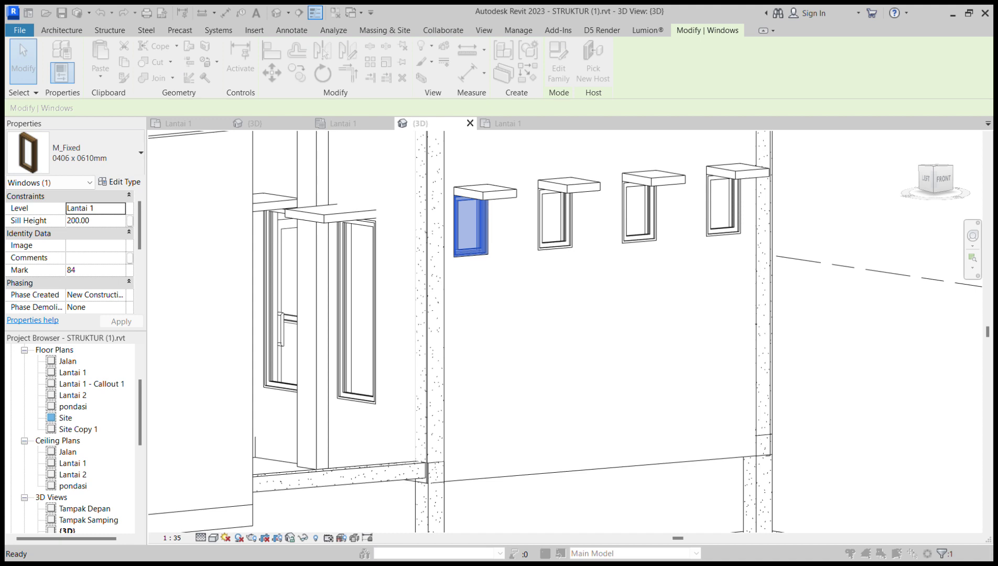
scroll(357, 485, down, 5)
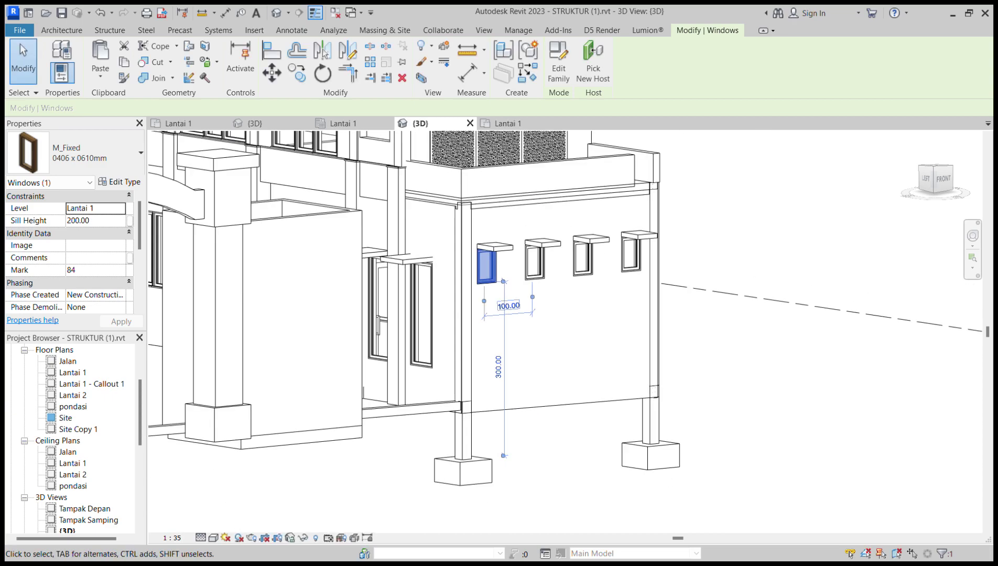
shift+middle_drag(485, 270, 403, 450)
key(Escape)
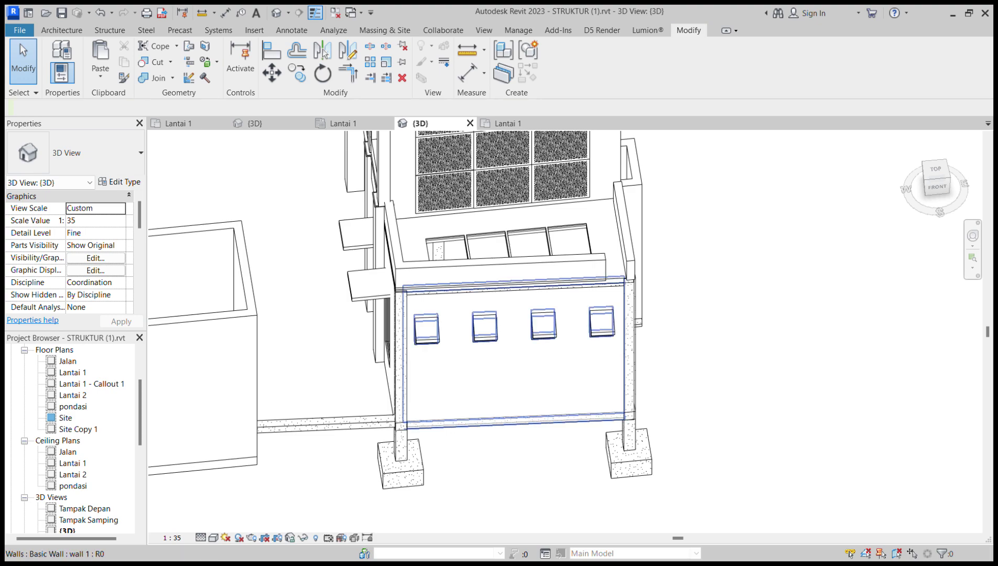
click(503, 425)
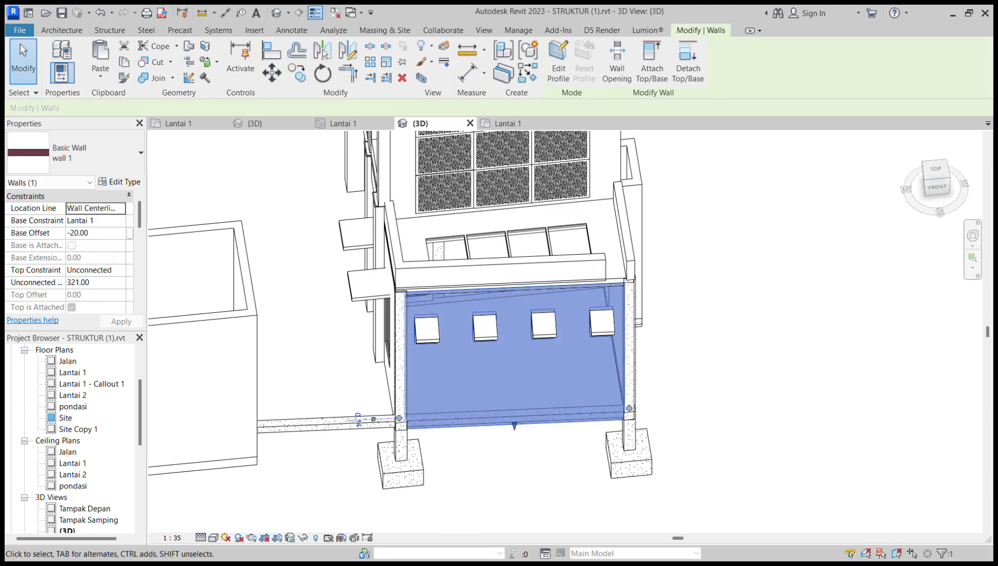
shift+middle_drag(488, 367, 479, 317)
- Compare the DENAH EKSISTING front wall in 3D and plan with the windowed front wall of the STRUKTUR model
click(256, 124)
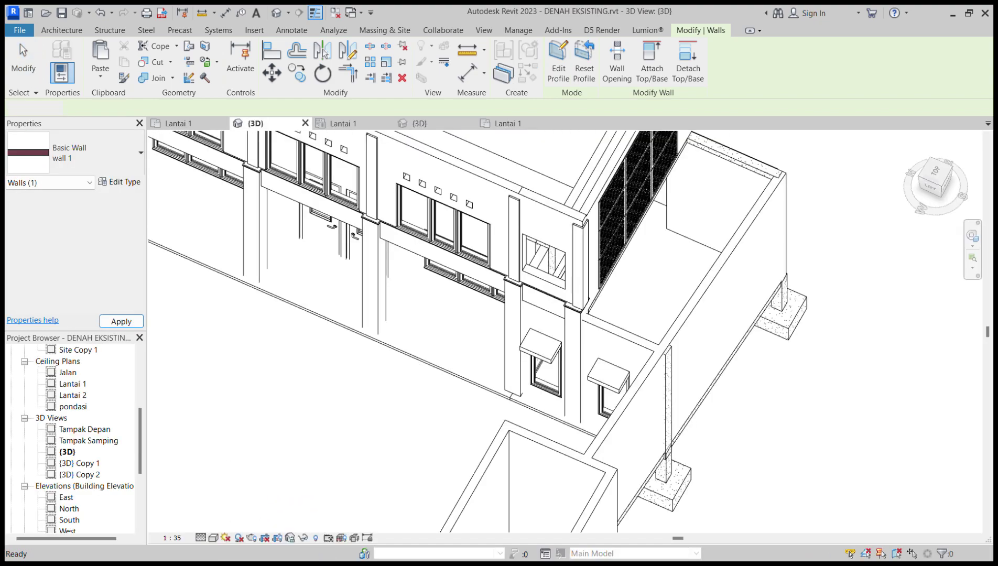
shift+middle_drag(630, 362, 535, 351)
click(592, 408)
shift+middle_drag(593, 404, 503, 414)
click(419, 124)
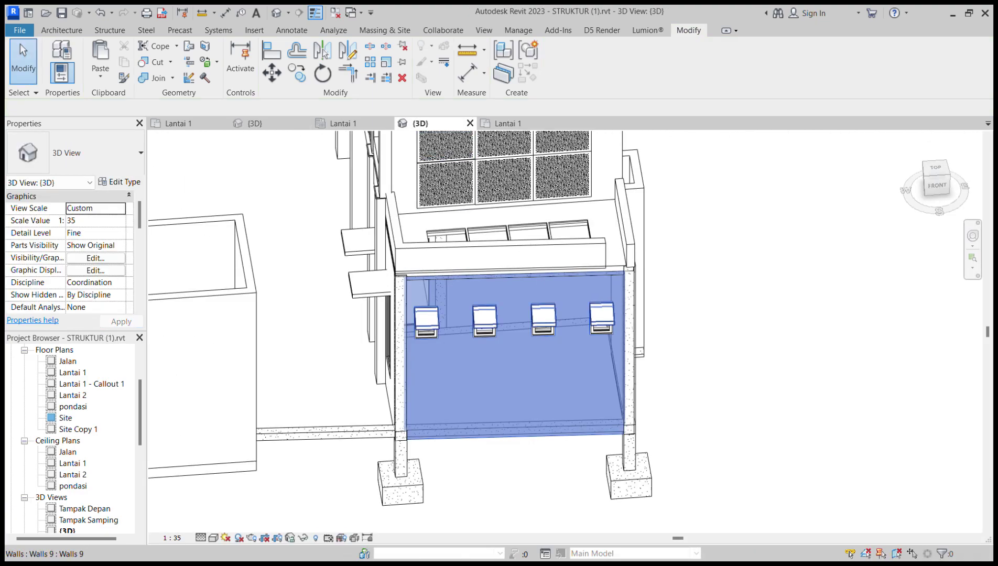
shift+middle_drag(525, 372, 551, 372)
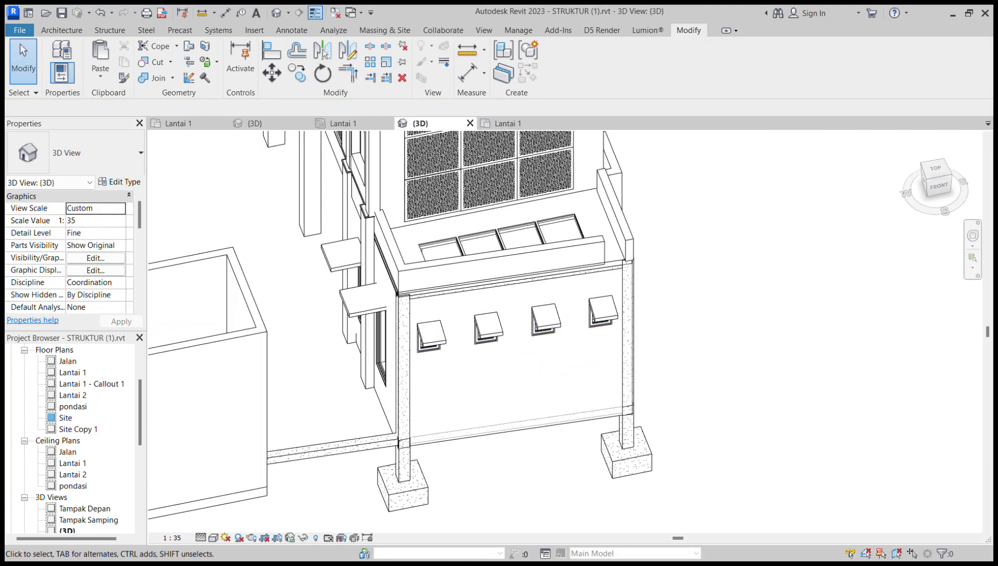
click(343, 124)
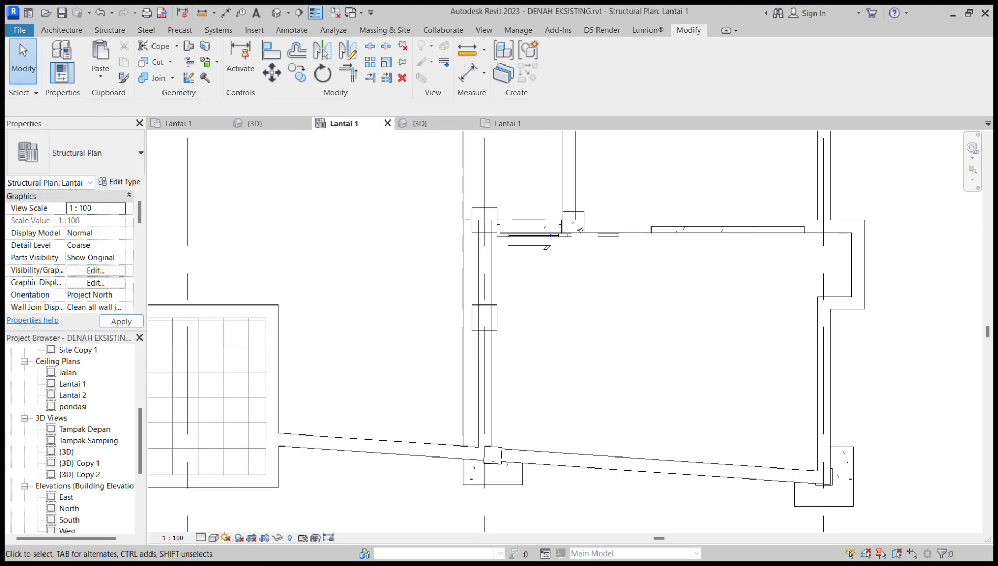
middle_drag(483, 409, 464, 252)
scroll(337, 309, down, 2)
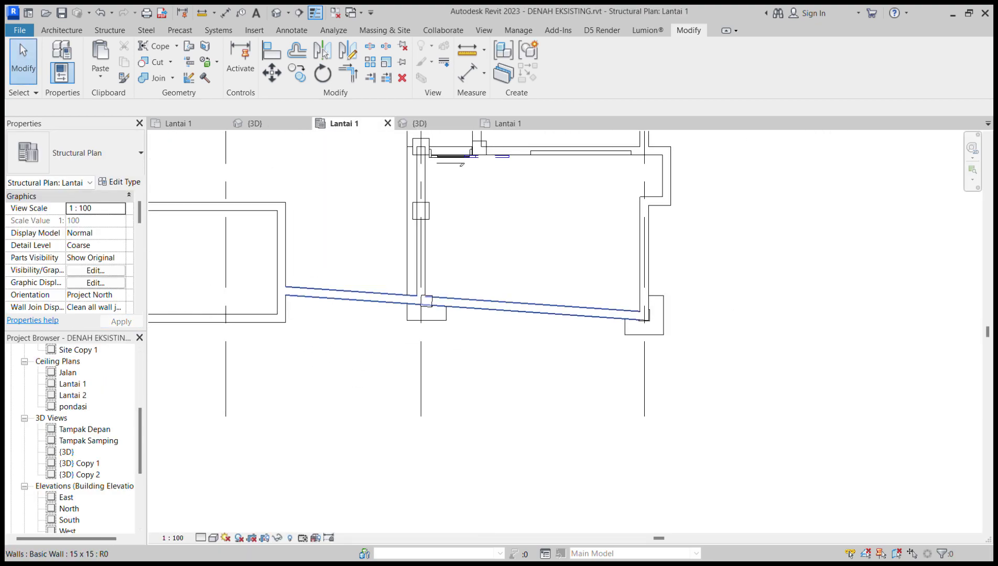
- Start a window in the DENAH EKSISTING 3D view and set up its M_Fixed type as ventilasi kecil
click(61, 30)
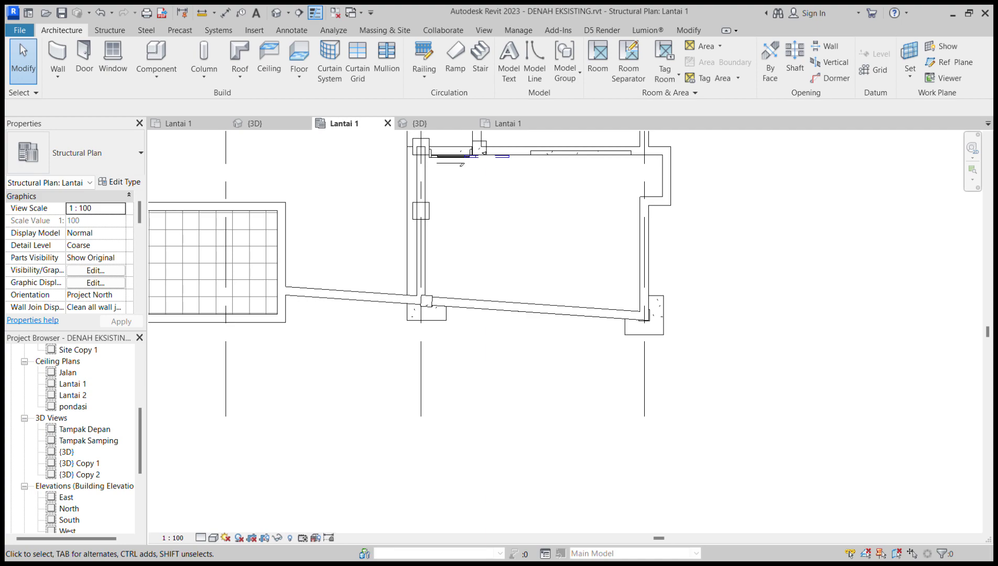
double_click(67, 452)
shift+middle_drag(655, 325, 608, 294)
click(113, 57)
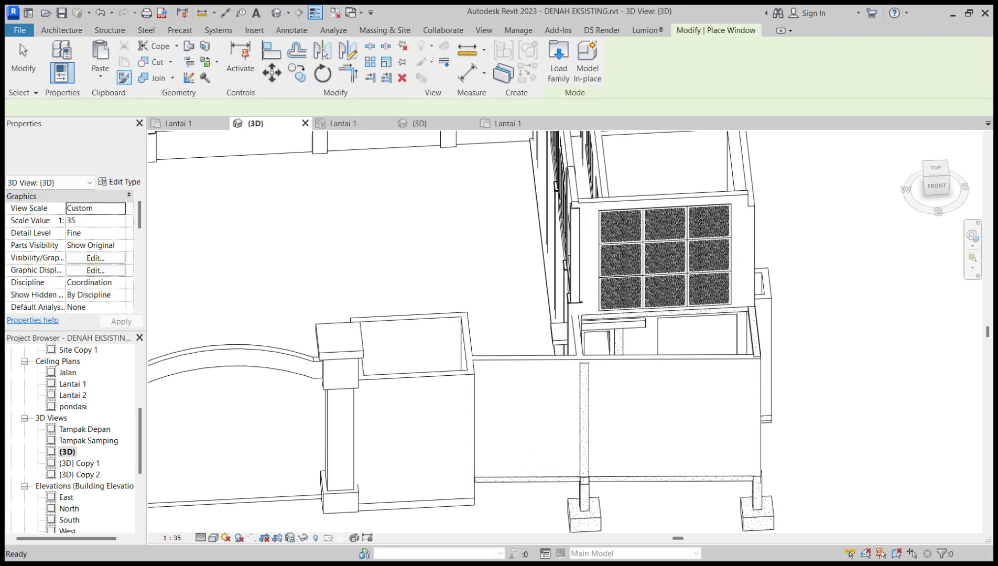
middle_drag(647, 451, 509, 351)
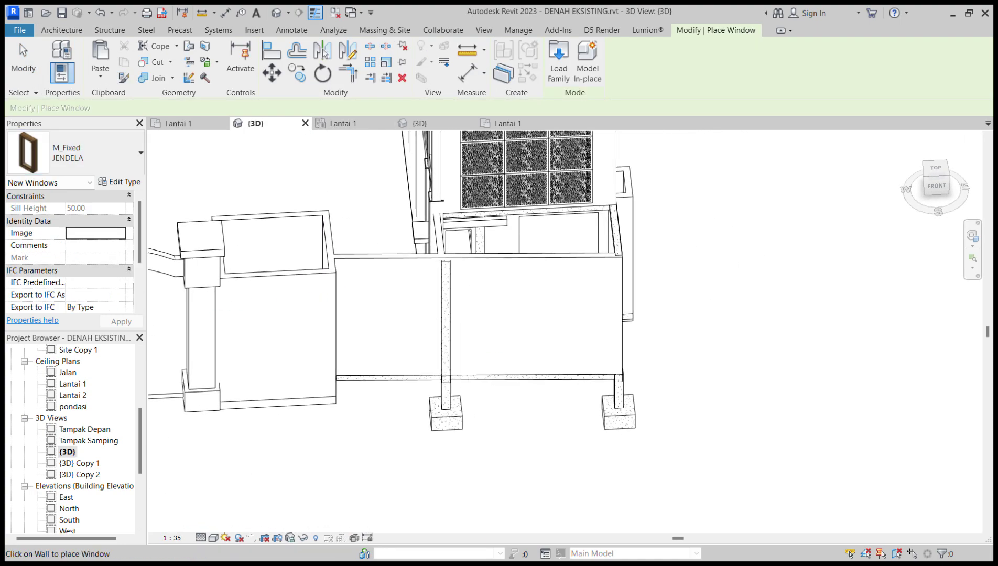
click(120, 182)
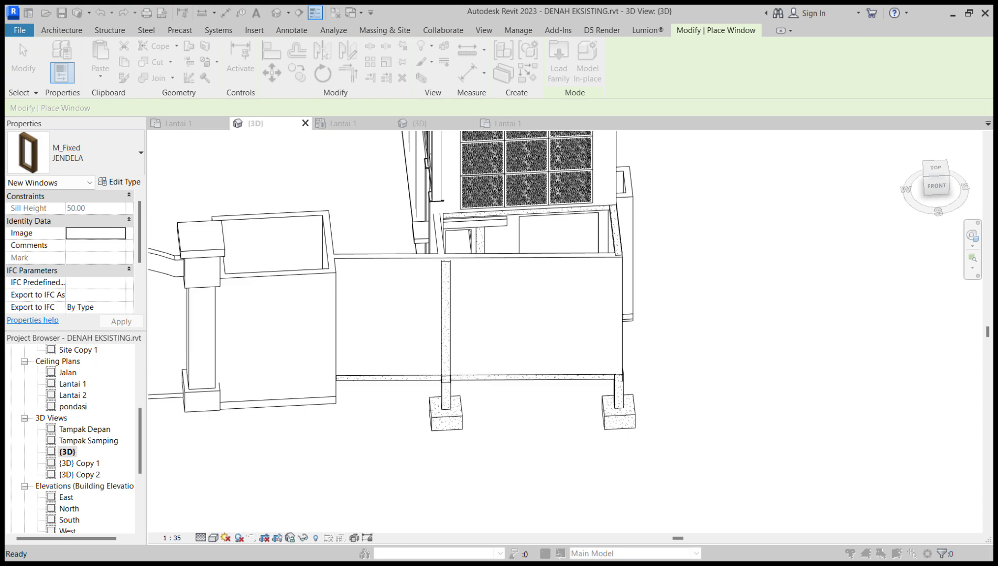
shift+middle_drag(484, 315, 484, 292)
- Place one M_Fixed ventilasi kecil window high on the front wall, just right of the concrete column
click(420, 124)
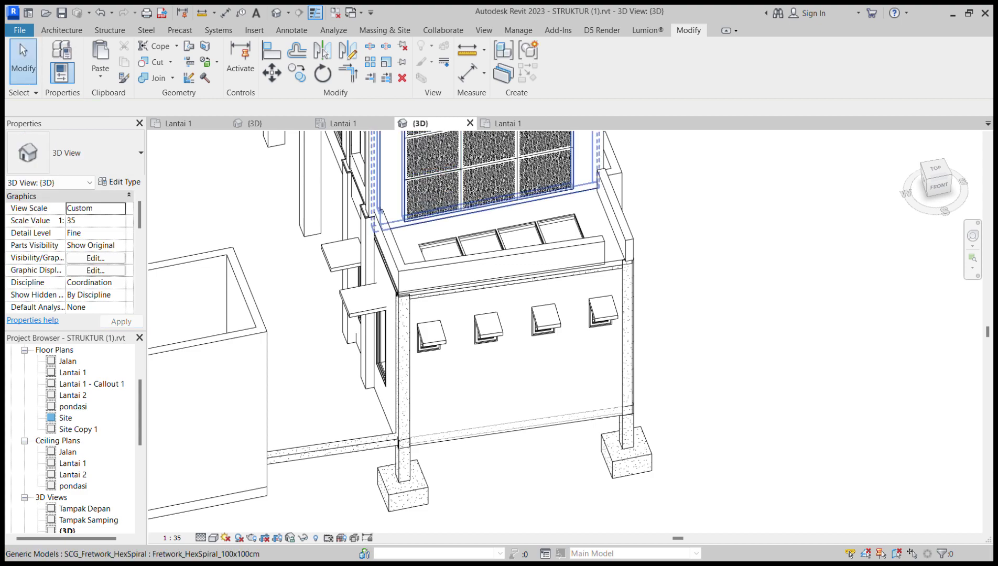
click(255, 124)
scroll(487, 278, up, 2)
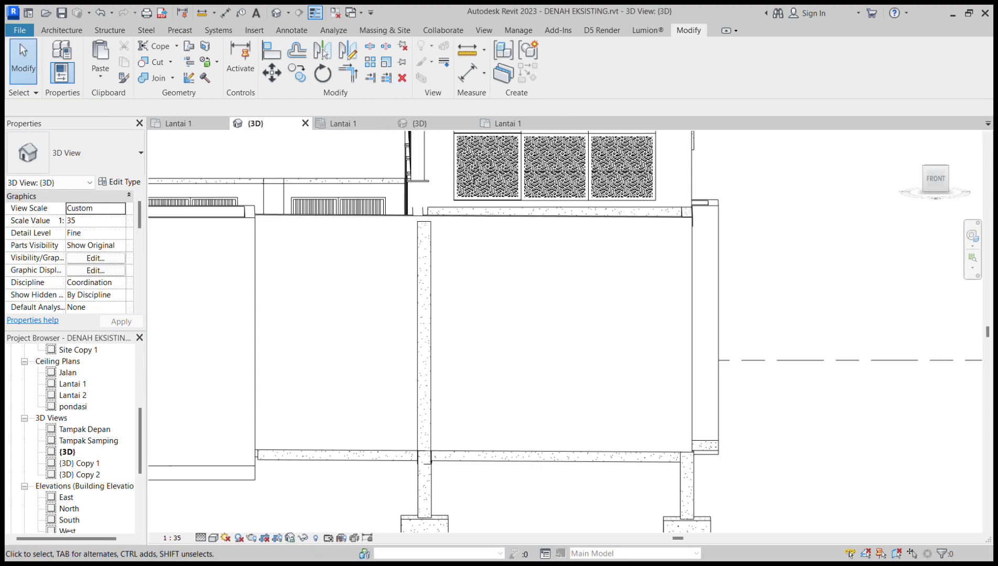
click(61, 30)
click(112, 58)
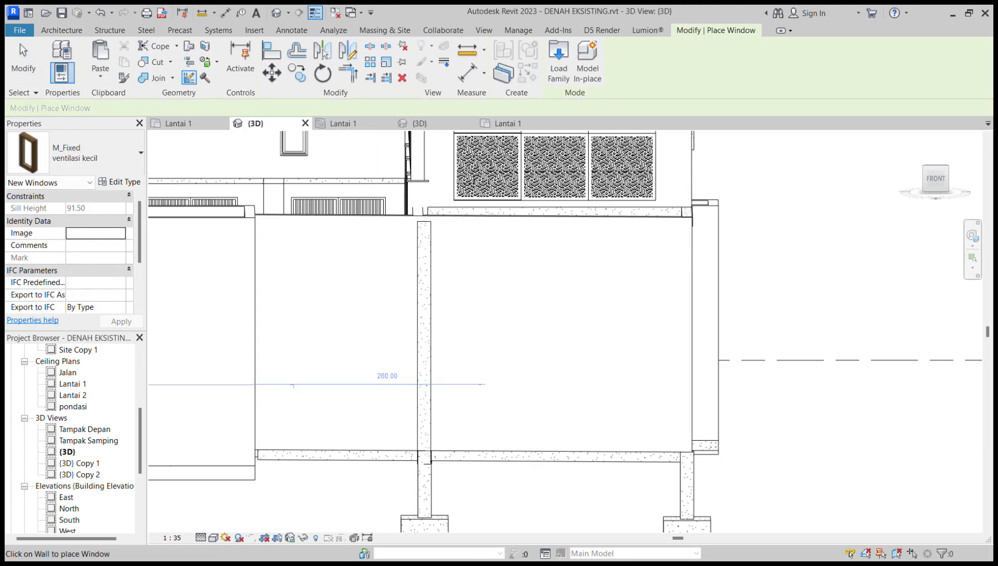
key(Escape)
click(157, 58)
key(Escape)
click(113, 57)
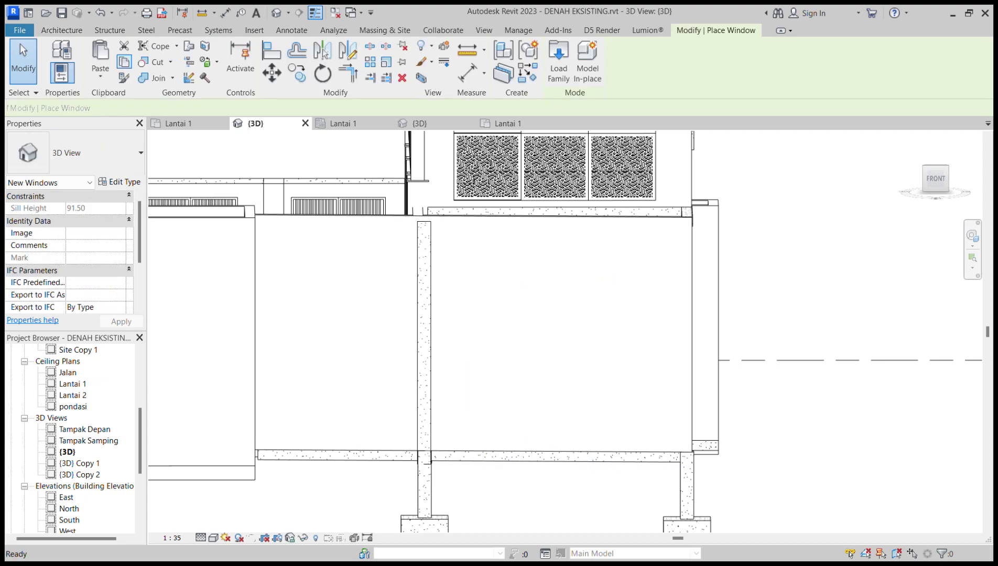
scroll(489, 268, up, 3)
click(473, 294)
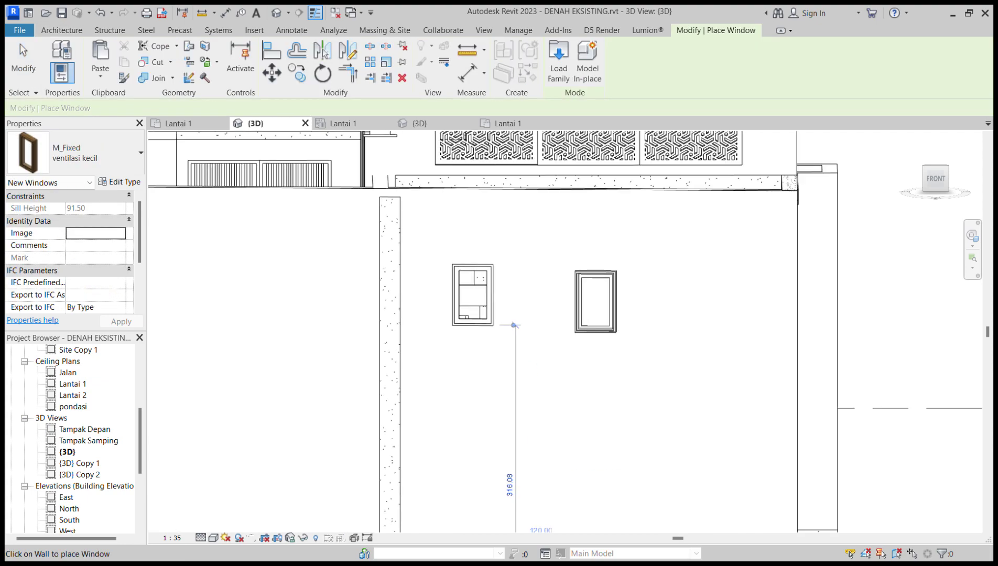
key(Escape)
- Copy the ventilasi kecil window three times horizontally along the front wall at 90.00 centre-to-centre spacing
click(473, 293)
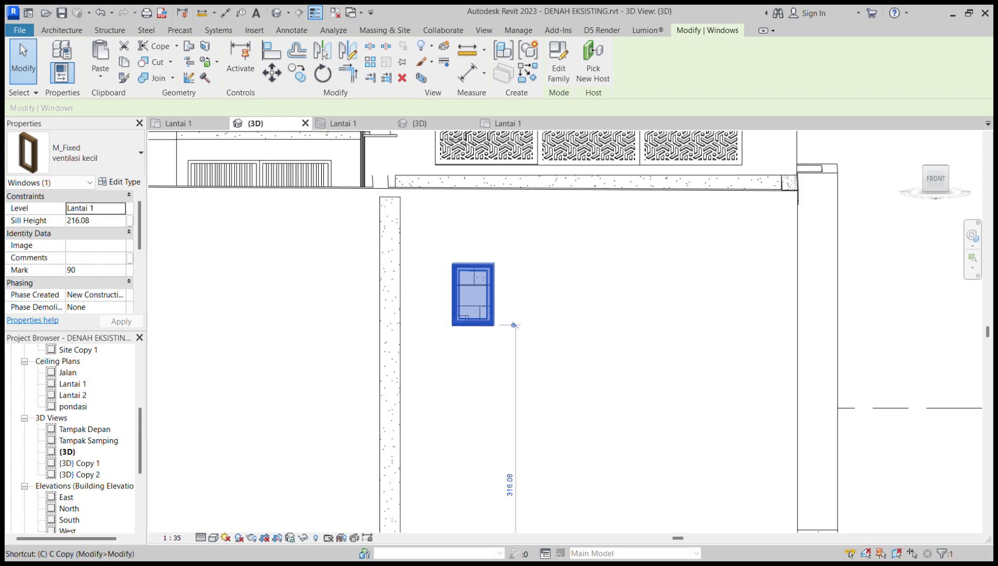
key(c)
click(451, 265)
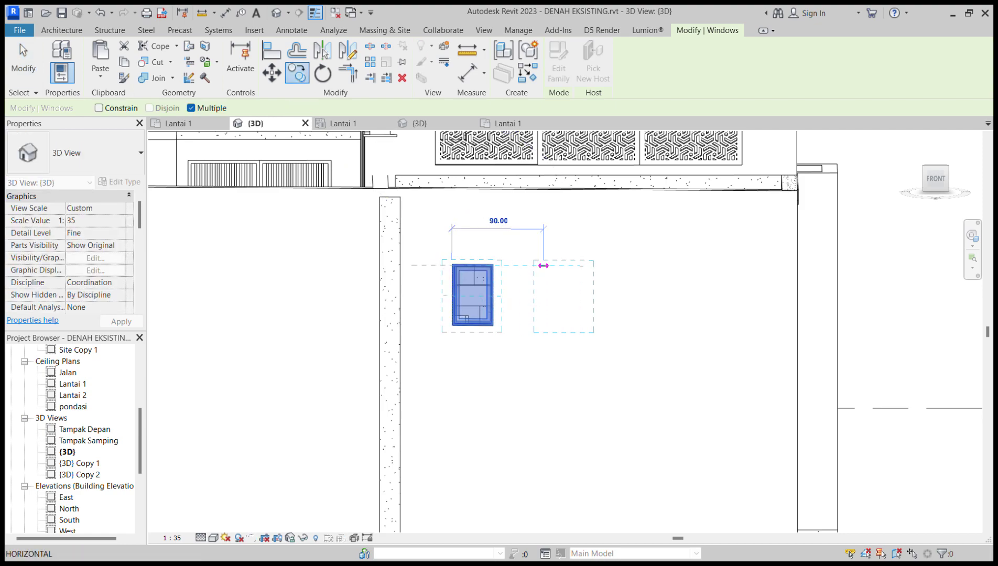
click(544, 265)
click(635, 266)
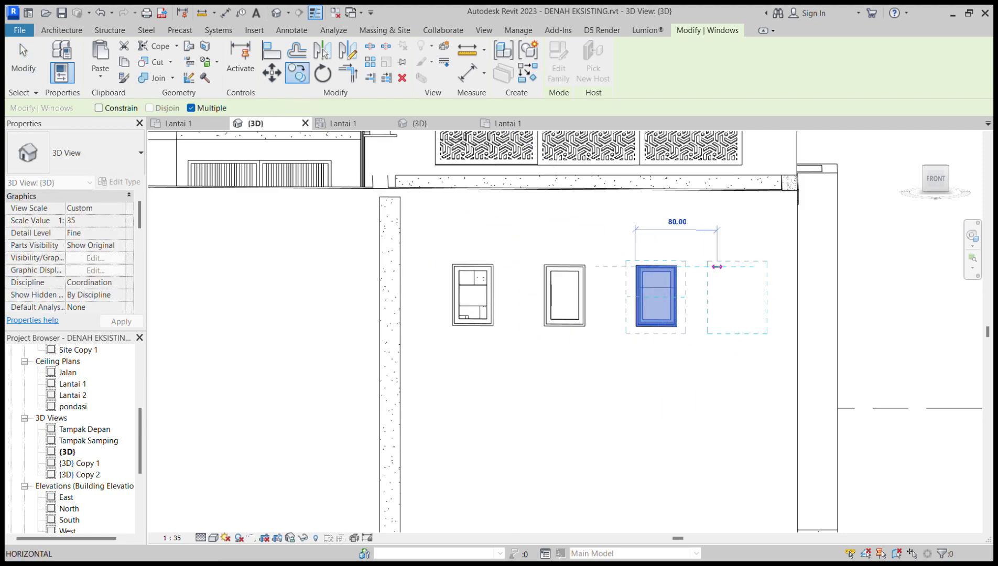
click(727, 267)
key(Escape)
key(Escape)
scroll(689, 353, down, 4)
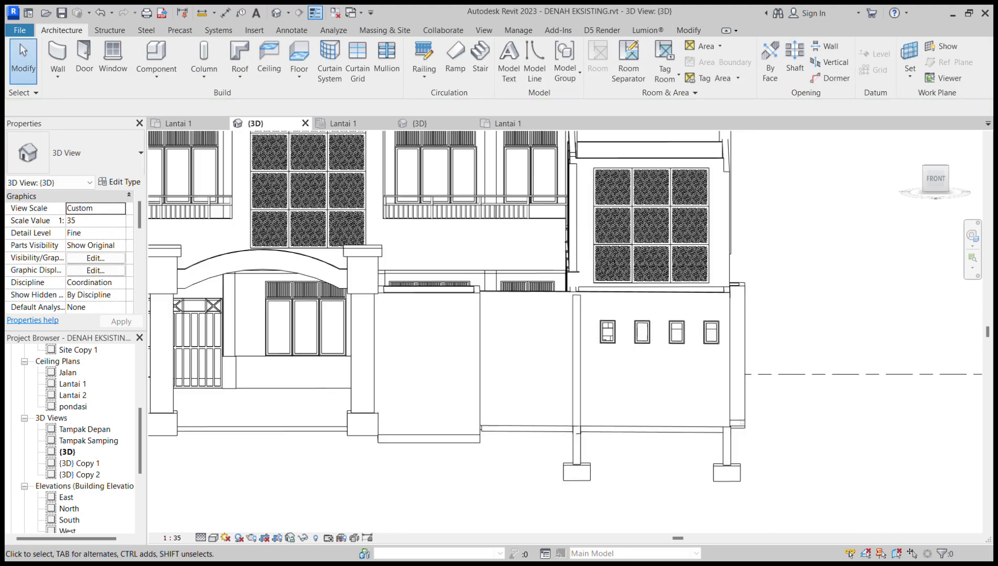
- Compare the row of four small windows with the STRUKTUR front wall and check the wall in the Lantai 1 structural plan
click(507, 299)
middle_drag(689, 352, 409, 314)
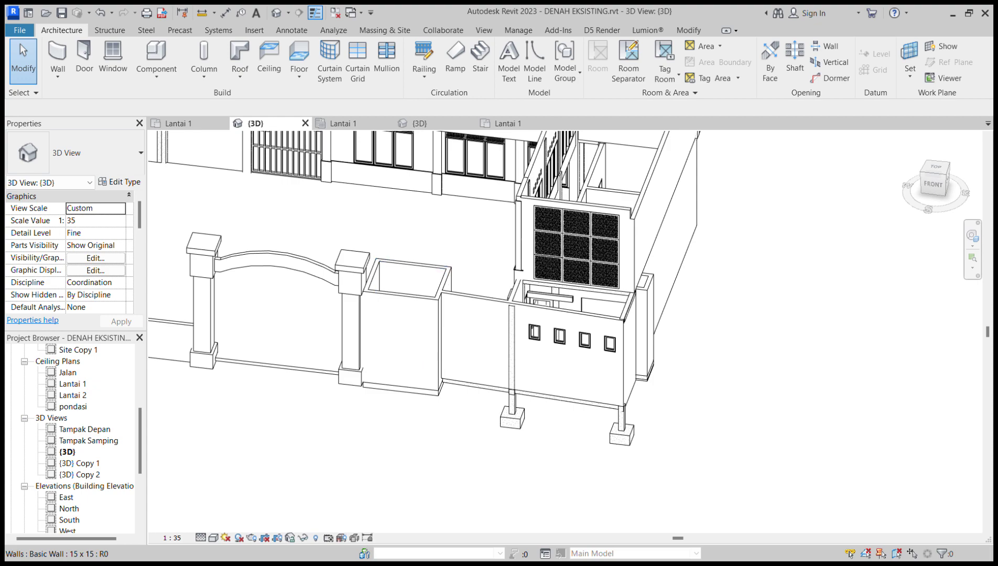
click(414, 123)
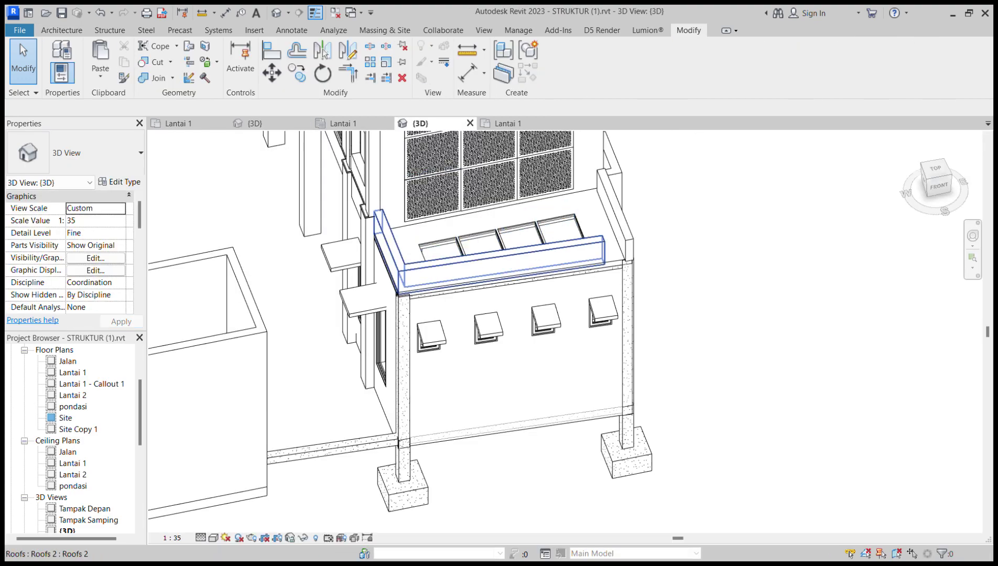
click(347, 123)
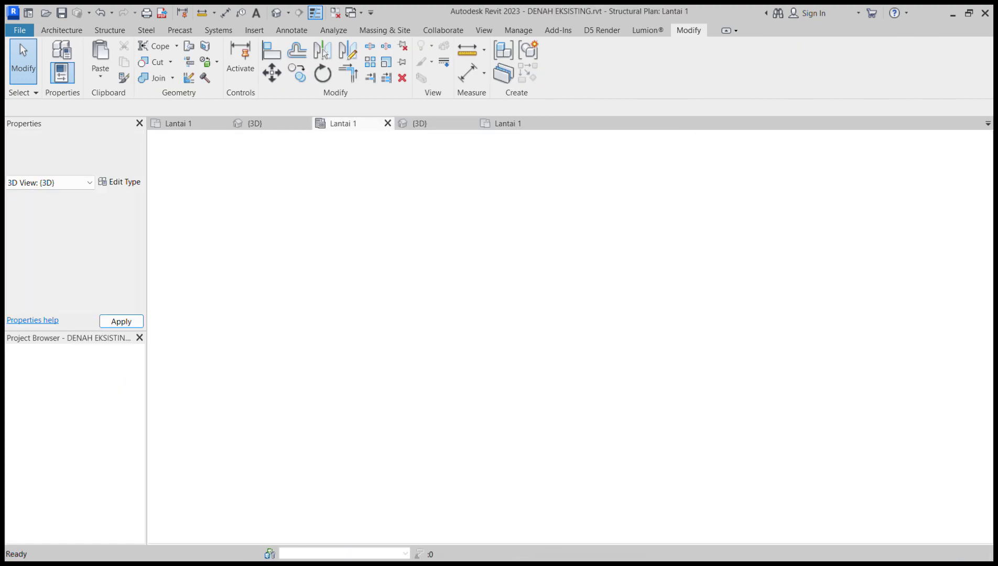
middle_drag(367, 297, 375, 188)
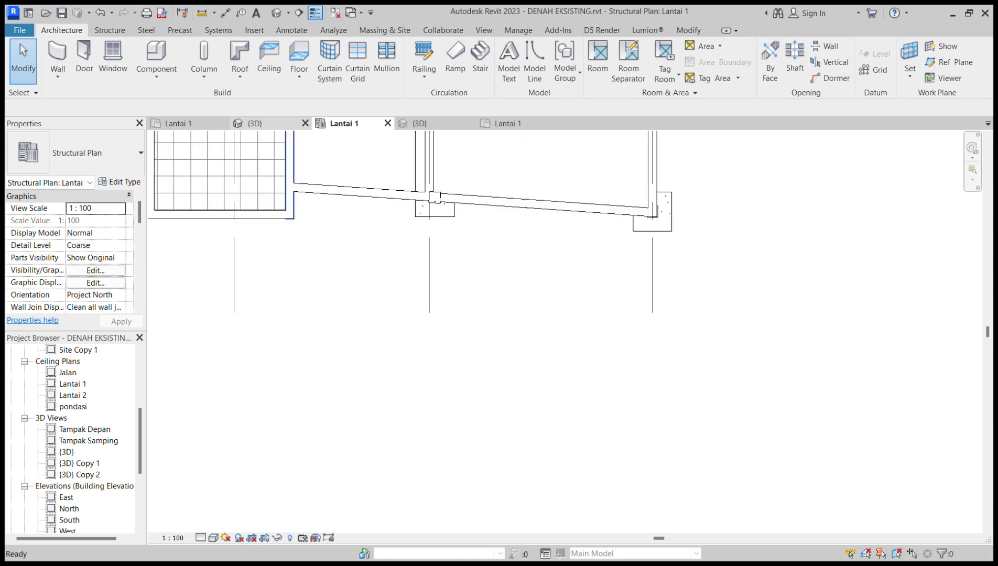
click(262, 124)
shift+middle_drag(503, 351, 556, 341)
scroll(612, 323, up, 2)
click(619, 317)
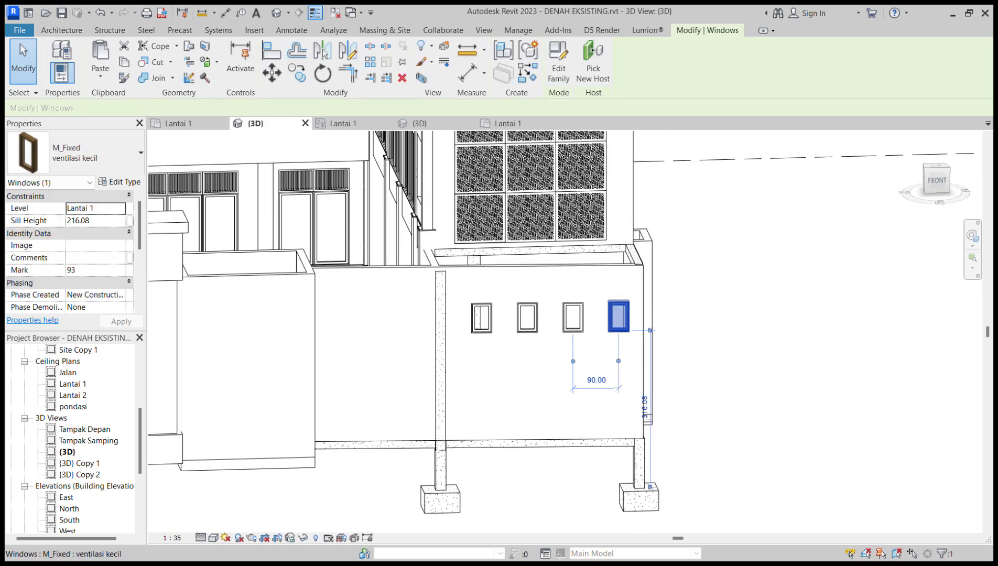
ctrl+click(573, 317)
ctrl+click(527, 317)
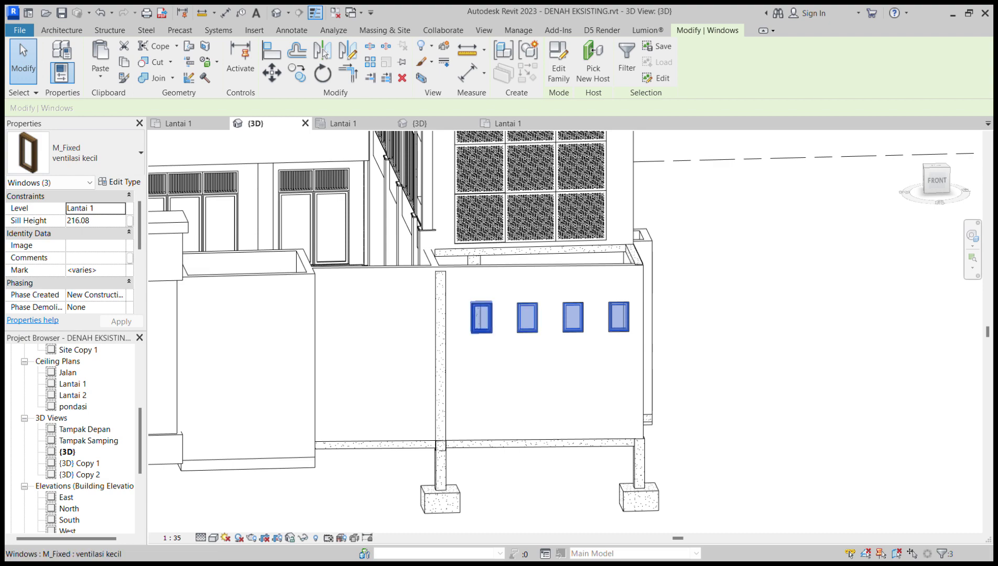
scroll(602, 347, up, 2)
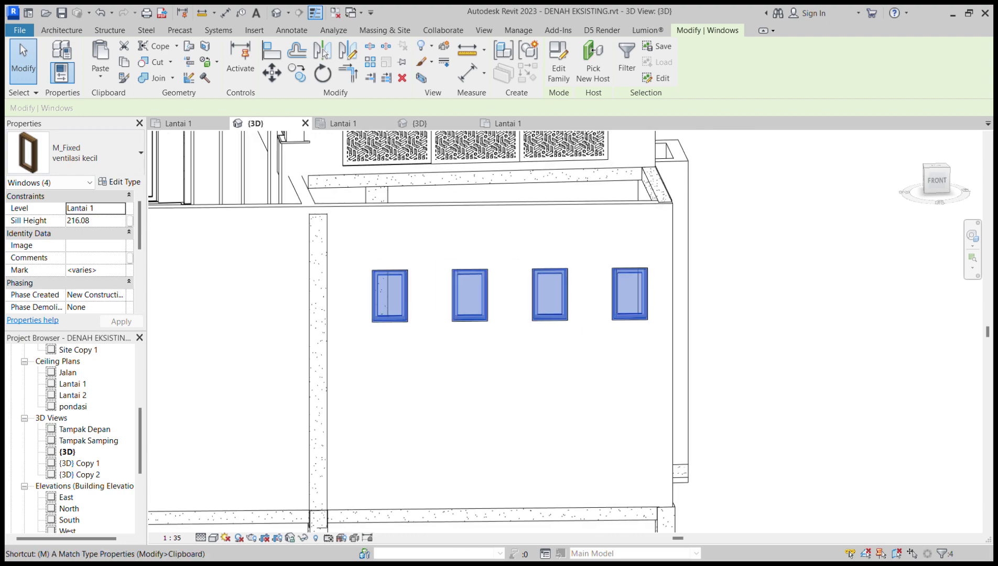
key(m)
key(v)
click(570, 326)
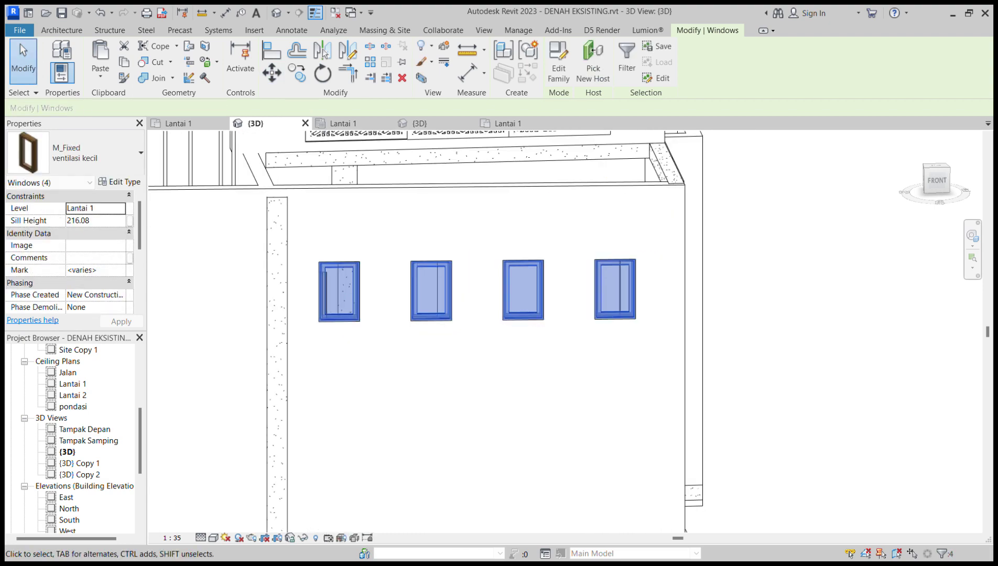
key(Escape)
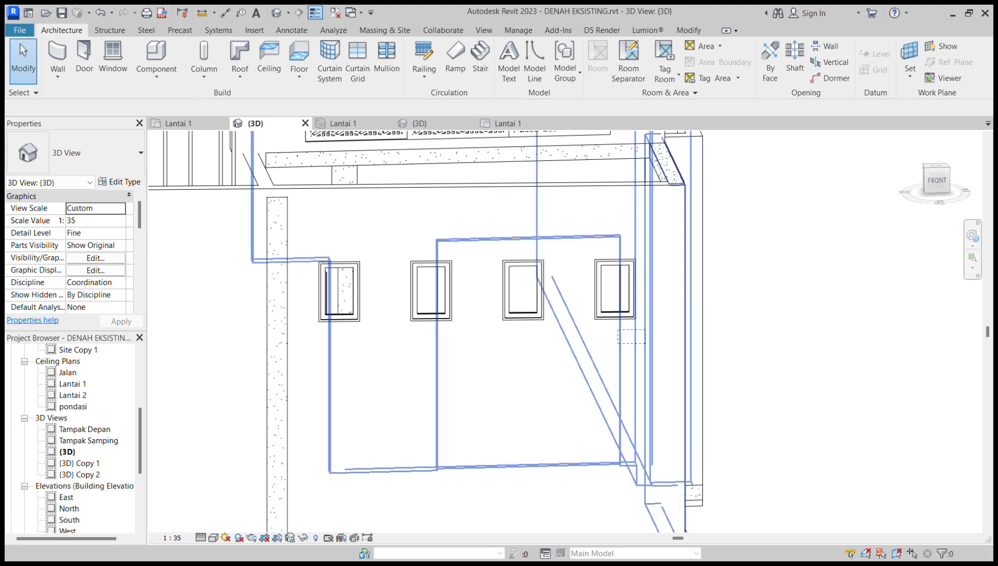
click(614, 290)
key(Escape)
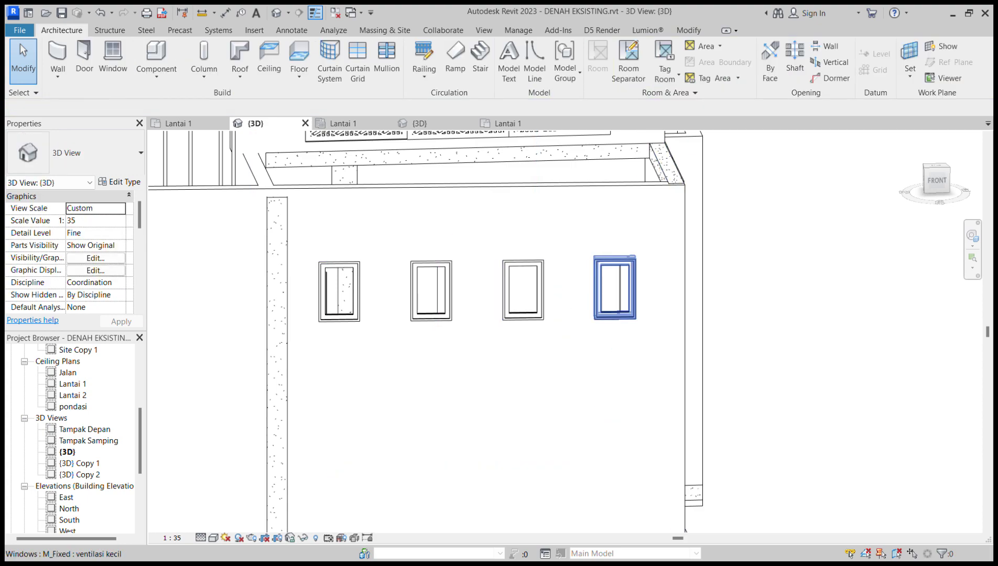
click(615, 293)
key(m)
key(v)
scroll(594, 319, up, 2)
click(596, 321)
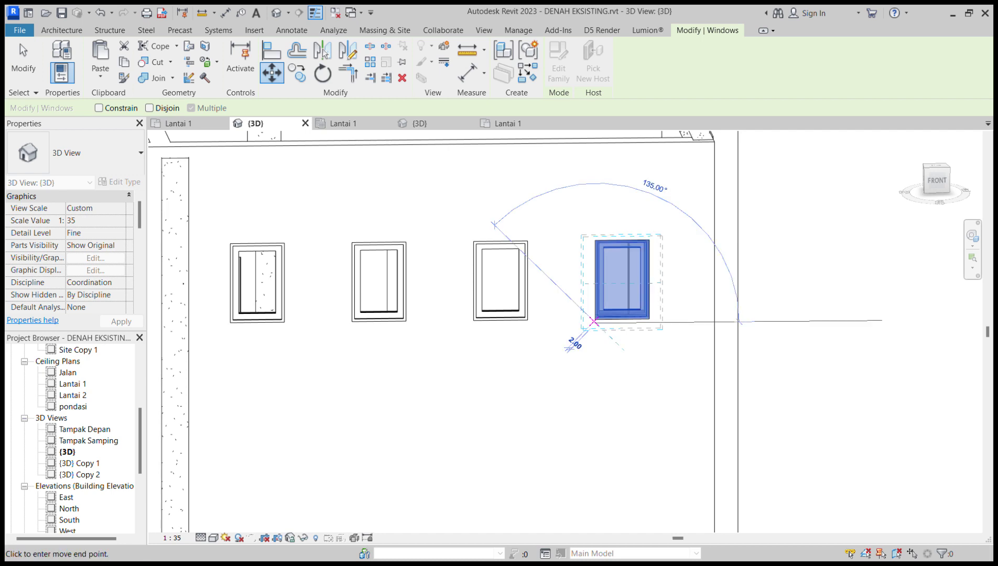
key(Escape)
key(Escape)
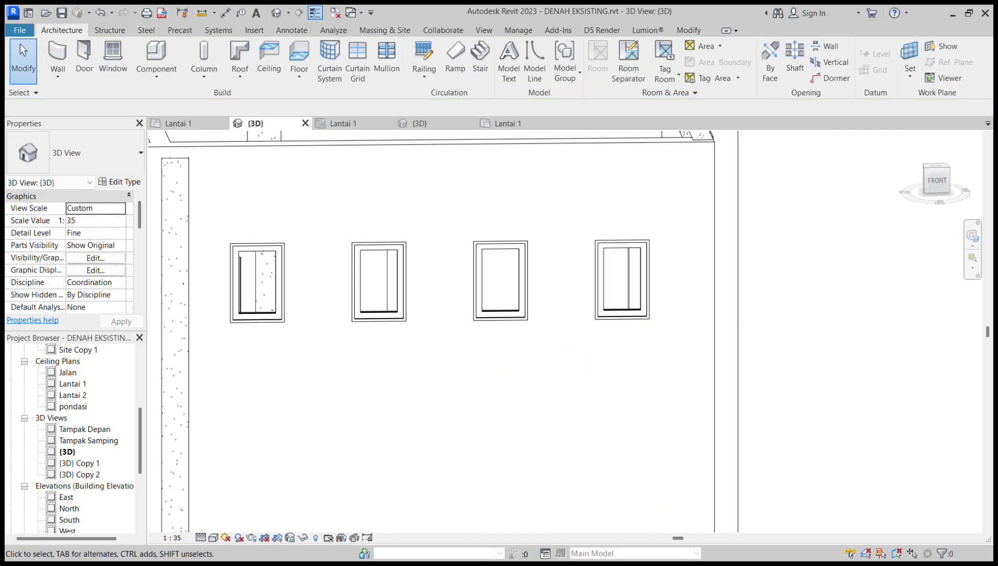
- Move the rightmost small window horizontally toward its neighbour to narrow the gap between them
click(611, 285)
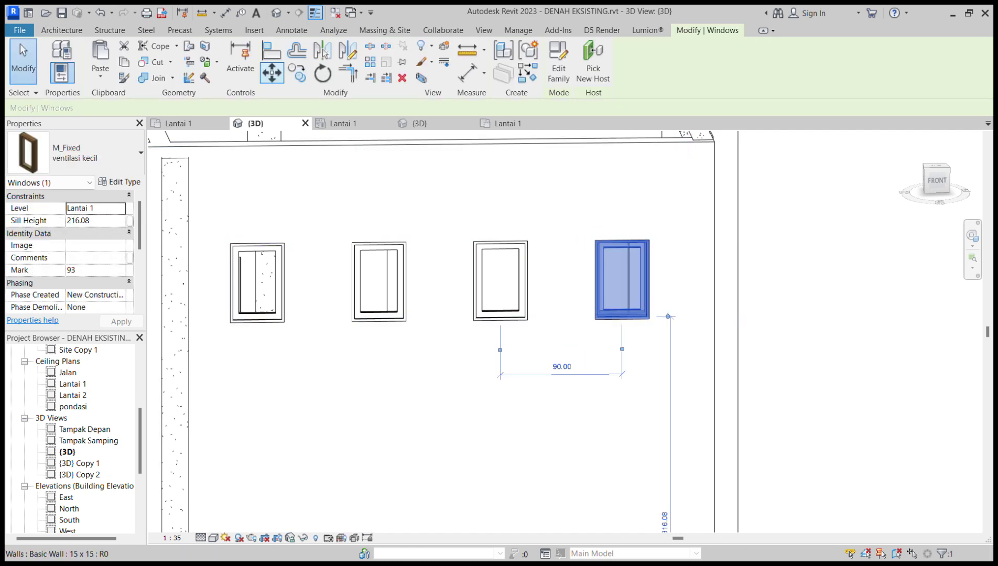
key(m)
key(v)
click(596, 323)
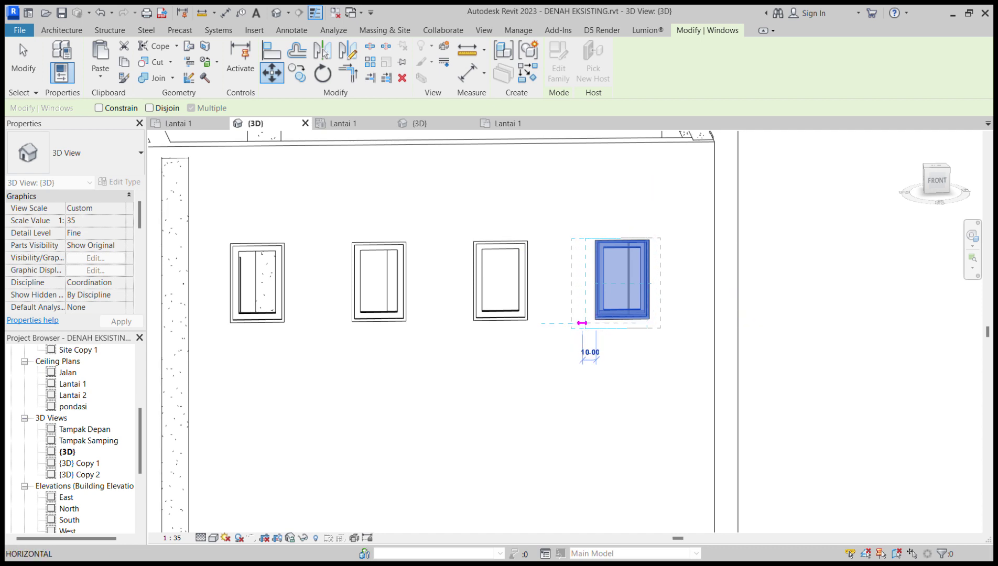
click(579, 323)
scroll(587, 309, down, 2)
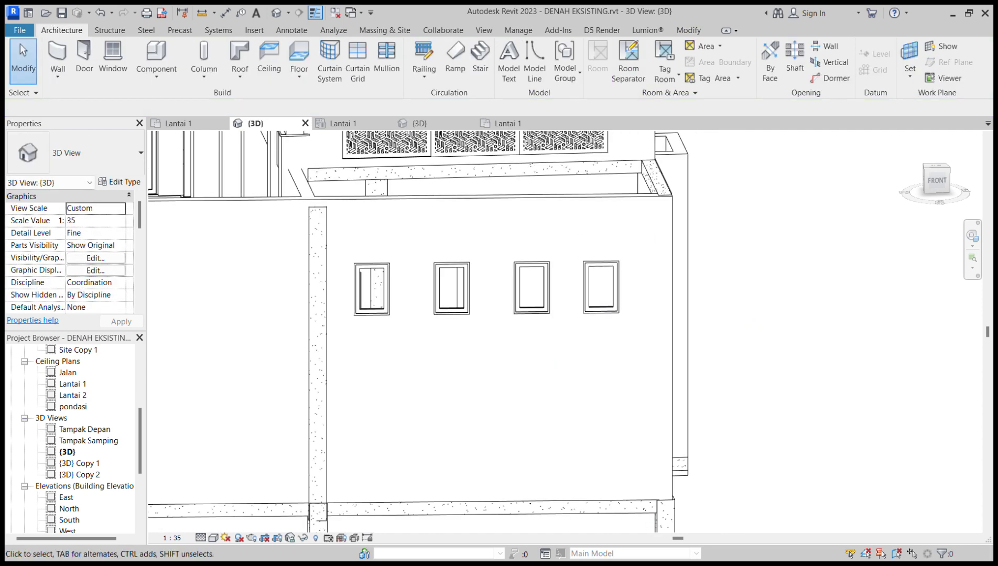
- Nudge the rightmost small window back to the right, to 81.00 centre to centre from its neighbour
key(m)
key(v)
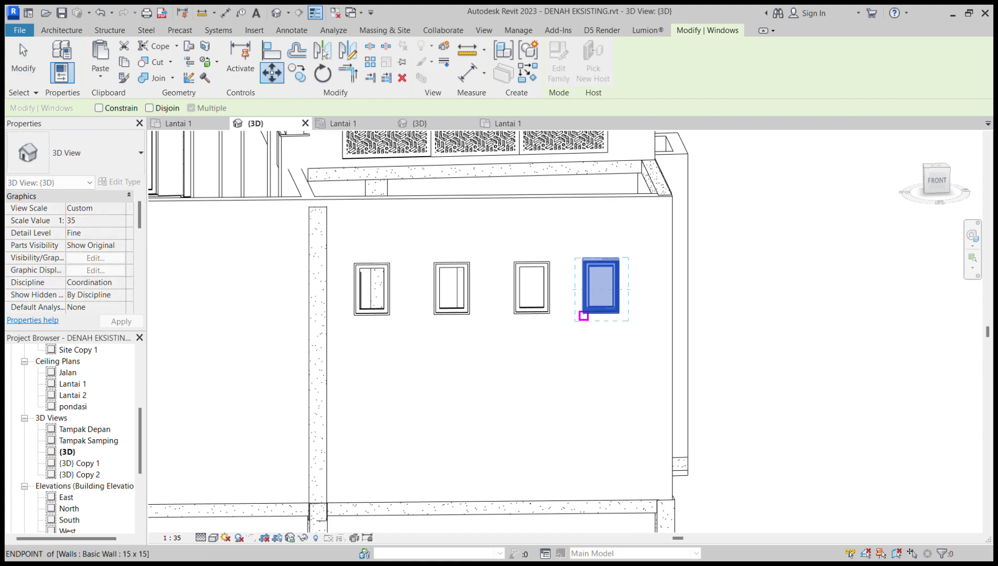
click(583, 314)
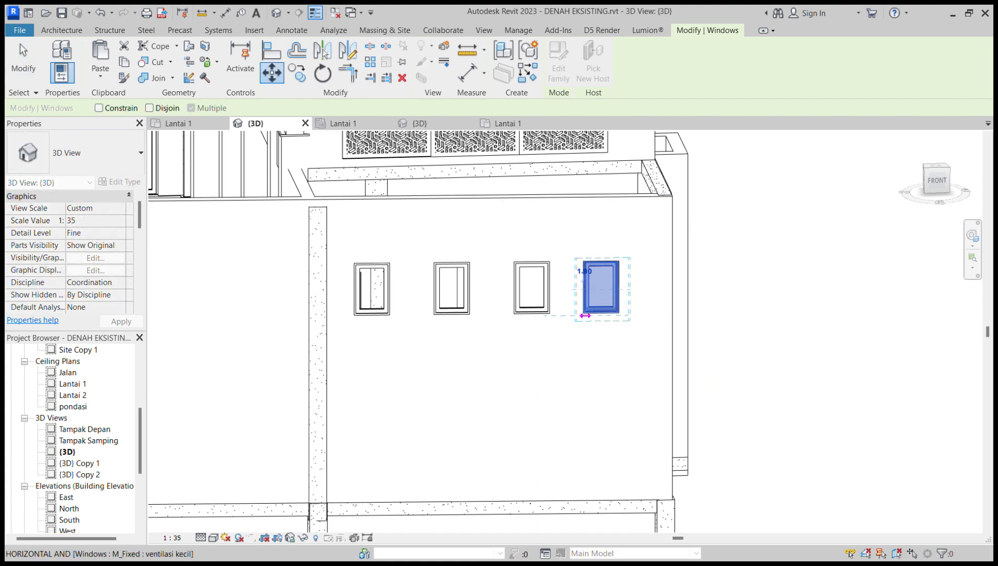
scroll(585, 316, up, 2)
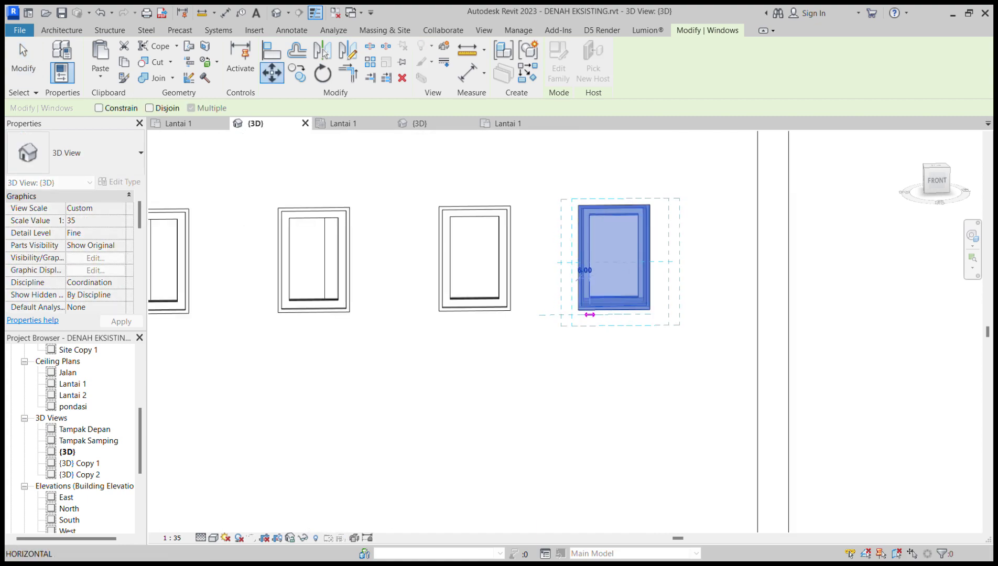
key(Return)
key(Escape)
scroll(590, 312, down, 2)
click(590, 309)
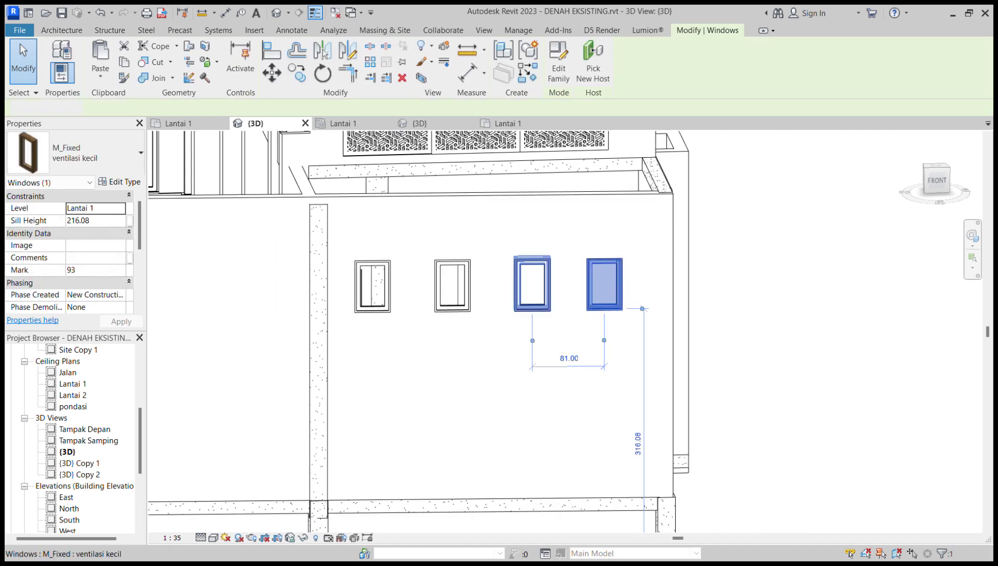
- Move all four small front-wall windows together slightly to the right along the wall
drag(628, 414, 451, 238)
ctrl+click(373, 286)
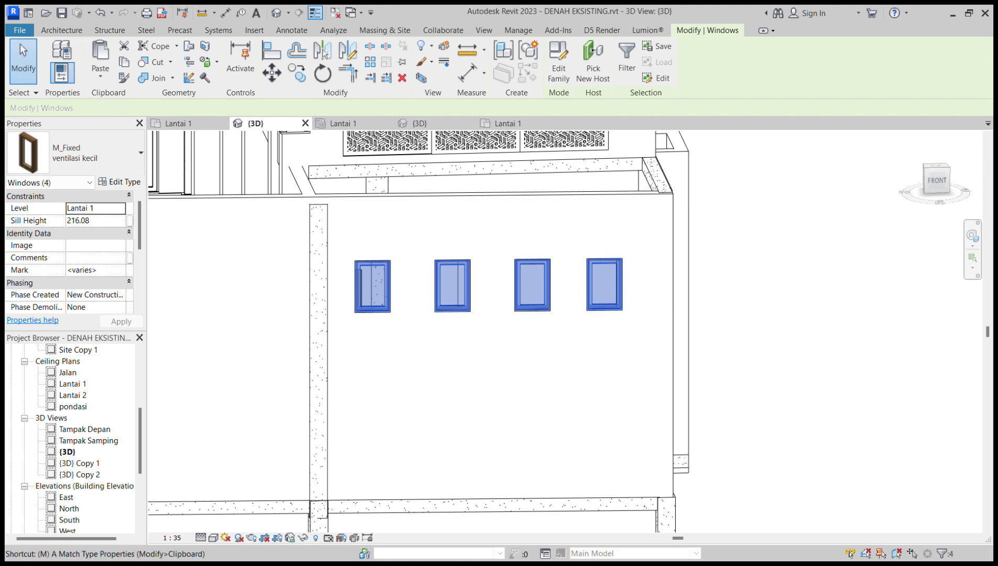
key(m)
key(v)
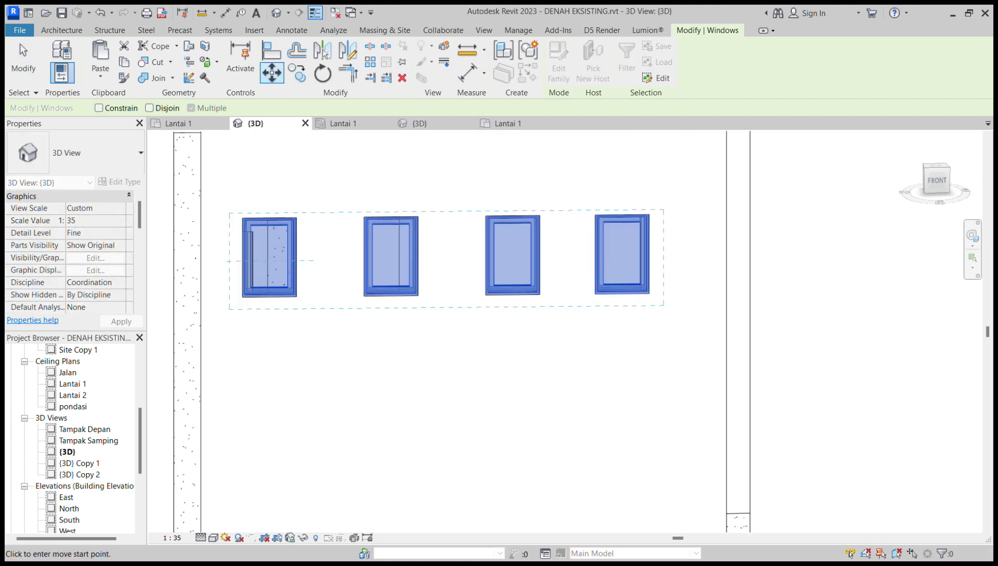
click(647, 294)
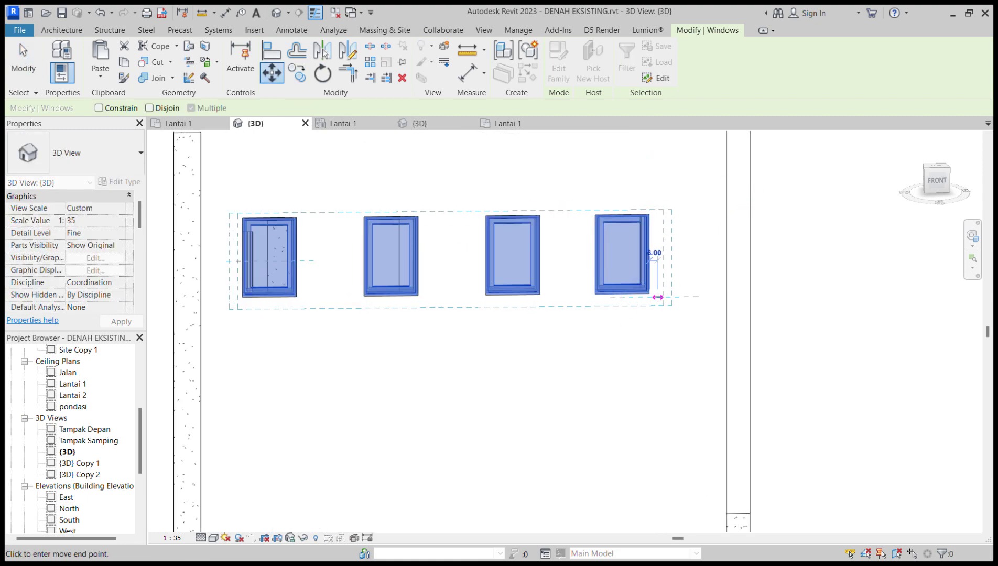
click(671, 297)
scroll(656, 267, down, 6)
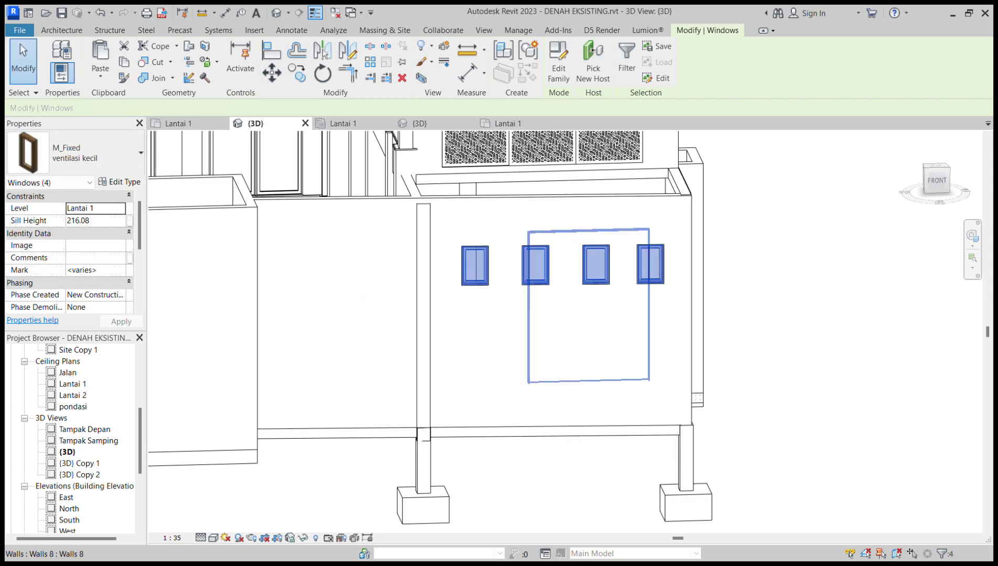
key(Escape)
- Compare the canopies above the small front-wall windows in the STRUKTUR model with the bare windows in DENAH EKSISTING
shift+middle_drag(598, 199, 724, 262)
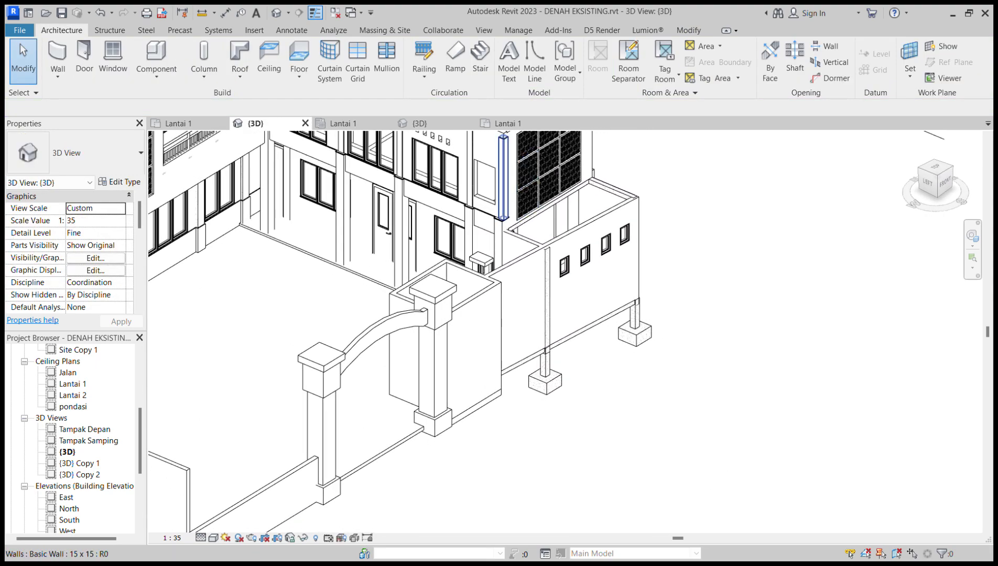
click(419, 123)
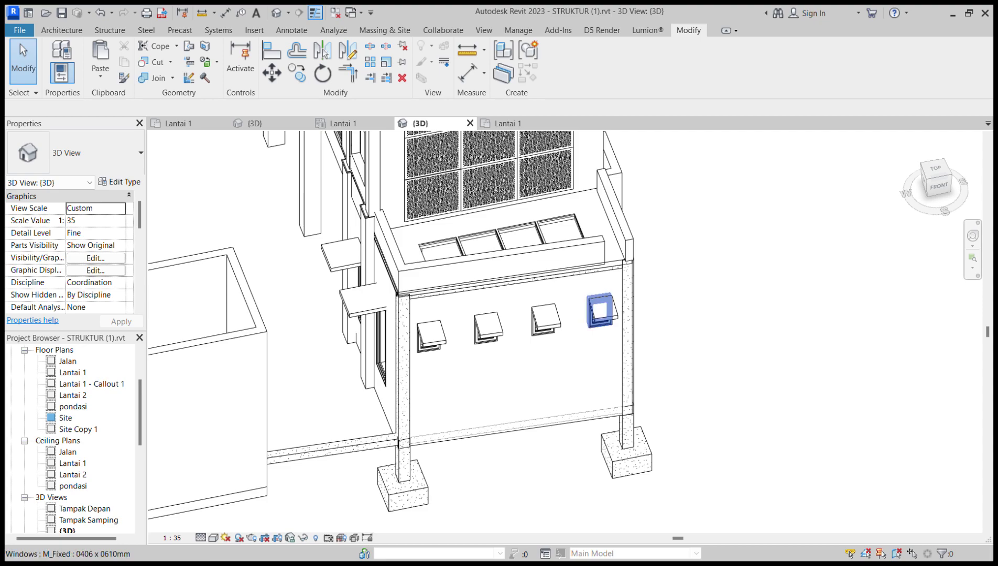
scroll(584, 301, down, 2)
shift+middle_drag(526, 330, 548, 362)
scroll(537, 339, up, 4)
scroll(550, 296, up, 1)
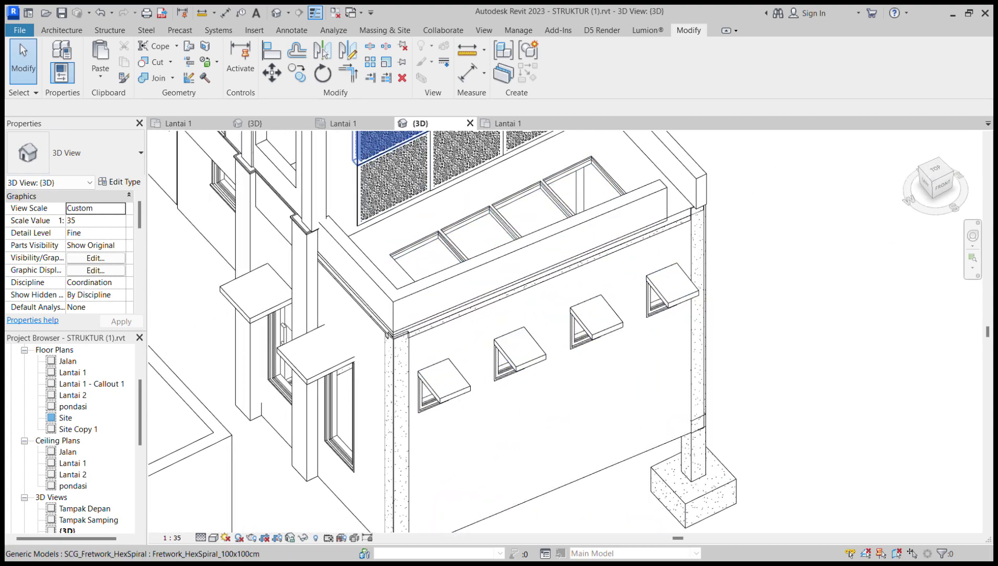
click(255, 123)
click(936, 187)
shift+middle_drag(509, 298, 556, 331)
scroll(540, 310, up, 2)
middle_drag(624, 189, 322, 192)
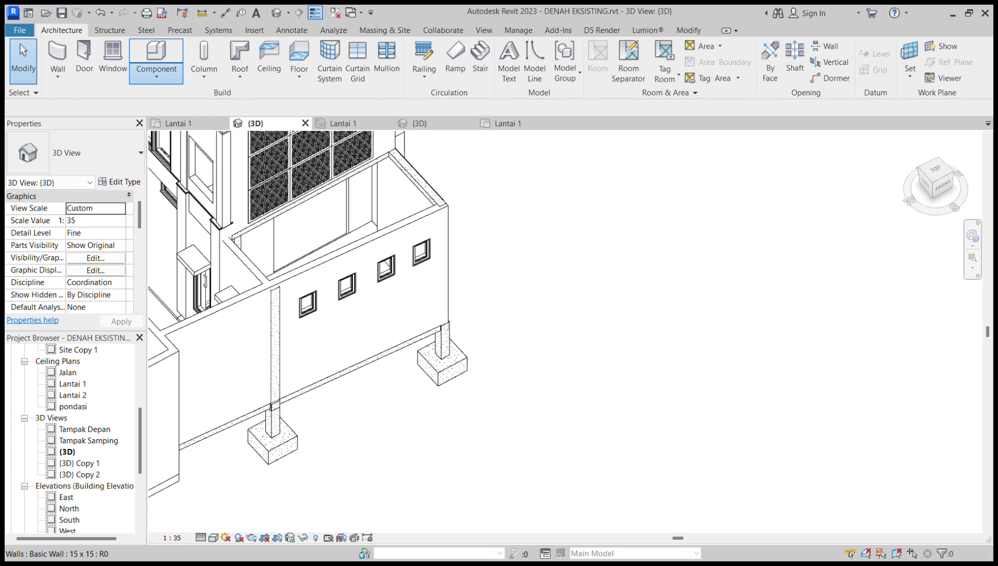
- Start an in-place Ceilings model and set its work plane by picking a plane at the front wall's right vertical edge
click(170, 123)
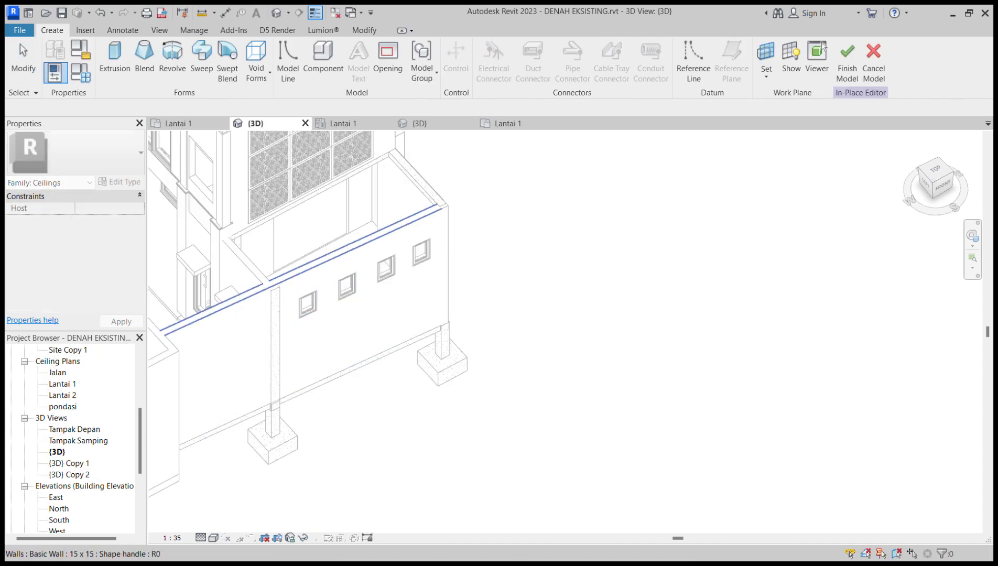
click(767, 52)
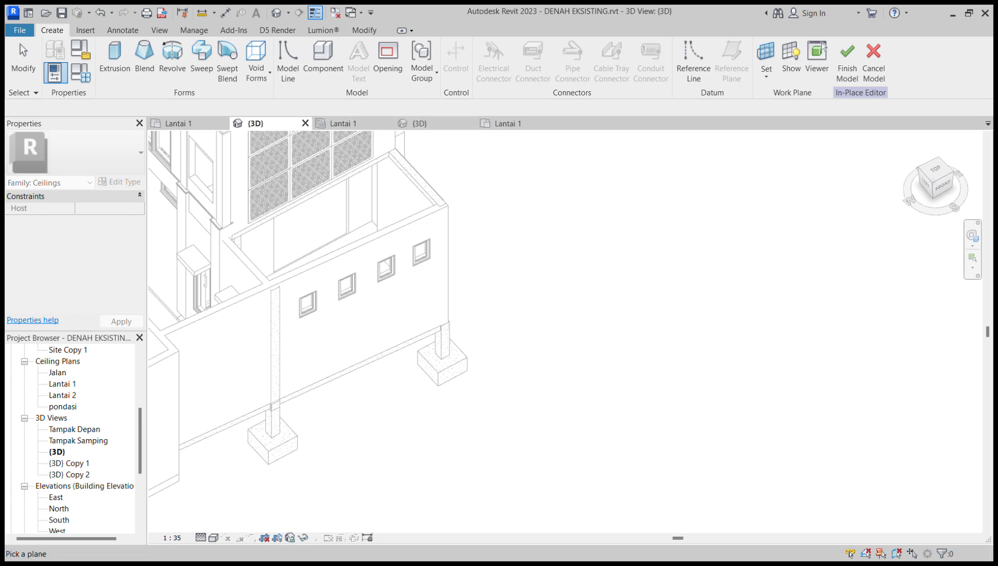
key(Escape)
click(766, 53)
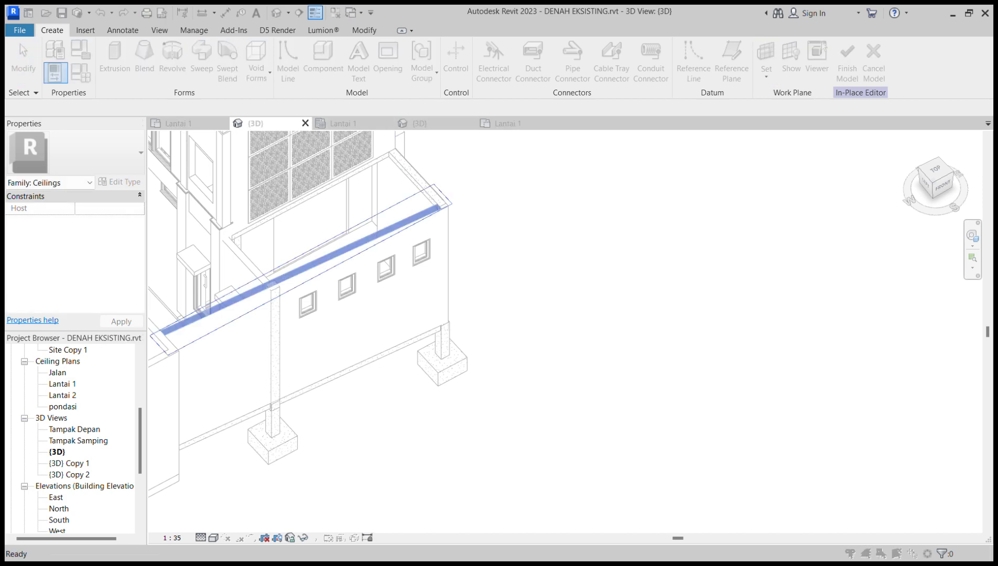
key(Return)
click(448, 294)
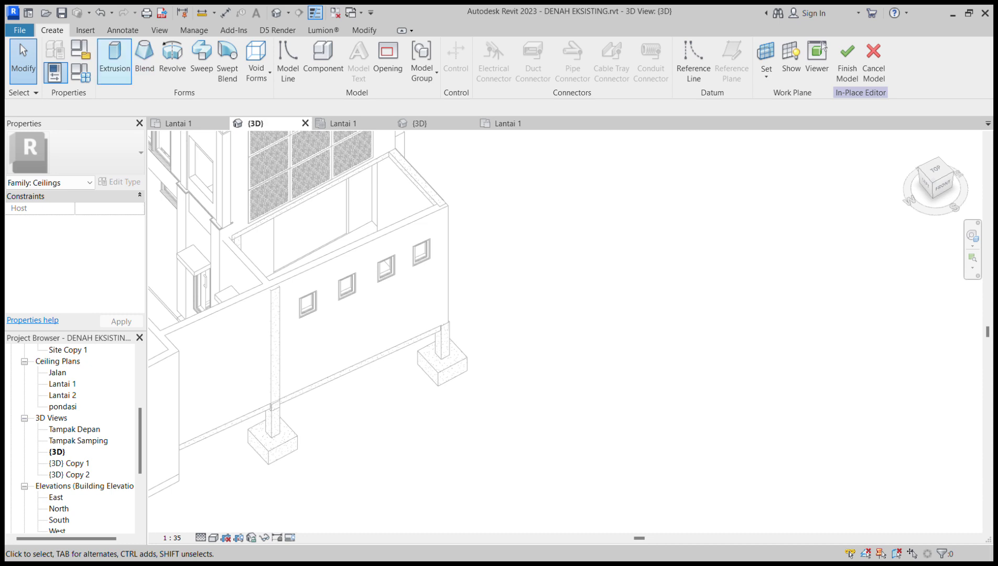
- Start an extrusion and sketch a 40 by 10 rectangle on the wall directly above the leftmost small front-wall window
click(114, 58)
scroll(318, 289, up, 5)
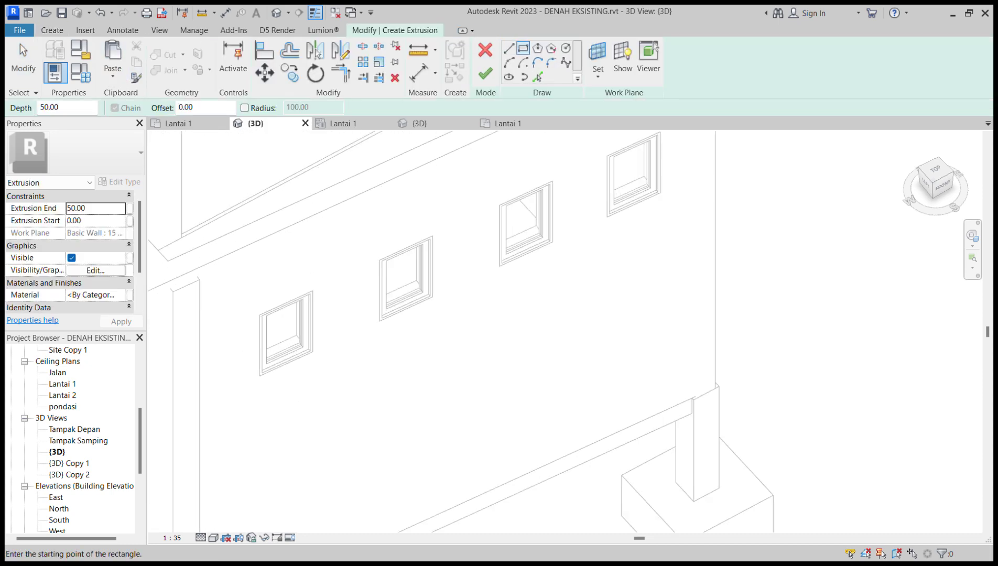
scroll(269, 319, up, 3)
click(266, 317)
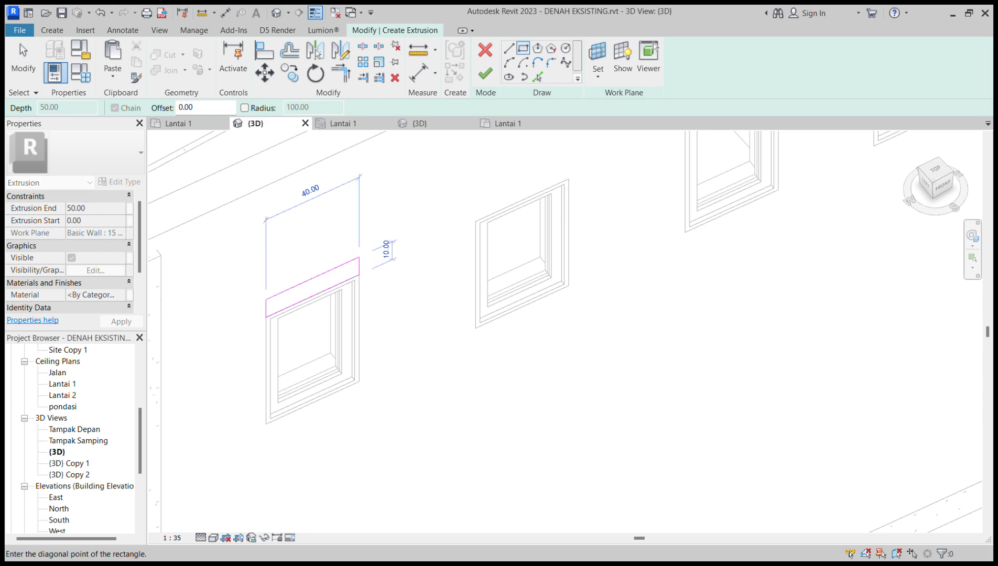
click(359, 257)
key(Escape)
click(321, 275)
key(Escape)
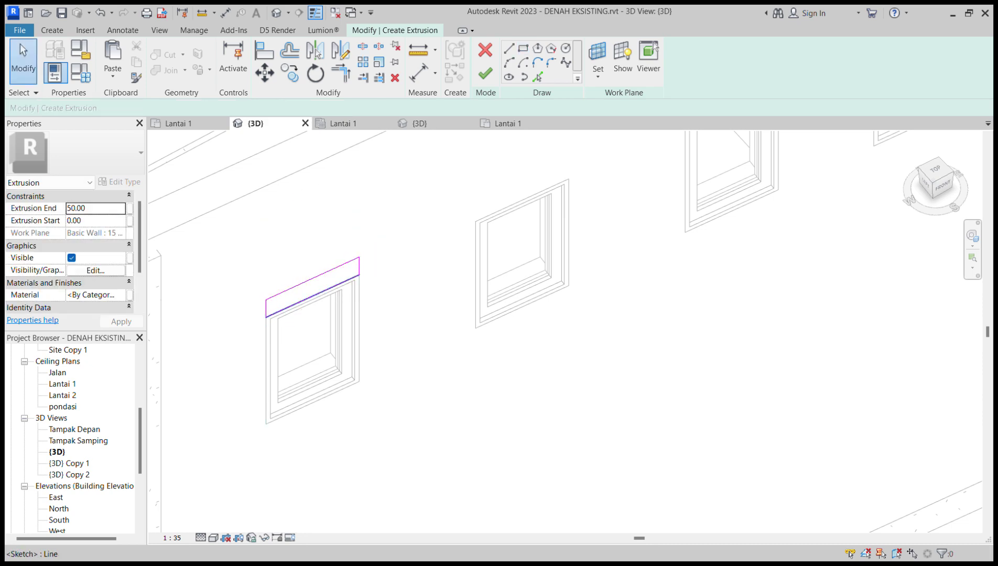
- Copy the canopy rectangle above each of the other three small windows and finish the extrusion sketch
scroll(380, 302, down, 3)
shift+middle_drag(380, 302, 278, 289)
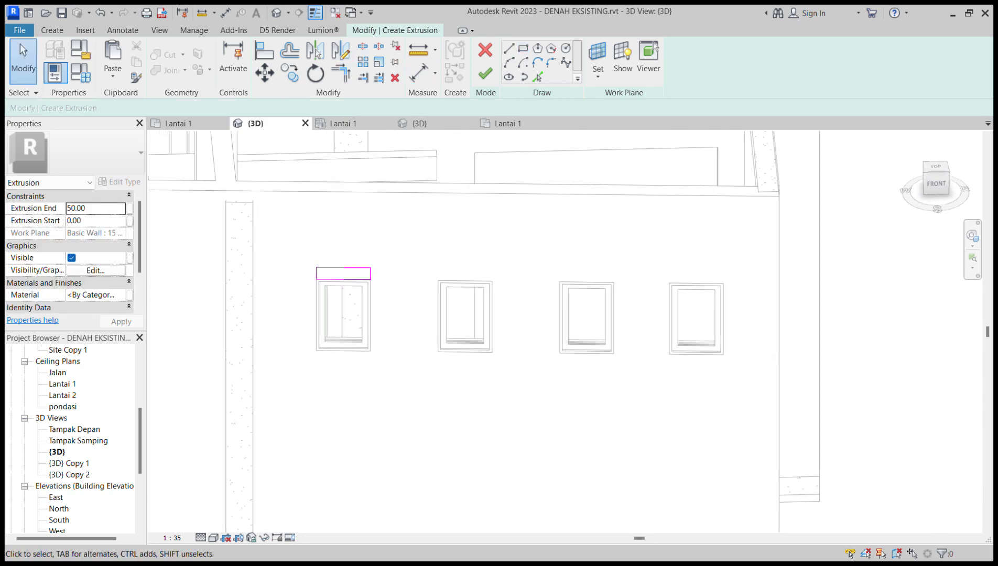
drag(273, 214, 274, 214)
key(c)
key(o)
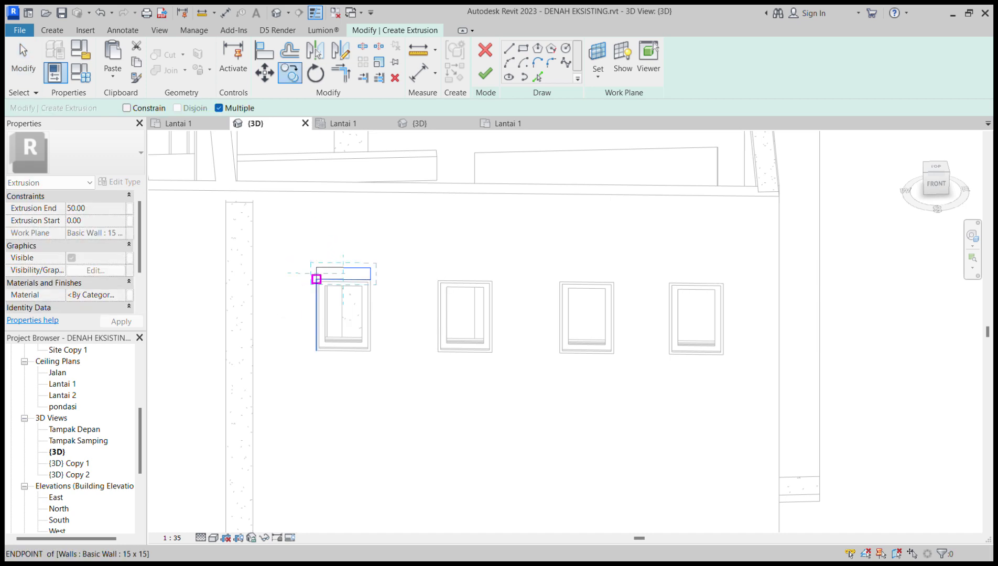
click(316, 279)
click(439, 279)
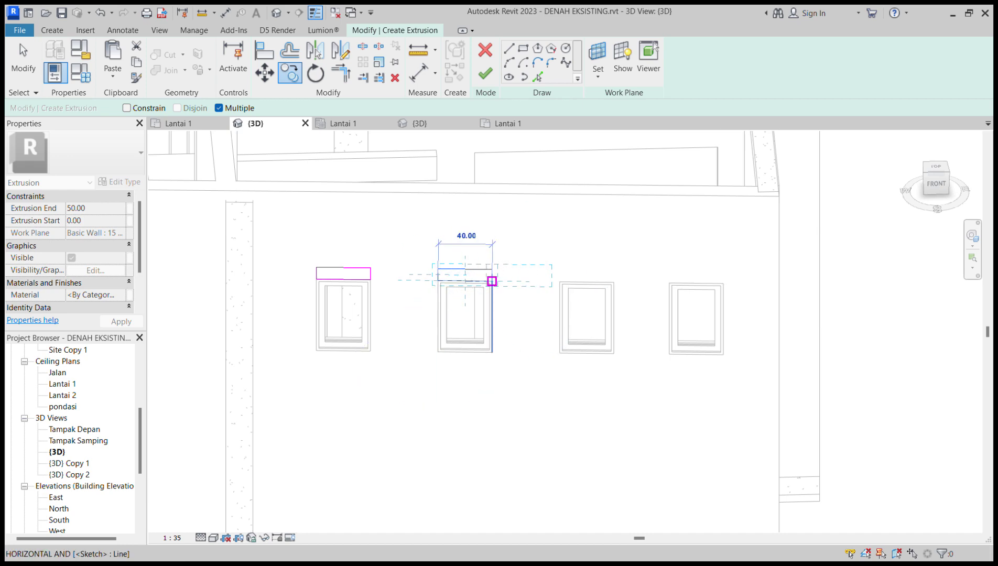
click(560, 282)
scroll(676, 289, up, 3)
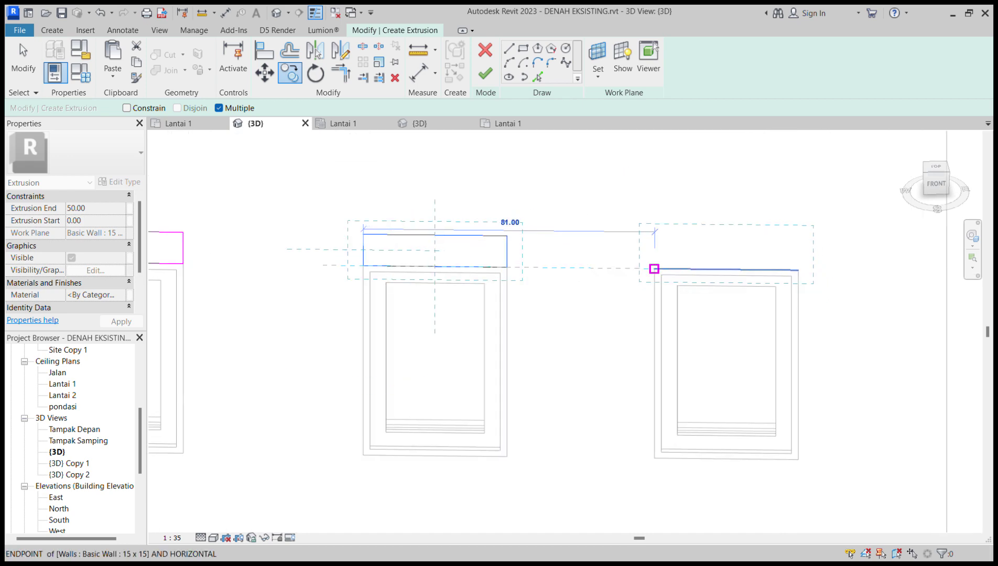
click(655, 269)
key(Escape)
scroll(623, 261, down, 3)
click(486, 73)
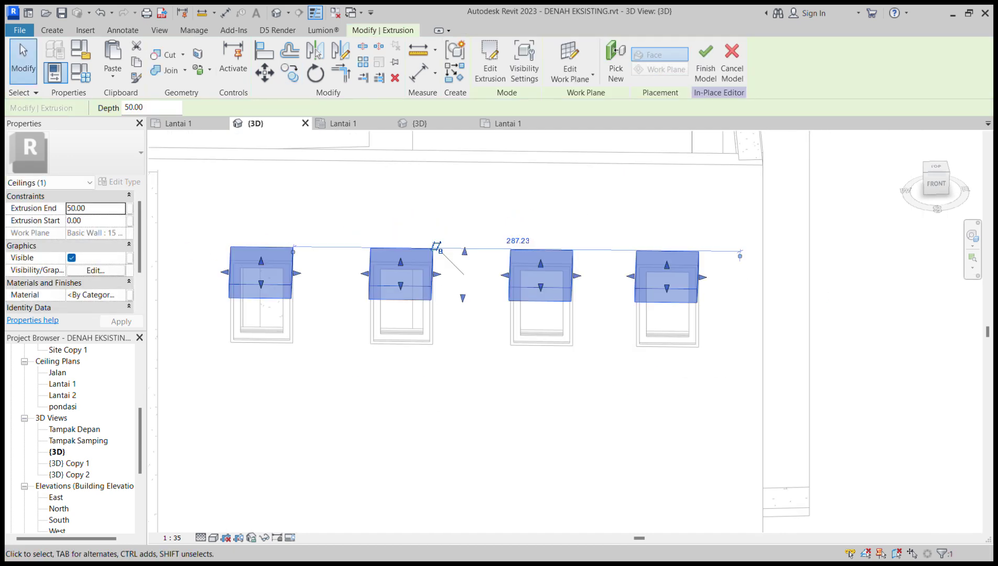
- Set the canopies' Extrusion End to 40.00 and finish the in-place model
shift+middle_drag(461, 290, 434, 260)
click(84, 208)
text(4)
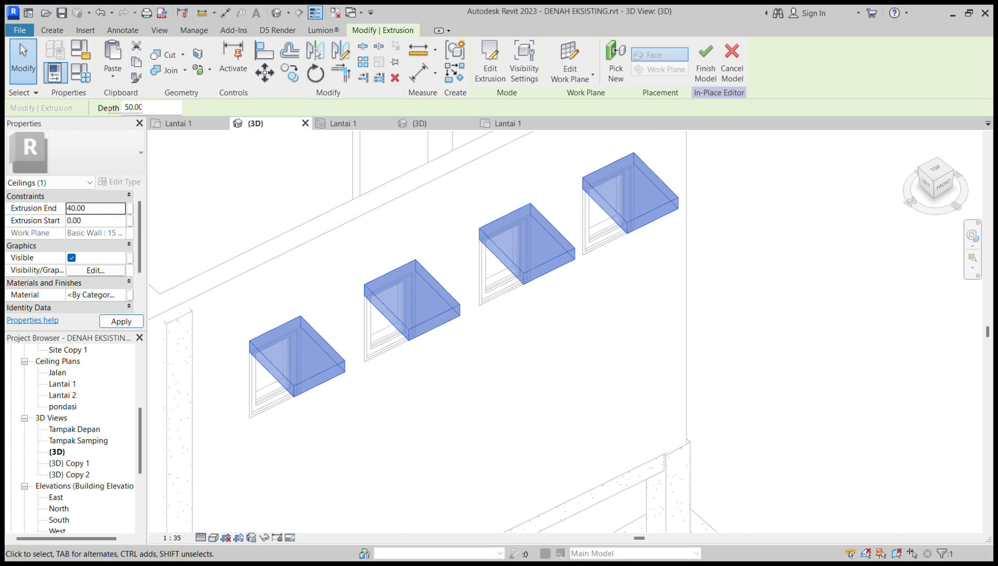
click(429, 328)
scroll(428, 327, down, 3)
shift+middle_drag(429, 325, 399, 252)
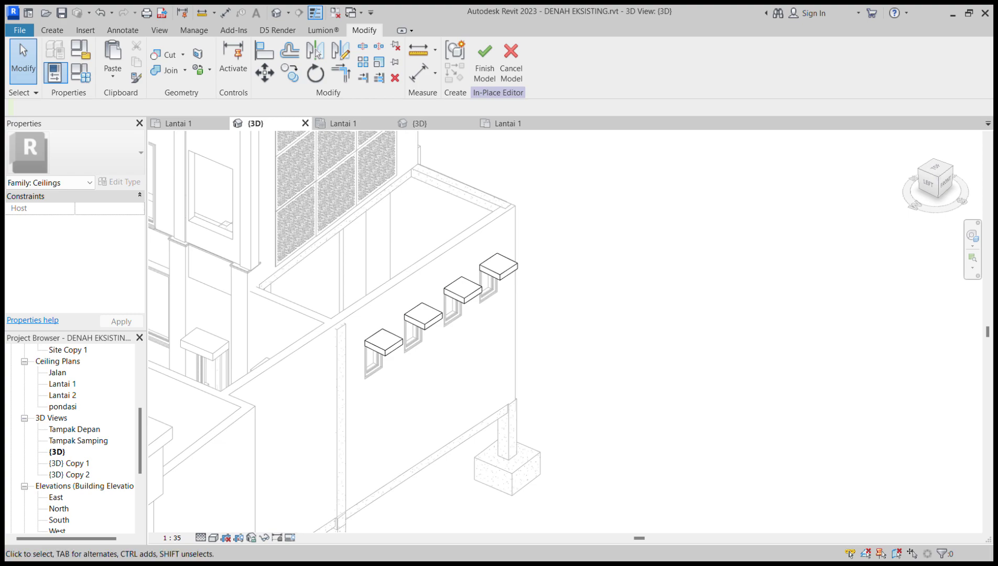
click(484, 62)
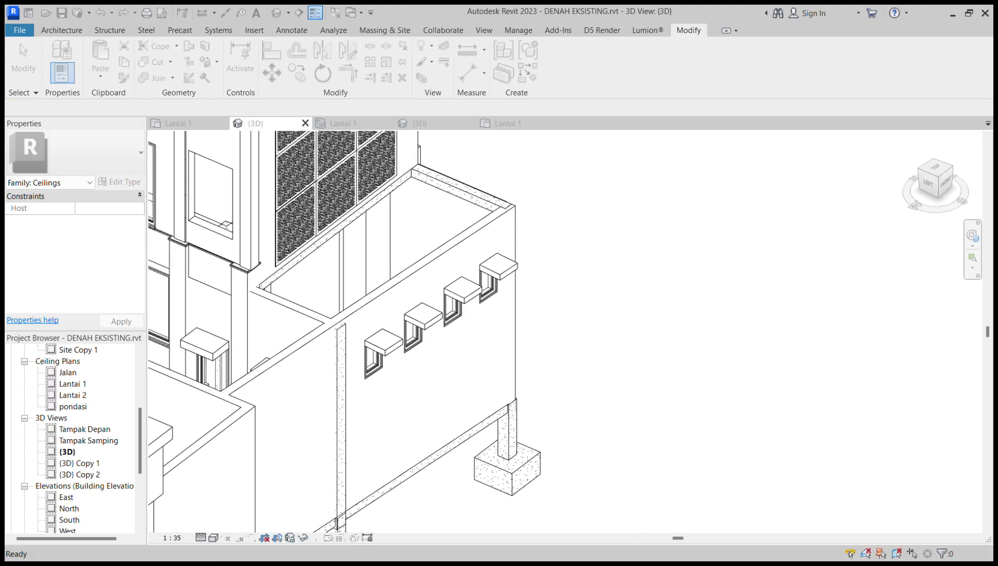
scroll(464, 243, down, 2)
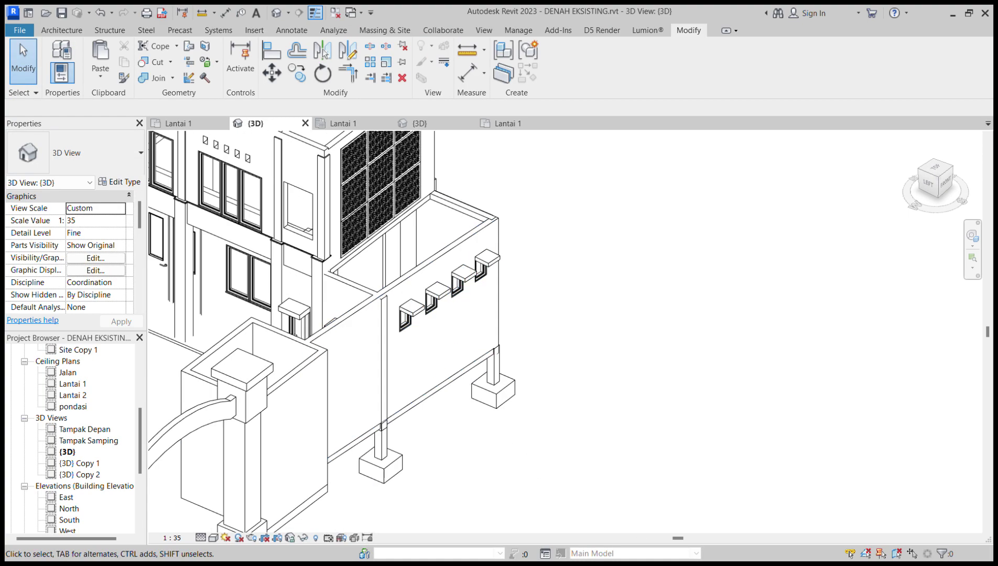
shift+middle_drag(464, 242, 435, 249)
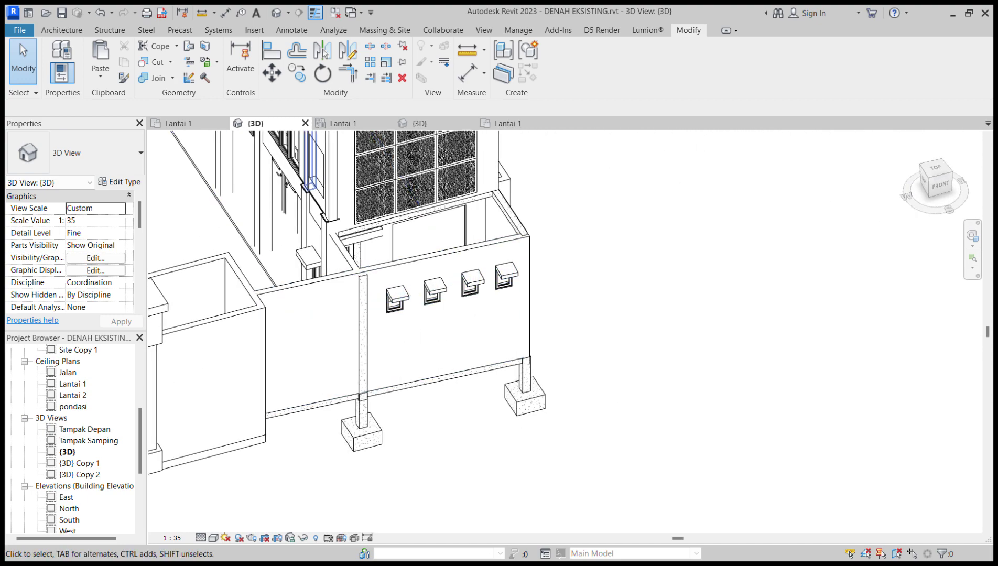
- Examine the front room's walls and columns in the DENAH EKSISTING Lantai 1 structural plan and floor plan
click(508, 123)
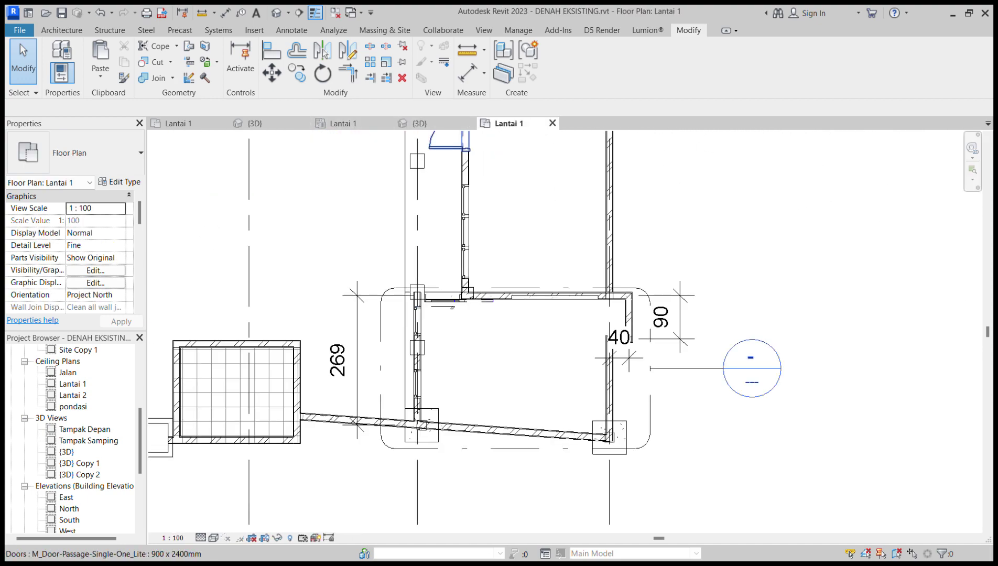
click(344, 124)
scroll(451, 173, down, 5)
middle_drag(451, 173, 448, 268)
scroll(556, 230, up, 4)
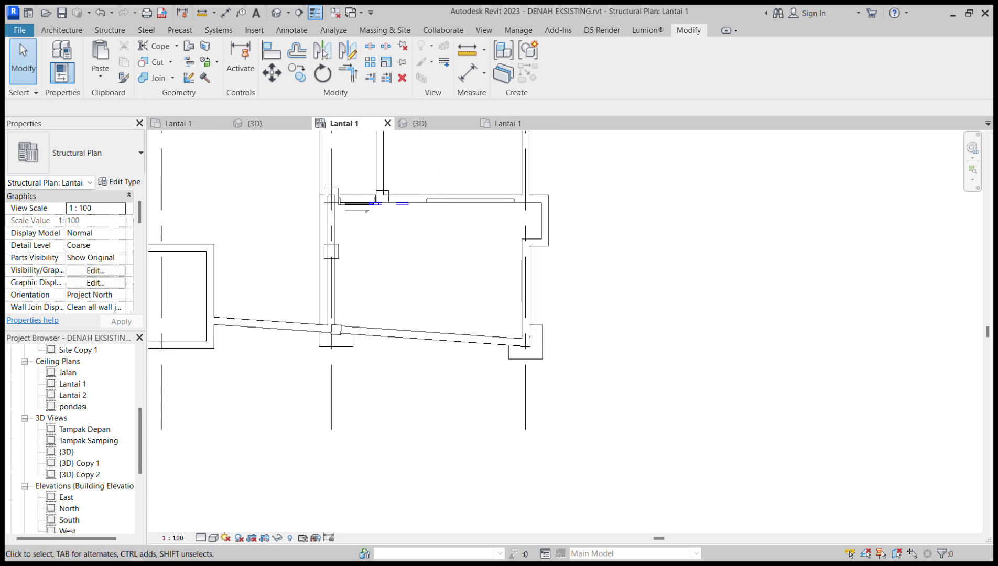
scroll(546, 225, up, 4)
scroll(548, 220, down, 6)
scroll(441, 158, up, 1)
click(509, 124)
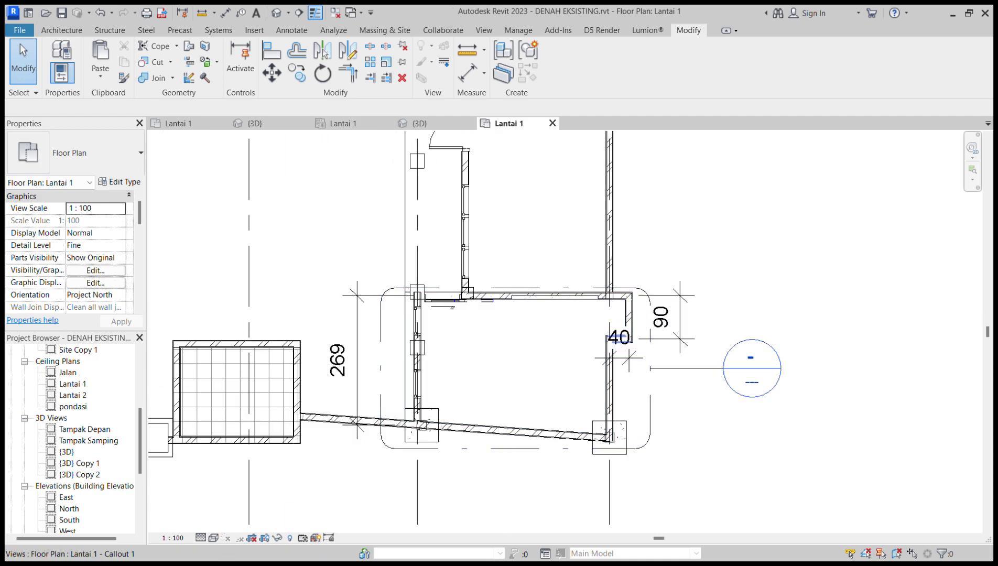
scroll(418, 348, up, 4)
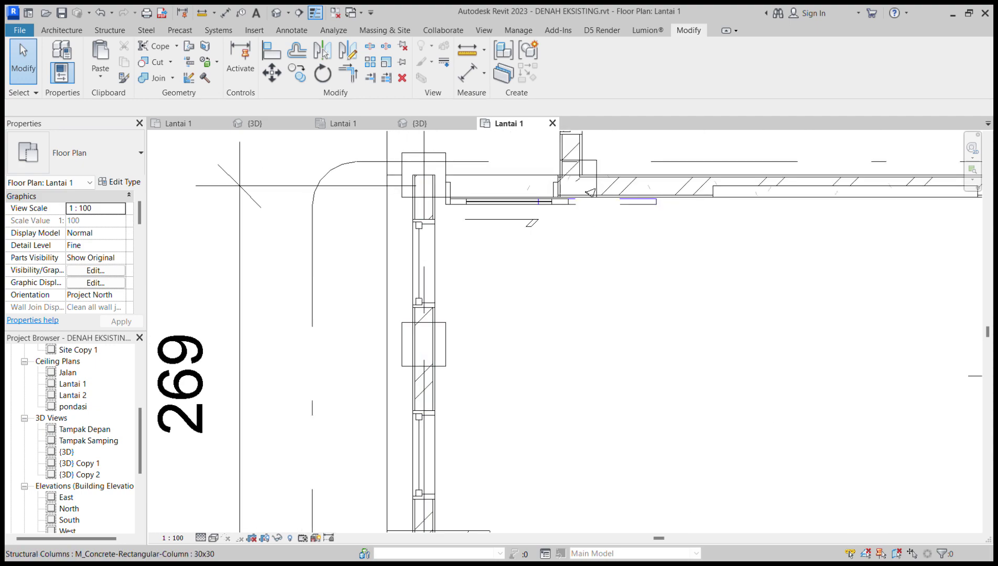
- Compare the roof over the front room in the STRUKTUR model with the front room in the DENAH EKSISTING Lantai 1 floor plan
click(420, 124)
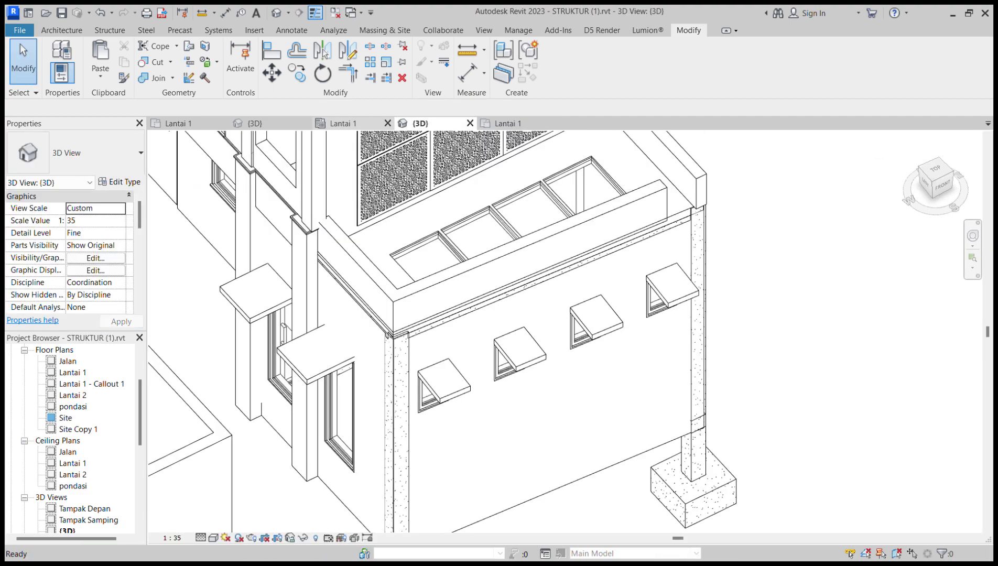
click(343, 124)
click(508, 124)
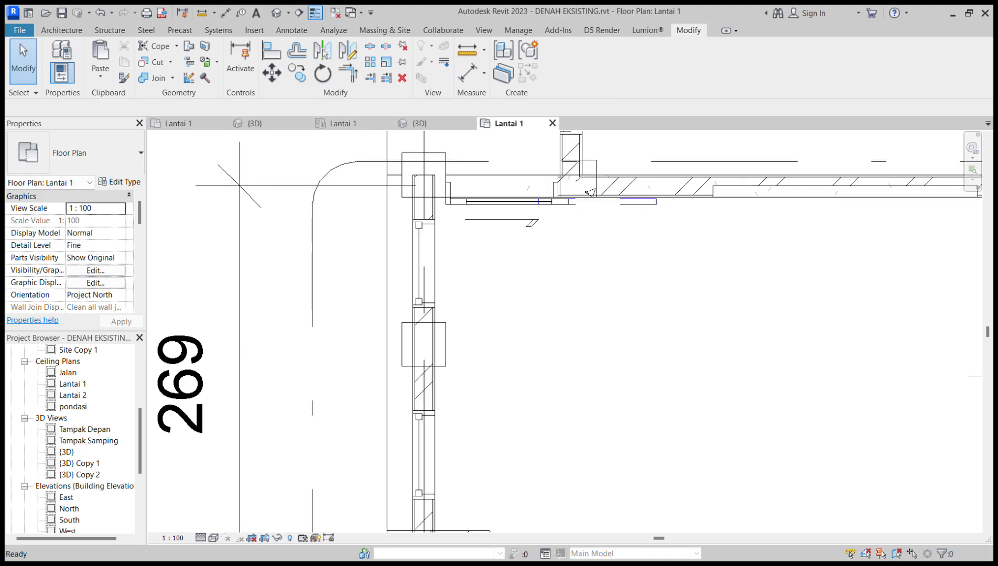
scroll(499, 242, down, 6)
middle_drag(499, 241, 391, 249)
scroll(360, 333, up, 5)
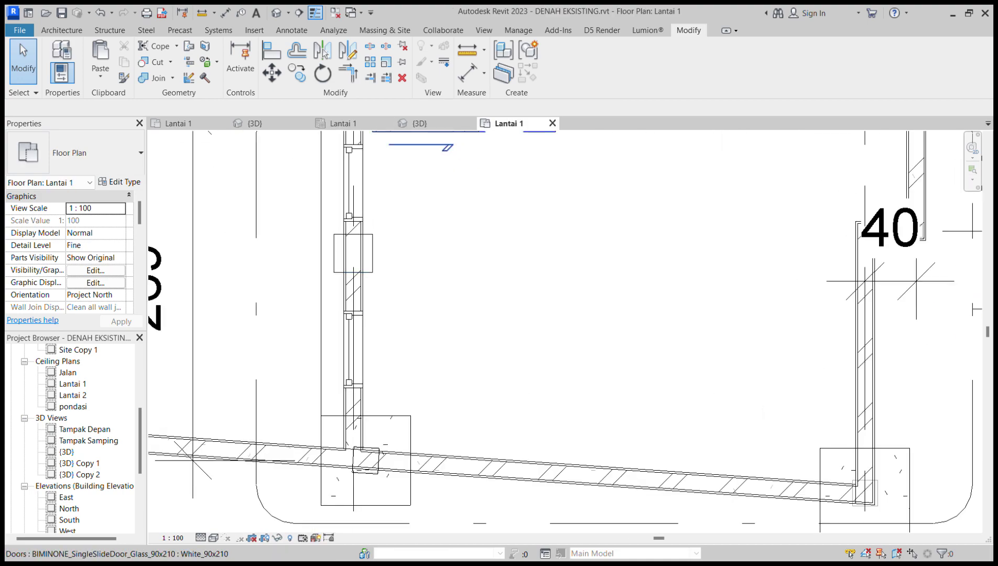
scroll(533, 224, down, 4)
middle_drag(533, 223, 430, 272)
middle_drag(410, 214, 375, 228)
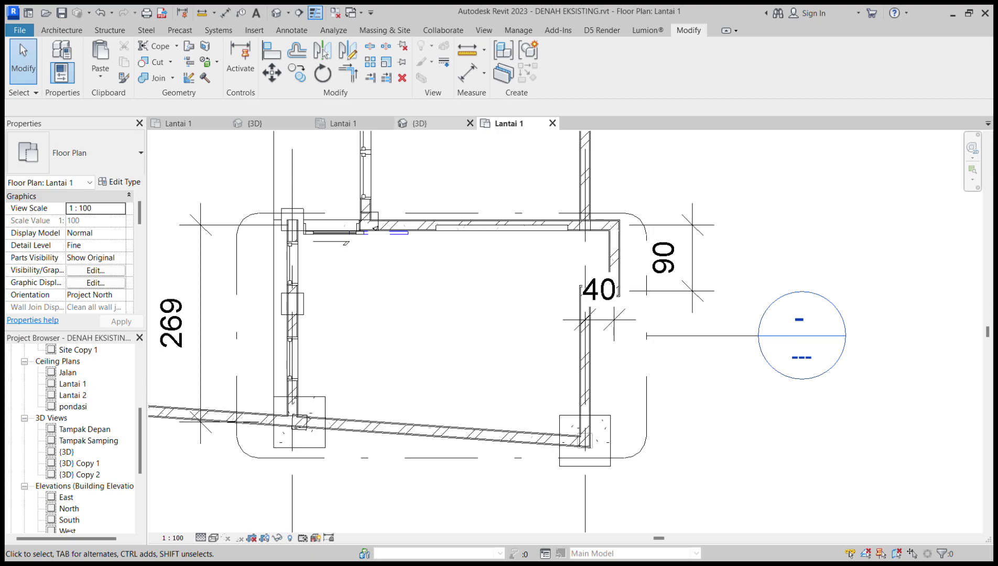
click(421, 124)
scroll(552, 317, down, 3)
mouse_move(545, 310)
shift+middle_down()
mouse_move(519, 212)
mouse_move(516, 236)
mouse_move(569, 278)
mouse_move(543, 257)
mouse_move(551, 301)
shift+middle_up()
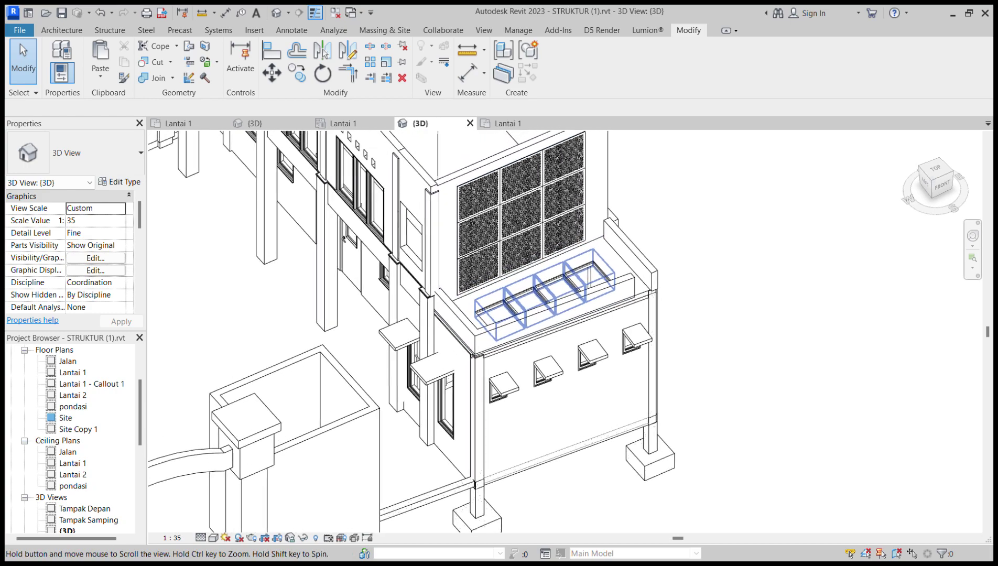
shift+middle_drag(555, 261, 506, 280)
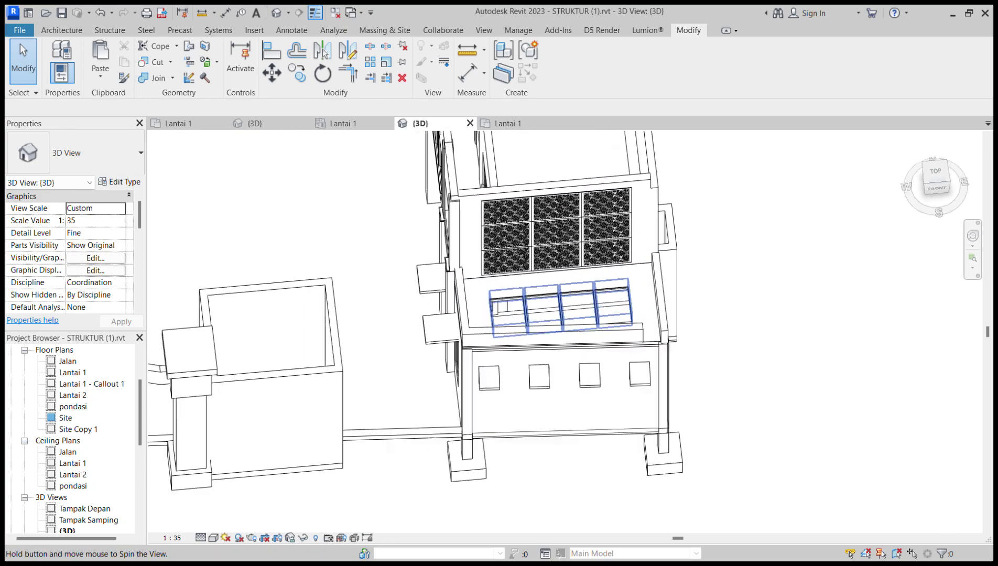
shift+middle_drag(608, 286, 550, 257)
- Switch to the DENAH EKSISTING {3D} view and turn on its section box
click(509, 123)
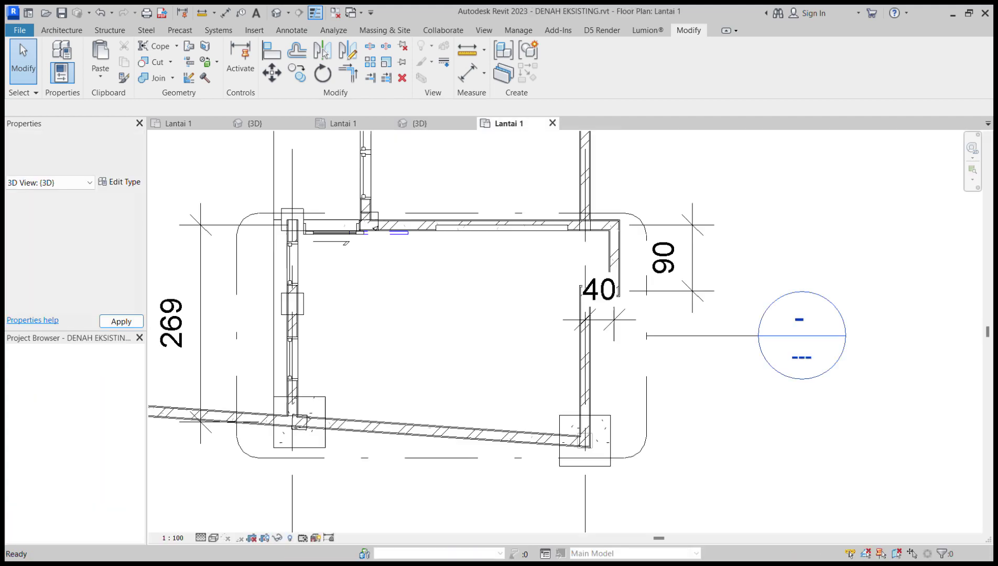
scroll(508, 328, down, 2)
click(66, 452)
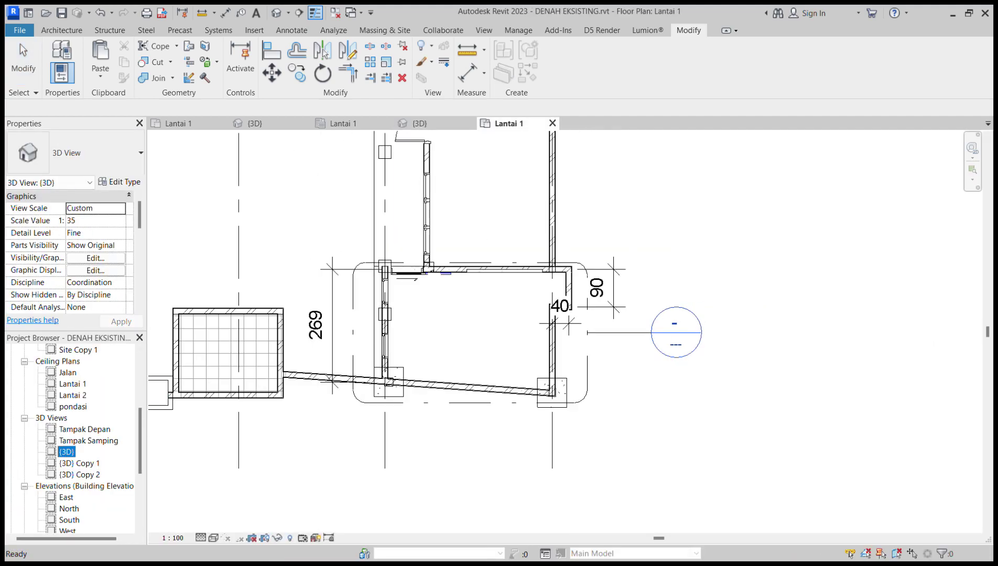
double_click(67, 452)
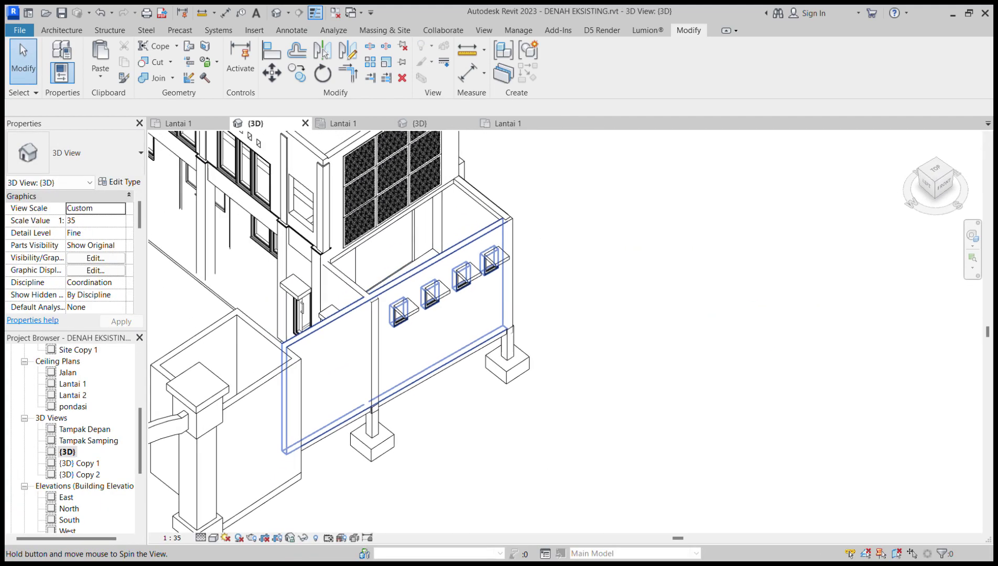
shift+middle_drag(341, 314, 304, 294)
scroll(457, 357, down, 6)
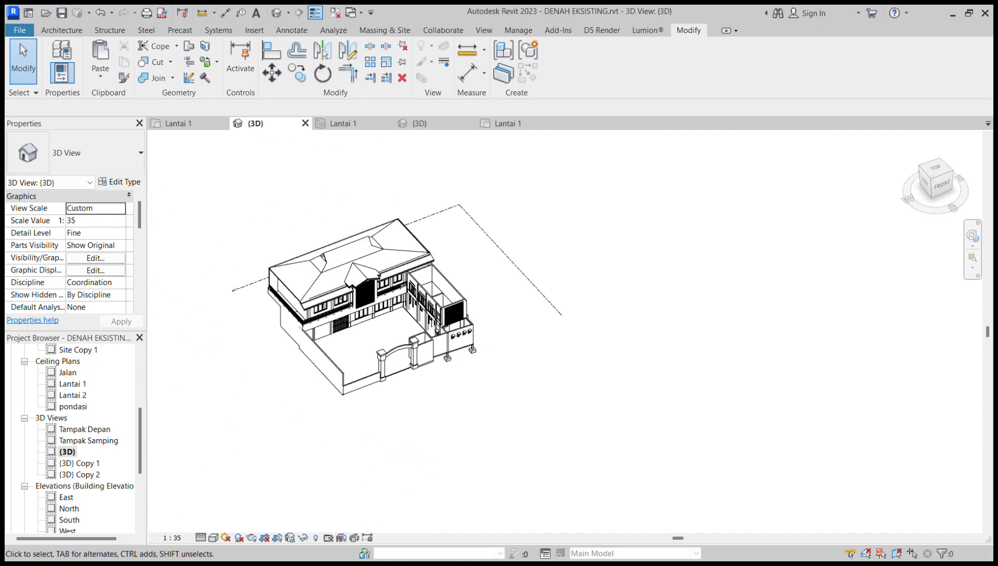
click(67, 452)
scroll(69, 257, down, 5)
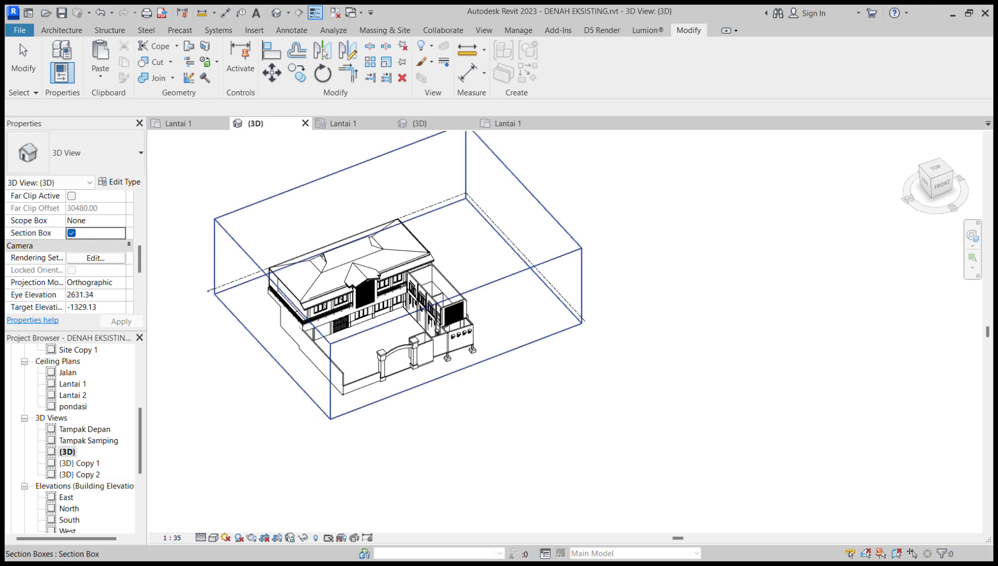
- Pull the section box's rear face and right face inward toward the front wing with the small canopied windows
click(293, 189)
drag(340, 208, 418, 293)
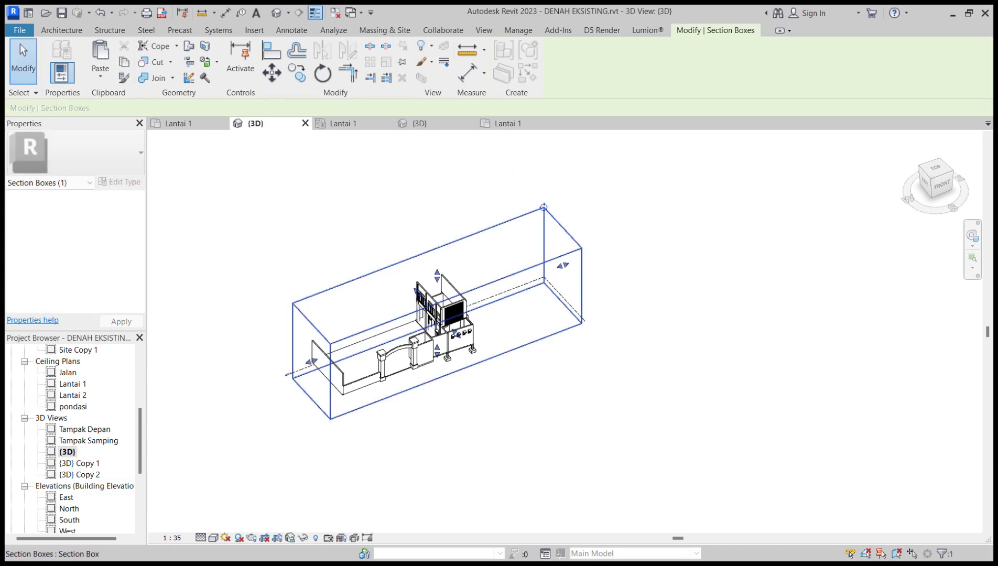
drag(563, 265, 433, 315)
- Move the section box's left face slightly outward from the front wing
shift+middle_drag(403, 323, 437, 343)
scroll(454, 320, up, 5)
shift+middle_drag(403, 300, 402, 305)
scroll(402, 305, down, 3)
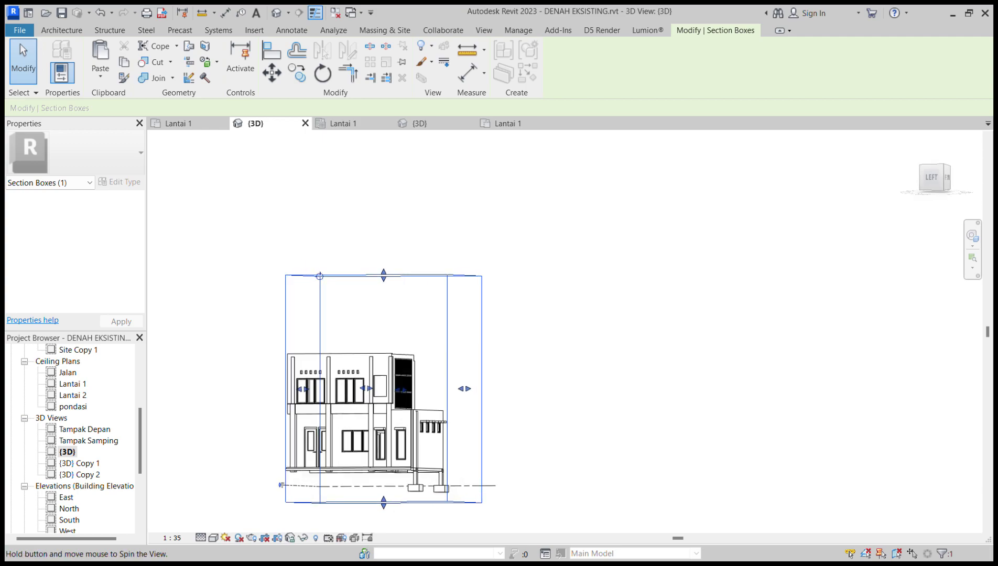
scroll(391, 405, up, 2)
mouse_move(390, 405)
shift+middle_down()
mouse_move(572, 346)
mouse_move(525, 341)
shift+middle_up()
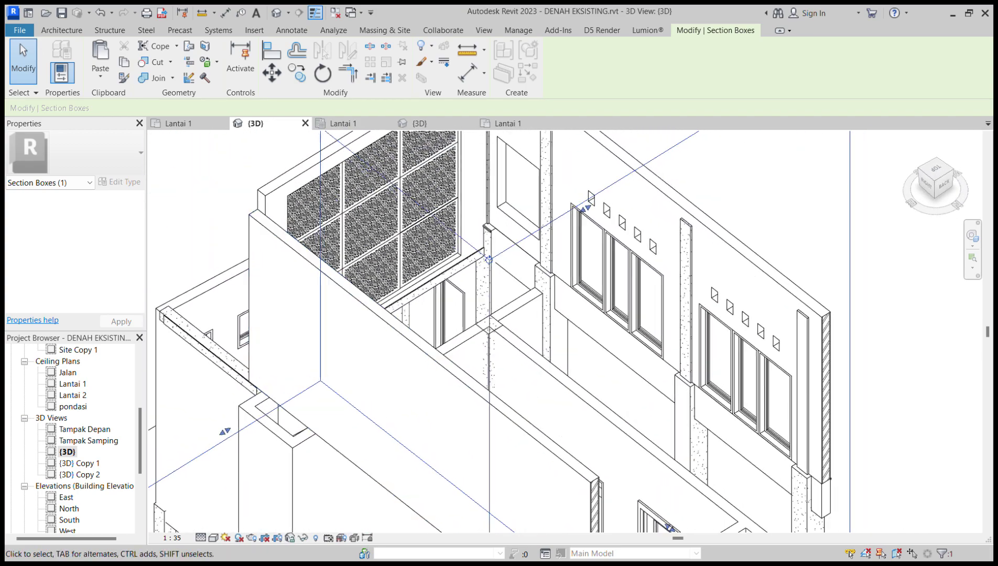
mouse_move(370, 283)
shift+middle_down()
mouse_move(406, 267)
mouse_move(437, 320)
mouse_move(471, 330)
mouse_move(509, 419)
mouse_move(540, 377)
mouse_move(535, 399)
mouse_move(572, 407)
mouse_move(608, 409)
mouse_move(556, 375)
mouse_move(613, 390)
shift+middle_up()
shift+middle_drag(420, 315, 360, 186)
shift+middle_drag(388, 341, 290, 336)
scroll(385, 361, down, 3)
drag(266, 320, 212, 338)
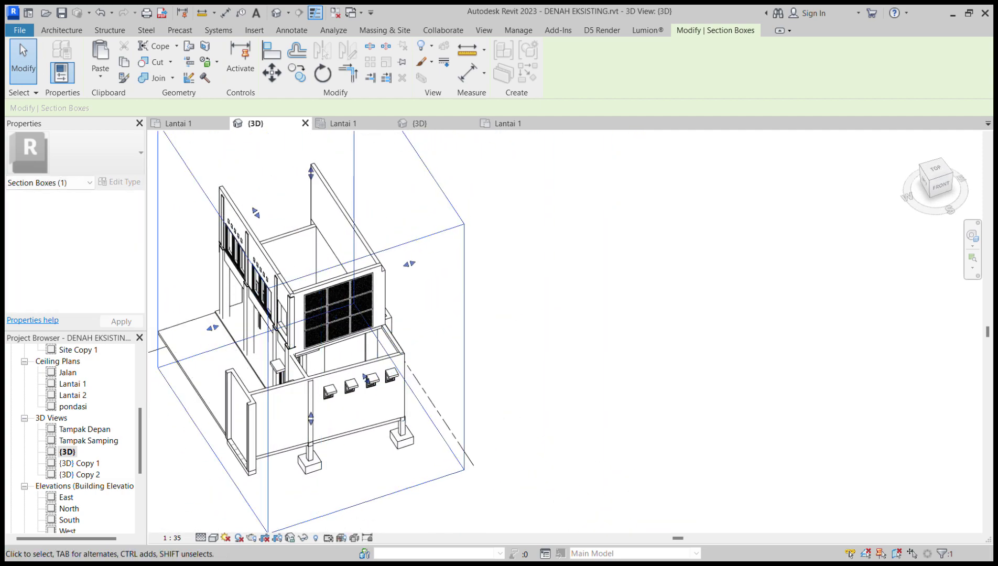
- Pull the section box's rear face further forward, cutting through the rear window groups of the wing
shift+middle_drag(313, 297, 403, 294)
scroll(268, 295, up, 2)
middle_drag(268, 288, 392, 284)
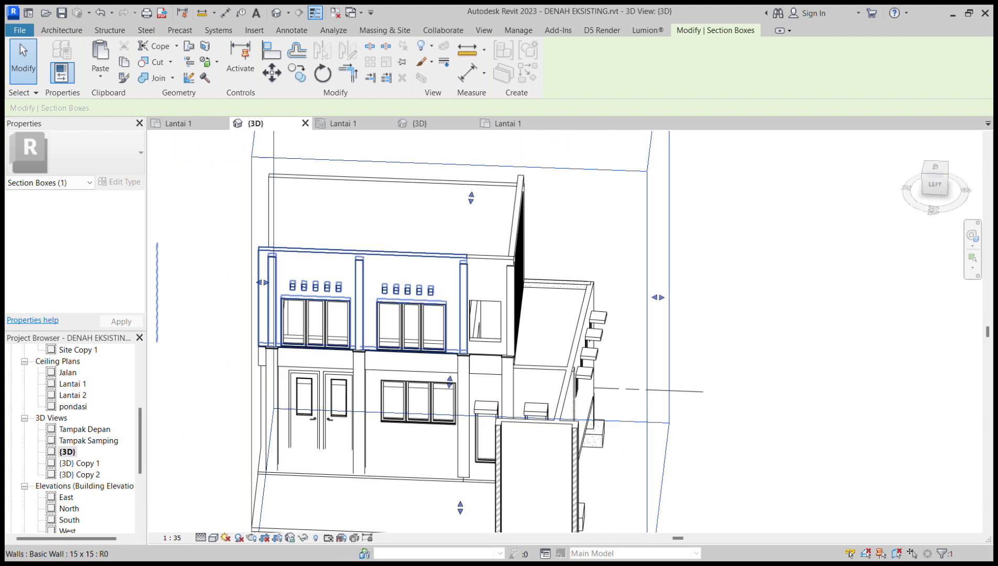
drag(263, 282, 403, 288)
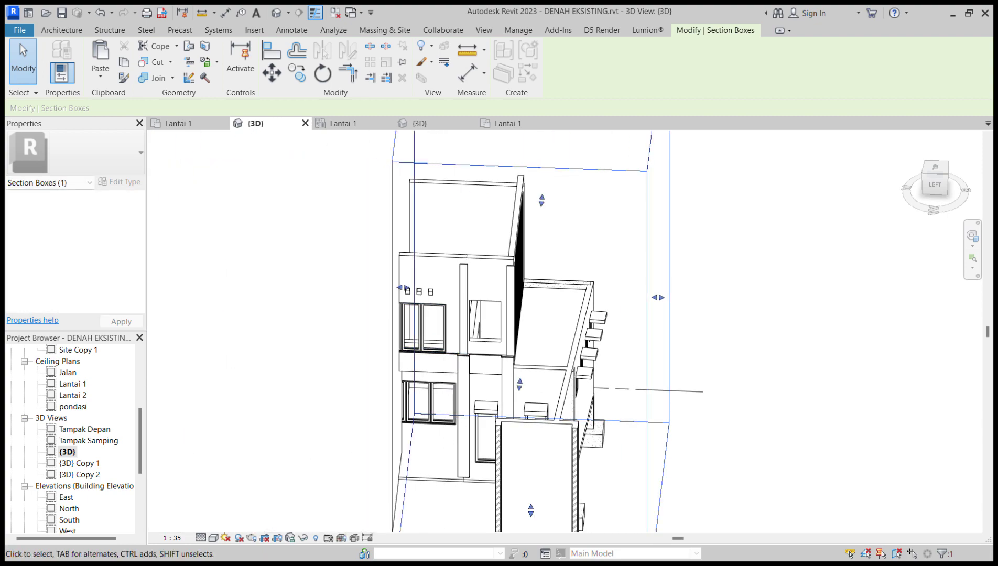
- Start an in-place model in the Floors category and set its work plane on the top of the low 15 x 15 rear wall of the front room
click(62, 31)
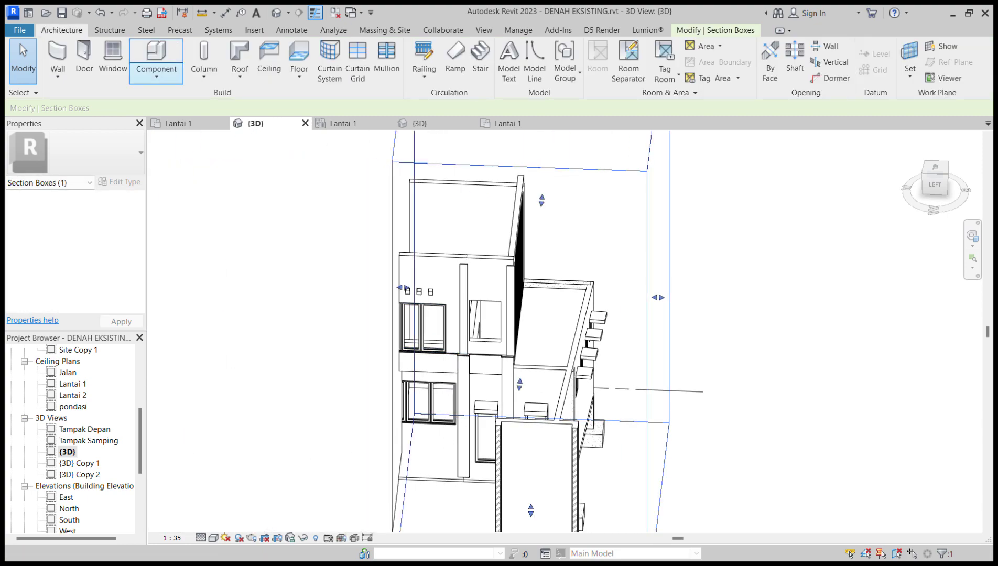
click(155, 59)
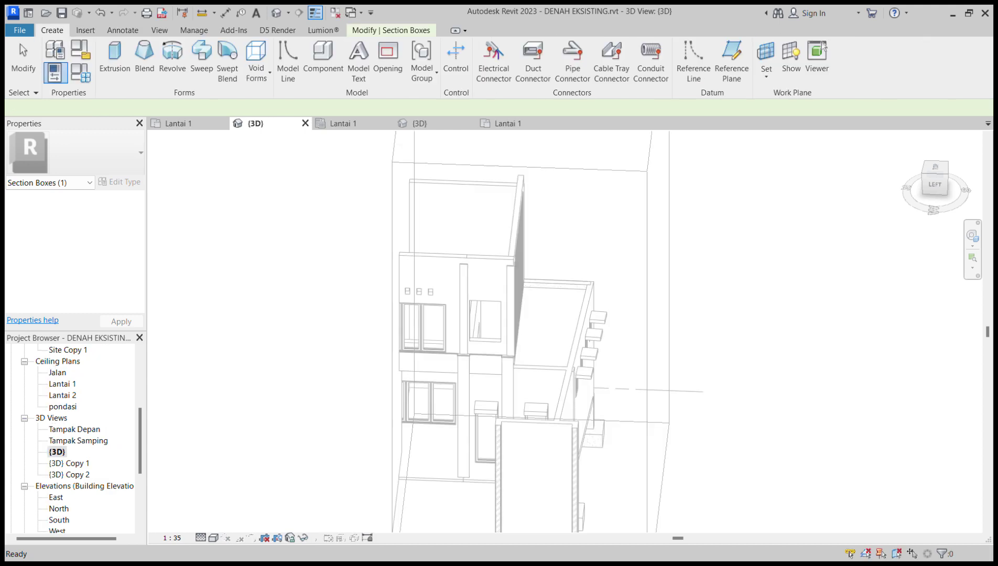
shift+middle_drag(592, 335, 520, 401)
scroll(462, 343, up, 4)
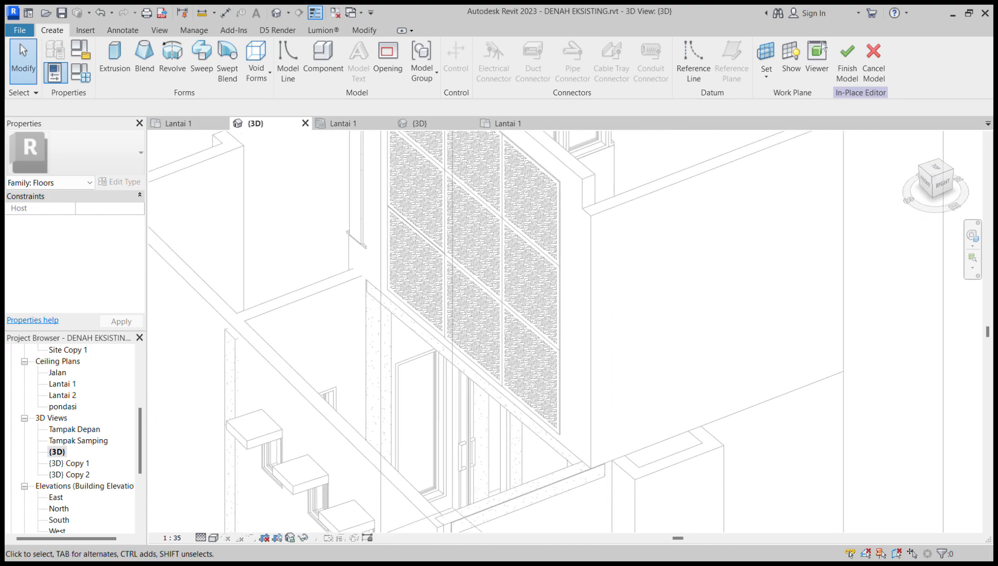
scroll(358, 271, up, 5)
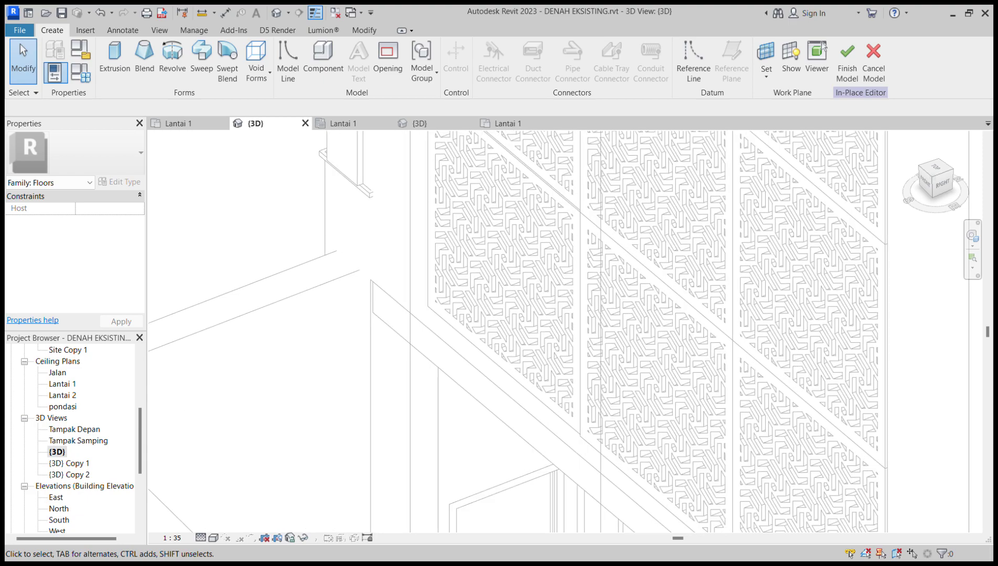
shift+middle_drag(358, 271, 389, 275)
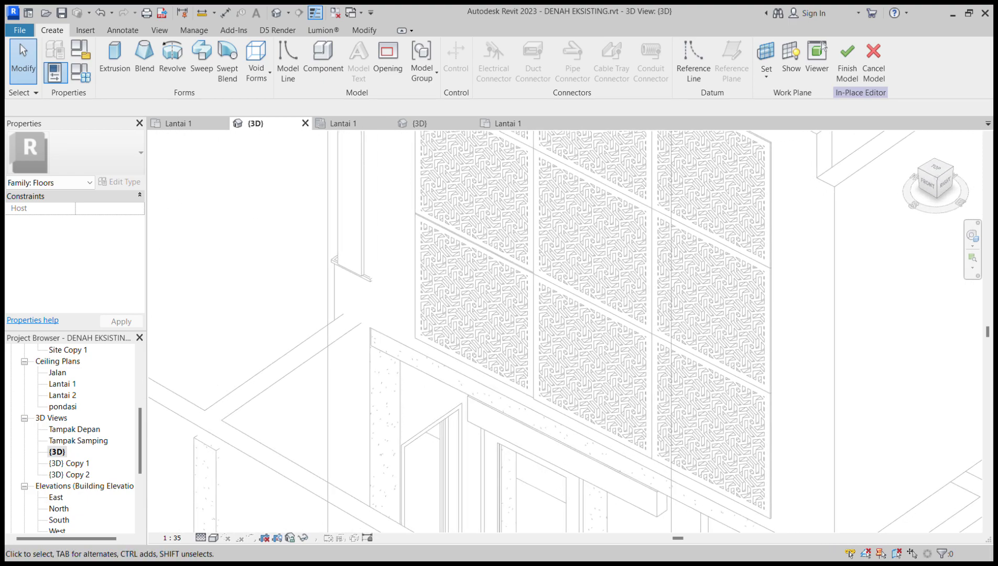
scroll(311, 335, down, 3)
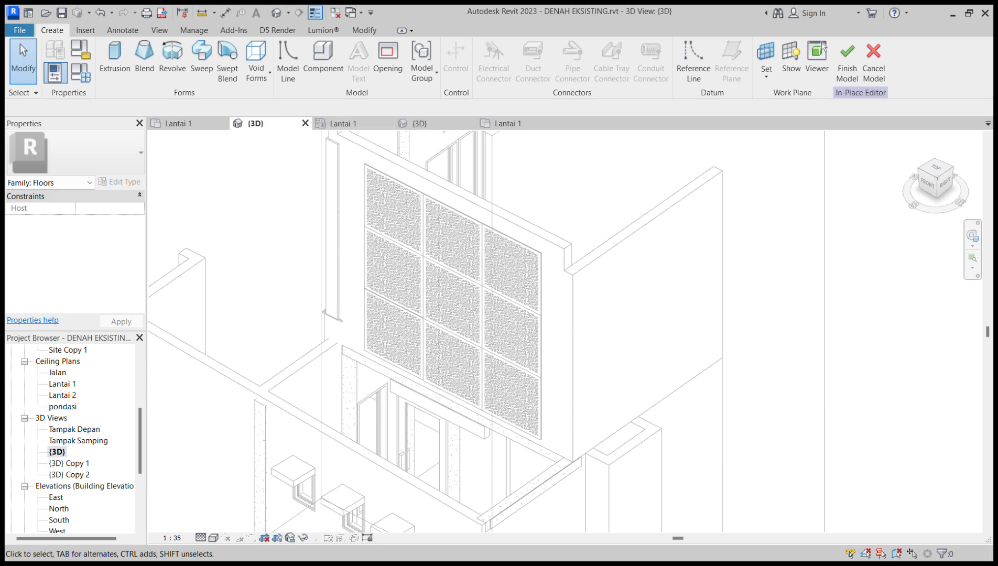
click(766, 58)
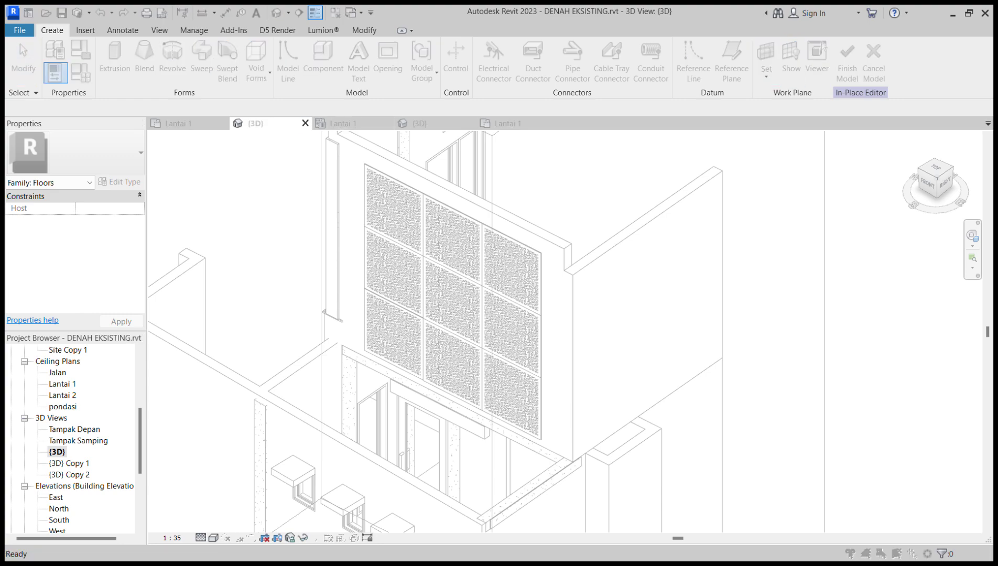
click(453, 382)
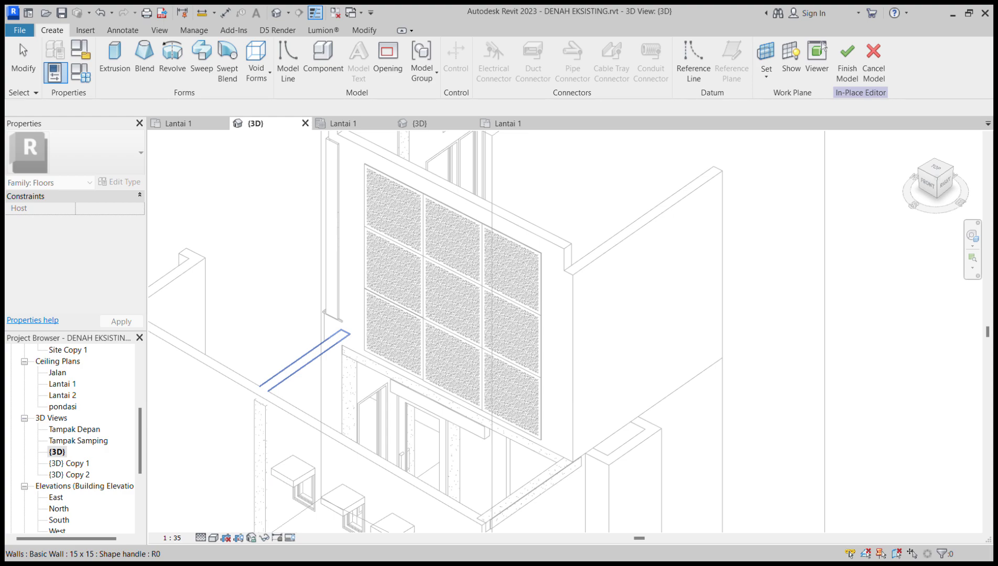
click(304, 361)
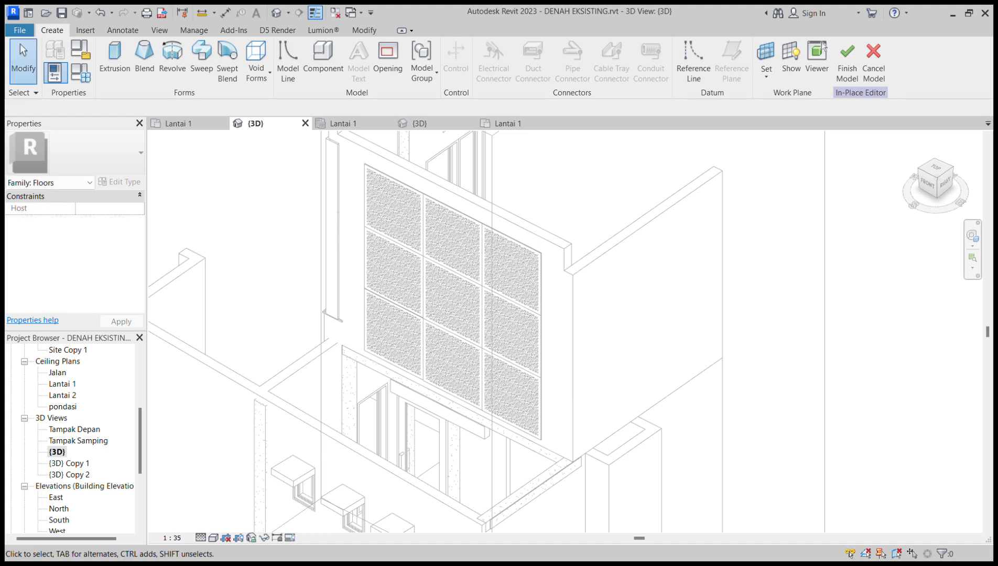
- Start an extrusion and sketch its closed four-sided boundary with lines along the inner wall faces of the front room
click(115, 57)
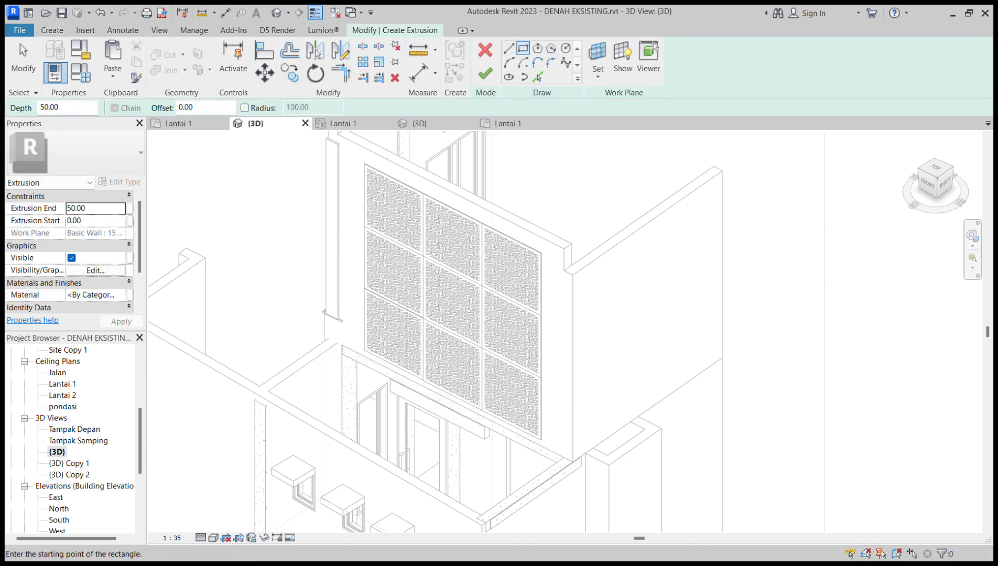
key(Escape)
mouse_move(375, 344)
shift+middle_down()
mouse_move(443, 317)
mouse_move(422, 314)
mouse_move(423, 356)
mouse_move(462, 346)
shift+middle_up()
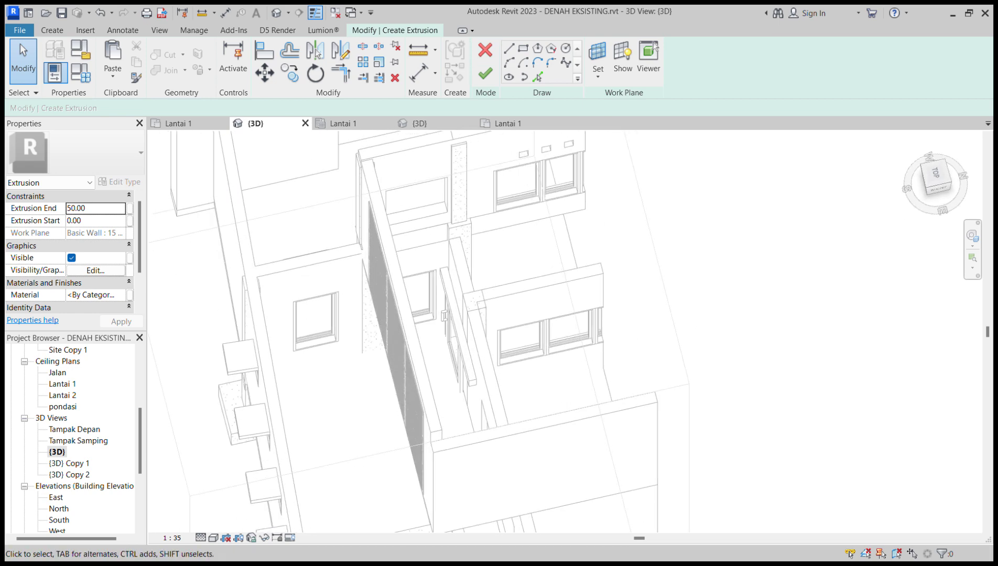
key(l)
key(i)
click(257, 277)
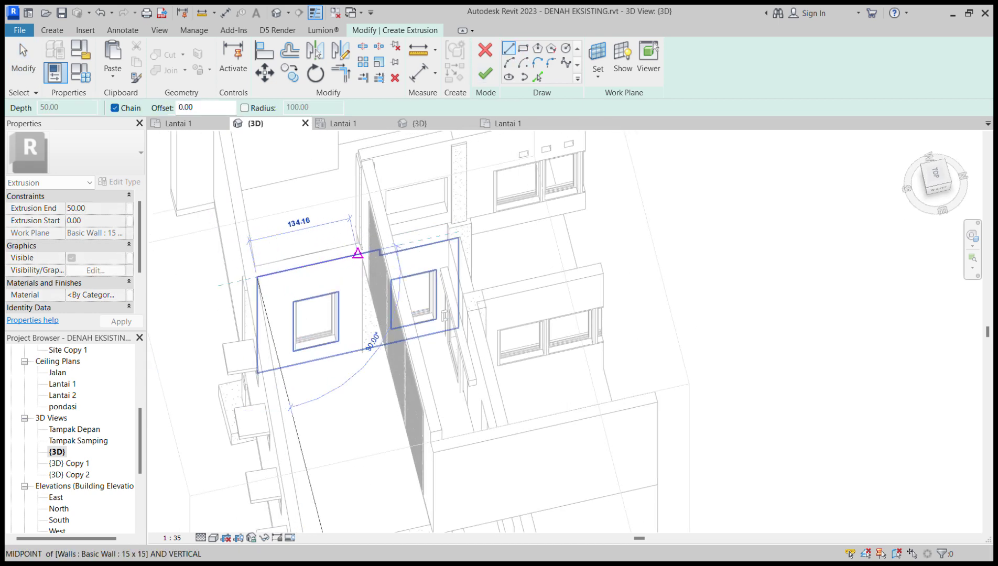
click(361, 253)
middle_drag(390, 340, 367, 202)
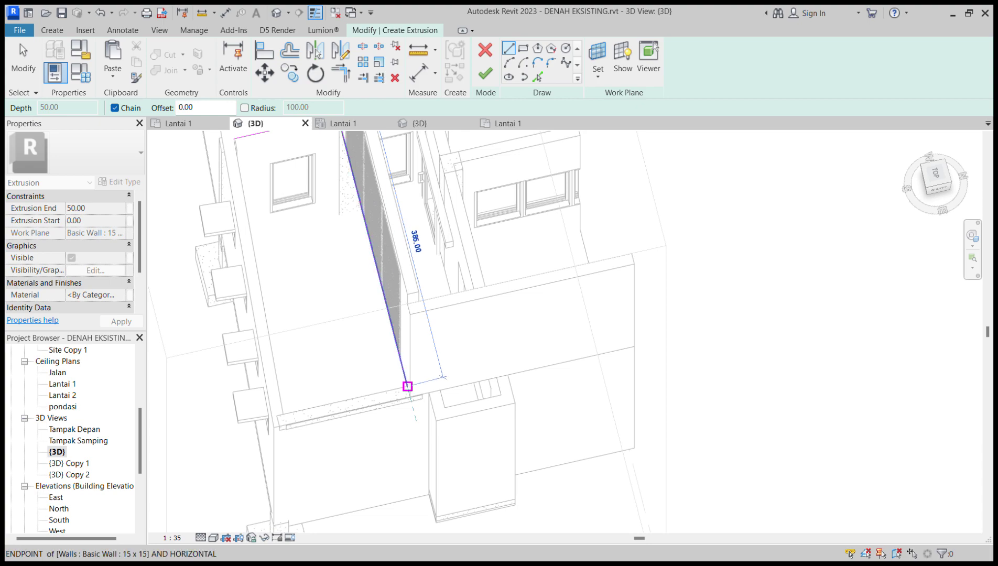
click(407, 387)
click(283, 414)
middle_drag(274, 286, 294, 388)
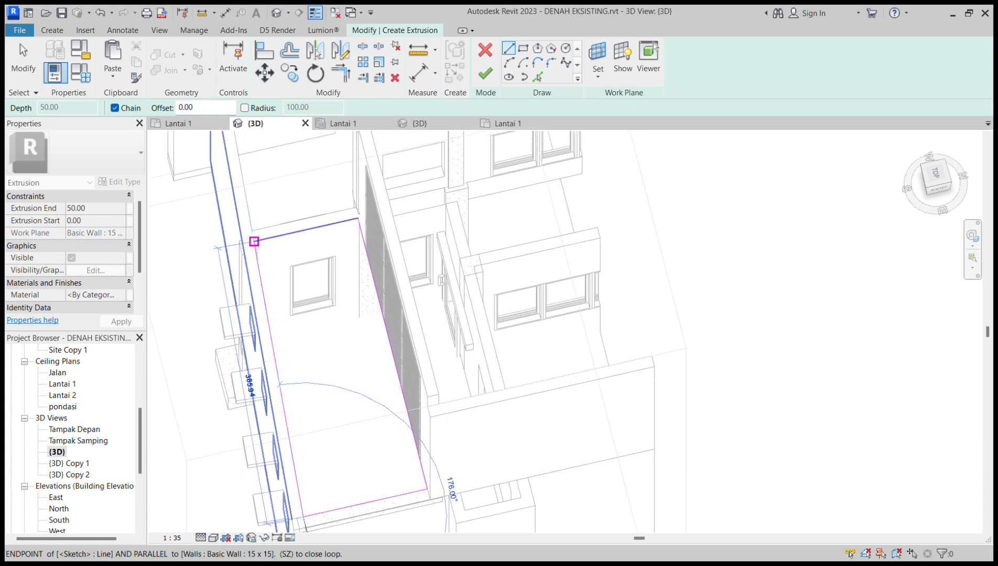
click(254, 241)
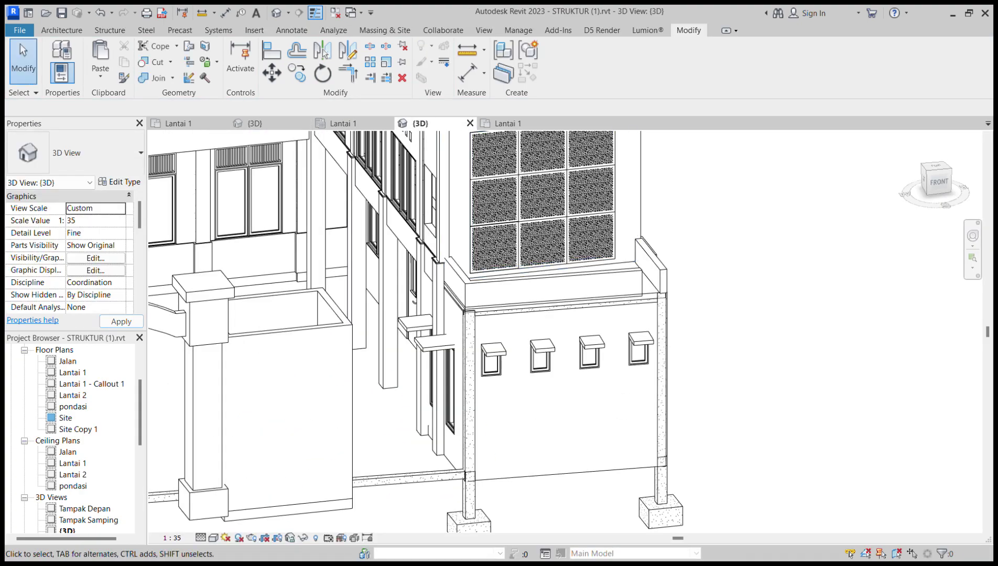
- Switch to the STRUKTUR {3D} view and examine the roof slab with four rectangular openings above the small canopied windows
drag(936, 183, 913, 189)
shift+middle_drag(409, 304, 587, 338)
scroll(539, 337, up, 3)
scroll(547, 277, up, 4)
shift+middle_drag(543, 278, 475, 310)
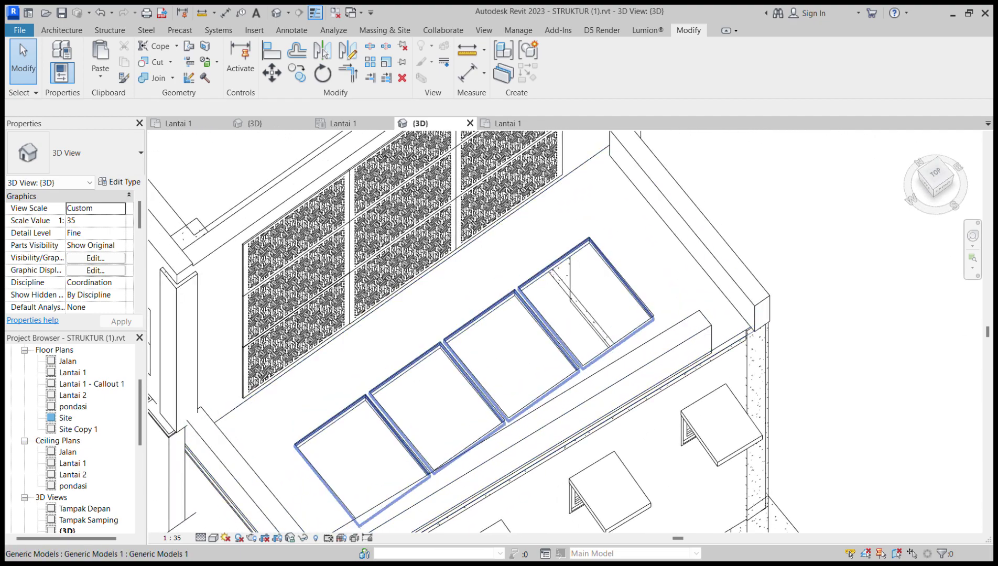
scroll(587, 229, down, 2)
shift+middle_drag(676, 310, 550, 268)
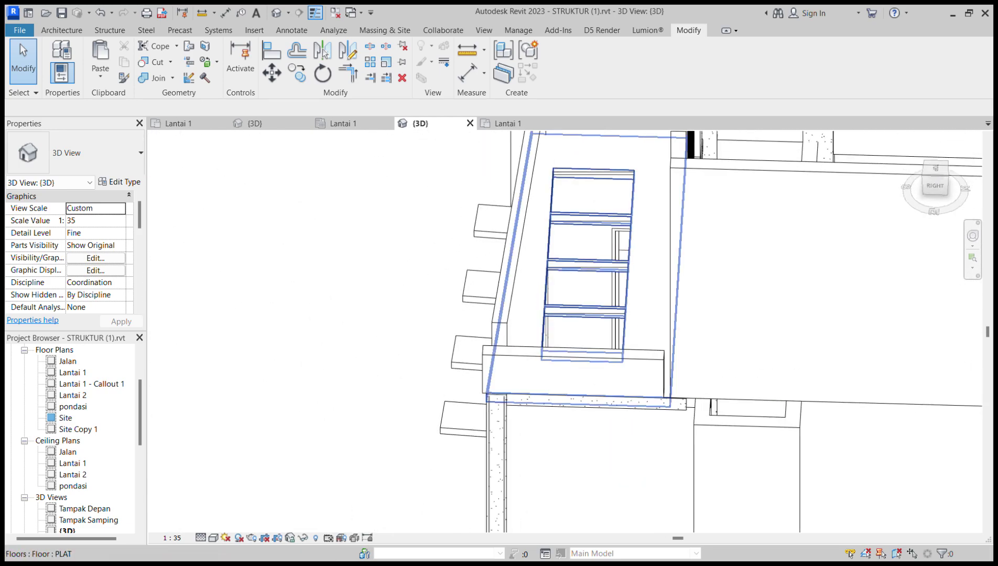
click(646, 161)
scroll(645, 161, up, 3)
shift+middle_drag(646, 161, 711, 163)
key(Escape)
shift+middle_drag(624, 236, 674, 304)
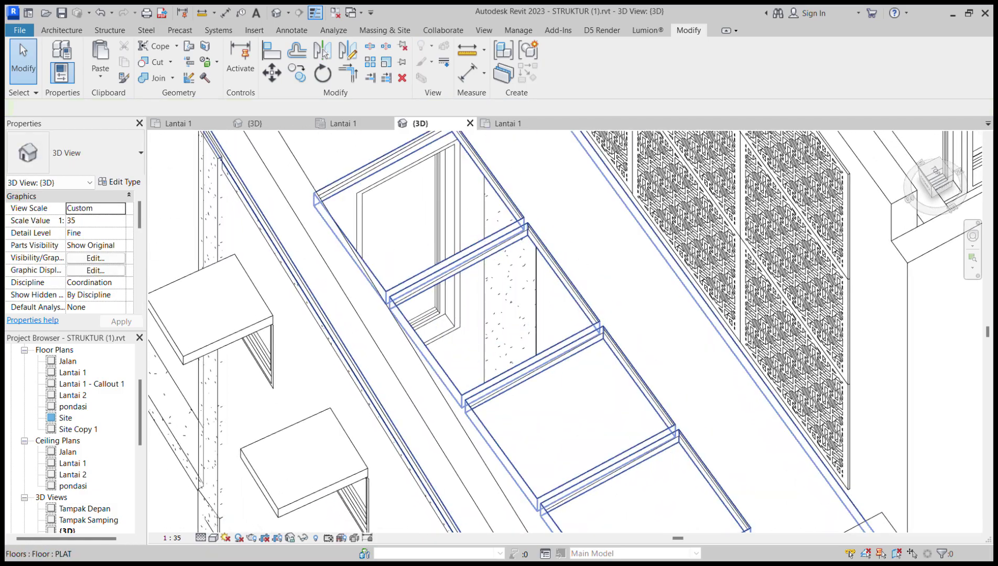
- Select the PLAT floor on Lantai 2 and examine its edges and openings from above and from the front
click(601, 323)
scroll(601, 323, down, 3)
shift+middle_drag(601, 323, 666, 367)
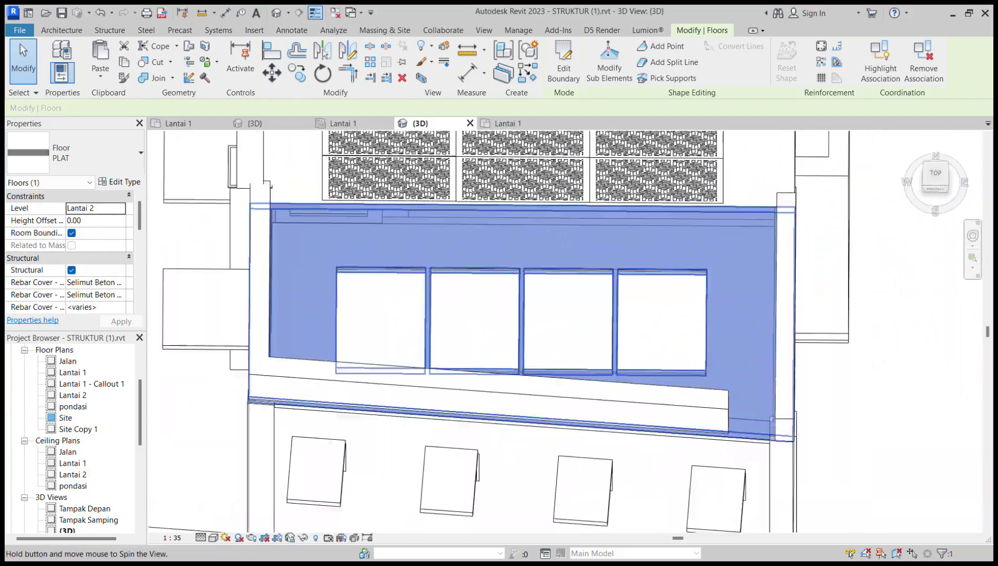
shift+middle_drag(487, 320, 480, 294)
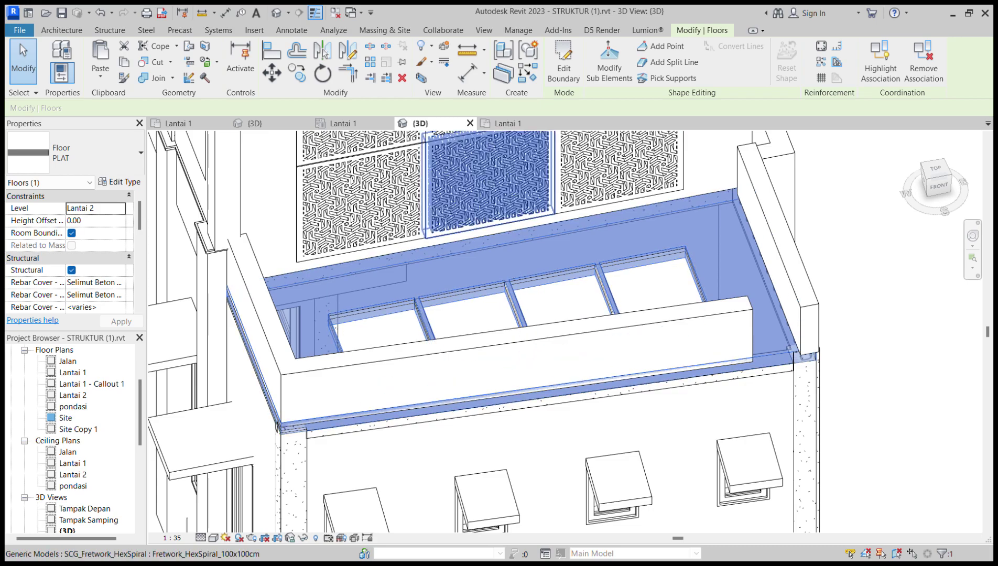
scroll(560, 268, down, 3)
shift+middle_drag(559, 297, 503, 388)
scroll(529, 309, up, 4)
shift+middle_drag(503, 388, 401, 404)
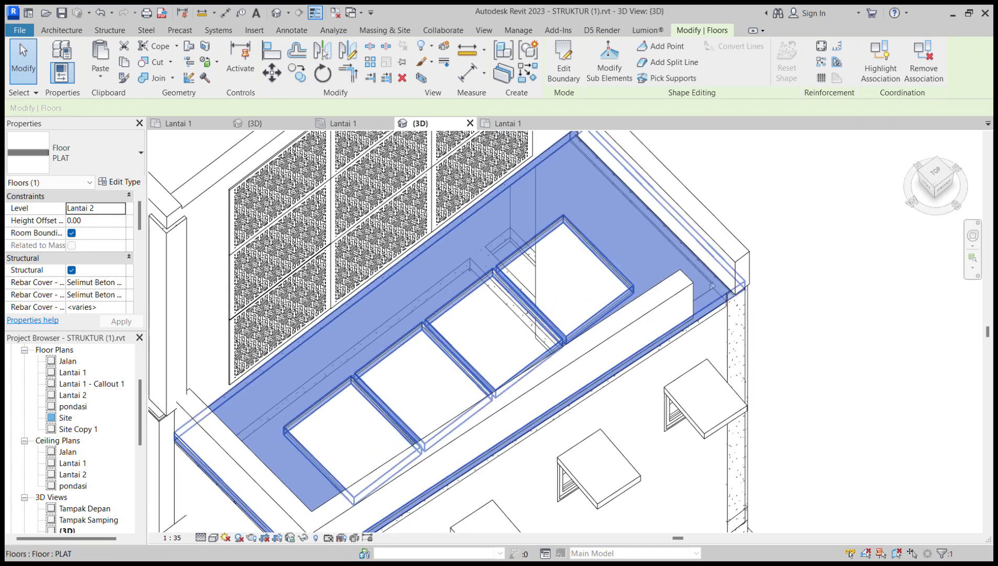
- Open the PLAT floor's boundary sketch for inspection and leave it without changes
double_click(401, 316)
click(558, 73)
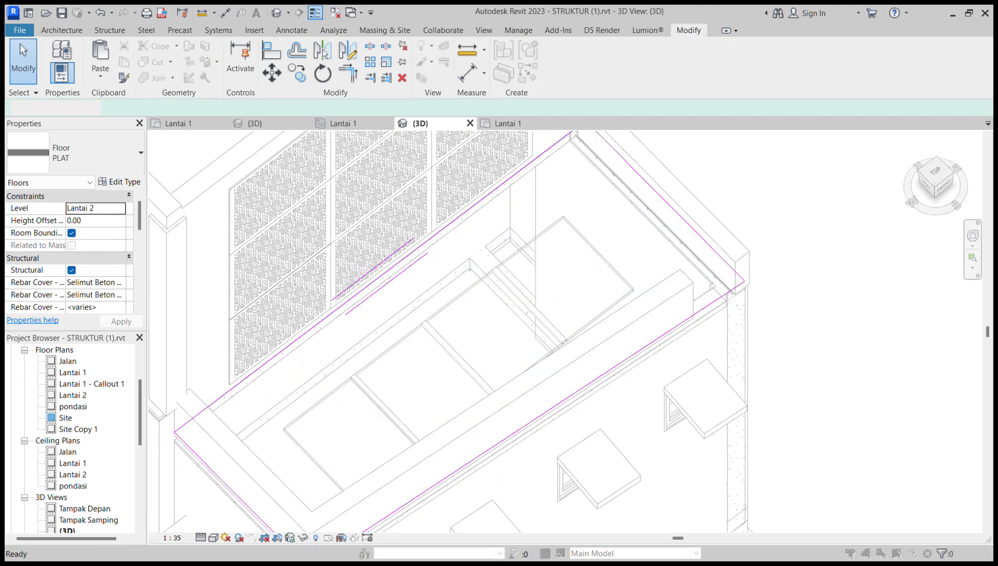
scroll(503, 346, down, 4)
scroll(503, 348, up, 3)
key(Escape)
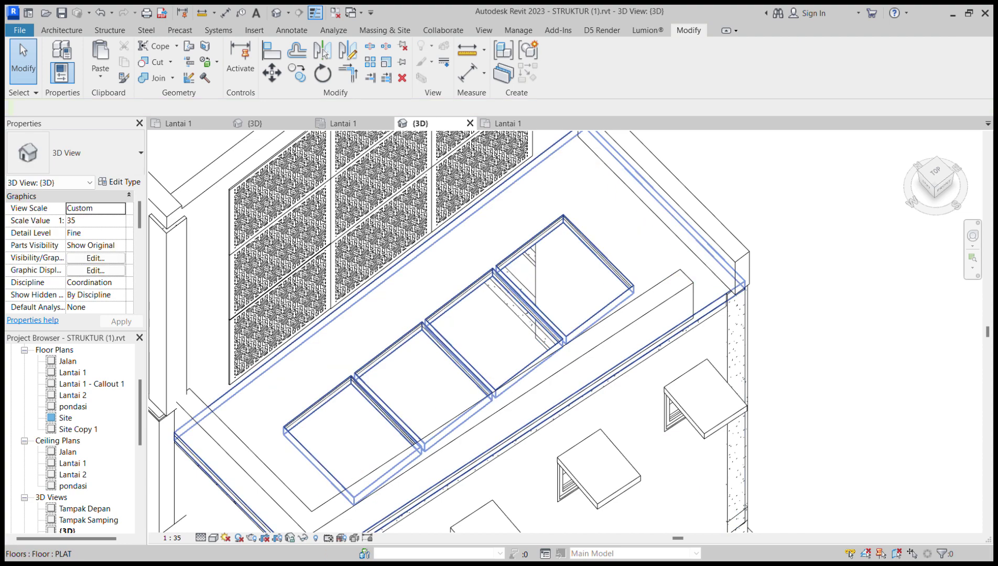
- Open the shaft opening's sketch and check the widths, lengths, gaps and wall distances of its four rectangles
double_click(456, 356)
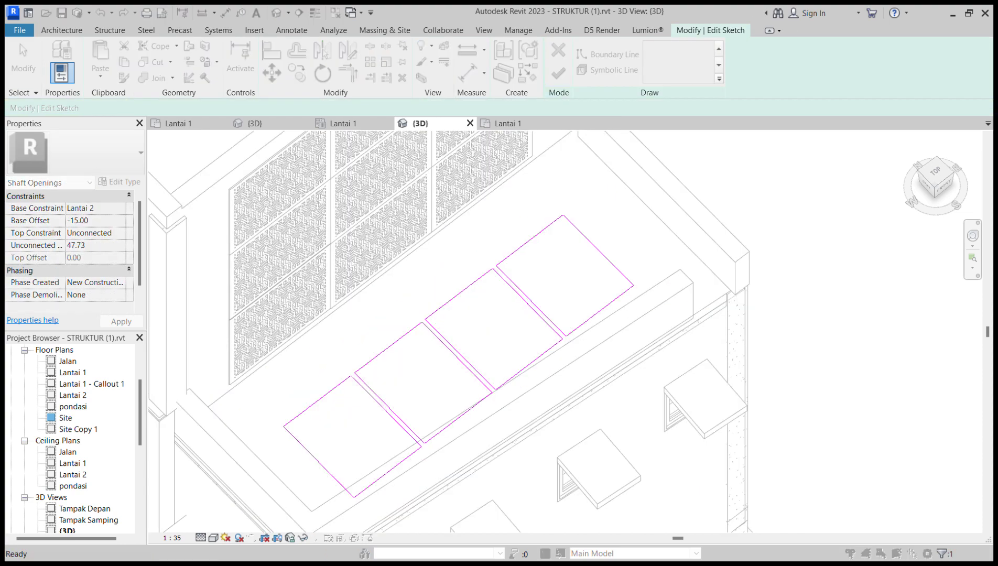
click(599, 250)
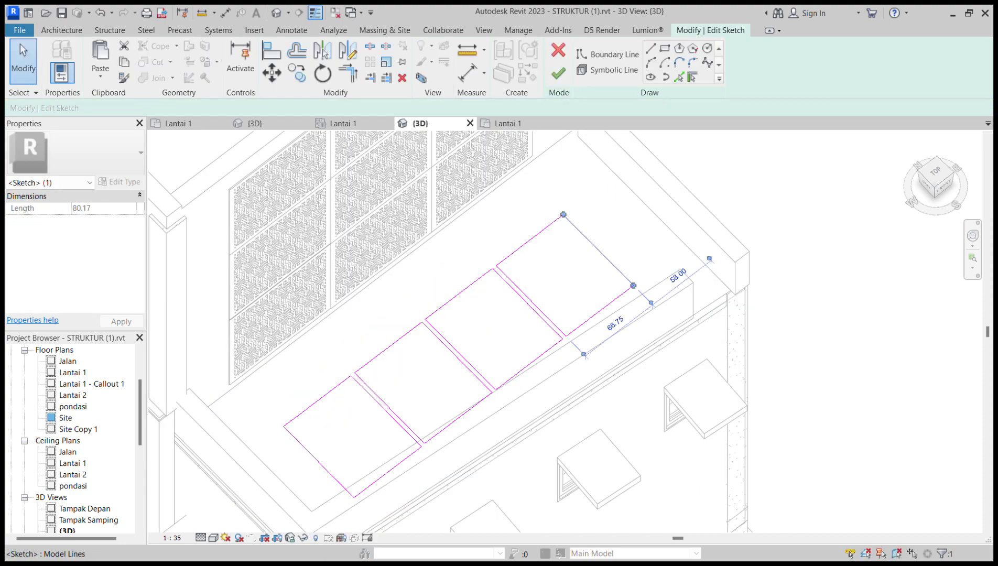
shift+middle_drag(599, 250, 524, 294)
click(510, 261)
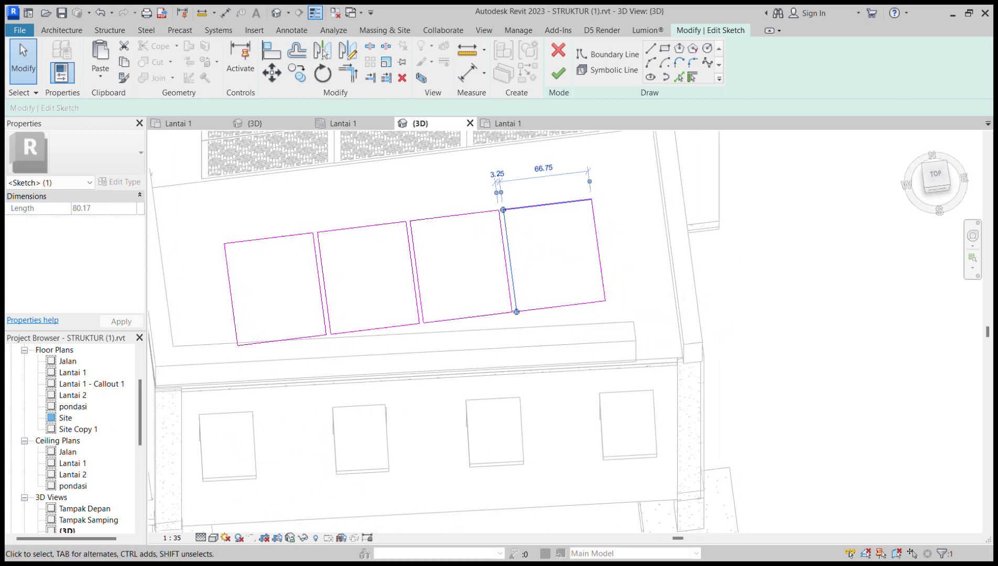
click(547, 205)
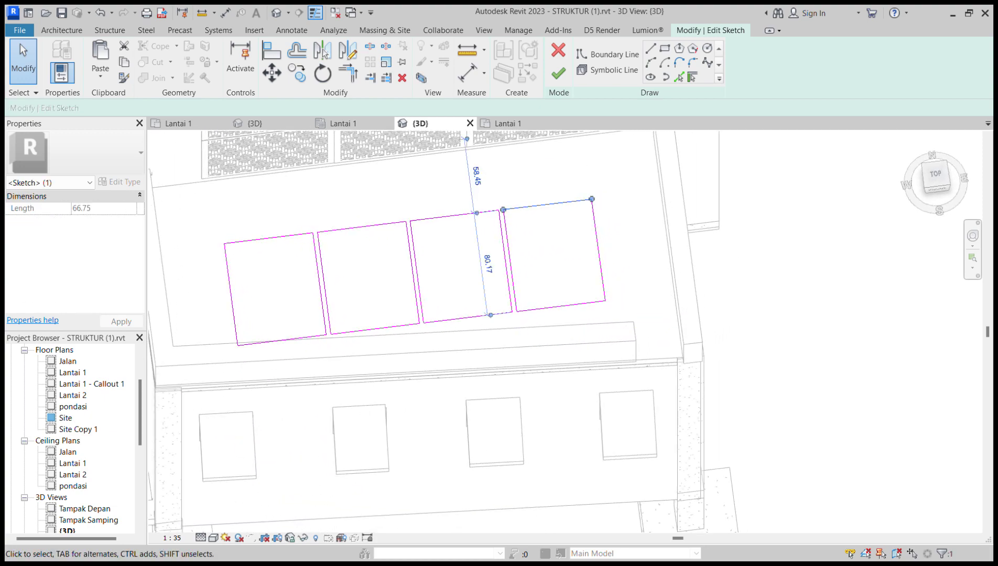
click(459, 216)
click(362, 227)
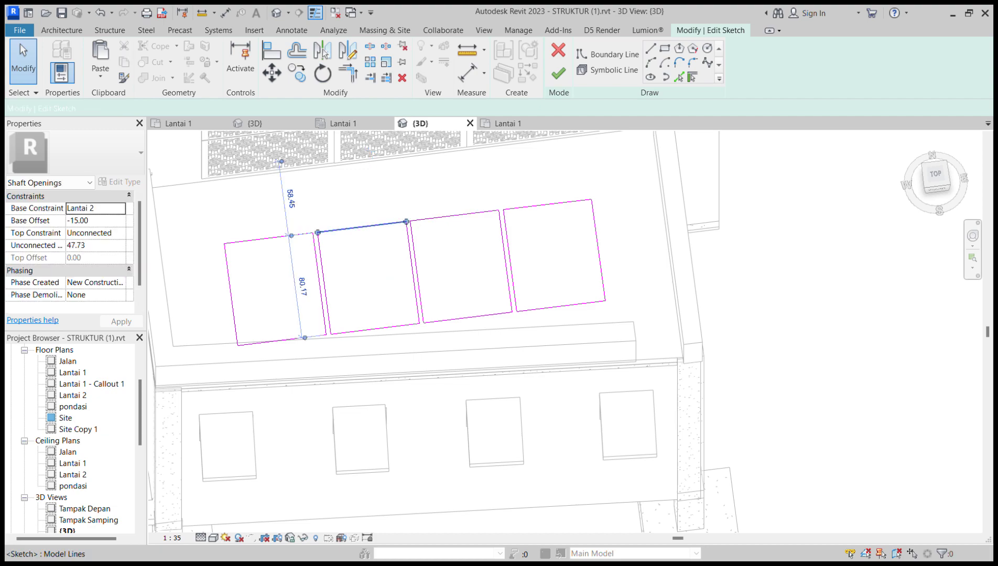
click(456, 215)
shift+middle_drag(455, 215, 422, 238)
click(549, 225)
click(584, 323)
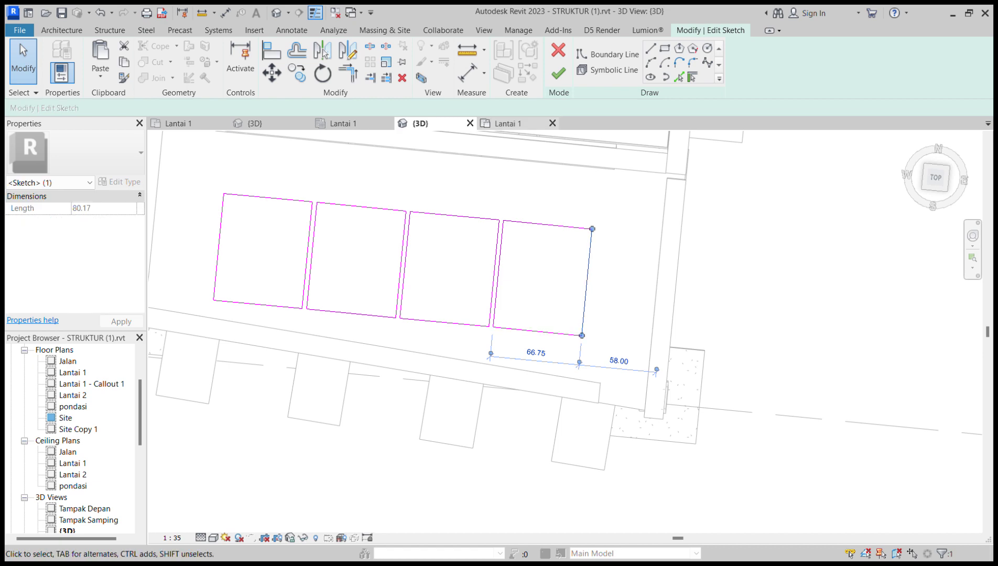
- Switch to the DENAH EKSISTING Lantai 1 plan and activate the Rectangle tool for the extrusion sketch
click(514, 124)
scroll(525, 336, up, 3)
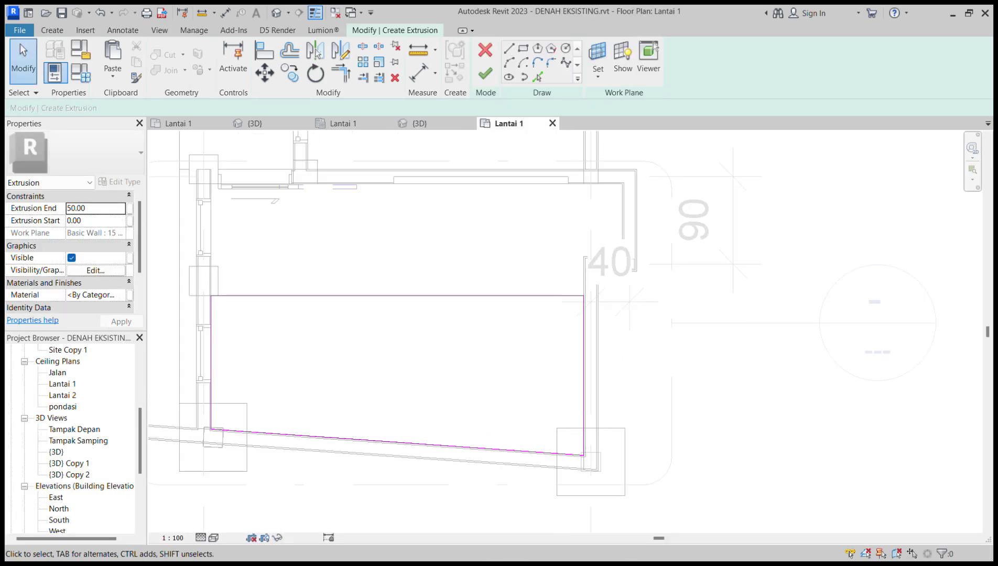
click(537, 49)
click(523, 48)
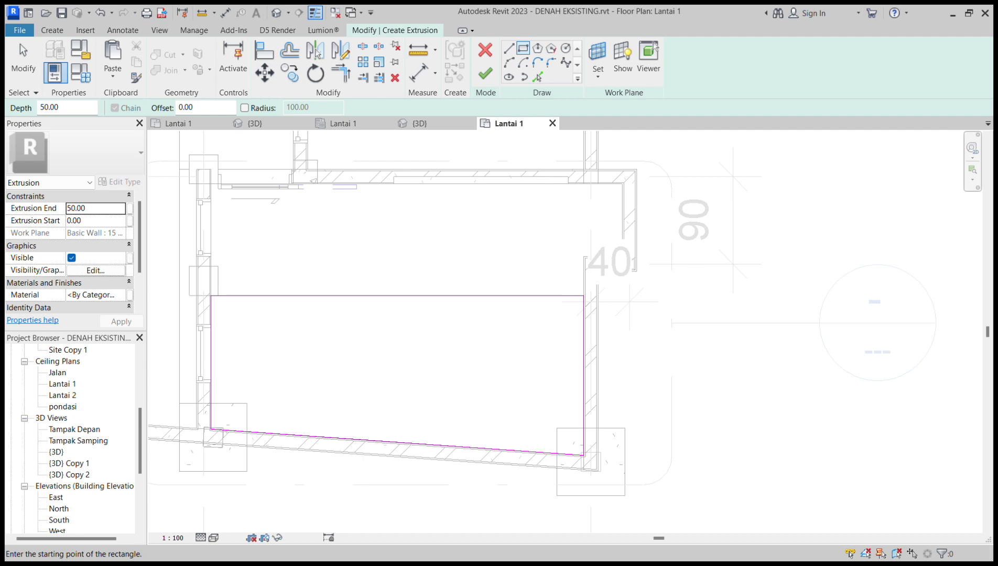
- Recheck the layout of the four shaft rectangles in the STRUKTUR {3D} view, and return to the DENAH EKSISTING Lantai 1 plan
click(439, 124)
scroll(594, 312, down, 2)
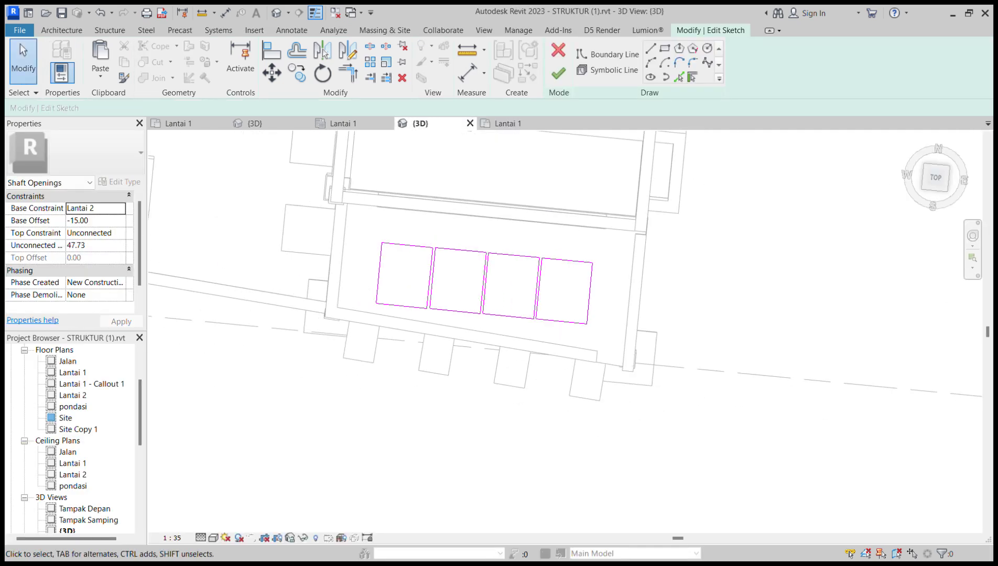
shift+middle_drag(595, 312, 619, 314)
shift+middle_drag(519, 283, 550, 270)
key(alt)
key(ctrl+Tab)
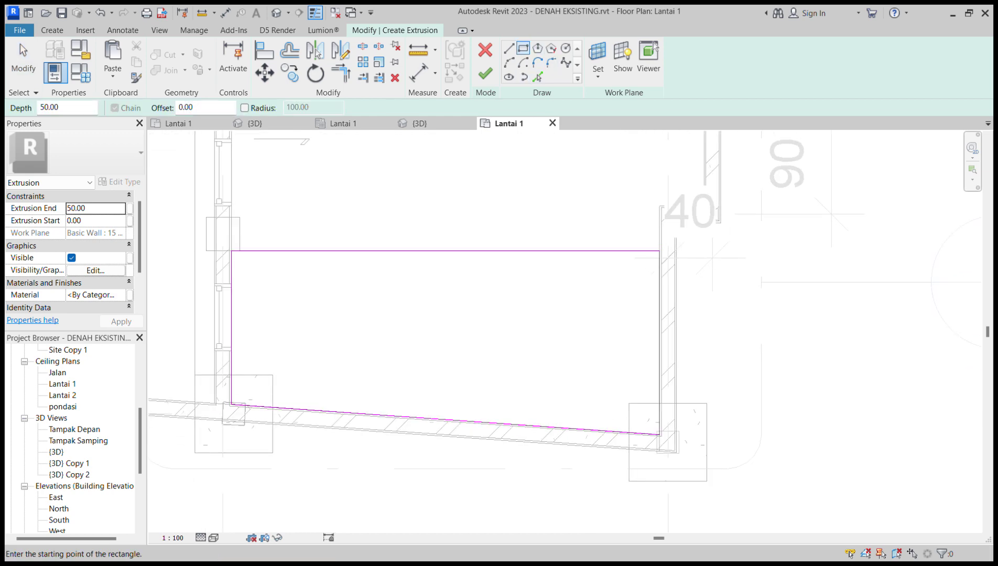
- Draw a rectangular opening about 50 wide and 80 long inside the slab boundary, near the room's east wall
click(560, 289)
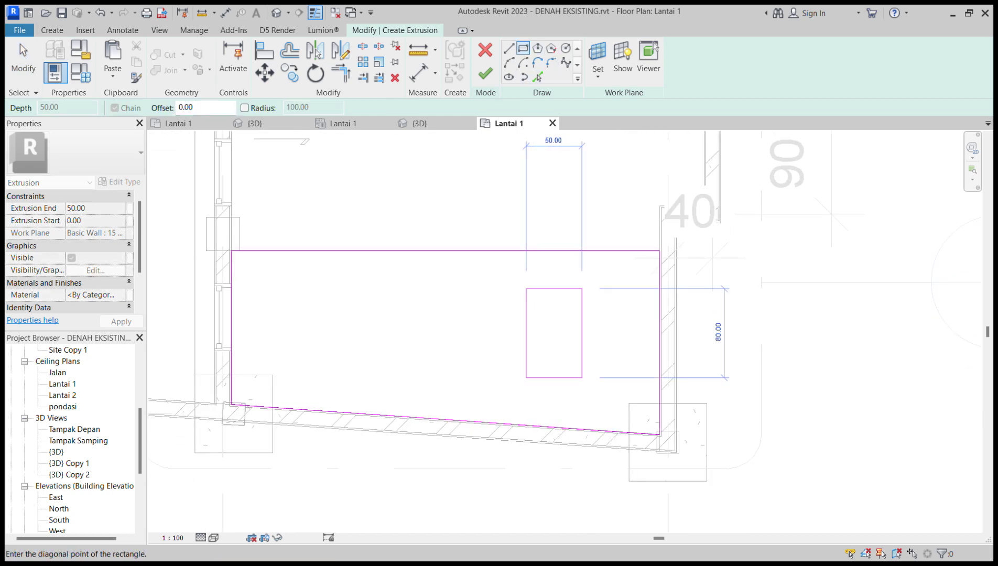
click(526, 378)
key(Escape)
click(526, 343)
key(Escape)
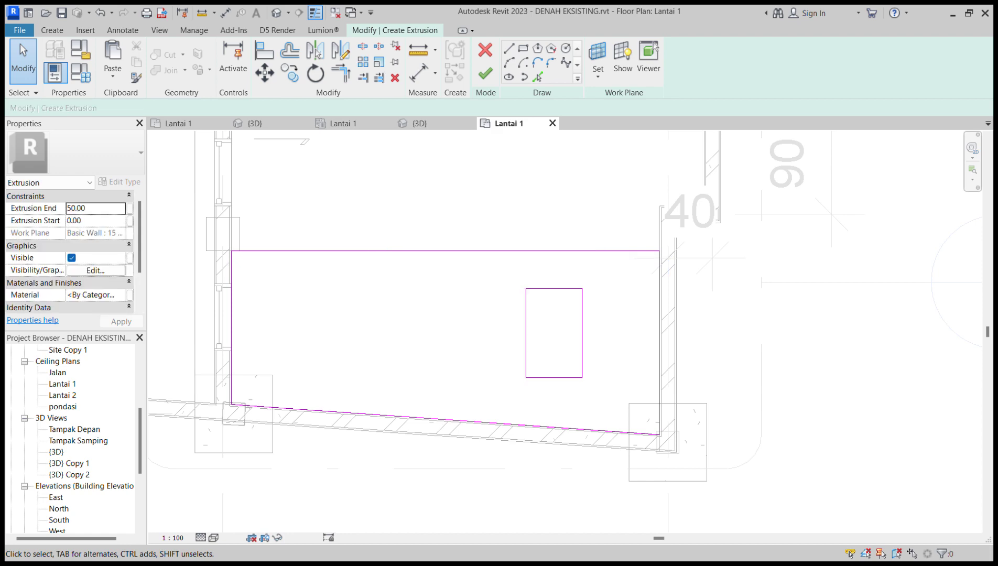
- Set the rectangular opening's width to 60, keeping its west edge in place
click(582, 335)
text(6)
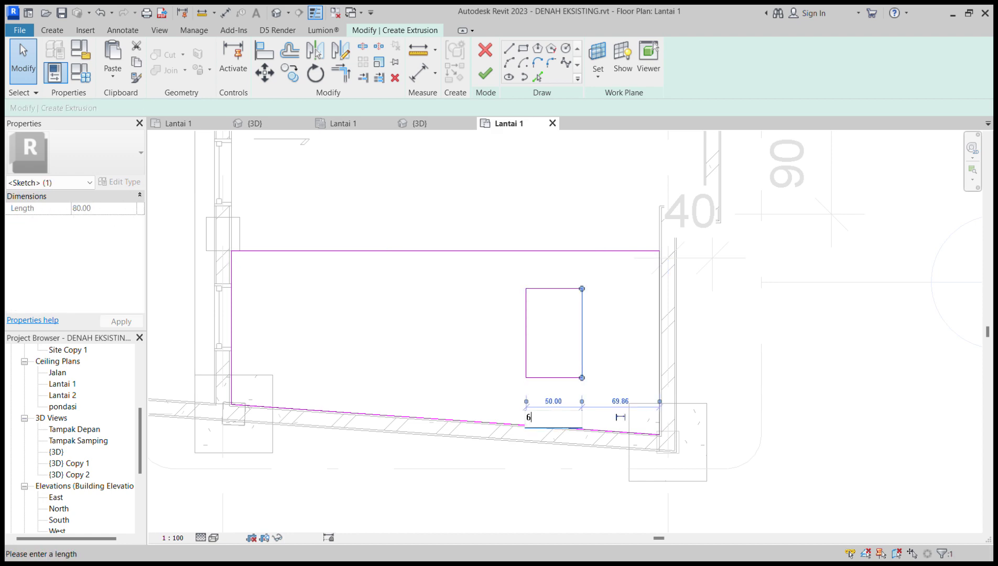
text(0)
key(Return)
key(Escape)
scroll(614, 346, down, 3)
scroll(590, 365, up, 2)
click(588, 368)
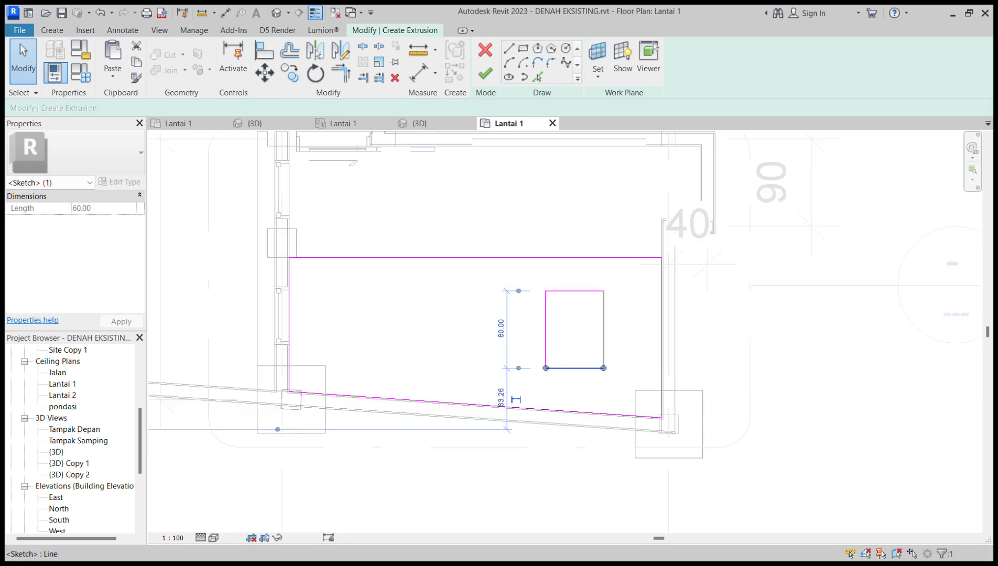
scroll(588, 368, up, 1)
key(Escape)
- Copy the 60 by 80 opening horizontally to its west side, leaving a gap of about 12
scroll(608, 359, up, 4)
mouse_move(619, 383)
mouse_down()
mouse_move(470, 244)
mouse_move(464, 196)
mouse_up()
key(c)
key(o)
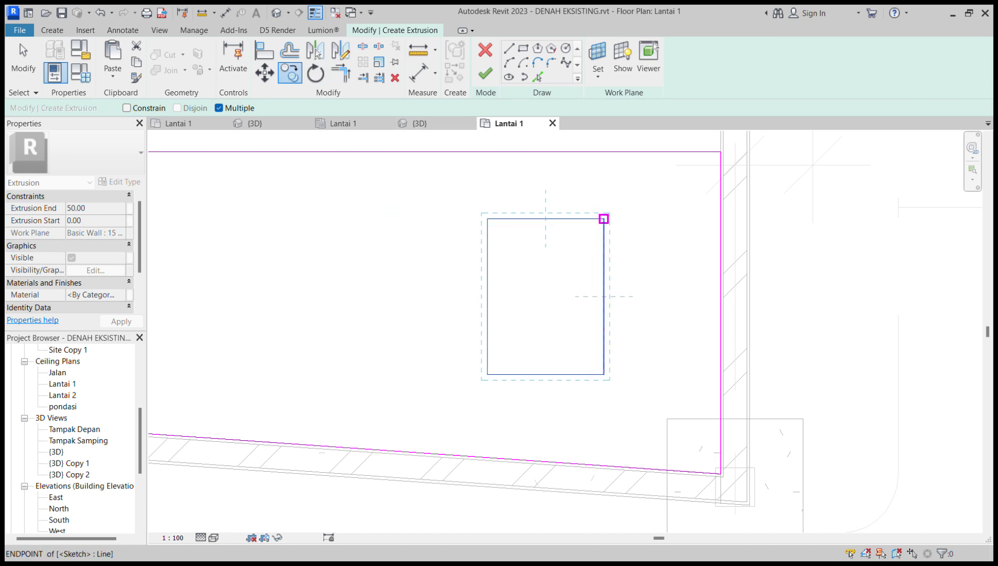
click(604, 218)
click(461, 219)
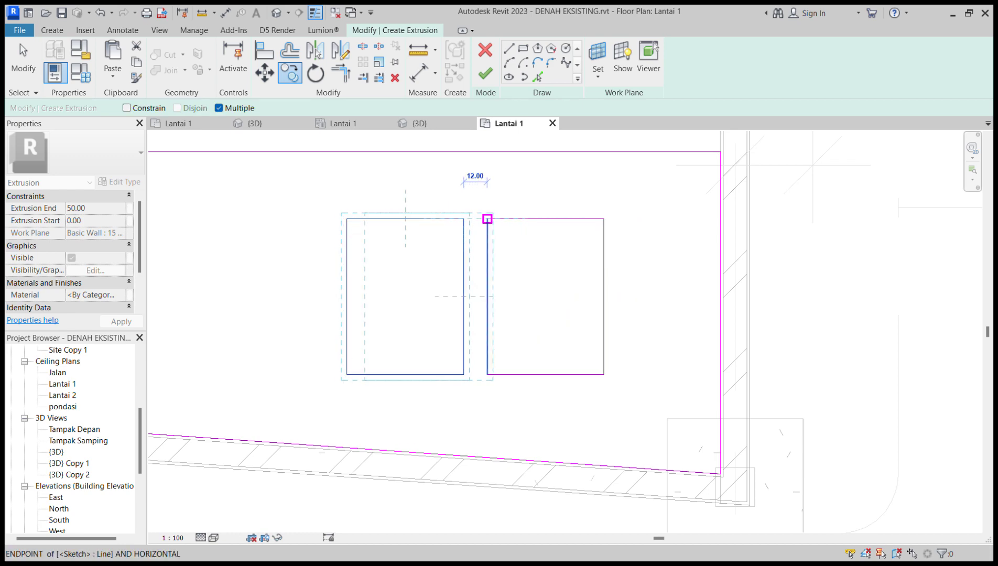
key(Escape)
- Set the gap between the two openings to 4 by shifting the copied opening's east edge
scroll(461, 255, up, 1)
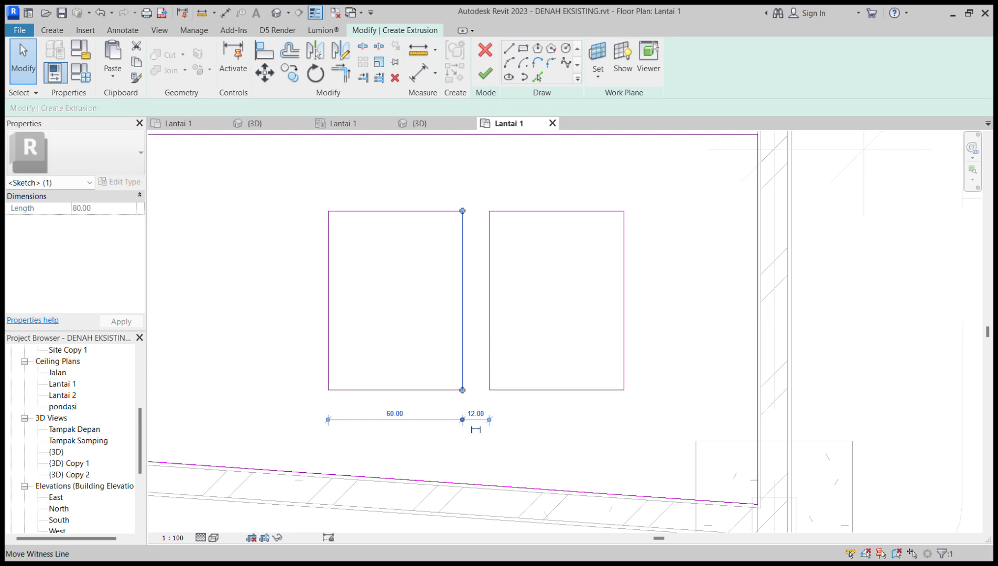
key(Escape)
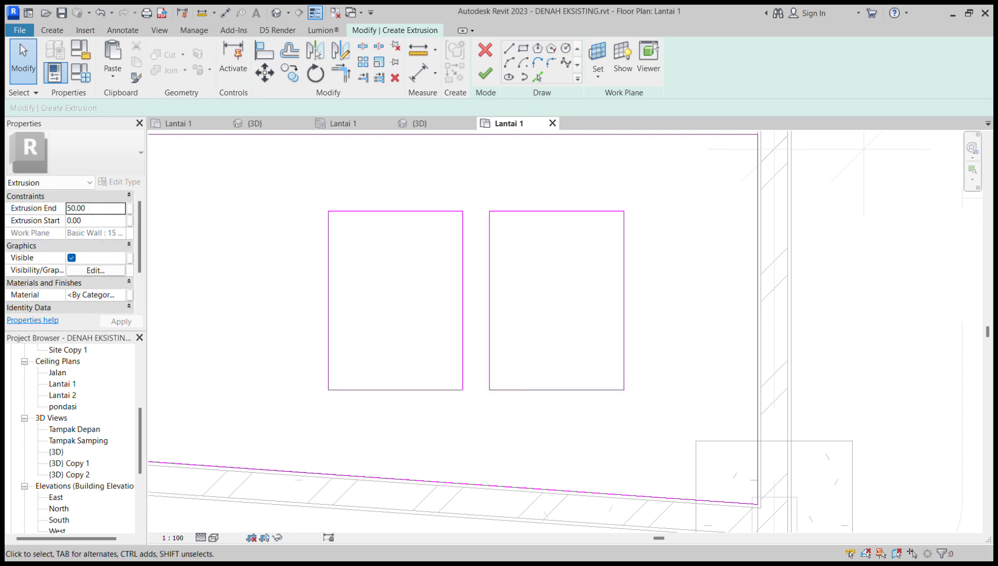
click(463, 367)
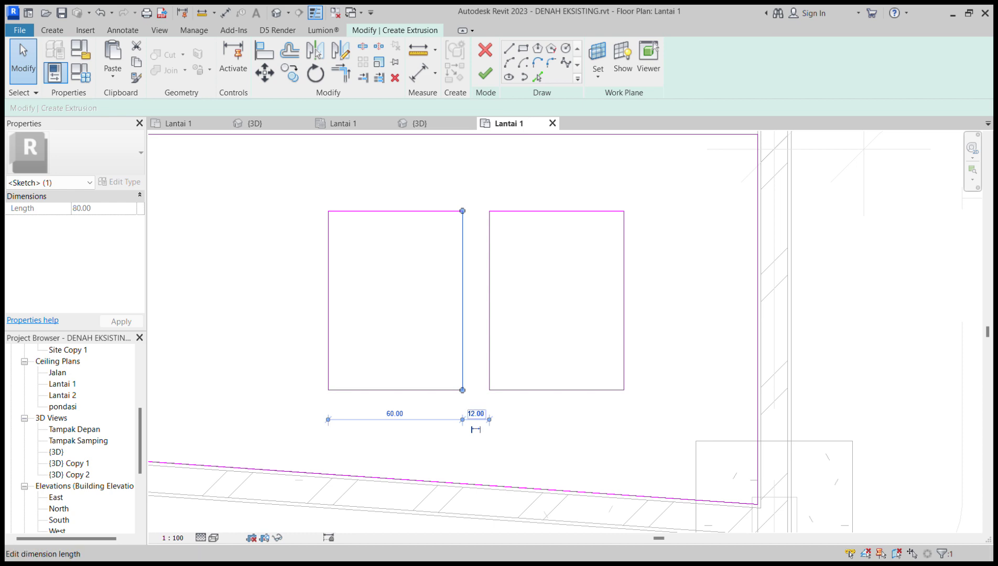
text(4)
key(Return)
key(Escape)
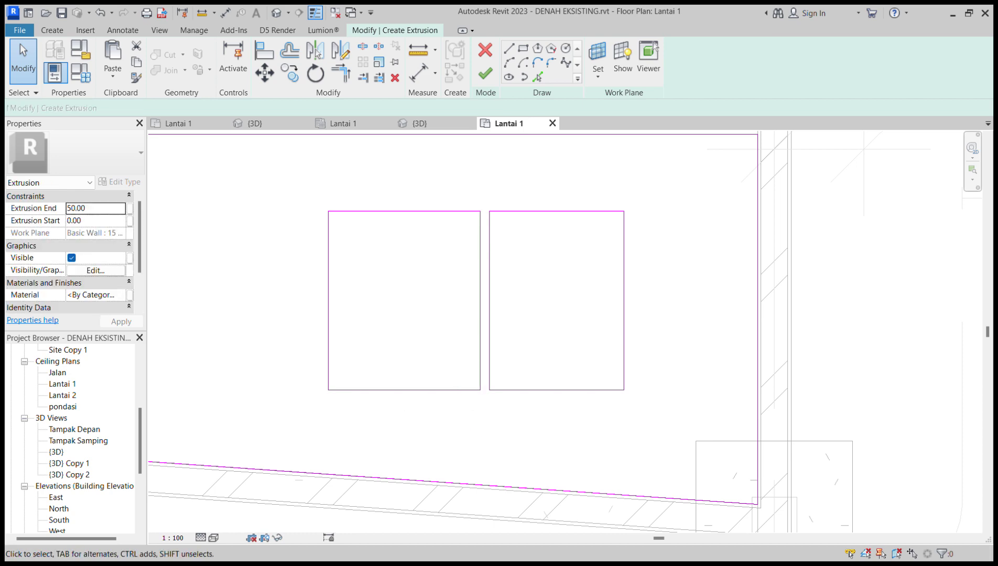
- Move the copied opening's west edge to 60 from the first opening's west edge
click(328, 321)
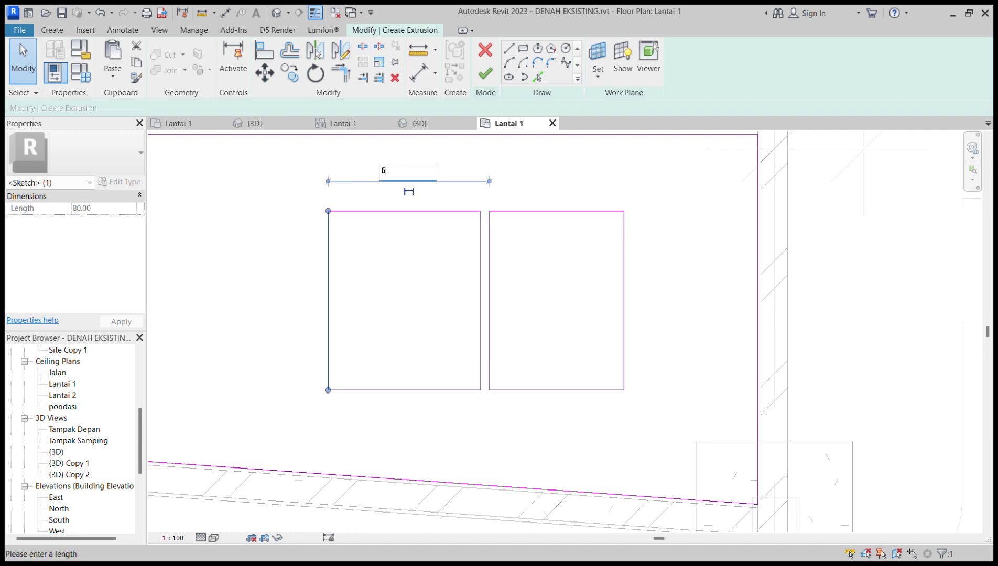
click(577, 212)
key(Escape)
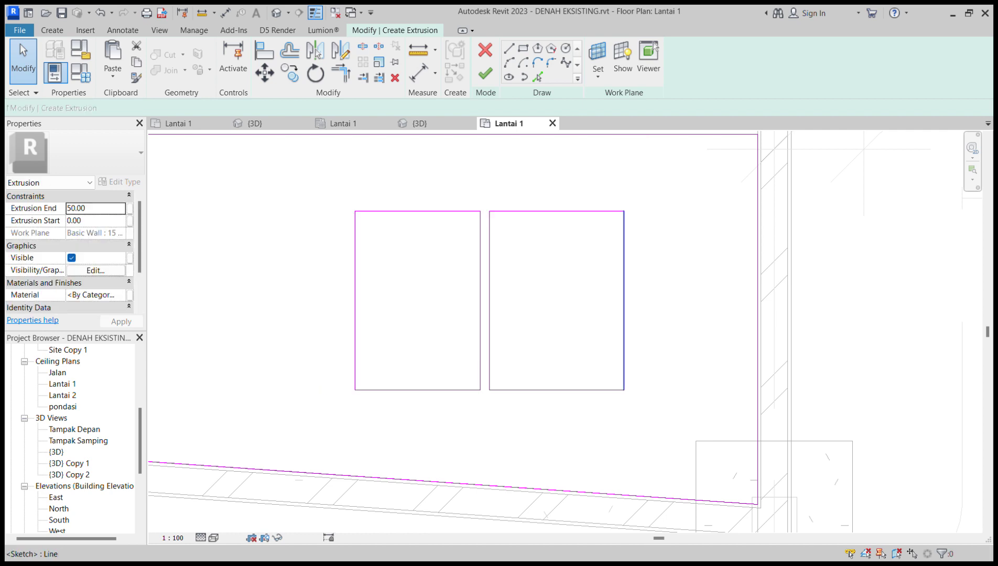
click(624, 283)
key(Escape)
scroll(189, 170, down, 1)
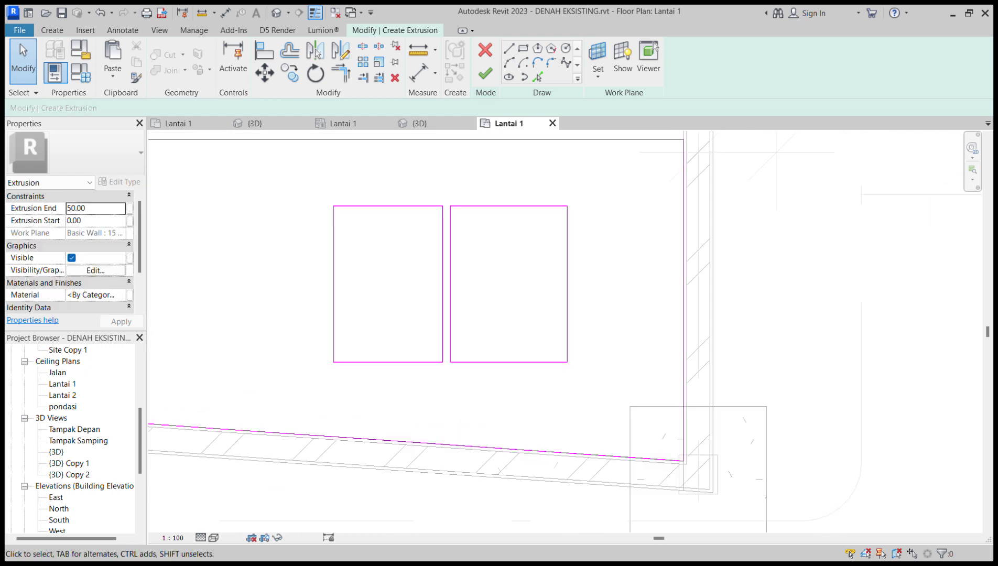
- Copy the narrower second opening westward to make a third, using the existing spacing between the opening corners
drag(447, 373, 291, 204)
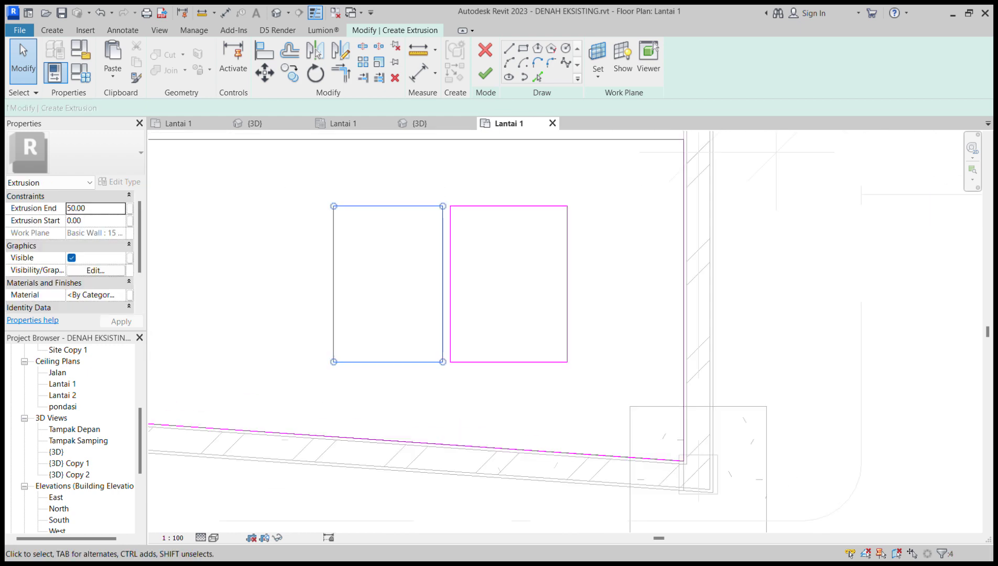
click(290, 73)
click(450, 206)
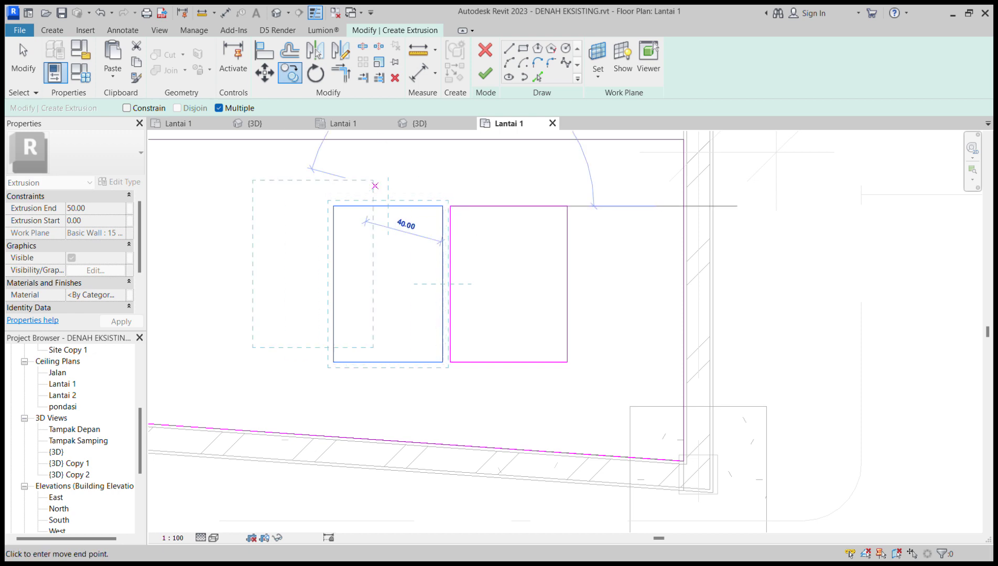
middle_drag(356, 190, 633, 227)
click(610, 244)
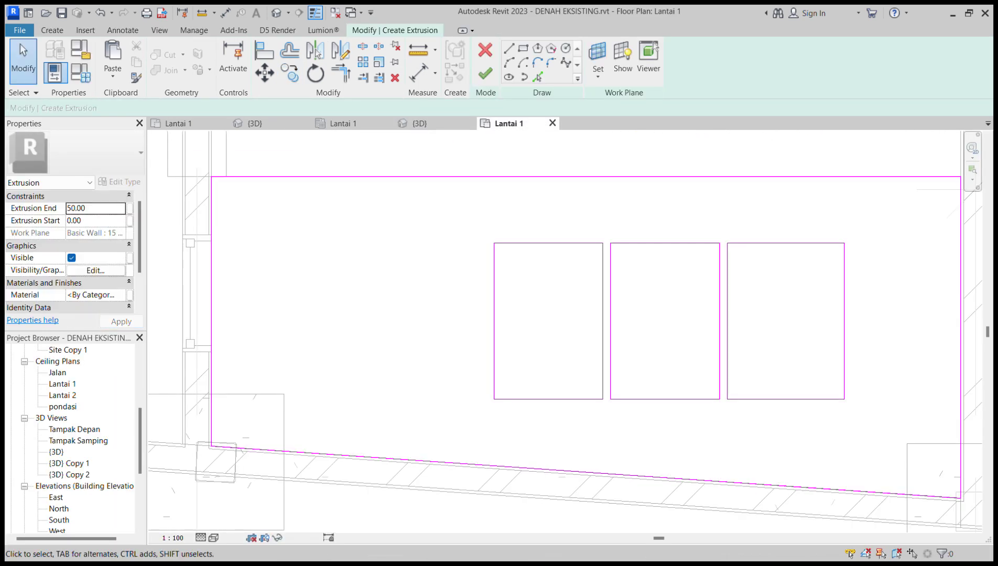
- Copy the third opening westward at the same 4 spacing to complete the row of four openings
drag(492, 386, 602, 226)
key(c)
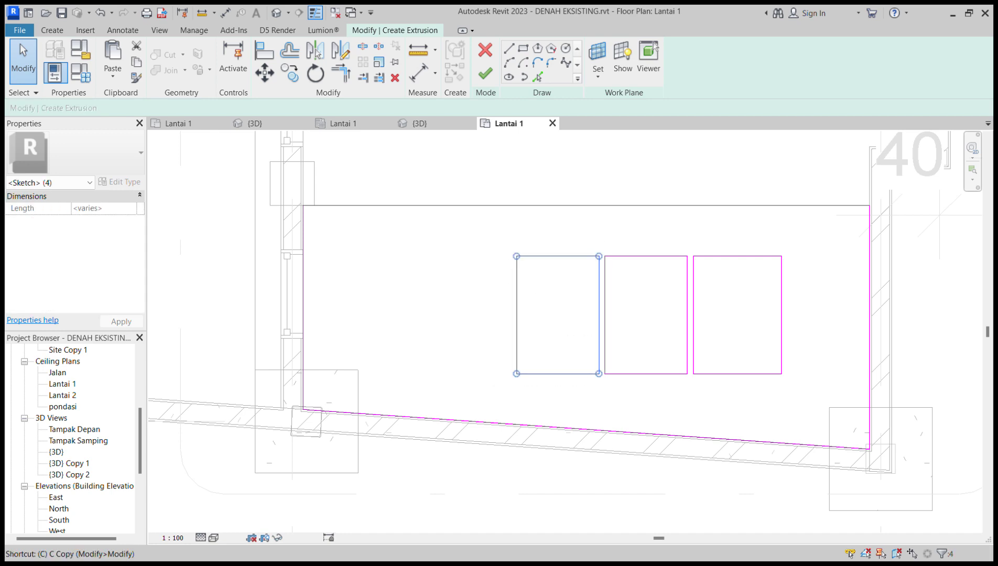
key(o)
click(604, 256)
click(516, 256)
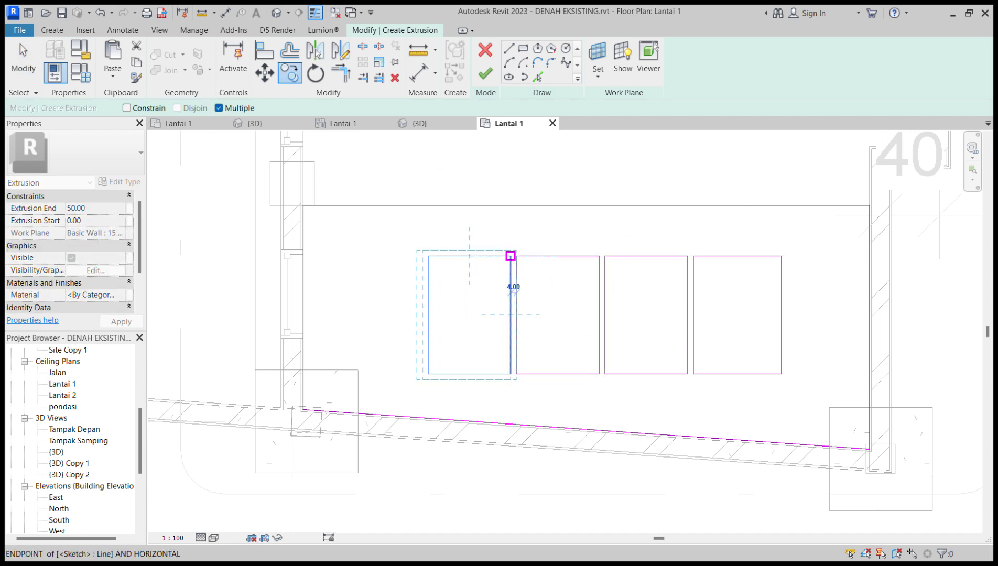
scroll(515, 246, down, 2)
key(Escape)
key(Escape)
middle_drag(648, 280, 617, 307)
scroll(619, 322, up, 2)
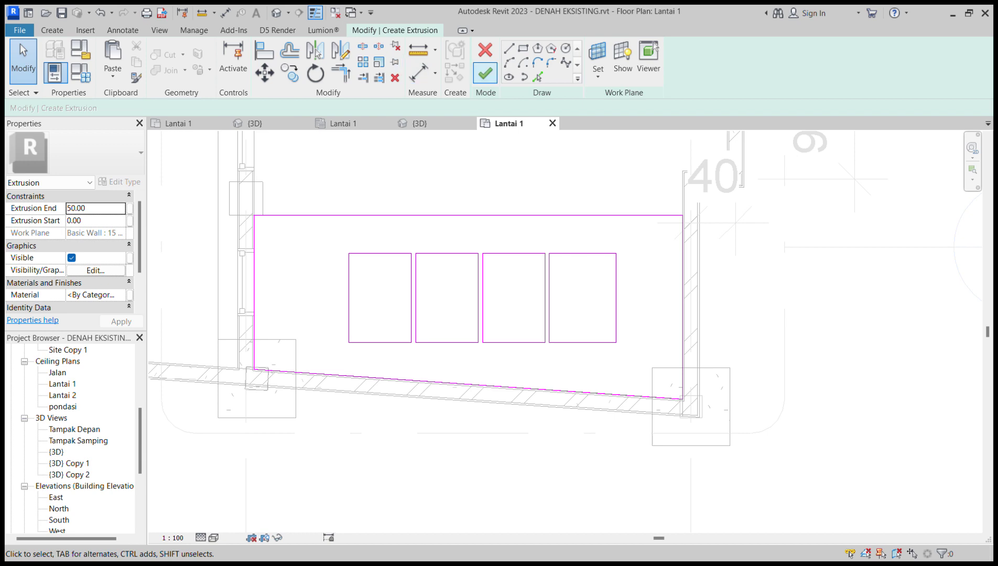
- Finish the extrusion sketch and the in-place floor model
click(485, 73)
key(Escape)
scroll(183, 354, down, 2)
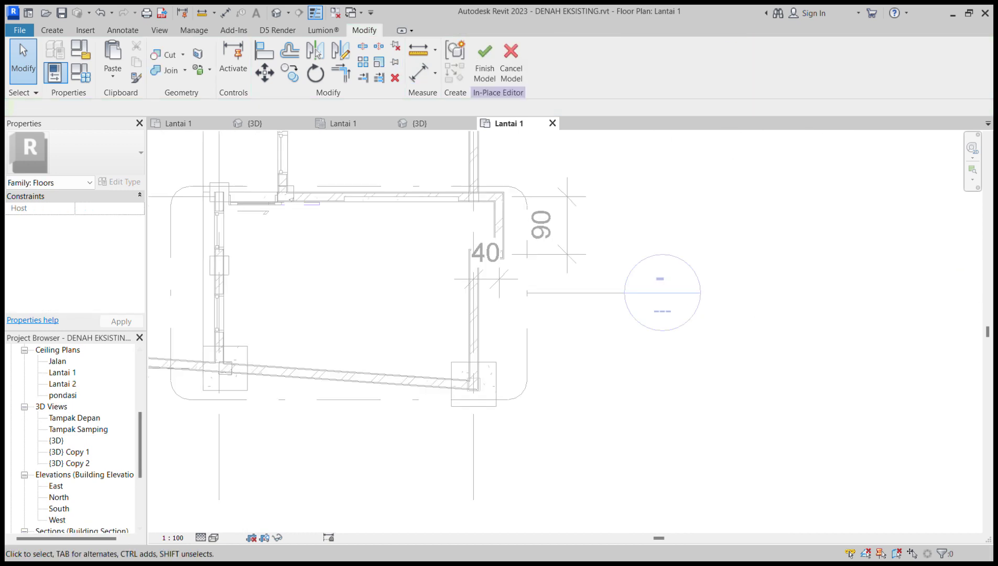
click(485, 65)
scroll(566, 399, down, 2)
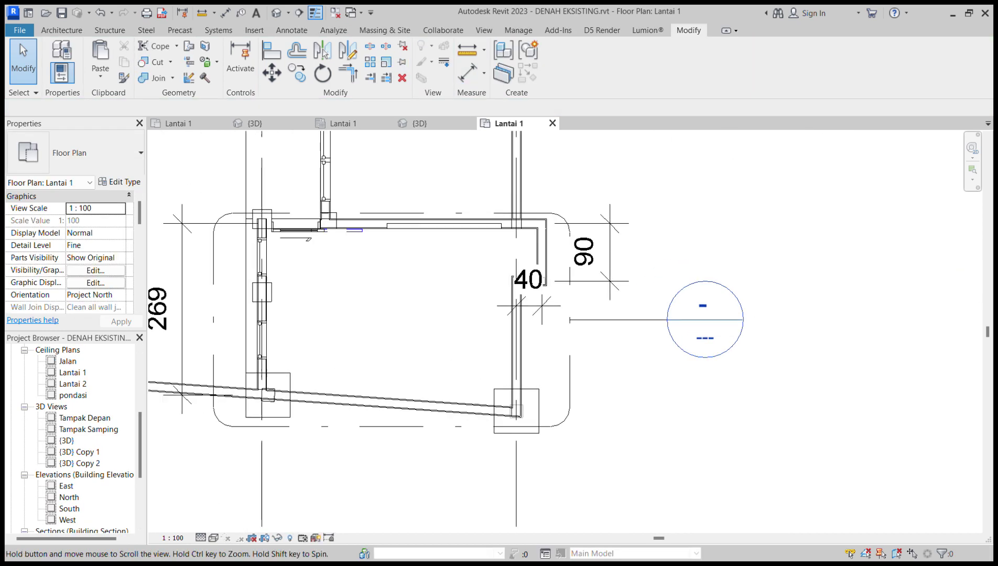
- Open the Lantai 2 floor plan and check the new slab with its four openings against the surrounding walls
scroll(76, 438, up, 5)
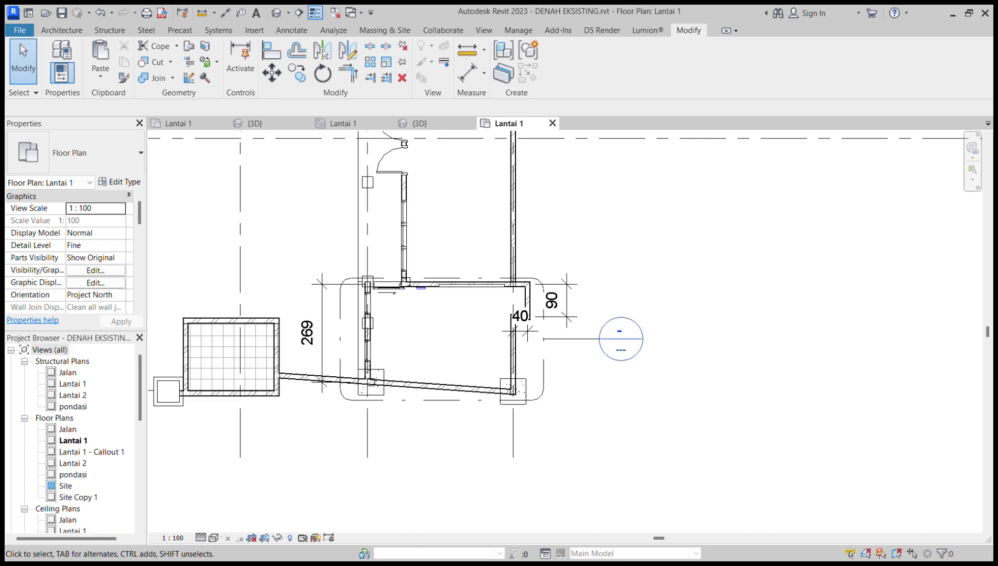
scroll(76, 438, down, 2)
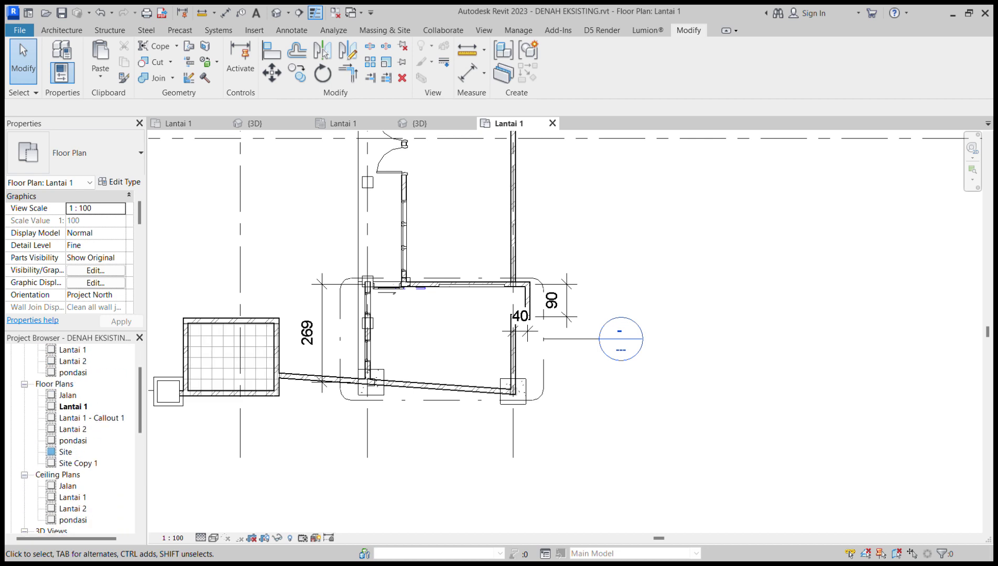
scroll(73, 441, down, 2)
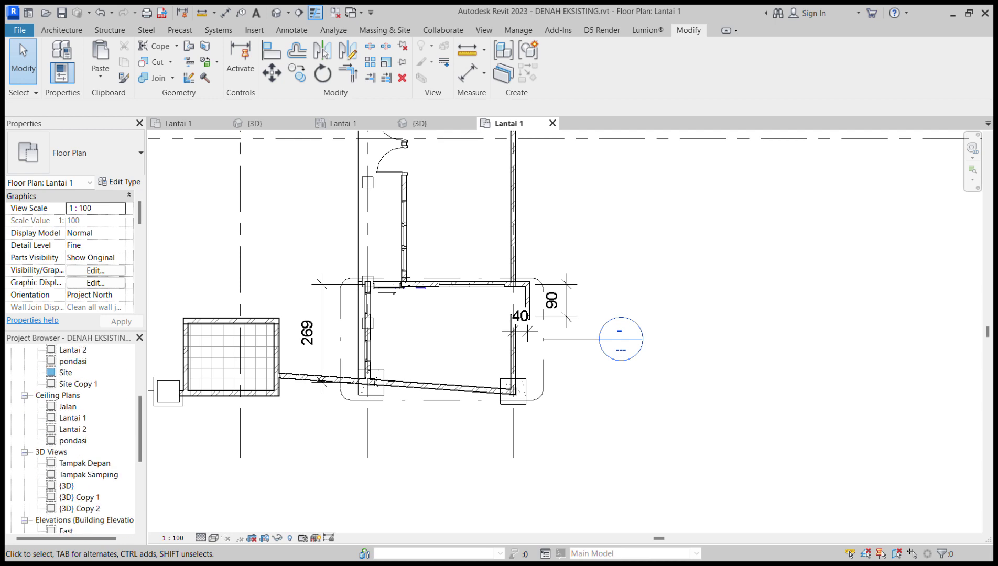
scroll(74, 440, up, 1)
double_click(73, 384)
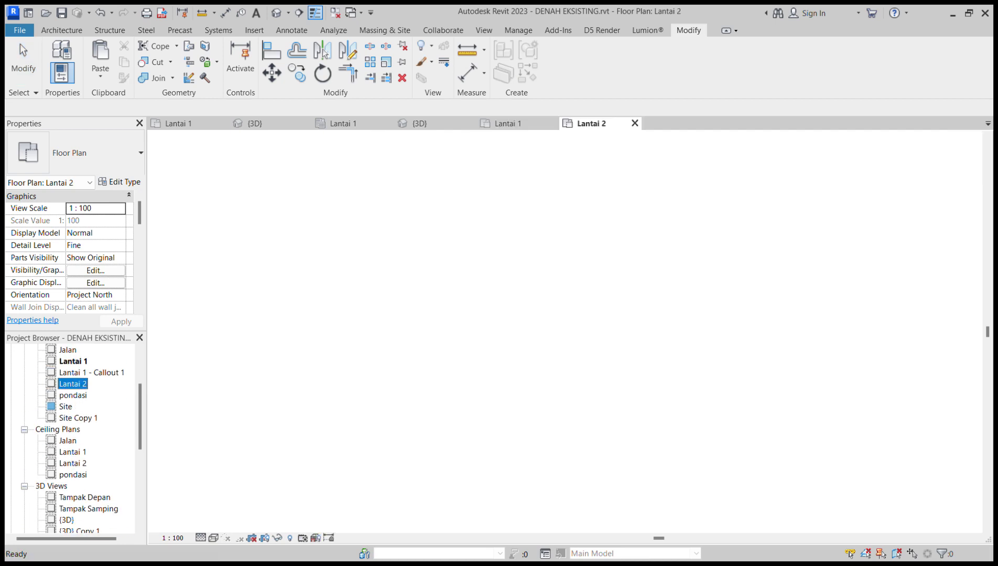
scroll(419, 387, up, 5)
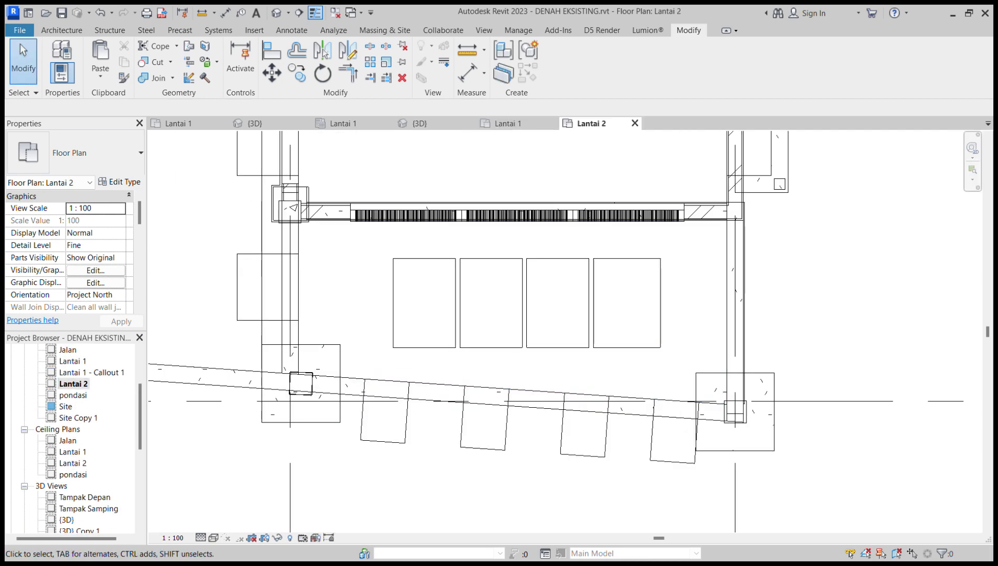
middle_drag(561, 367, 527, 407)
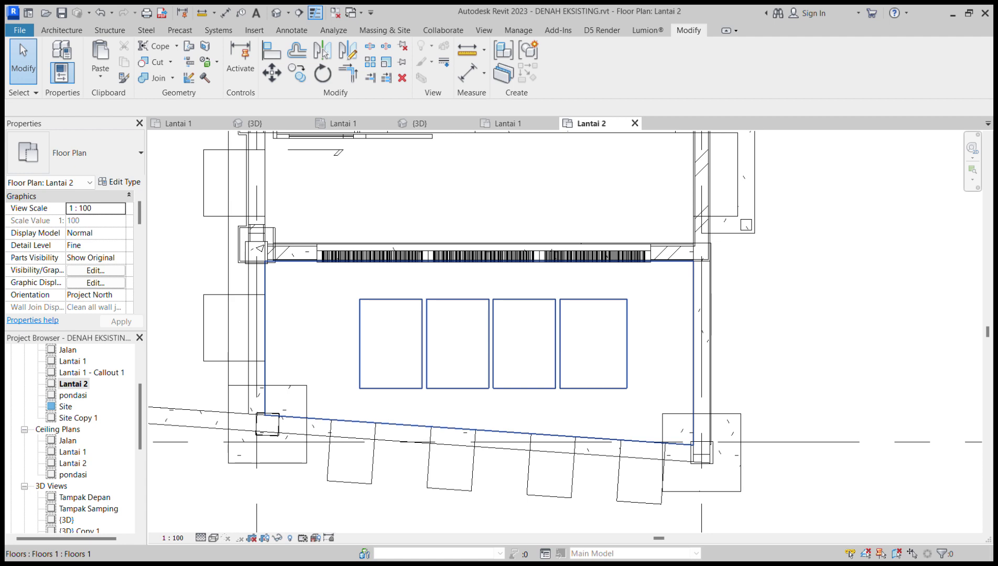
double_click(527, 433)
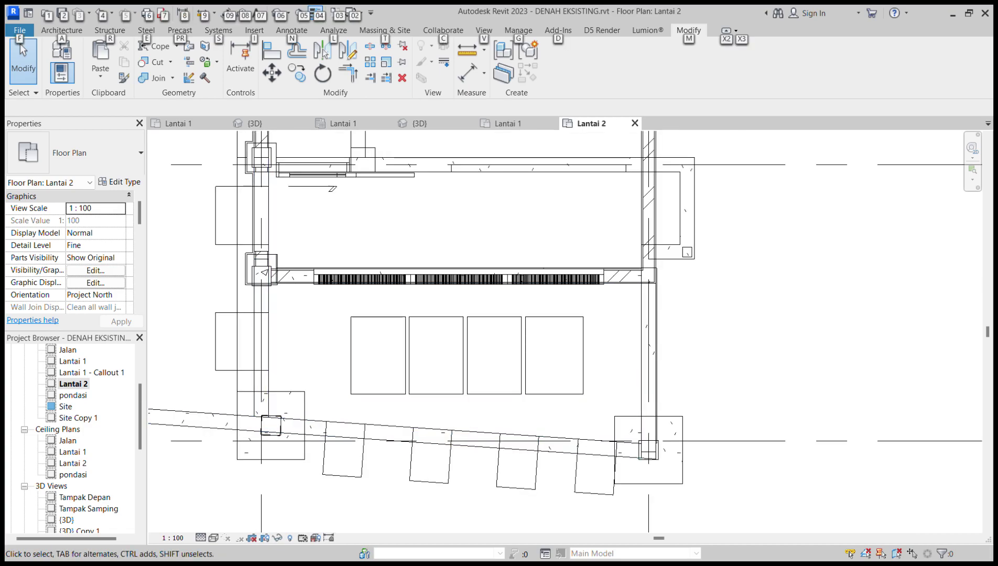
- Open the {3D} view of DENAH EKSISTING and select the new slab with openings over the front room
double_click(66, 520)
scroll(341, 367, down, 1)
middle_drag(341, 367, 220, 408)
middle_drag(247, 387, 396, 390)
shift+middle_drag(357, 420, 471, 420)
scroll(409, 414, up, 3)
shift+middle_drag(408, 414, 556, 398)
click(566, 445)
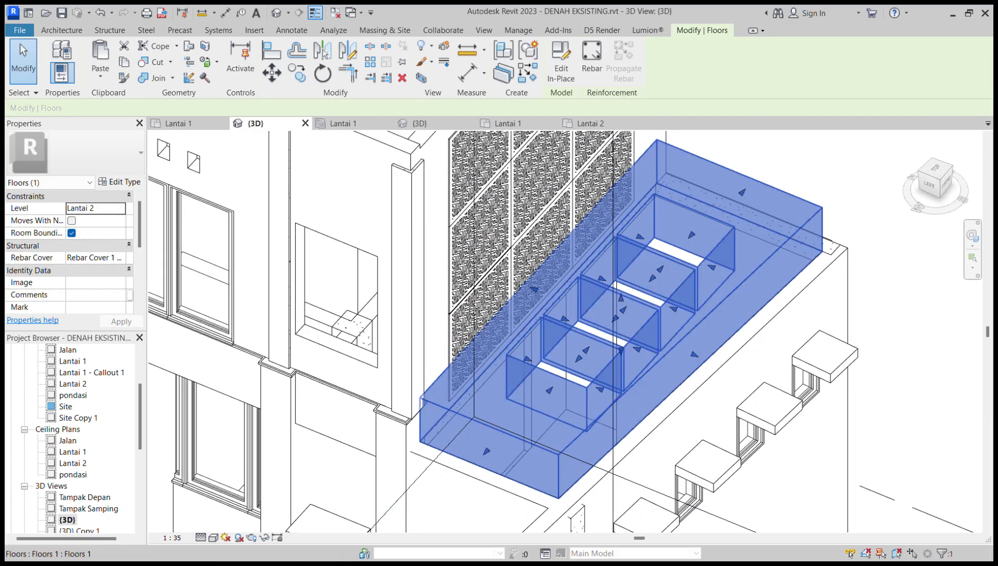
middle_drag(618, 419, 536, 433)
shift+middle_drag(536, 432, 505, 425)
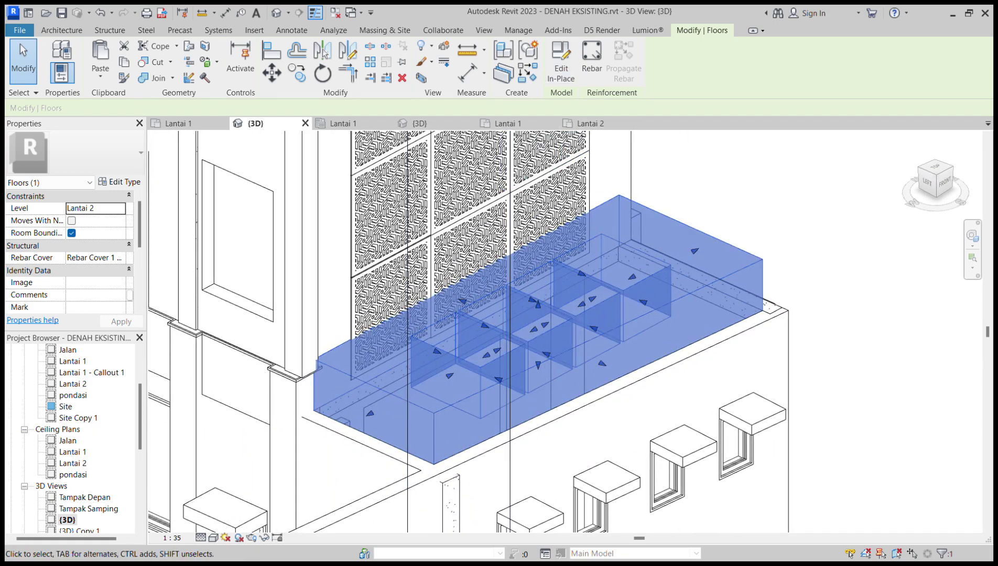
- Edit the slab in place and set its extrusion end to -12
click(561, 62)
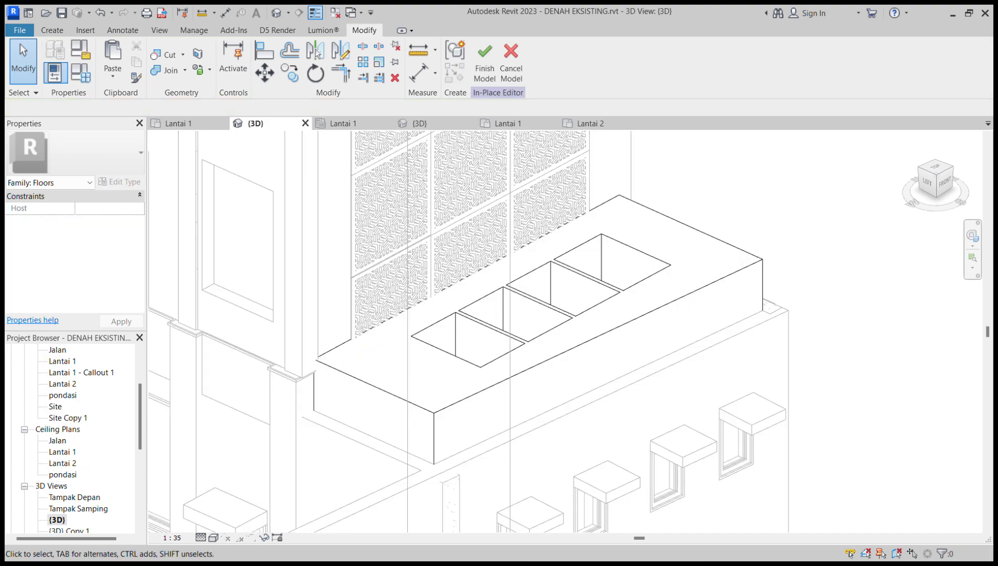
click(512, 309)
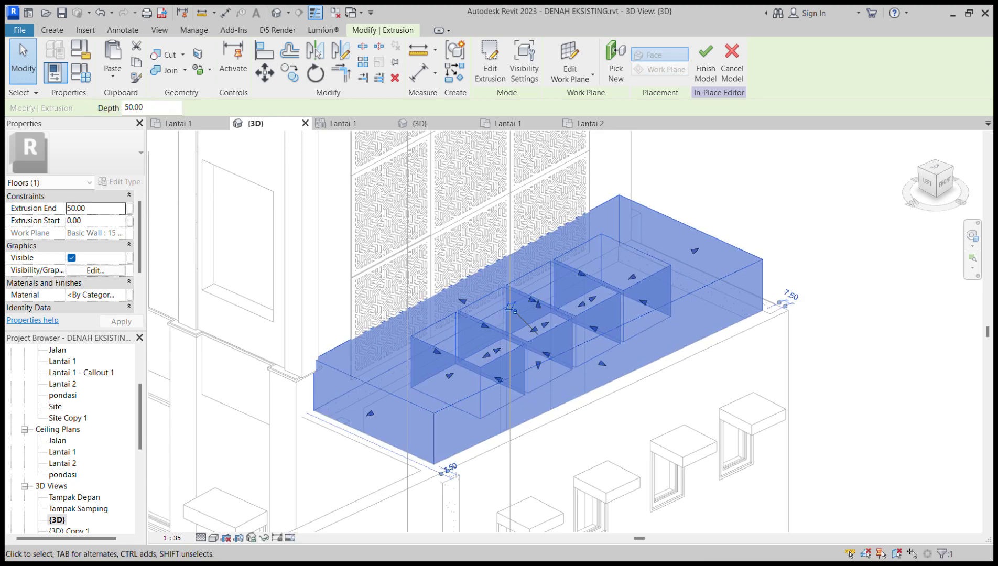
double_click(77, 209)
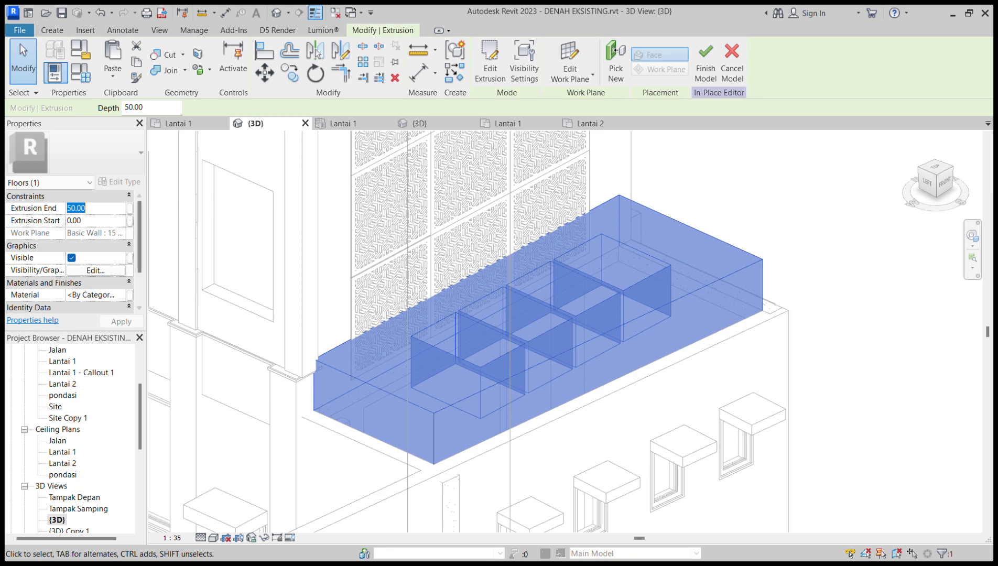
key(Escape)
click(524, 371)
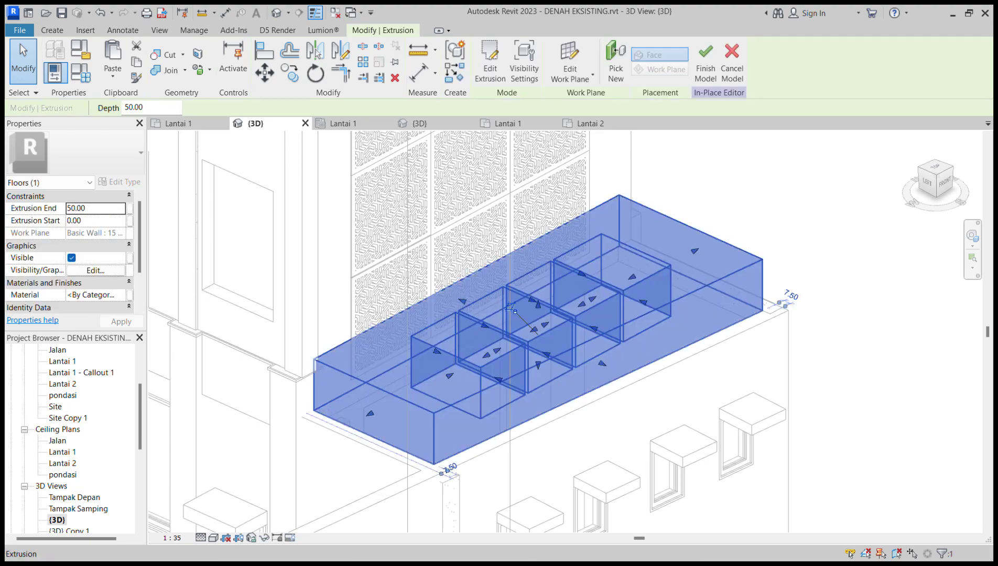
double_click(77, 209)
text(-1)
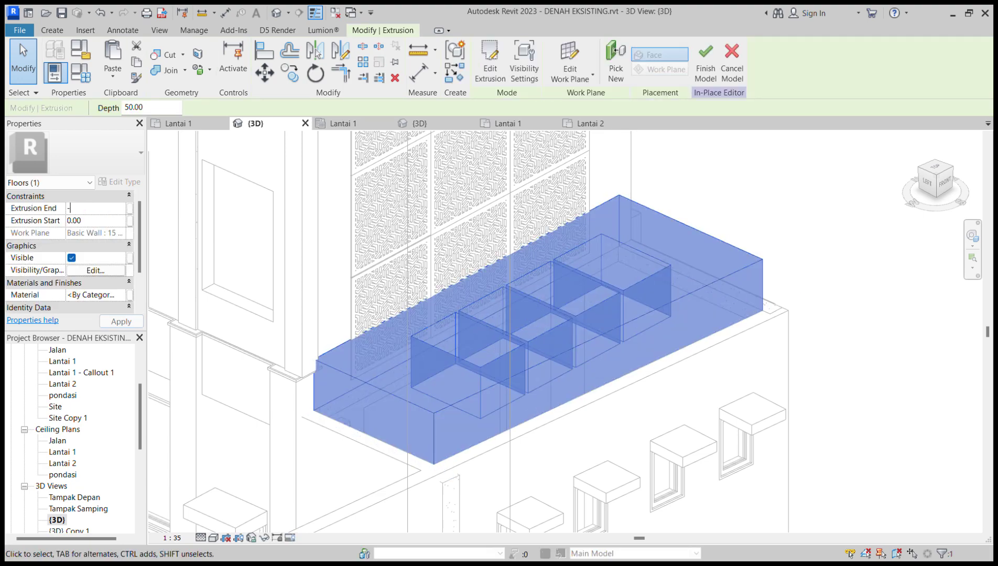
text(2)
key(Return)
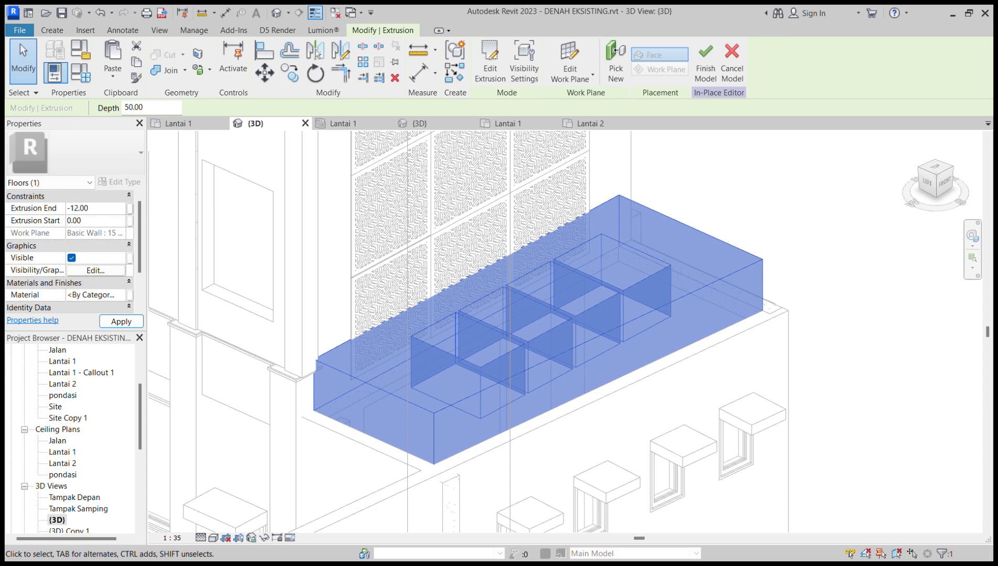
- Assign the precast concrete material to the floor extrusion with the four openings, and finish the in-place model
mouse_move(619, 377)
shift+middle_down()
mouse_move(367, 357)
mouse_move(598, 369)
mouse_move(619, 380)
shift+middle_up()
key(Escape)
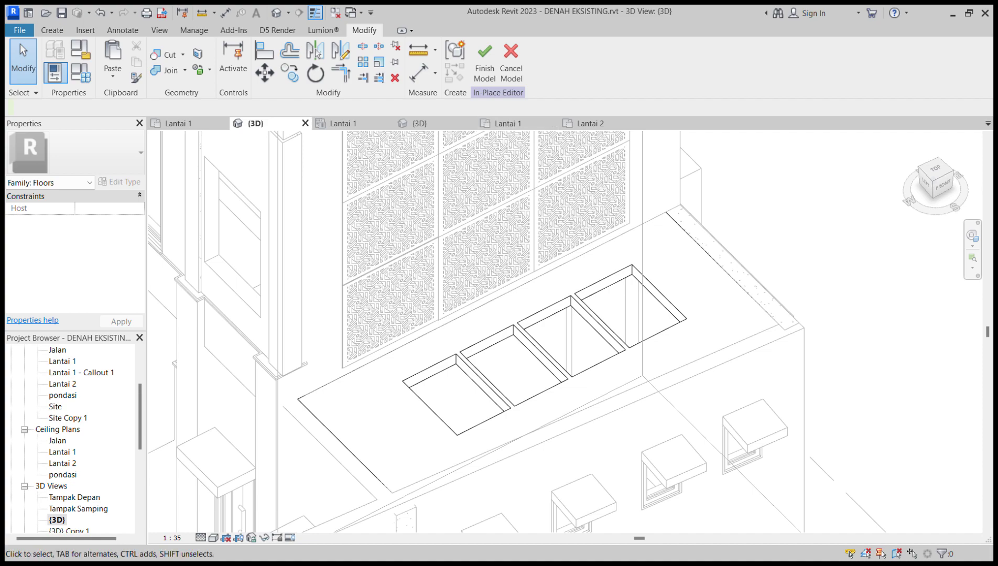
click(511, 339)
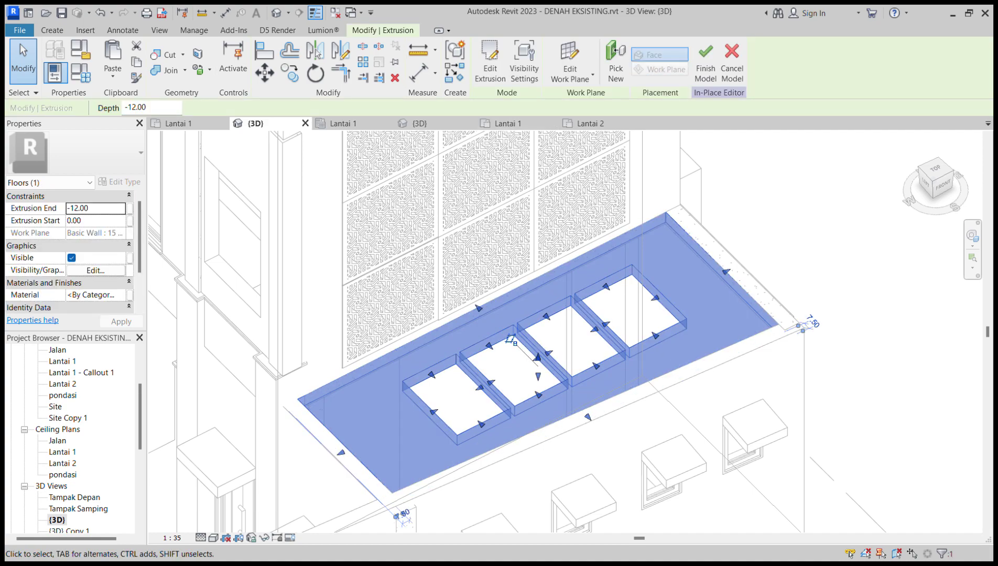
click(121, 294)
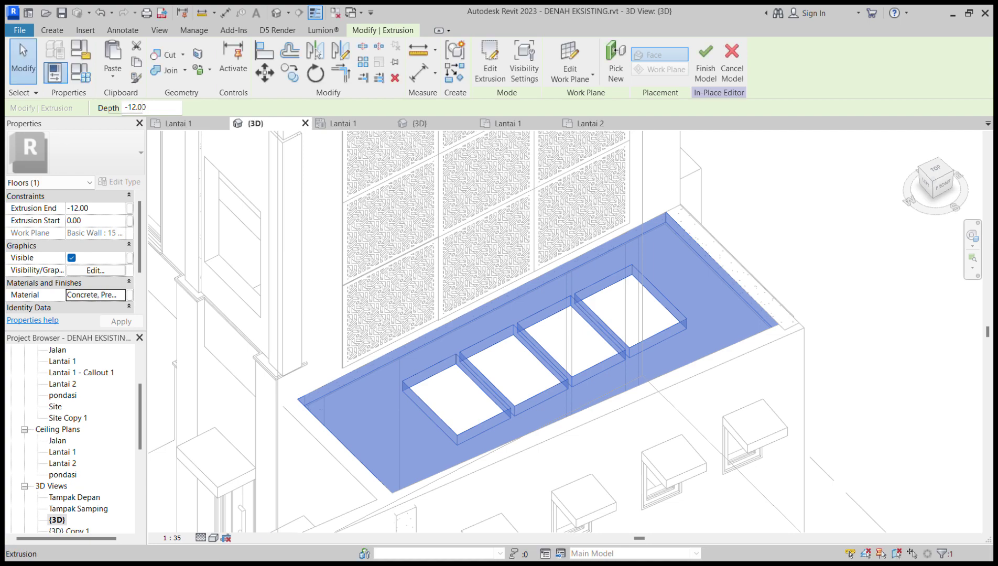
key(Escape)
shift+middle_drag(577, 388, 535, 367)
click(485, 61)
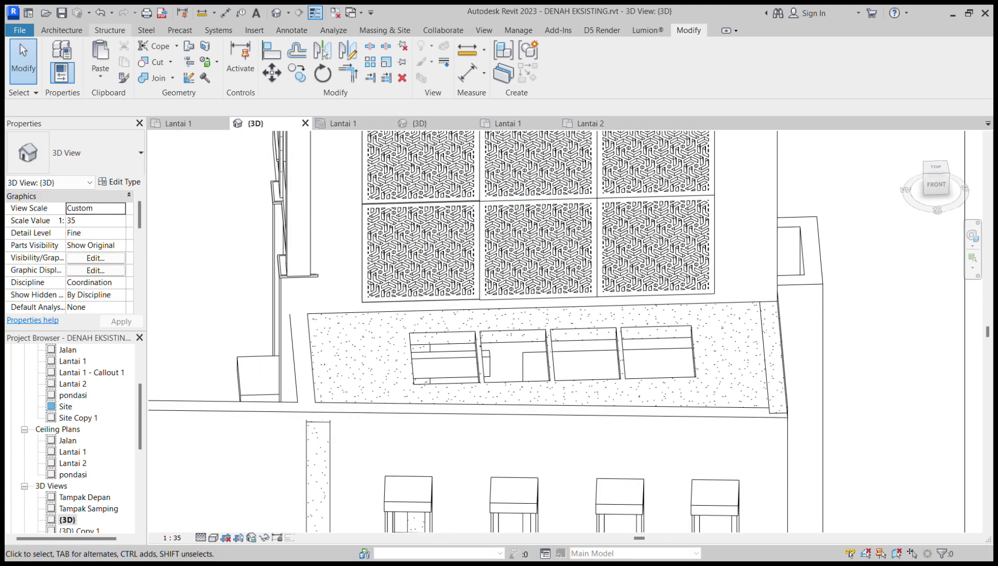
- Start a structural beam and load the M_HSS-Hollow Structural Section family in type HSS38.1X38.1X4.8
click(109, 30)
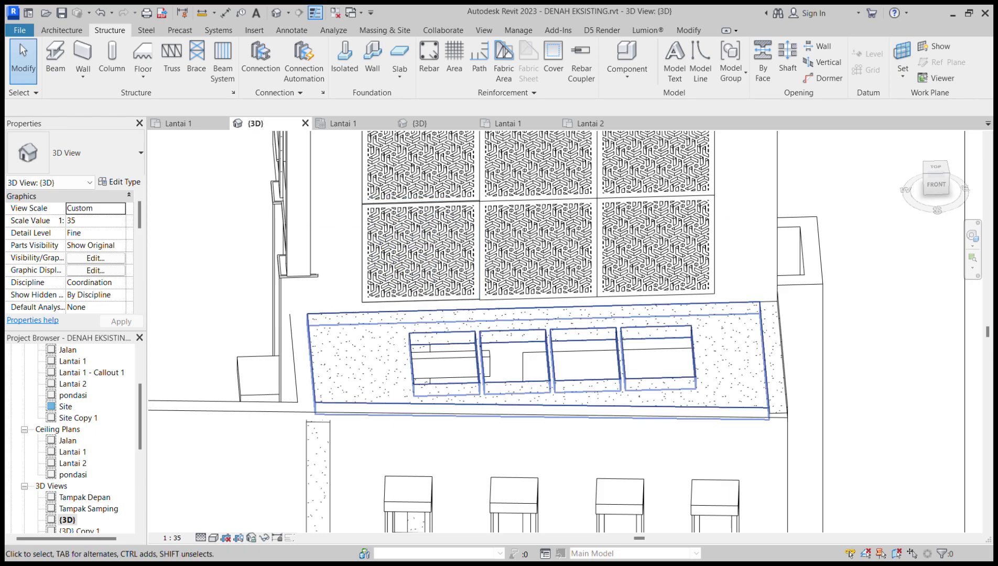
shift+middle_drag(545, 404, 552, 404)
shift+middle_drag(398, 362, 468, 388)
scroll(466, 388, up, 4)
scroll(414, 341, down, 4)
middle_drag(362, 183, 417, 241)
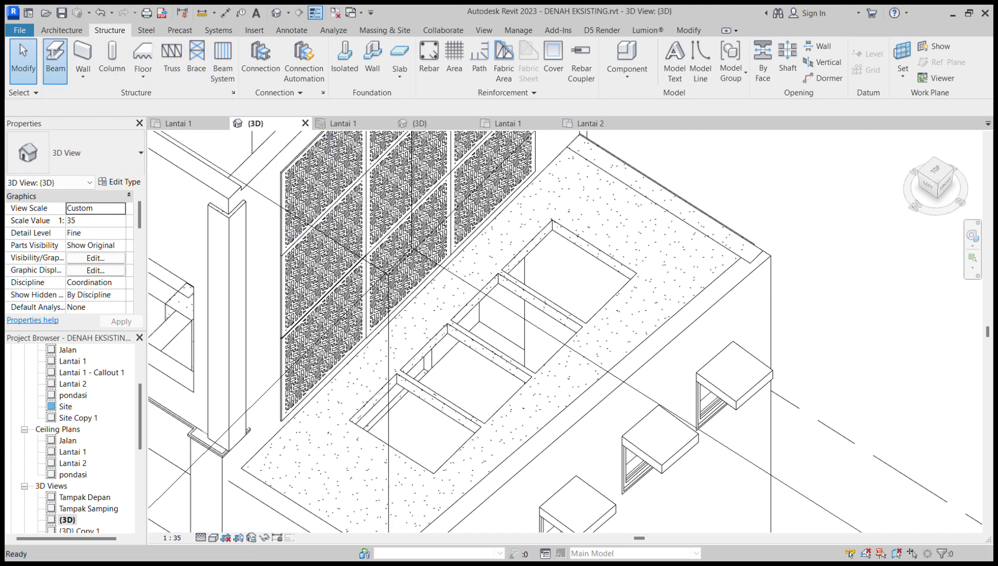
click(55, 58)
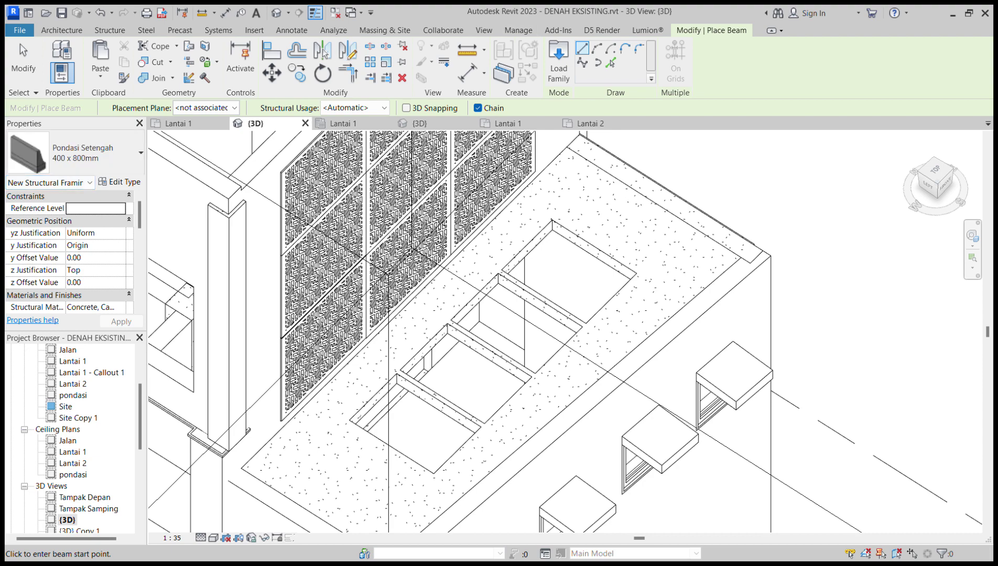
click(558, 62)
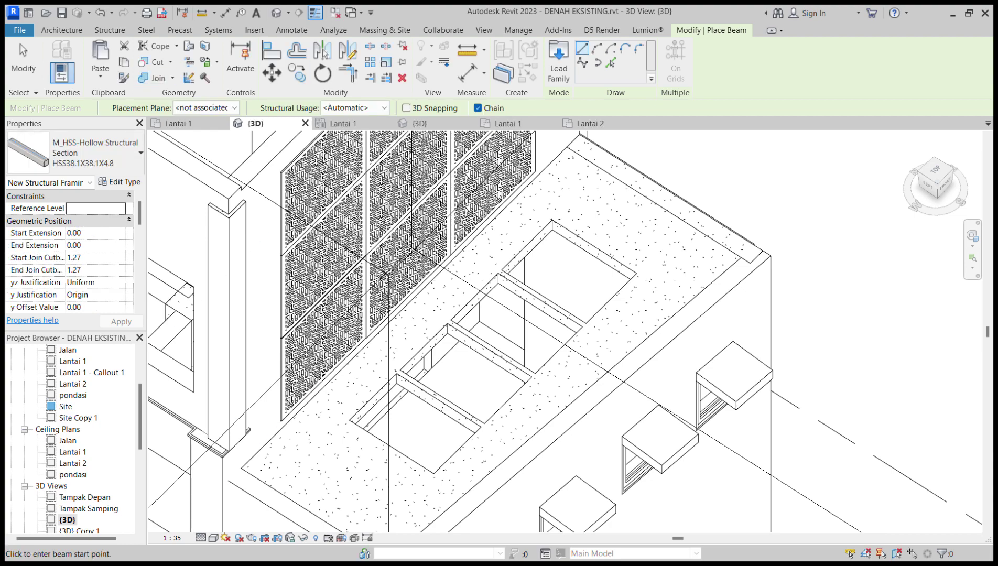
- Try to draw a hollow-section beam across the end opening of the slab, and undo it
click(504, 266)
click(606, 229)
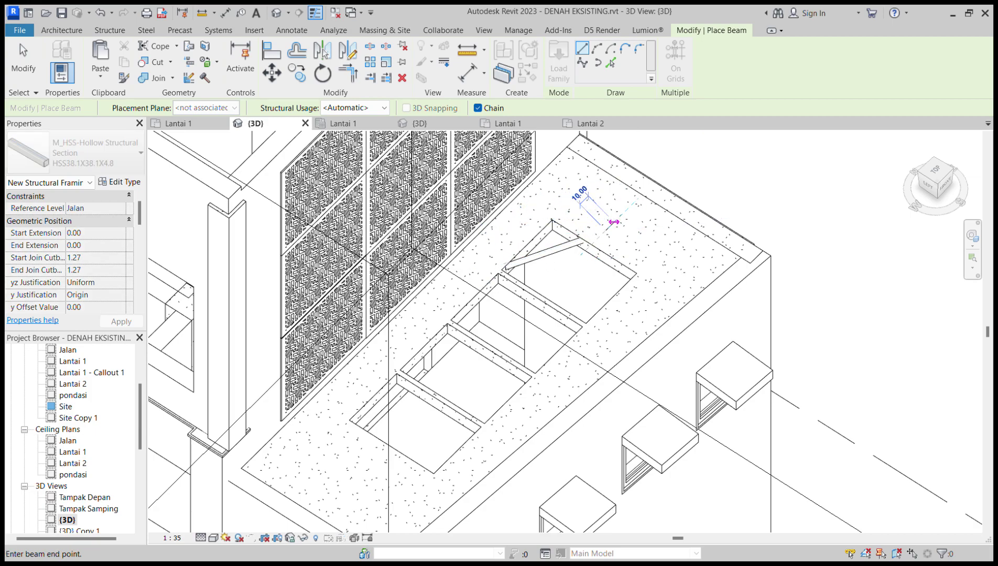
shift+middle_drag(641, 255, 656, 271)
shift+middle_drag(499, 223, 539, 248)
scroll(538, 248, up, 2)
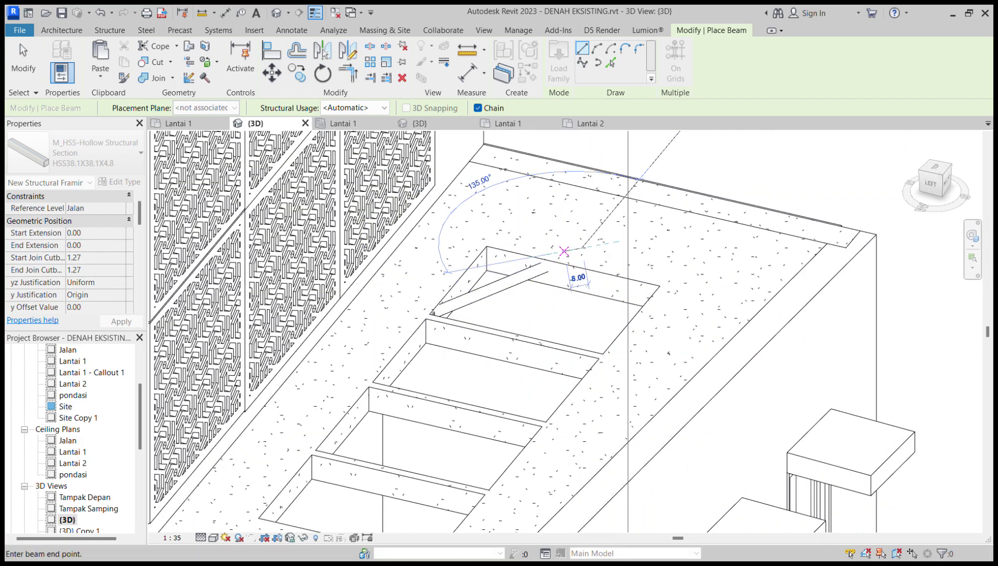
key(Escape)
scroll(523, 276, down, 2)
key(ctrl+z)
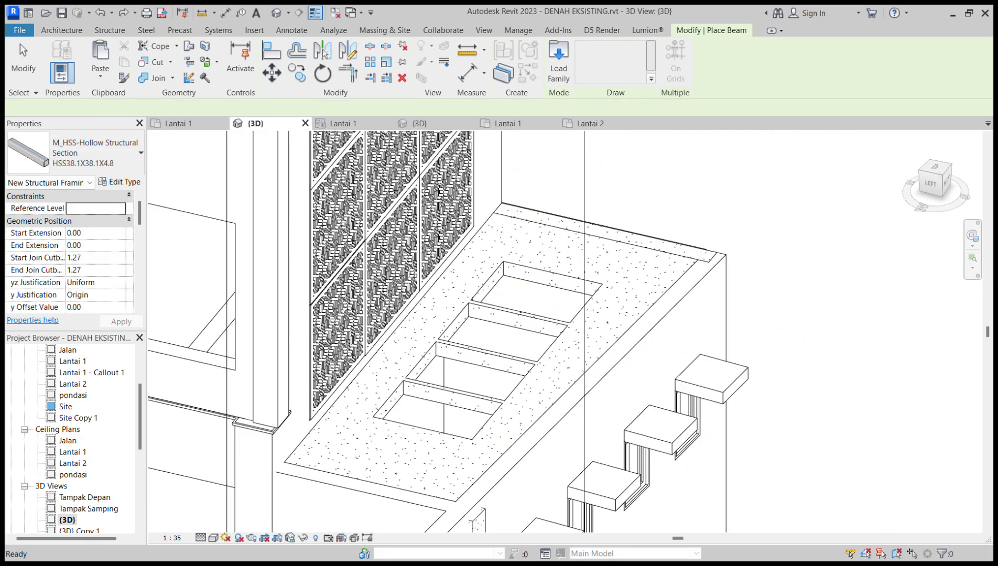
- Place hollow-section beams on two opposite sides of the end opening by picking its edges, with 3D snapping enabled
shift+middle_drag(523, 276, 419, 367)
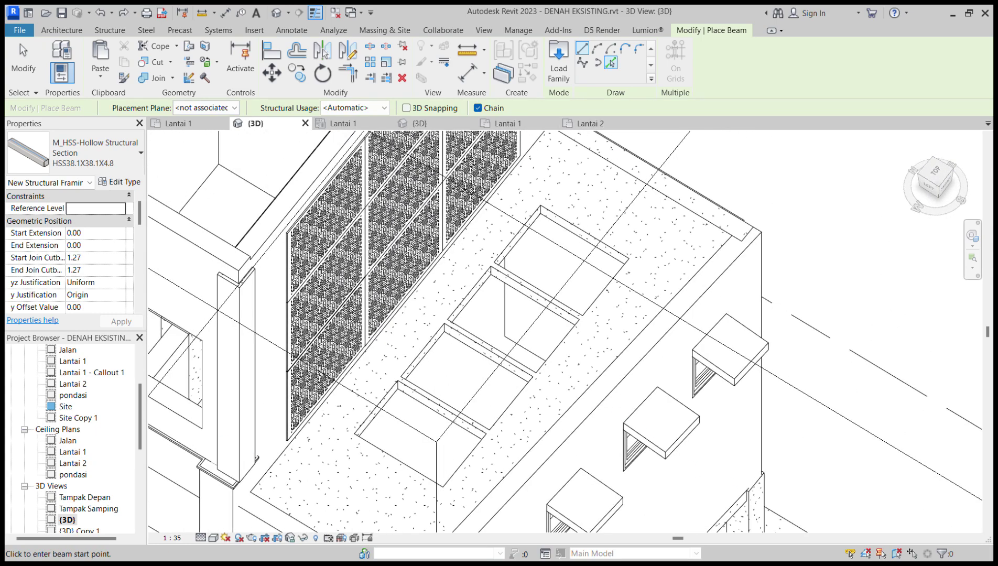
click(610, 62)
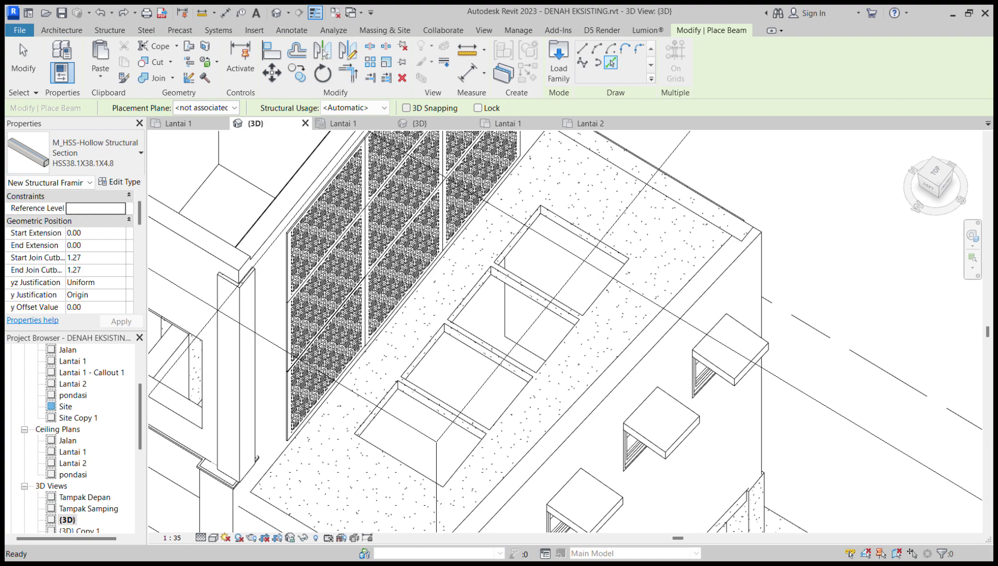
click(407, 108)
shift+middle_drag(543, 298, 506, 273)
scroll(555, 273, up, 3)
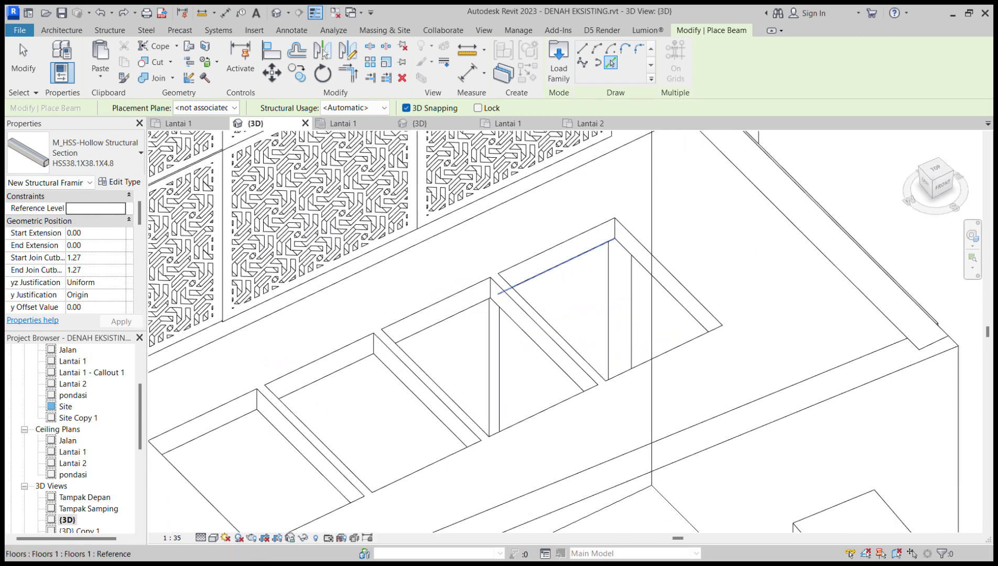
scroll(575, 254, up, 2)
click(576, 232)
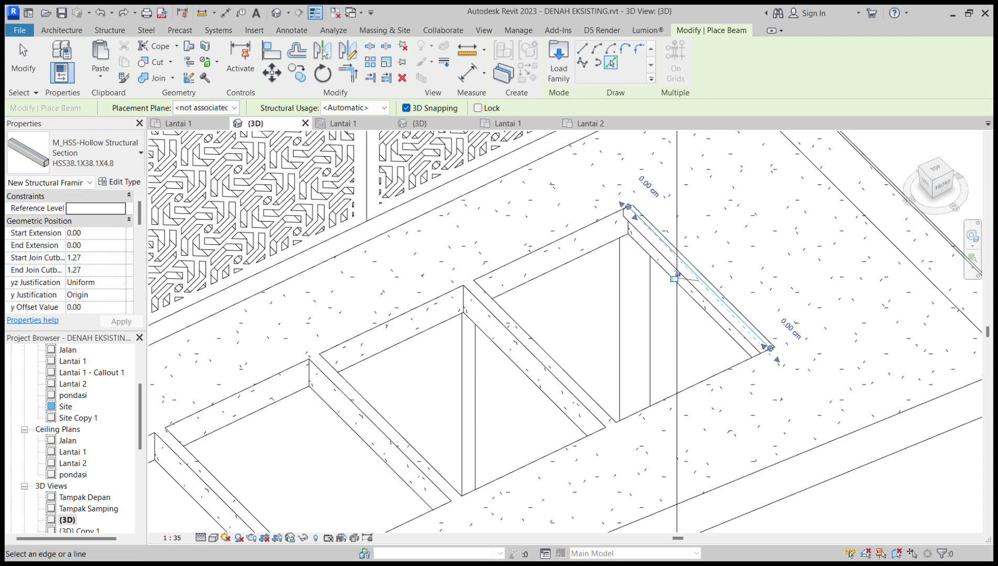
click(677, 276)
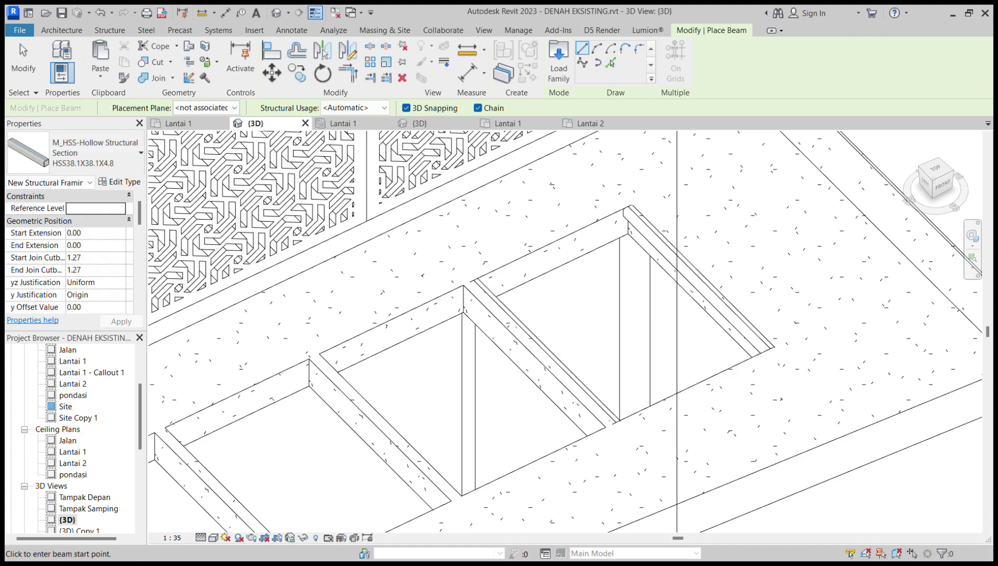
- Draw hollow-section beams from corner to corner along the remaining two sides of the end opening
click(475, 276)
click(628, 206)
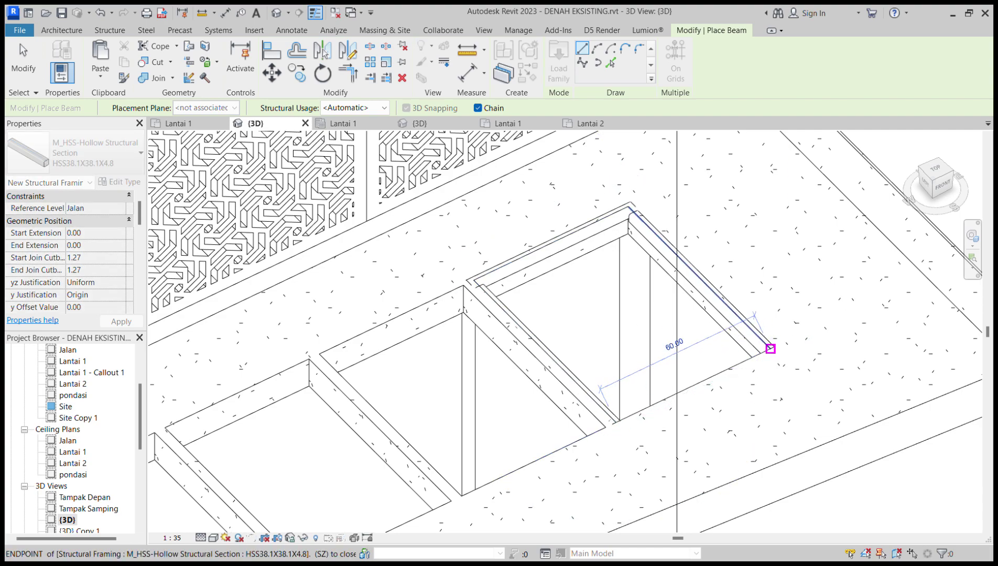
click(771, 348)
key(Escape)
key(Escape)
- Display the view in wireframe and align the outer face of the beam beside the neighbouring opening with the opening's side face
click(752, 336)
shift+middle_drag(753, 336, 636, 321)
key(Escape)
click(519, 255)
scroll(527, 251, up, 2)
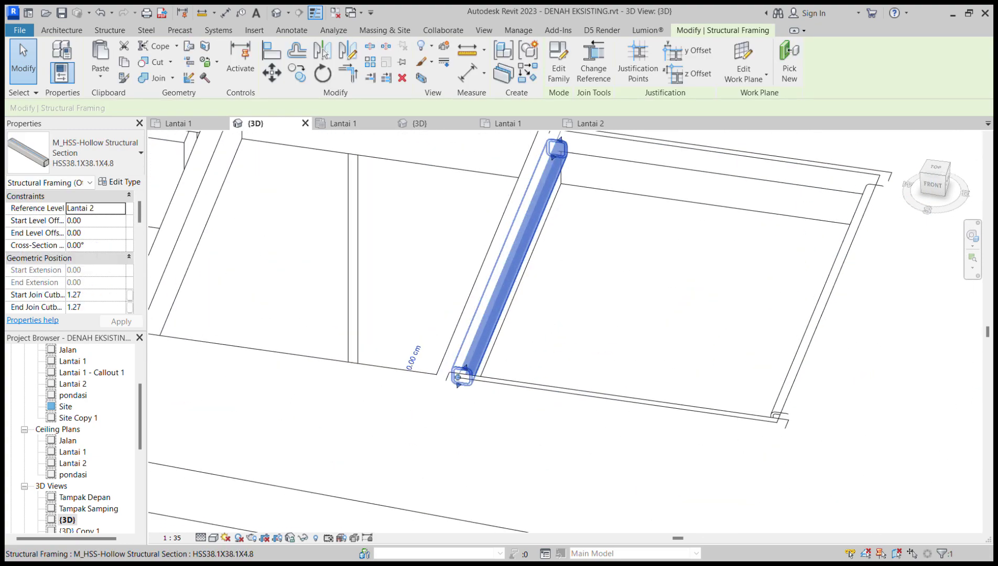
scroll(489, 321, up, 4)
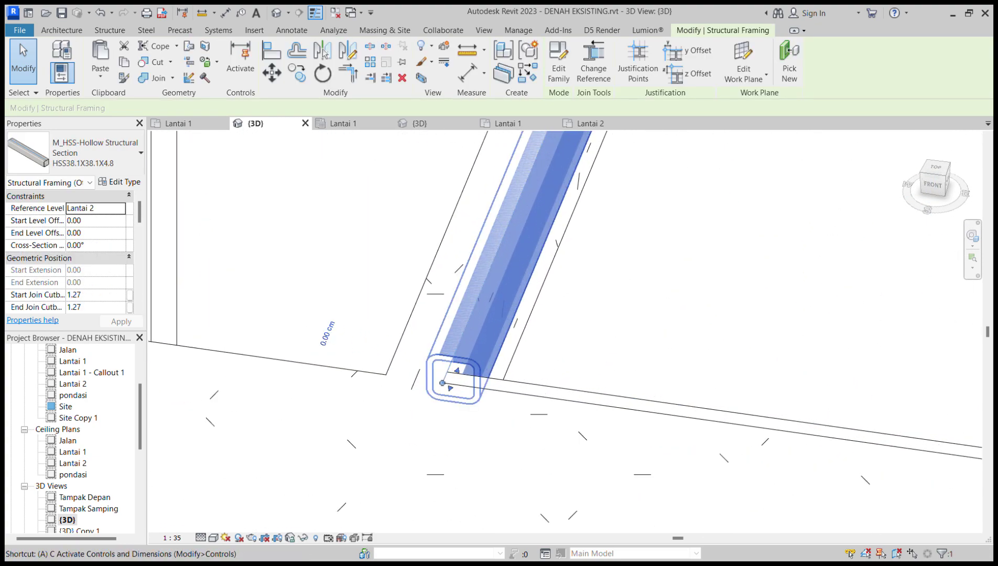
key(a)
key(l)
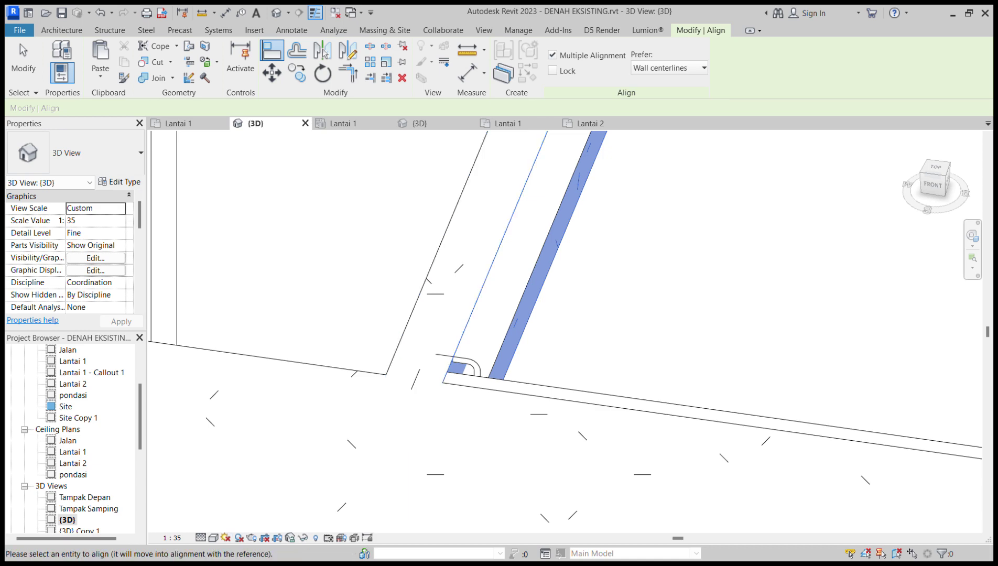
key(w)
key(f)
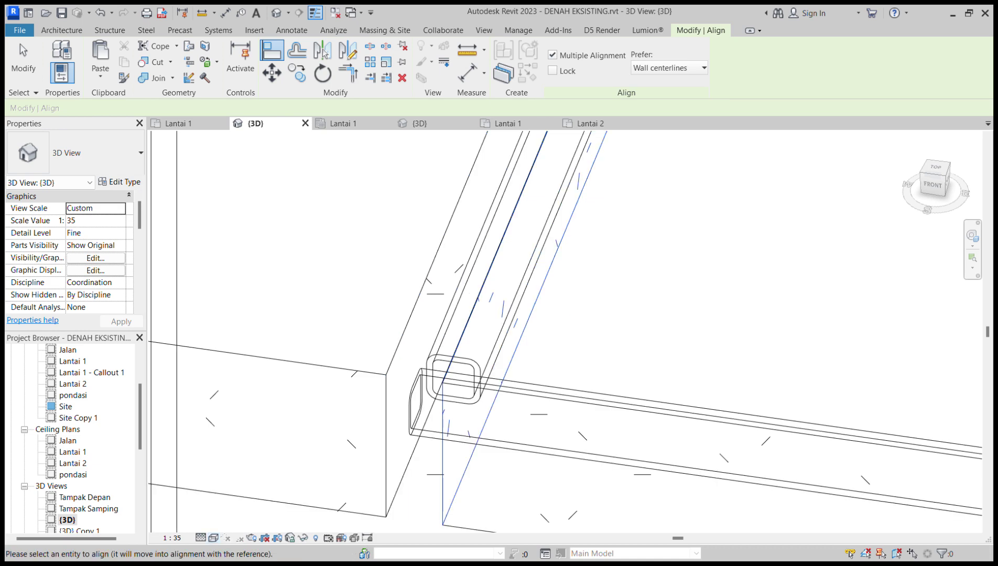
scroll(501, 363, down, 2)
shift+middle_drag(501, 362, 466, 365)
scroll(464, 367, up, 4)
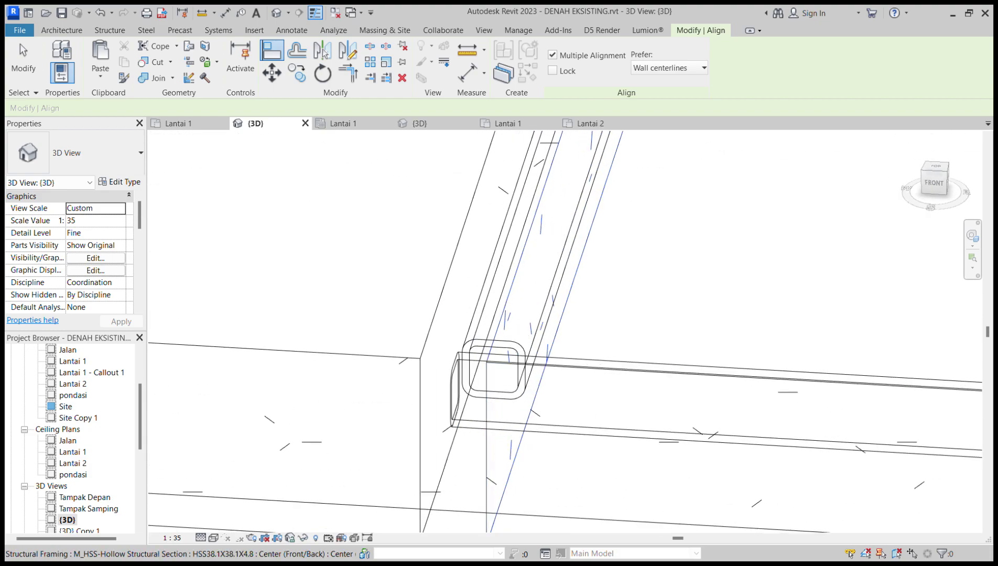
click(457, 367)
scroll(458, 367, down, 3)
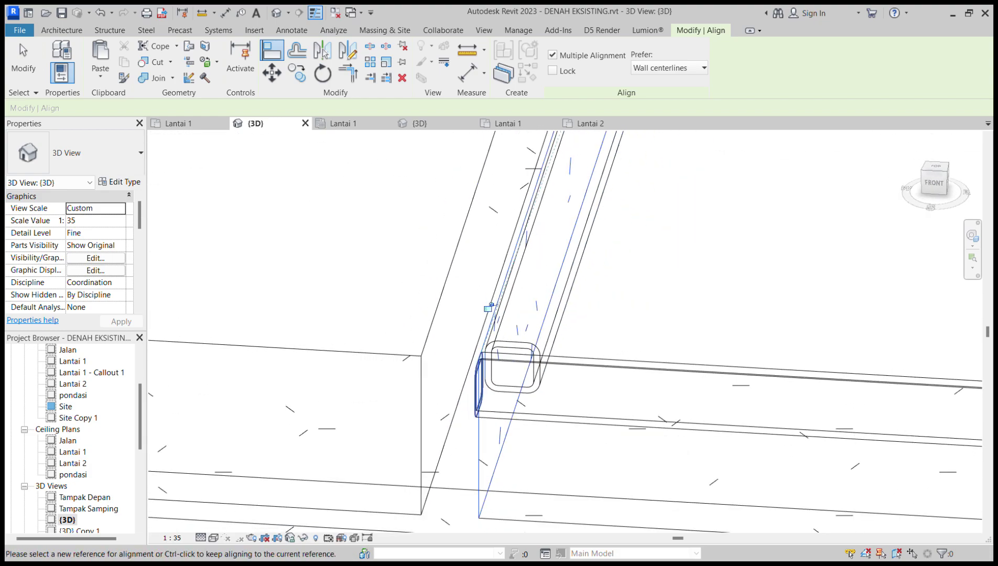
scroll(531, 360, down, 3)
key(Escape)
- Align the outer face of the beam farthest from the patterned screens with that side of the opening
shift+middle_drag(531, 360, 440, 356)
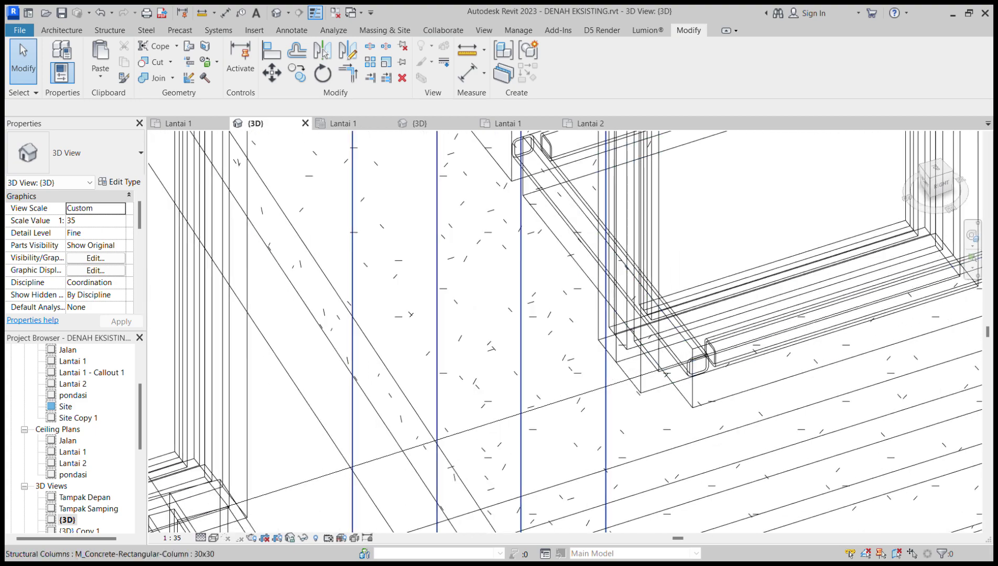
shift+middle_drag(603, 336, 525, 346)
middle_drag(640, 257, 472, 325)
scroll(516, 352, up, 3)
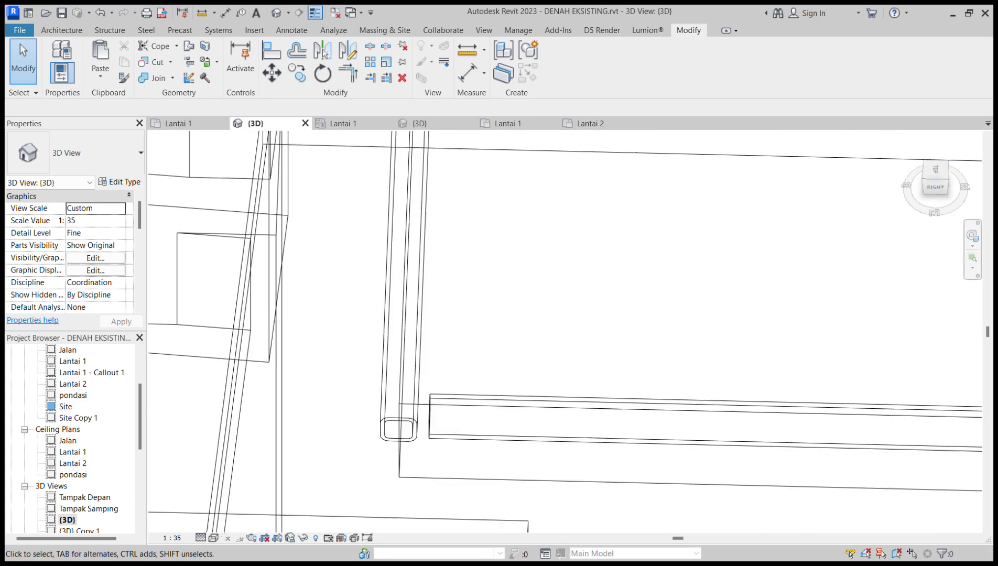
shift+middle_drag(517, 352, 458, 336)
key(a)
key(l)
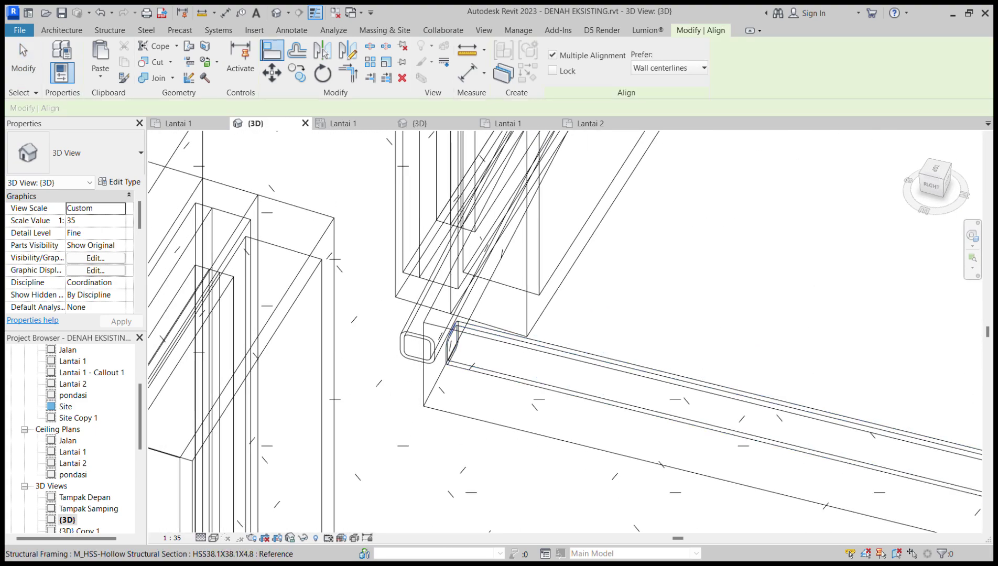
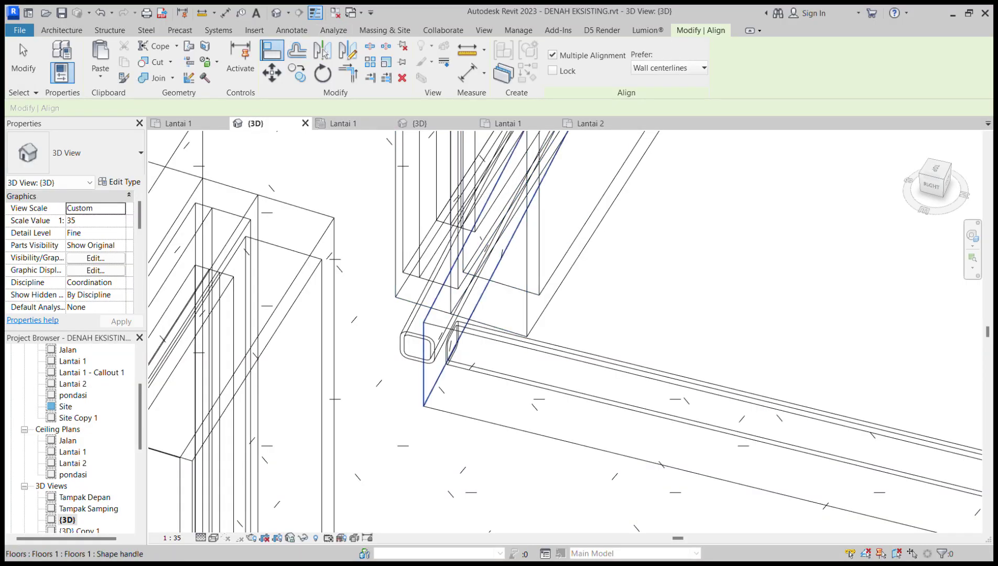
click(401, 343)
scroll(425, 340, down, 3)
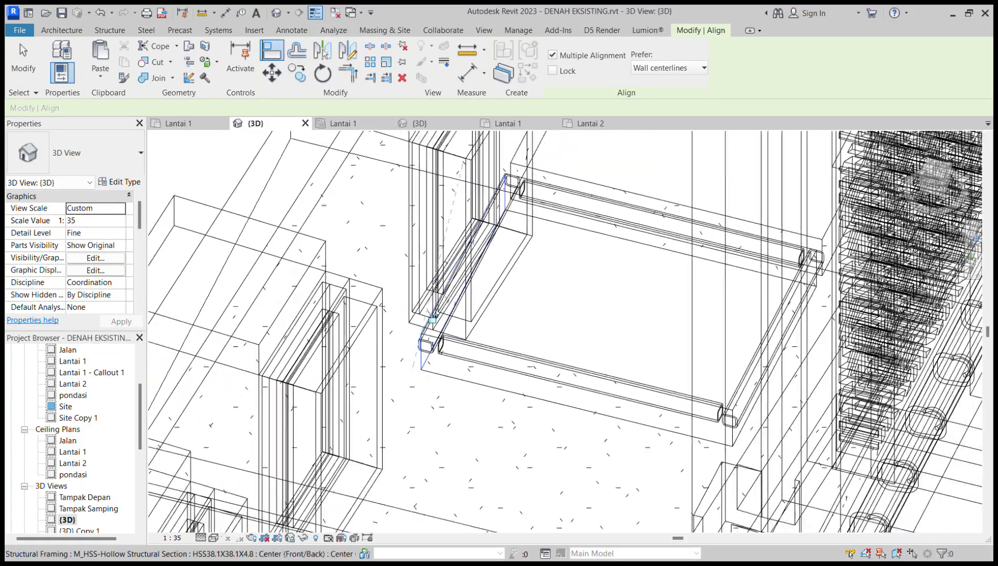
shift+middle_drag(428, 340, 545, 362)
middle_drag(546, 362, 529, 273)
key(Escape)
key(Escape)
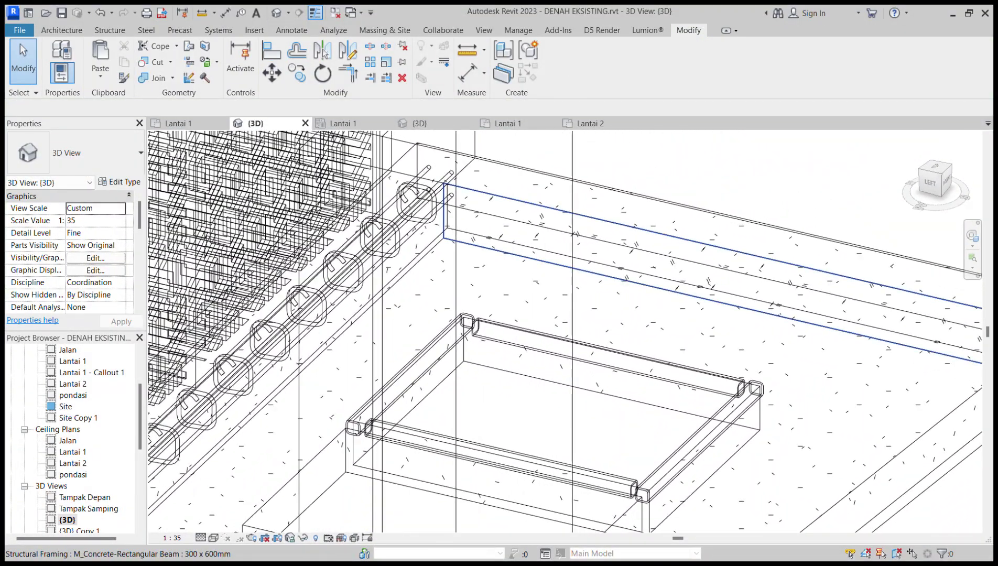
- Align the beam on the side facing the slab's end with the adjoining face of the opening
key(a)
key(l)
scroll(428, 336, up, 3)
scroll(469, 330, up, 3)
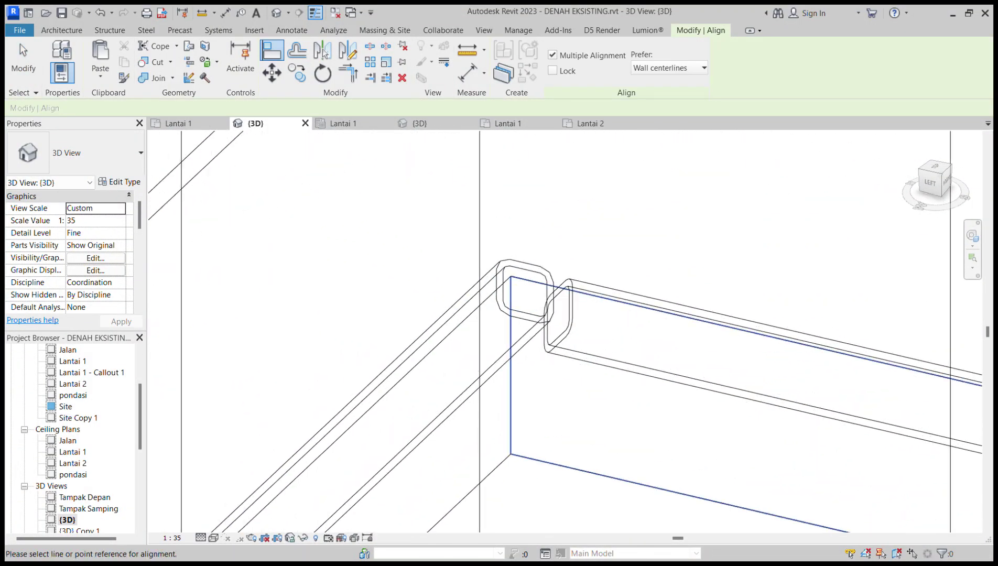
click(511, 333)
scroll(511, 332, down, 2)
middle_drag(511, 332, 194, 275)
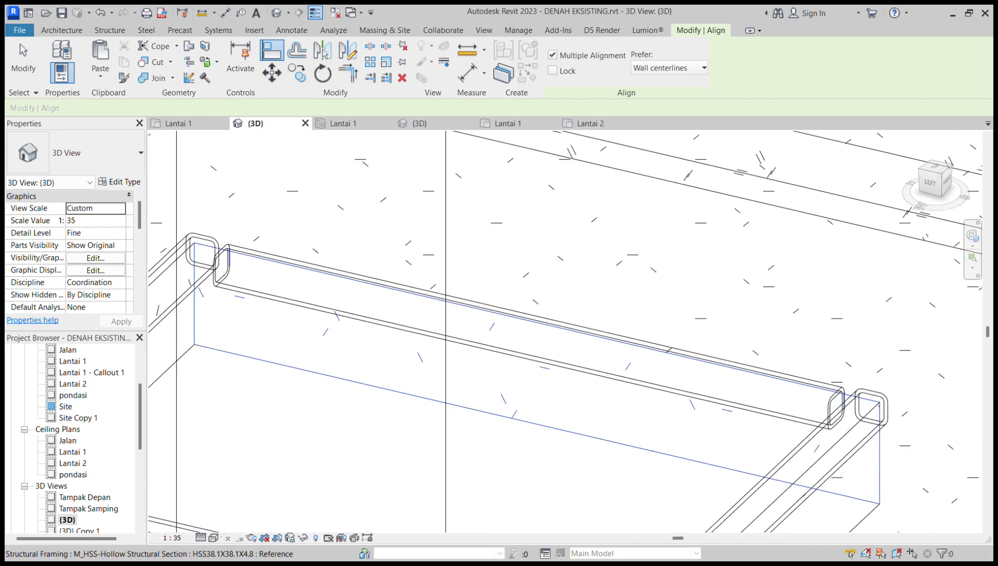
click(543, 328)
middle_drag(545, 338, 739, 321)
scroll(740, 322, down, 3)
key(Escape)
key(Escape)
shift+middle_drag(598, 312, 648, 314)
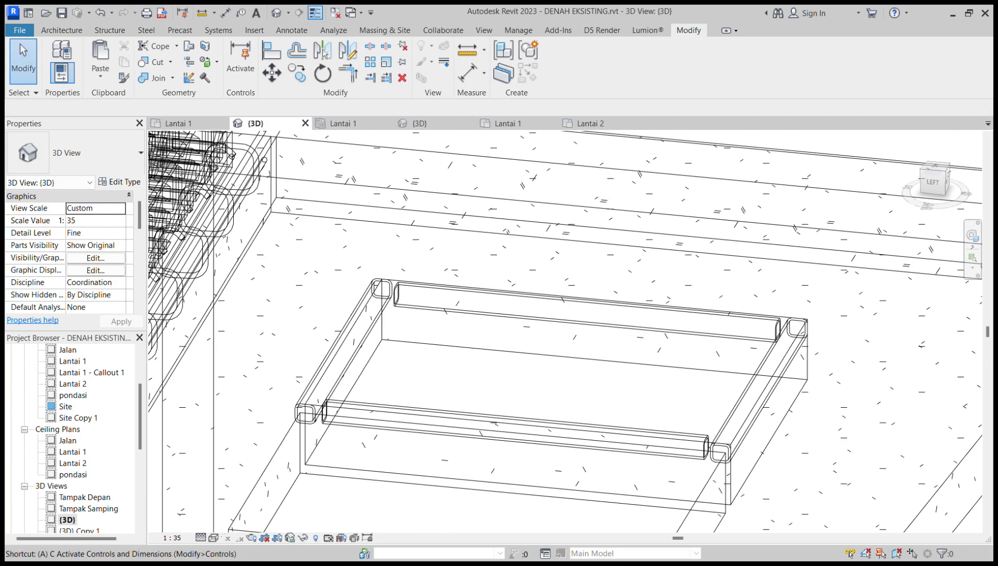
- Align the beam nearest the patterned screens with that side of the opening
key(a)
key(l)
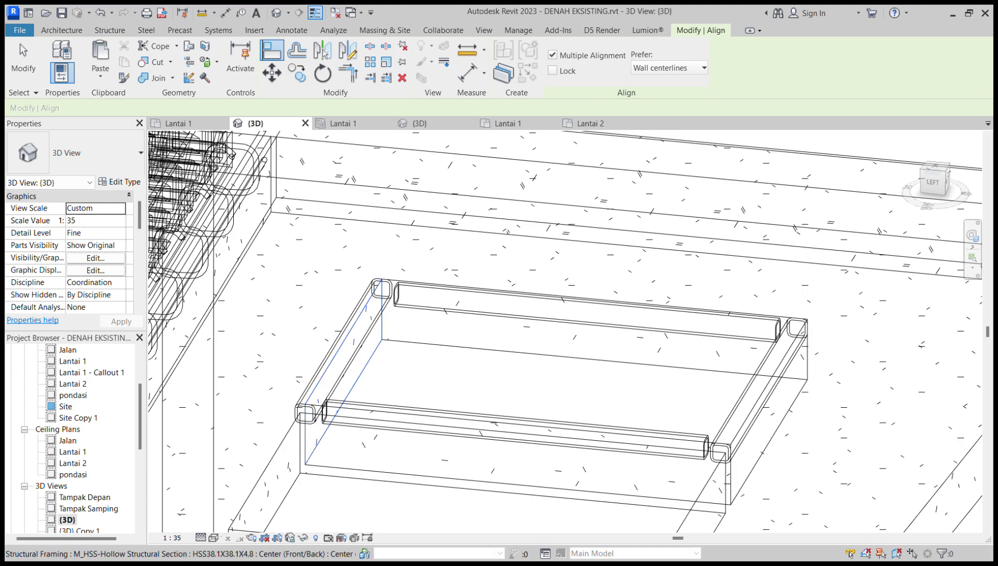
key(Escape)
scroll(400, 409, down, 2)
shift+middle_drag(445, 340, 335, 377)
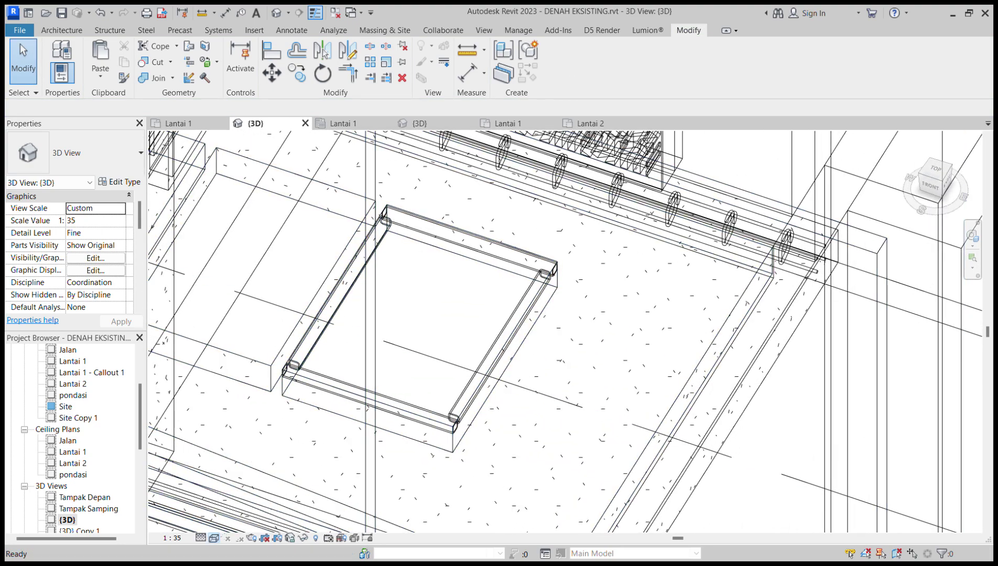
- Return the 3D view to hidden line display and check the beam frame inside the opening
key(h)
key(l)
scroll(414, 411, down, 1)
mouse_move(446, 401)
shift+middle_down()
mouse_move(336, 386)
mouse_move(461, 396)
shift+middle_up()
shift+middle_drag(310, 367, 422, 356)
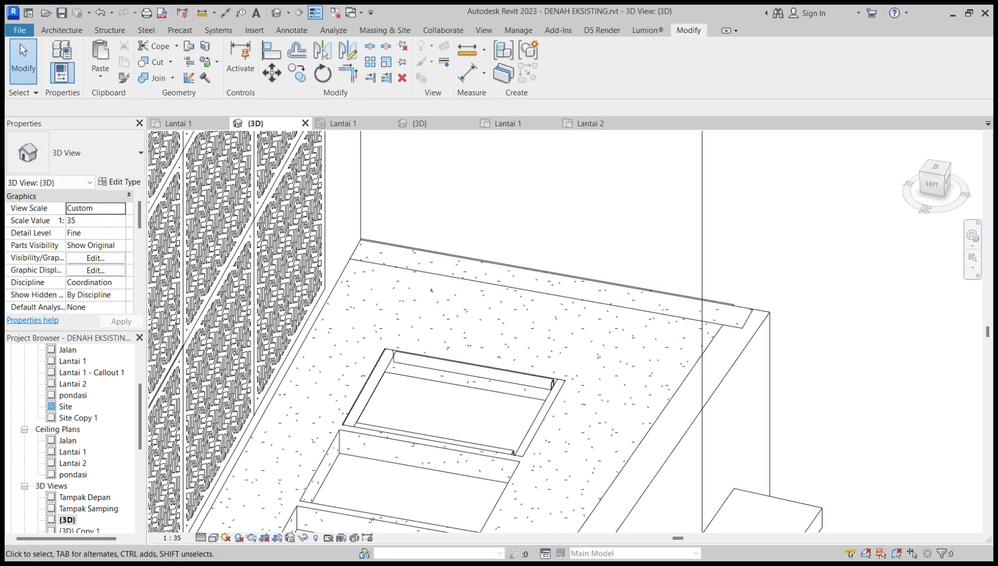
- Extend both ends of the beam on the slab-end side to the opening's corners, with start and end join cutbacks of -1.91
scroll(424, 353, up, 2)
click(419, 371)
scroll(391, 376, up, 3)
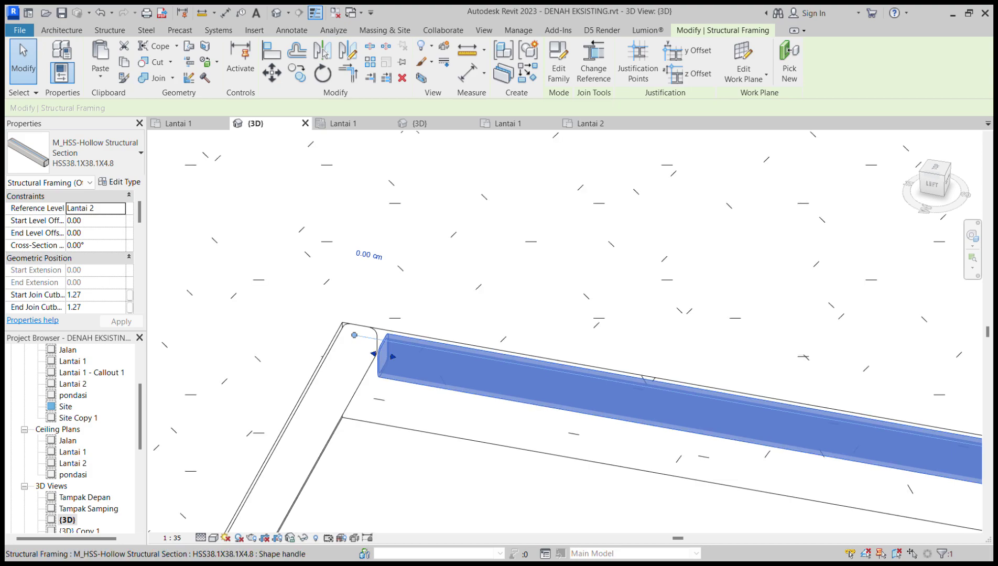
mouse_move(354, 335)
mouse_down()
mouse_move(346, 336)
mouse_move(354, 335)
mouse_up()
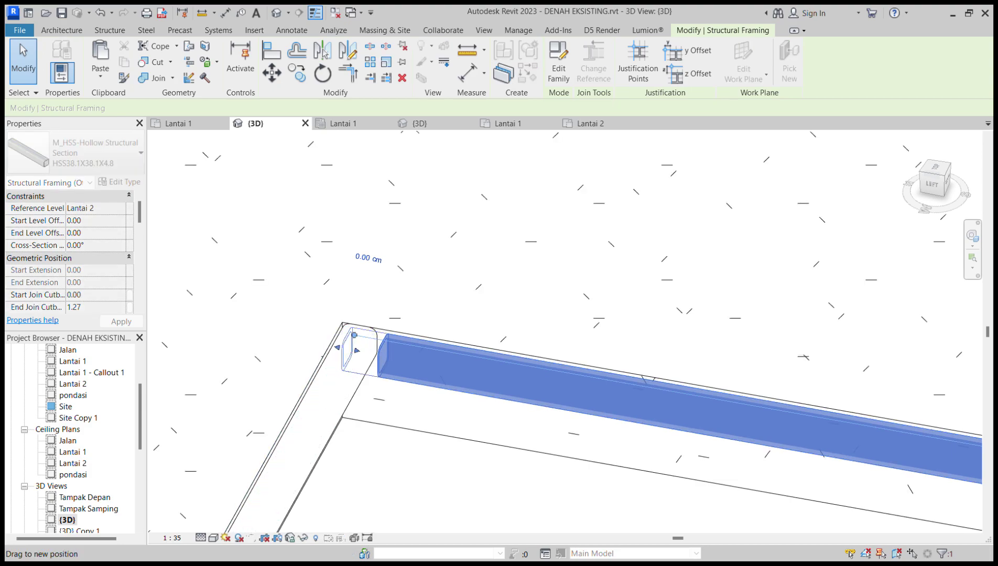
scroll(365, 349, down, 5)
shift+middle_drag(451, 362, 506, 359)
scroll(515, 351, up, 4)
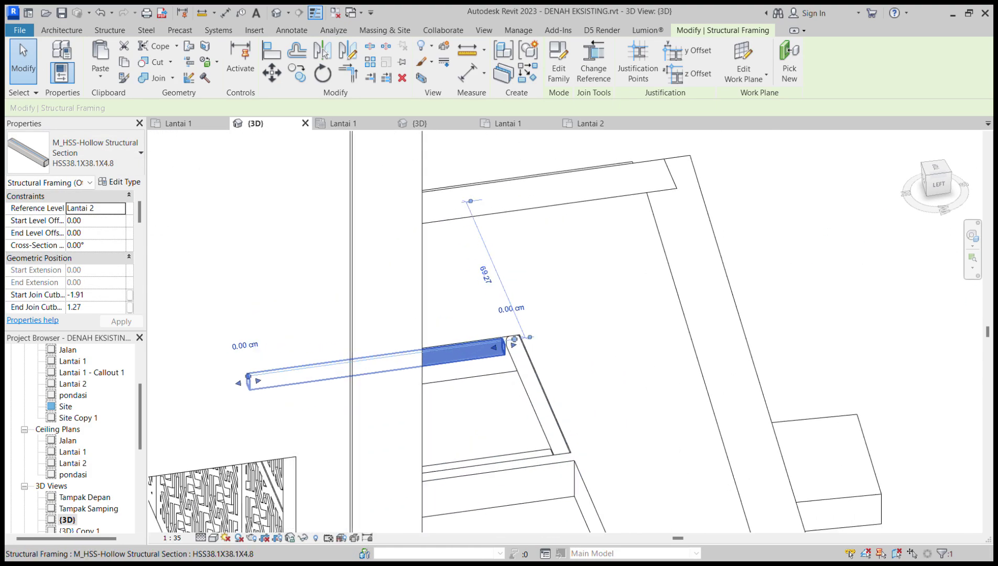
scroll(506, 346, up, 2)
drag(508, 341, 517, 343)
scroll(518, 344, down, 5)
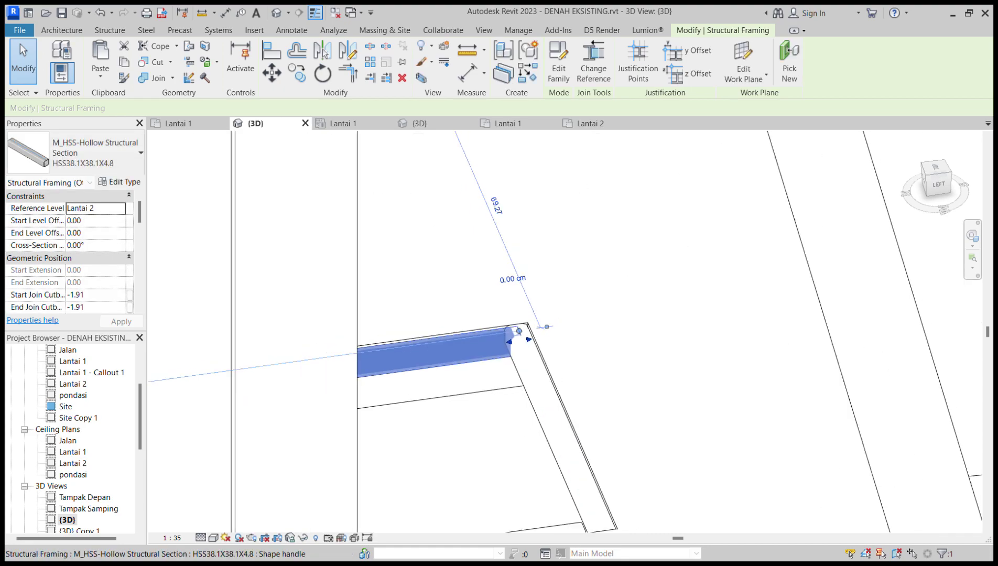
click(587, 356)
- Extend both ends of the beam beside the neighbouring opening to the end opening's corners
shift+middle_drag(587, 357, 419, 327)
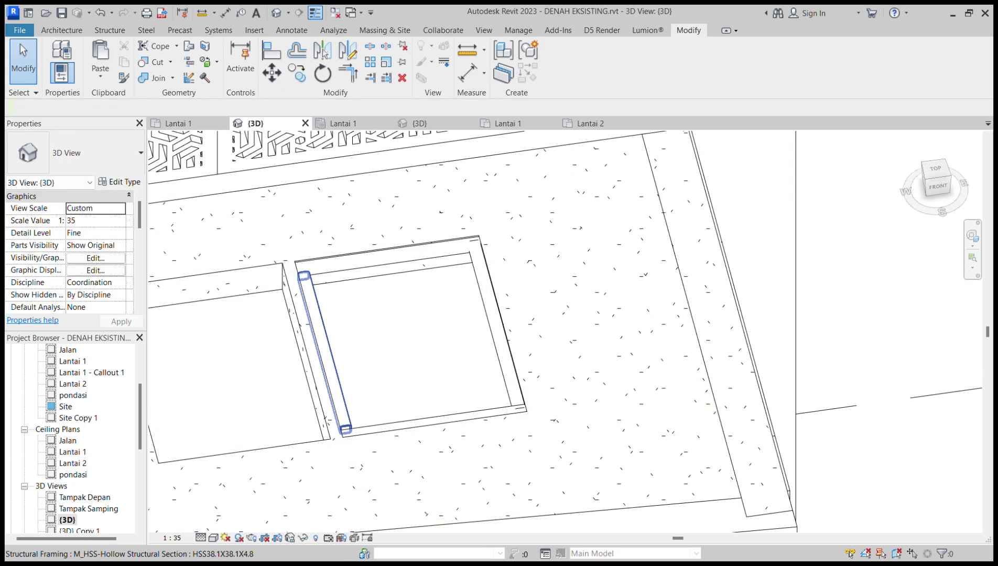
click(313, 283)
scroll(304, 251, up, 5)
drag(306, 273, 300, 240)
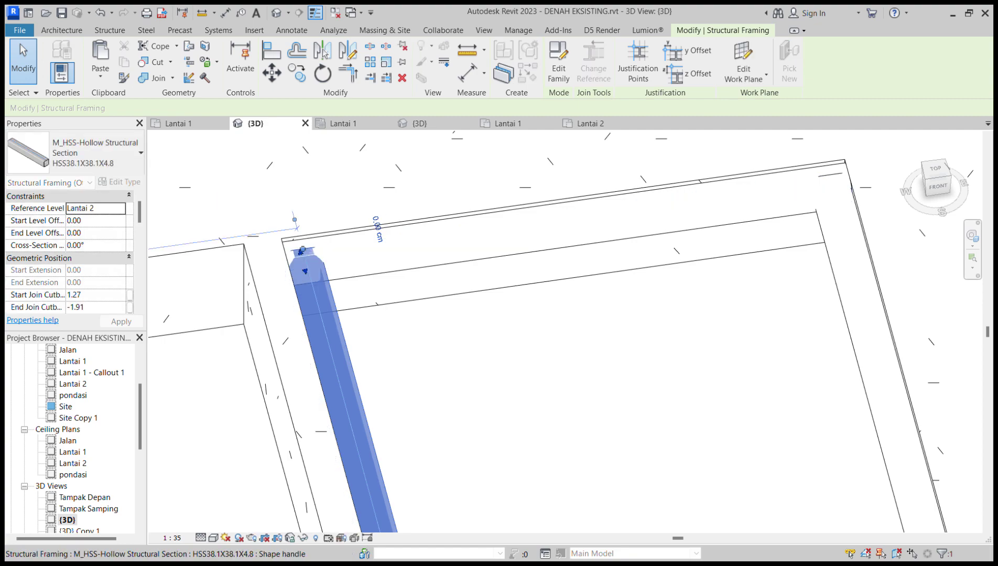
scroll(301, 246, down, 5)
scroll(365, 401, up, 4)
scroll(367, 402, up, 1)
scroll(364, 404, up, 2)
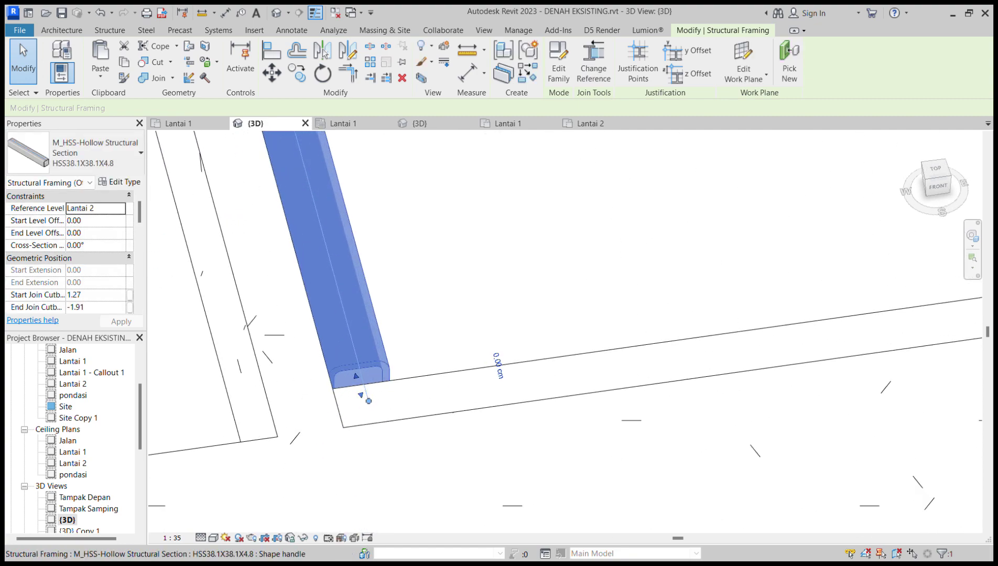
drag(356, 376, 365, 405)
key(Escape)
- Select the frame's four beams and copy them to the adjacent opening in the Lantai 2 floor plan
scroll(373, 408, down, 6)
shift+middle_drag(385, 401, 385, 343)
click(403, 265)
ctrl+click(367, 369)
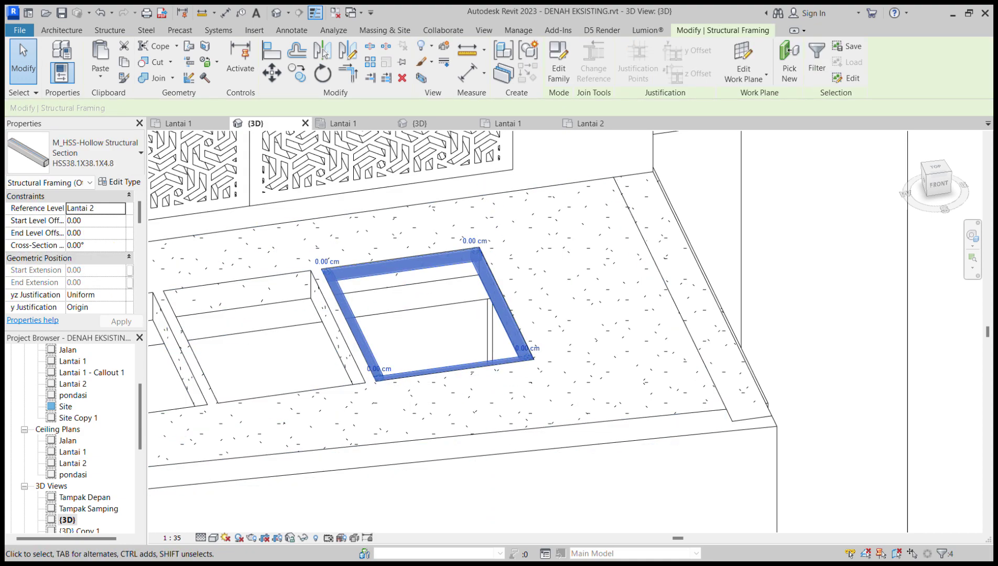
scroll(74, 435, up, 2)
double_click(73, 463)
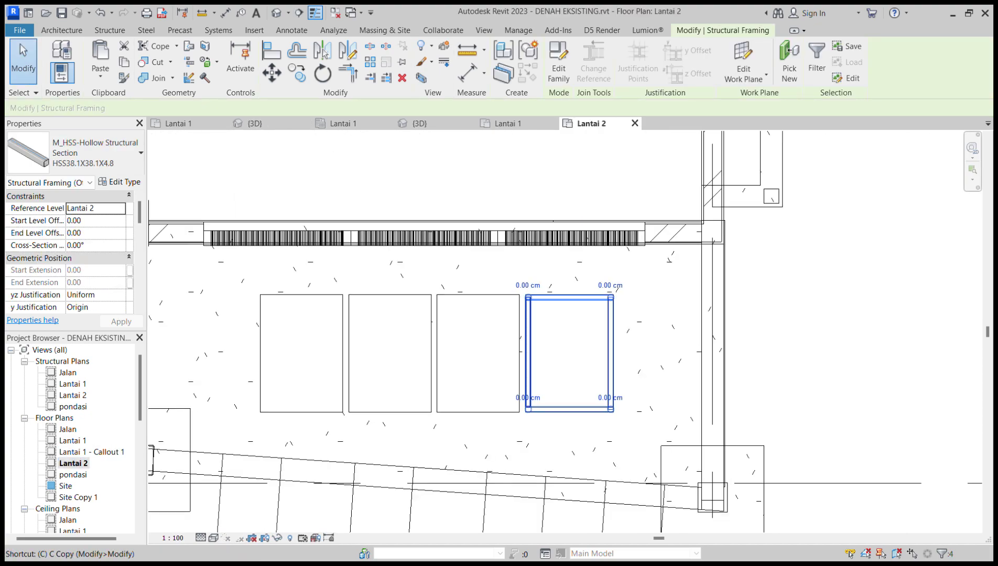
key(c)
scroll(609, 288, up, 5)
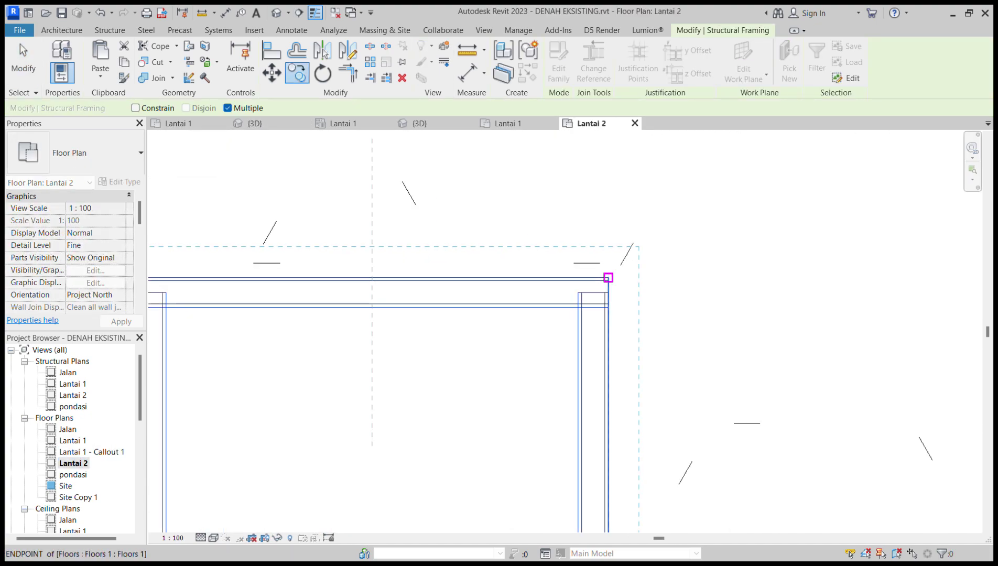
middle_drag(146, 277, 483, 248)
scroll(441, 248, down, 3)
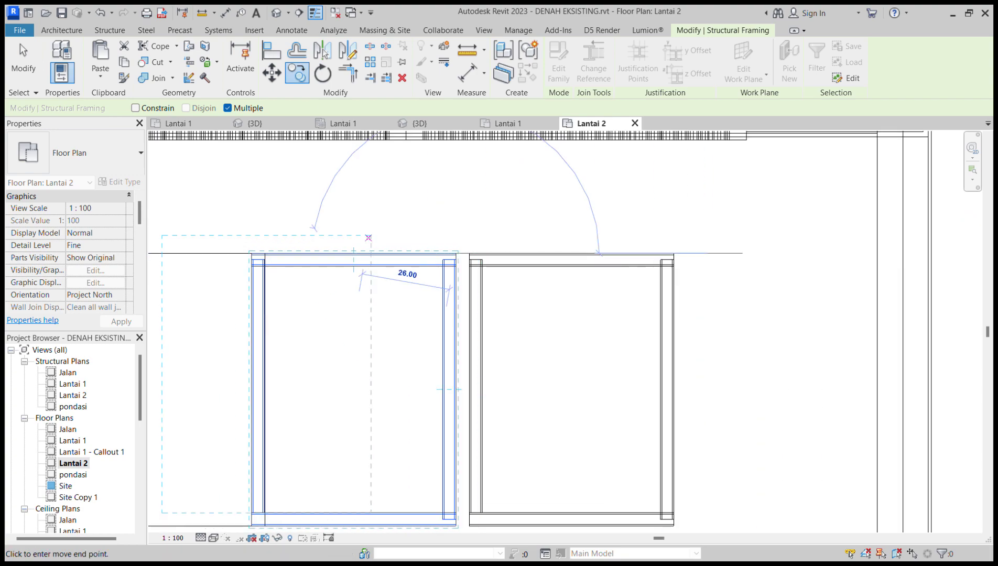
- Try placing another copy of the frame at the next opening, and undo that copy
click(576, 251)
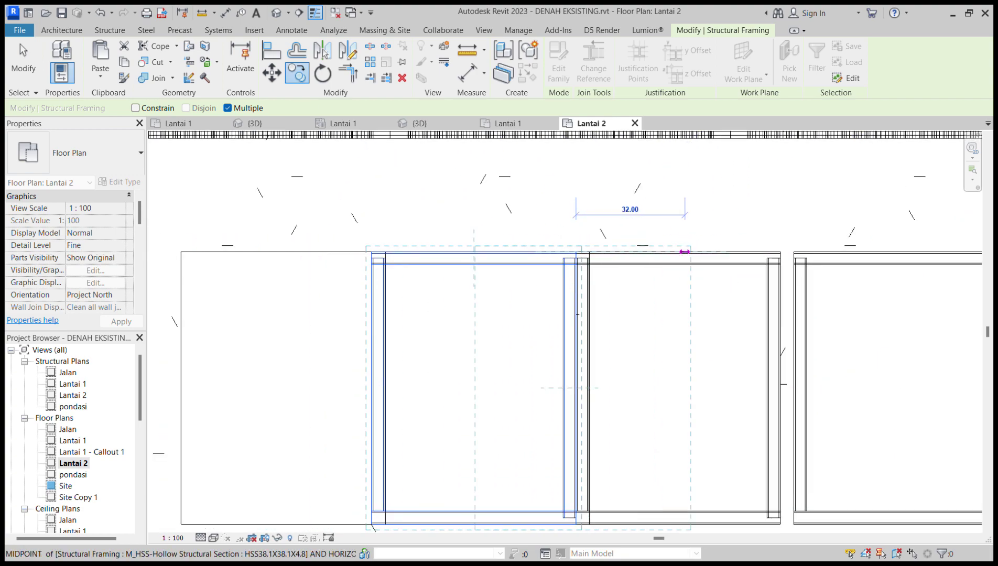
scroll(663, 231, down, 1)
middle_drag(662, 230, 575, 216)
key(ctrl+z)
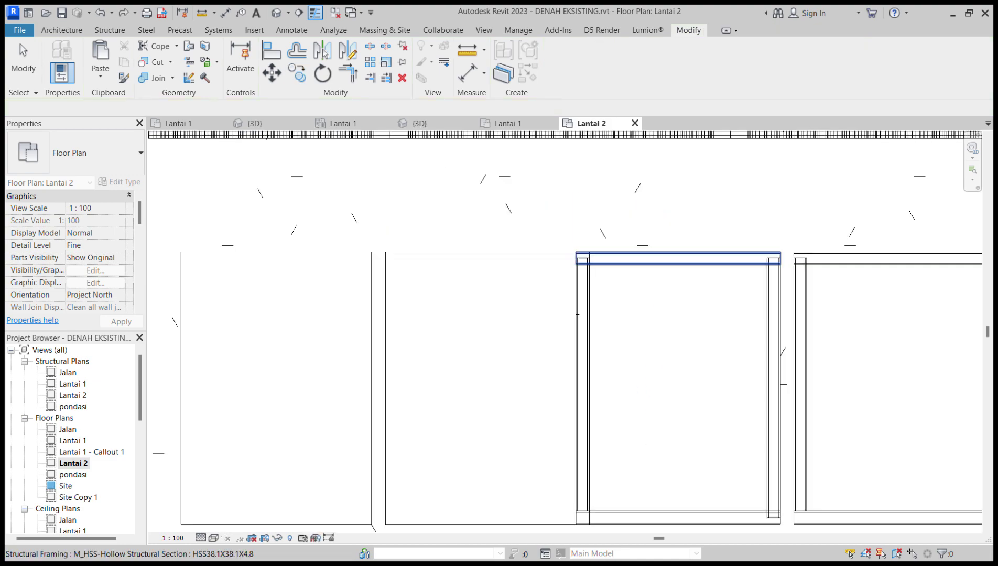
- Move the copied four-beam frame so its outer corner meets the corner of the second opening
scroll(736, 260, down, 5)
middle_drag(736, 260, 606, 243)
scroll(526, 239, up, 2)
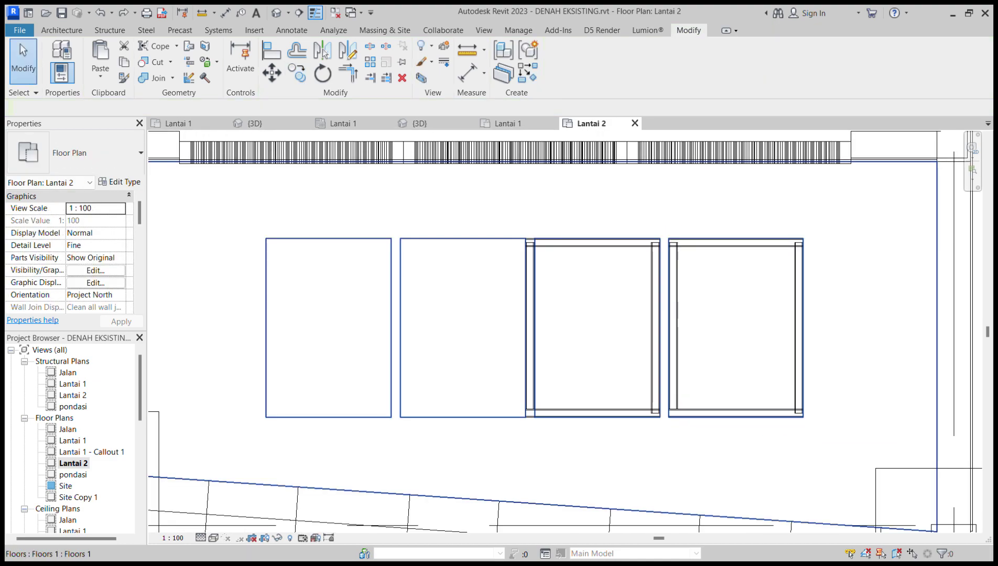
click(526, 240)
key(Escape)
scroll(556, 248, up, 3)
click(519, 241)
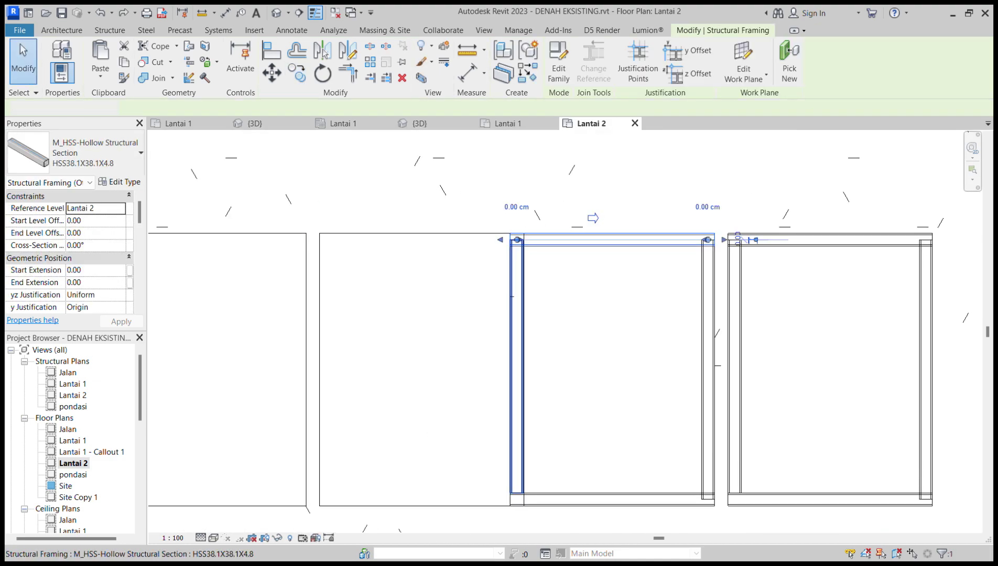
ctrl+click(523, 264)
ctrl+click(703, 267)
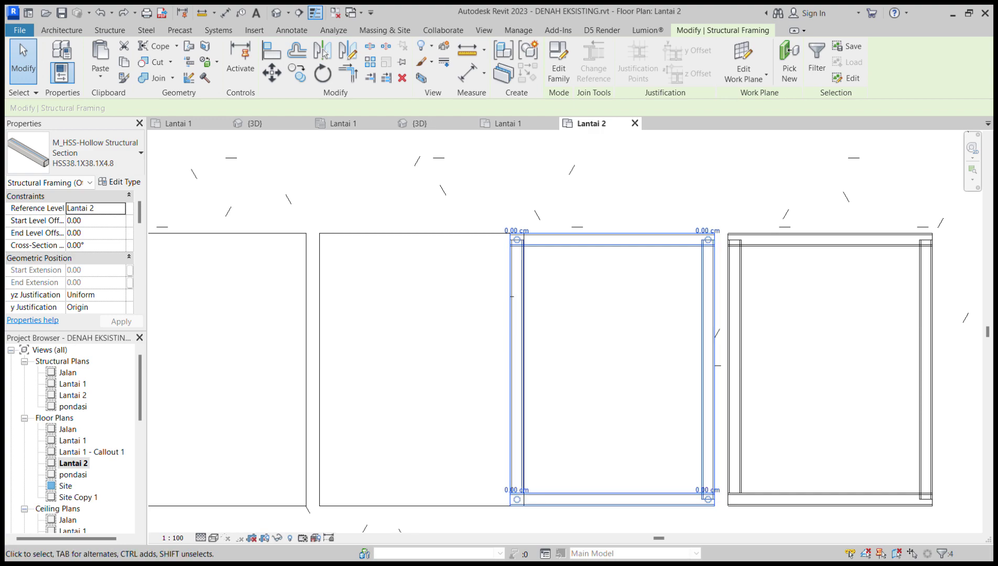
scroll(532, 238, up, 3)
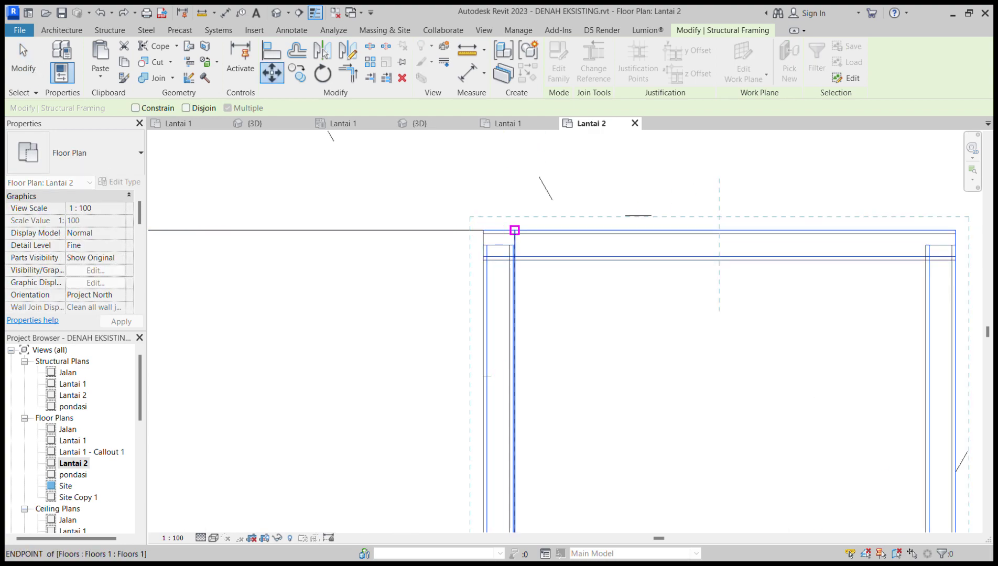
click(515, 230)
scroll(664, 238, down, 4)
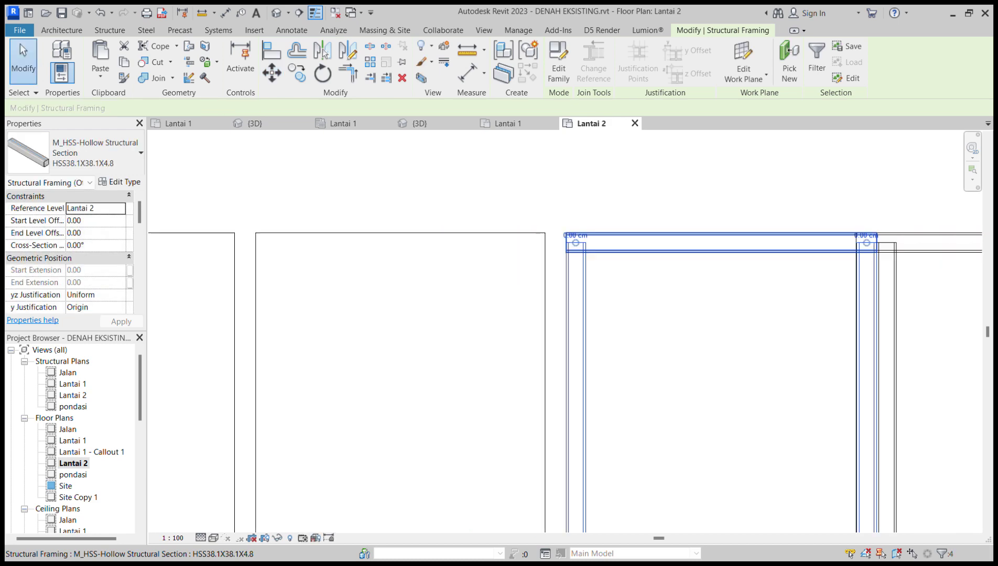
- Shift the copied frame's beam nearest the end opening inward so the frame fits the narrower second opening
middle_drag(870, 262, 701, 249)
scroll(701, 249, up, 2)
key(Escape)
click(669, 265)
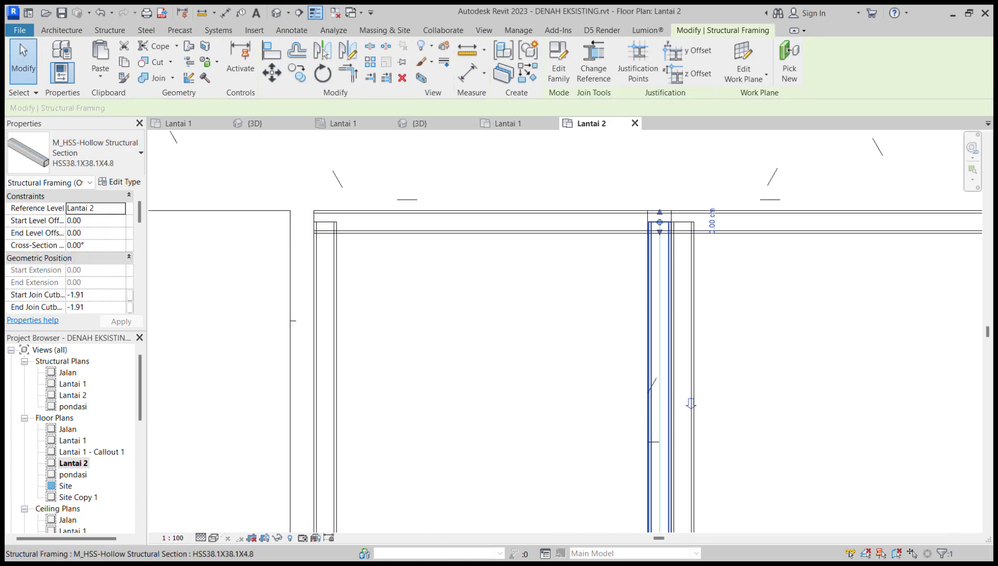
drag(669, 265, 642, 265)
key(Escape)
scroll(637, 194, down, 4)
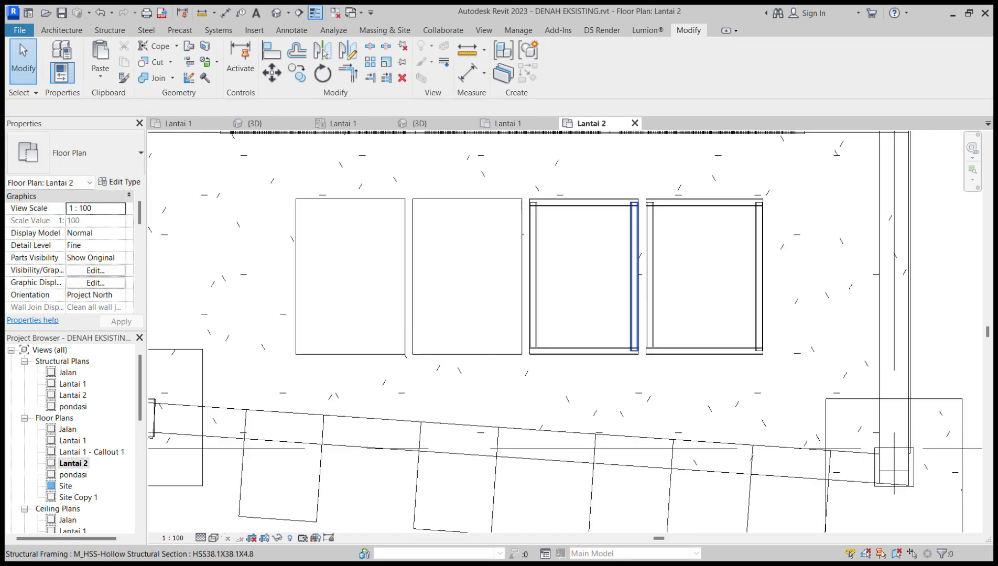
- Copy the four beams of the resized frame to the third opening
click(635, 272)
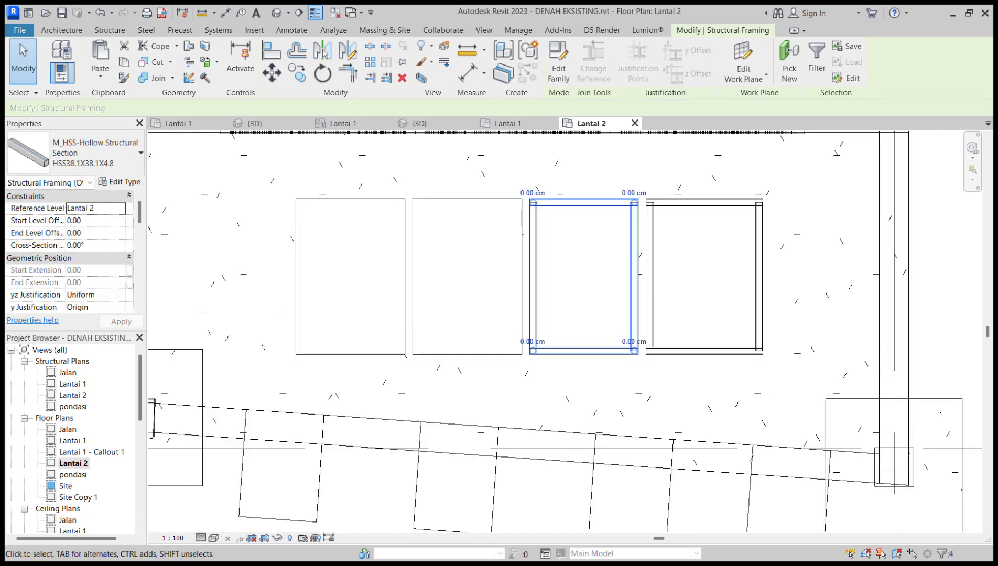
scroll(649, 360, up, 4)
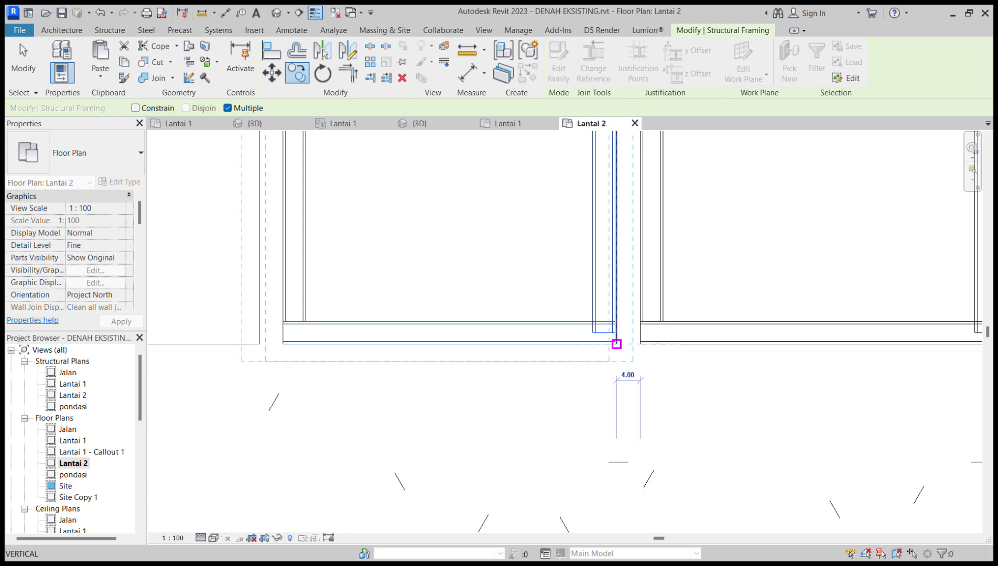
scroll(616, 344, down, 2)
click(513, 344)
middle_drag(384, 312, 658, 338)
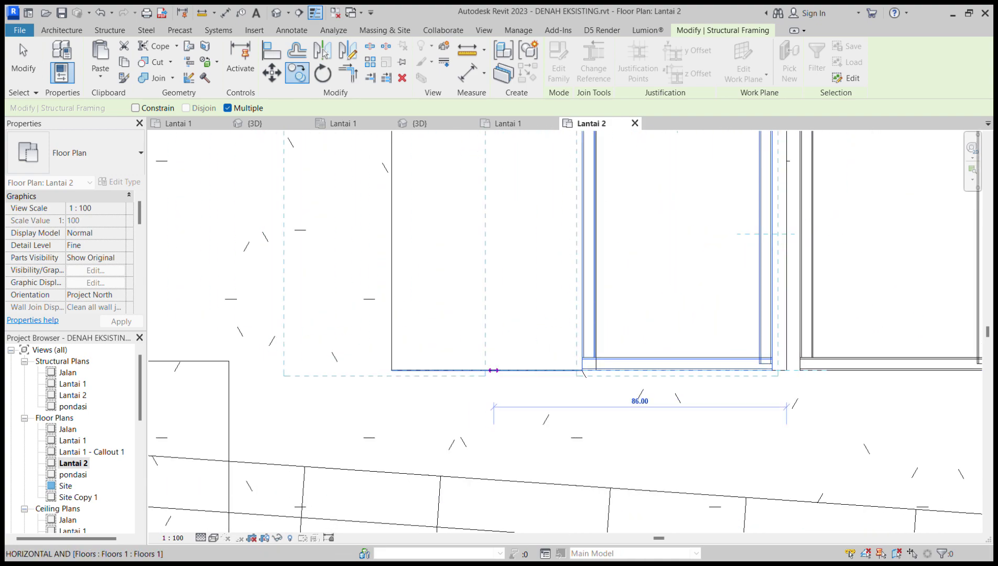
key(Escape)
key(Escape)
- Select the four beams of the new copy and move them corner to corner into the third opening
middle_drag(764, 321, 653, 387)
click(651, 386)
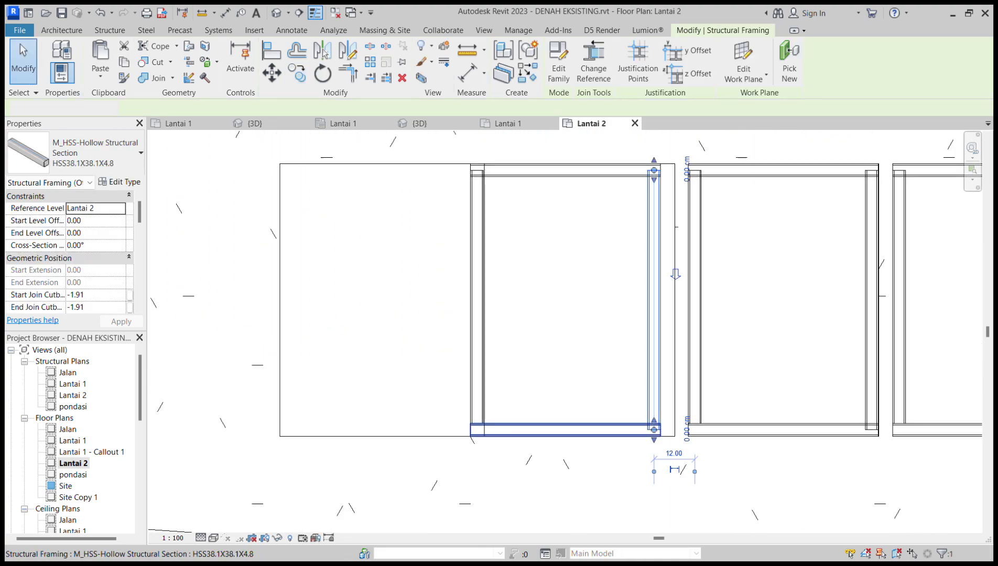
ctrl+click(603, 425)
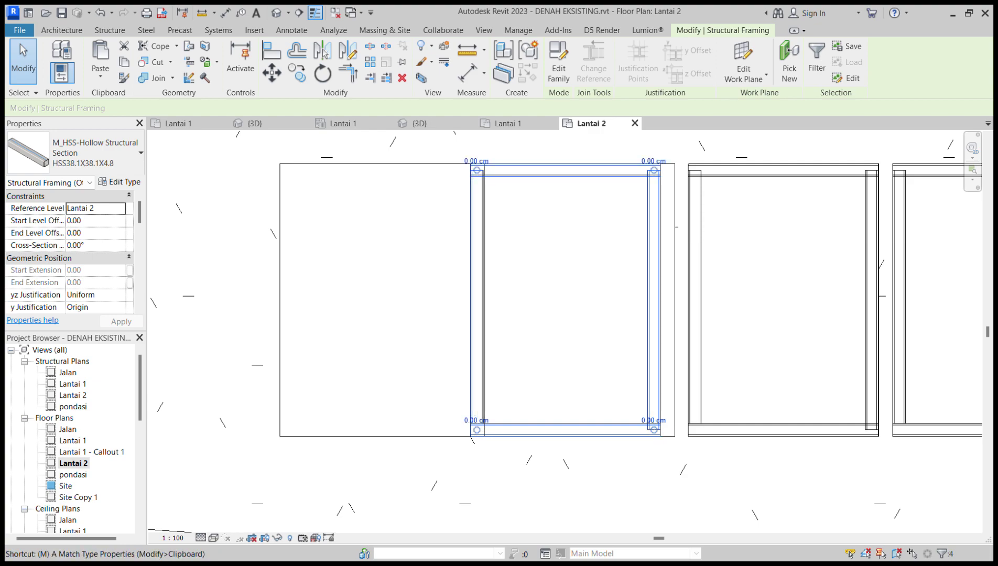
key(m)
key(v)
scroll(653, 441, up, 4)
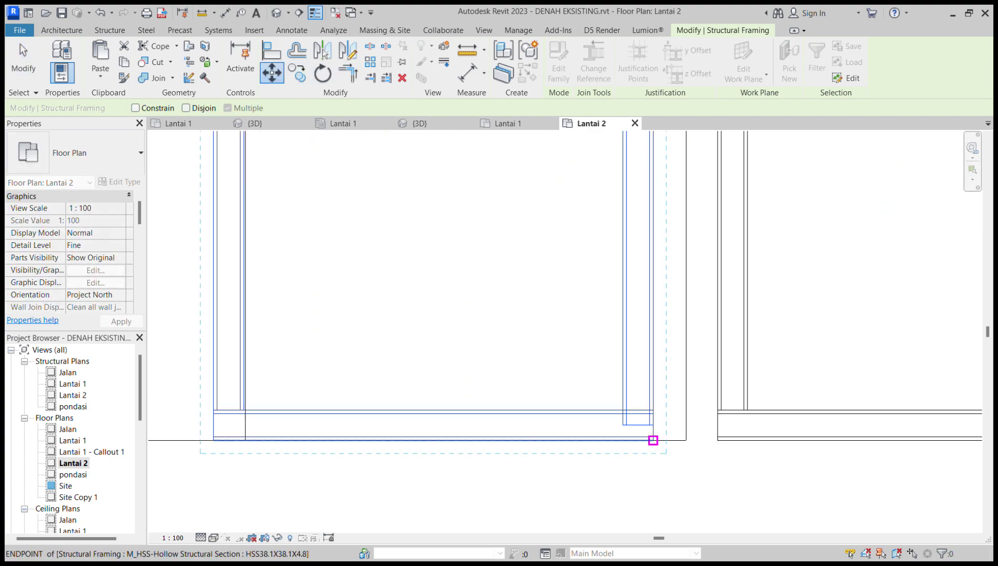
scroll(686, 440, down, 4)
key(Escape)
key(Escape)
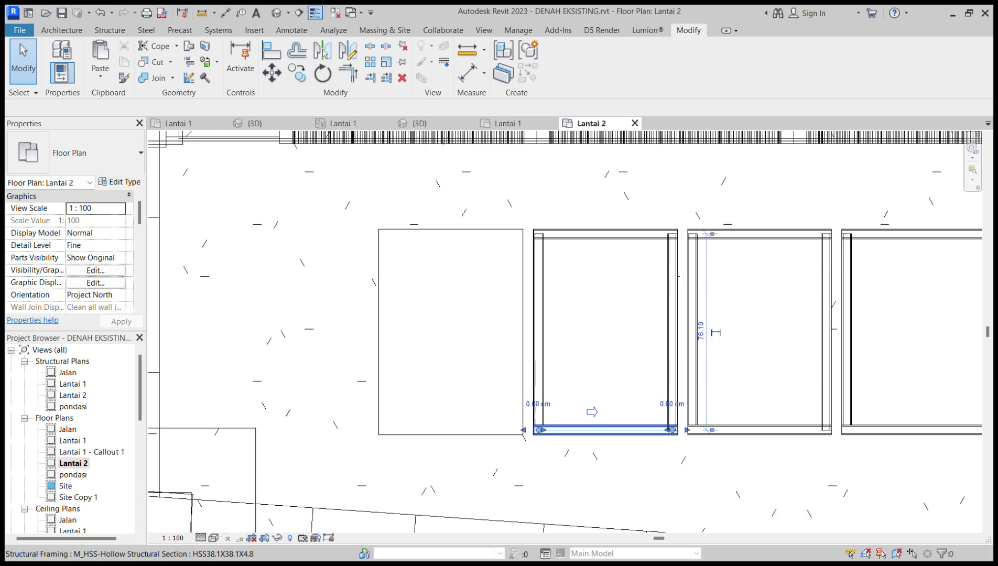
- Copy the third opening's four-beam frame to the last empty opening
ctrl+click(672, 370)
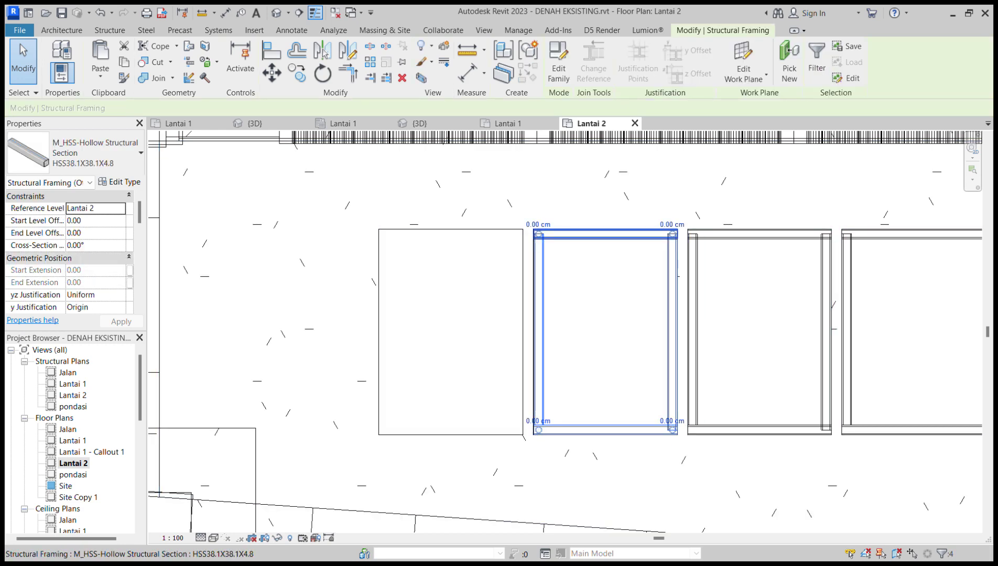
key(c)
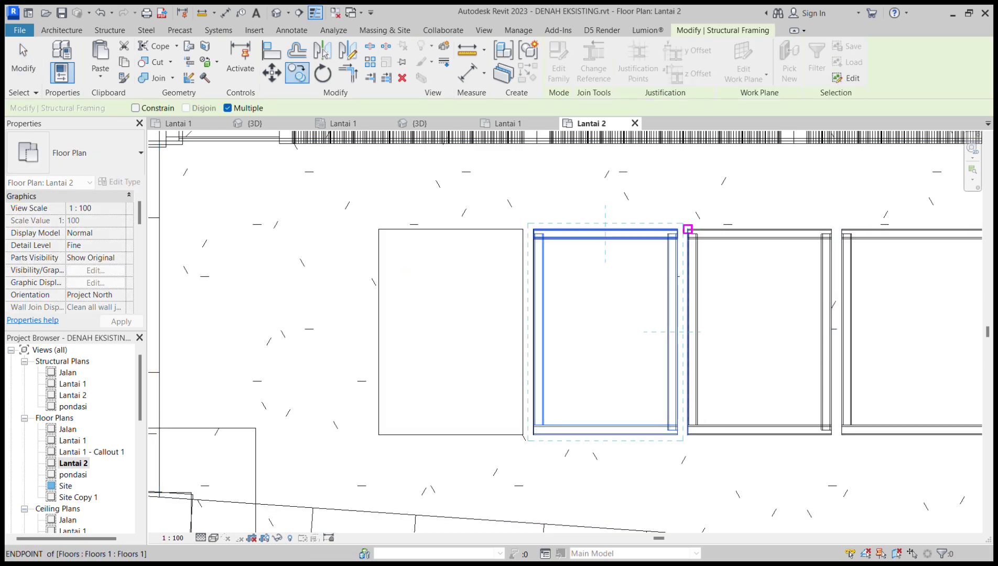
click(523, 229)
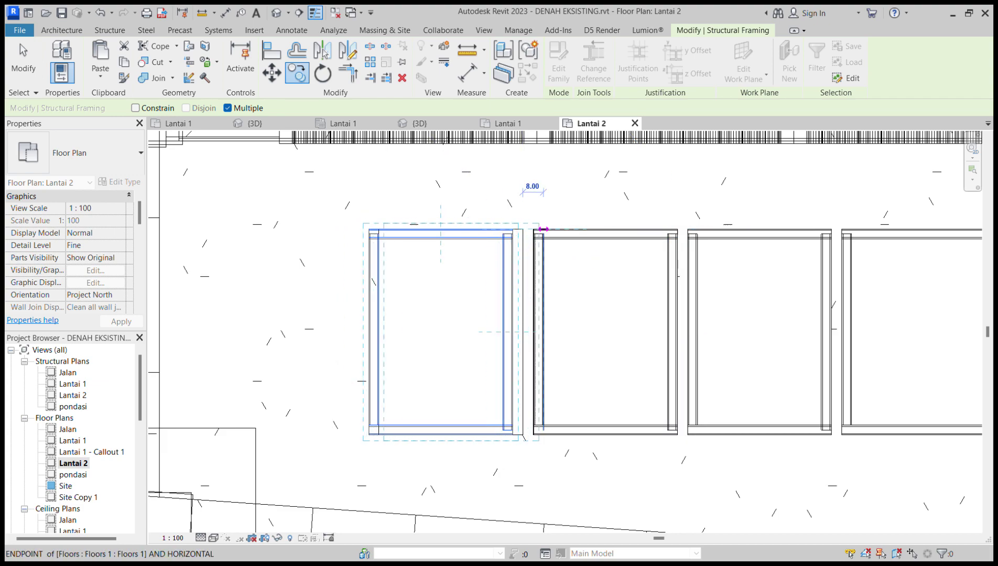
key(Escape)
- Move the last copied frame so its corner meets the corner of the fourth opening
scroll(489, 246, up, 2)
key(v)
scroll(546, 236, up, 2)
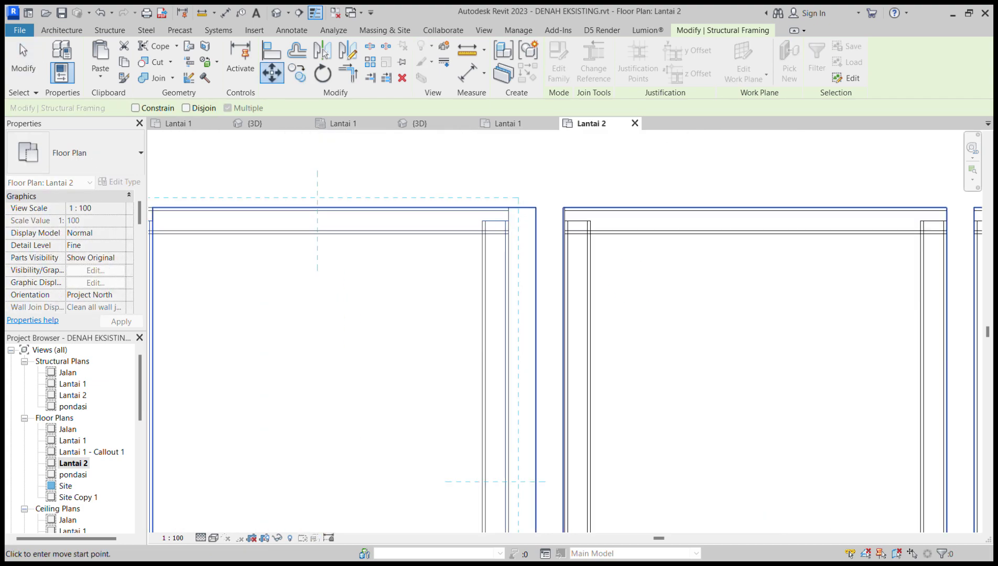
click(509, 208)
click(536, 208)
key(Escape)
scroll(547, 246, down, 4)
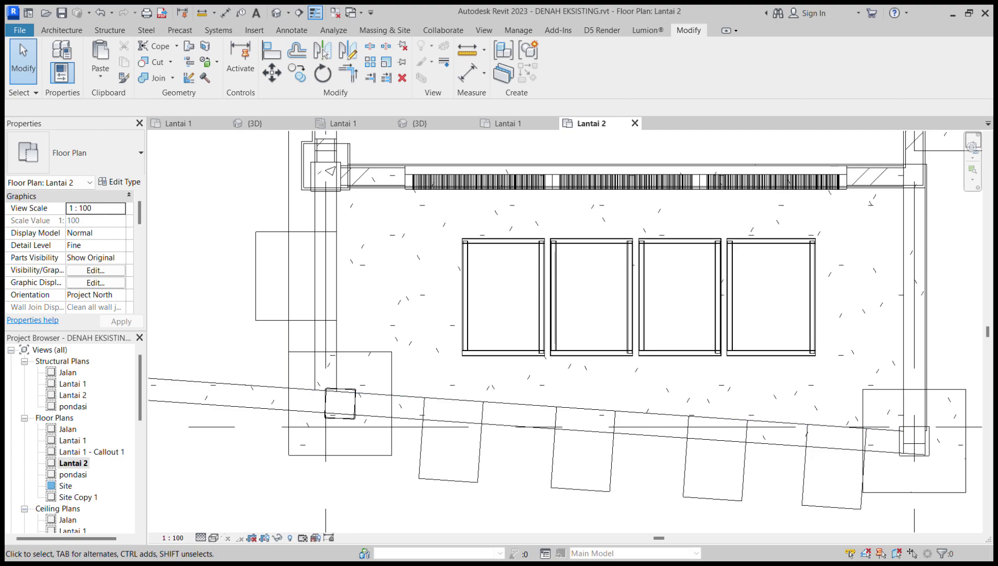
- Return to the {3D} view and check the beam frames in all four slab openings
scroll(73, 438, down, 5)
double_click(67, 485)
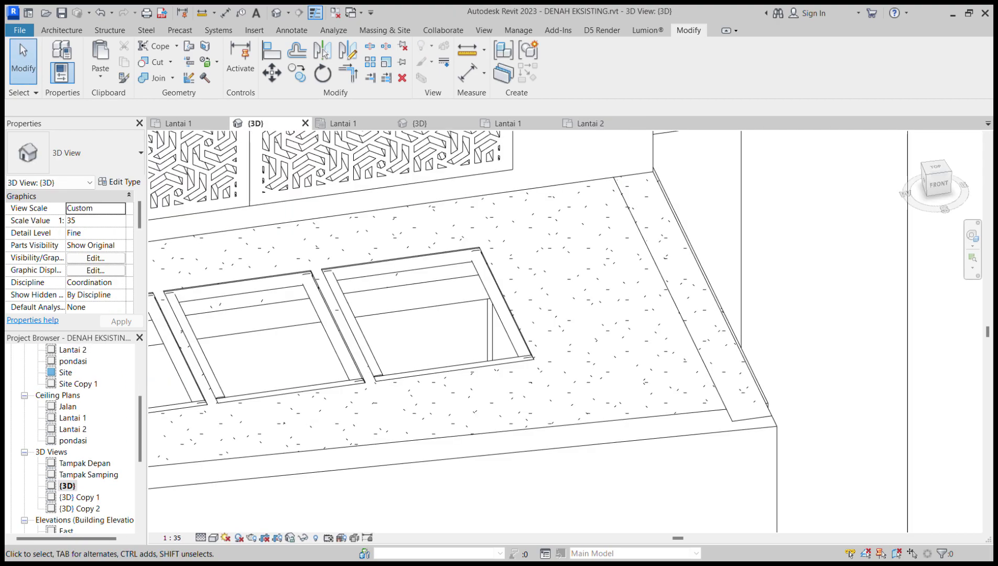
scroll(603, 314, down, 2)
shift+middle_drag(619, 315, 220, 321)
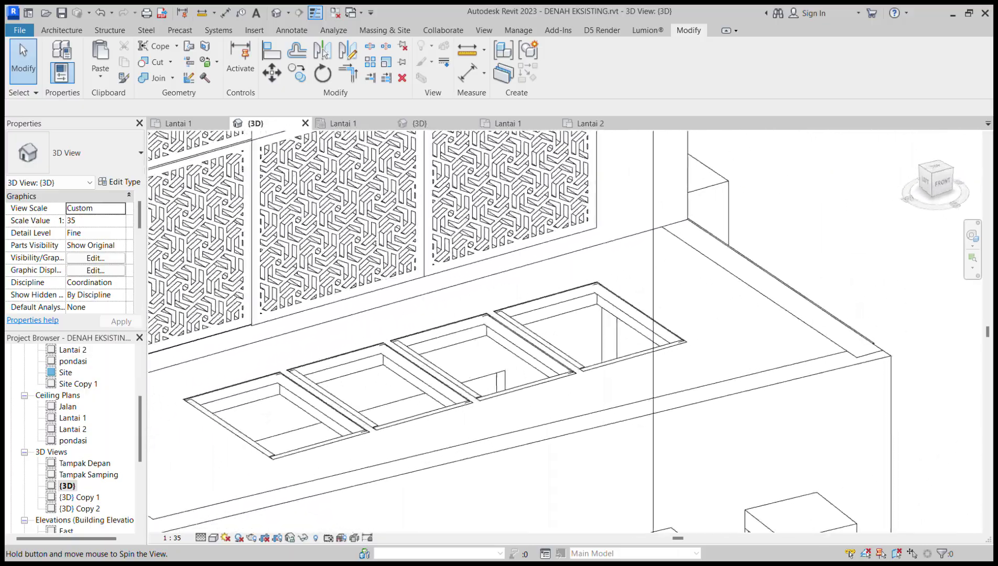
shift+middle_drag(566, 225, 608, 293)
scroll(471, 263, down, 4)
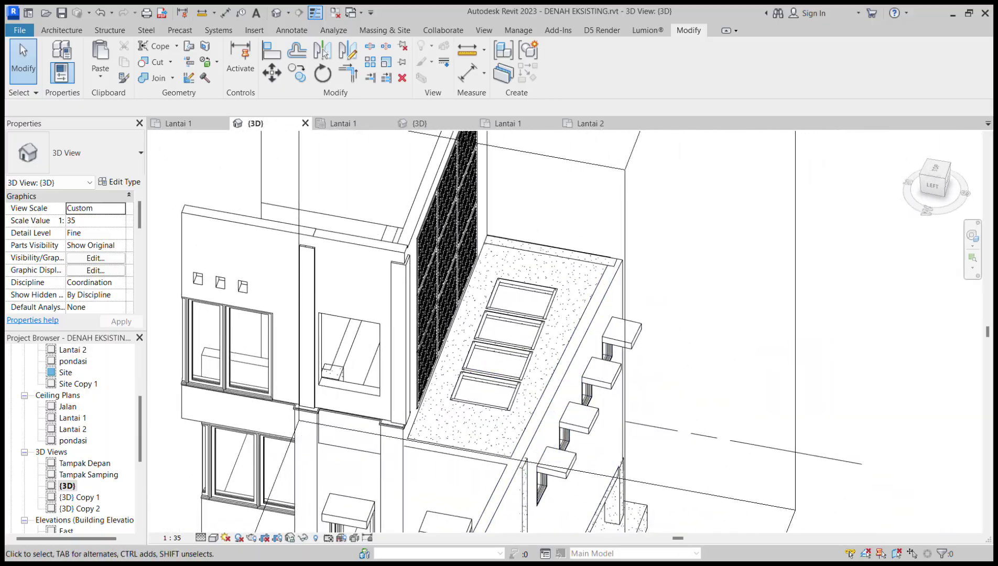
- Select the concrete floor with the four openings and start editing it in place
scroll(456, 409, down, 2)
mouse_move(456, 409)
shift+middle_down()
mouse_move(351, 367)
mouse_move(388, 401)
mouse_move(514, 406)
mouse_move(377, 401)
mouse_move(440, 407)
shift+middle_up()
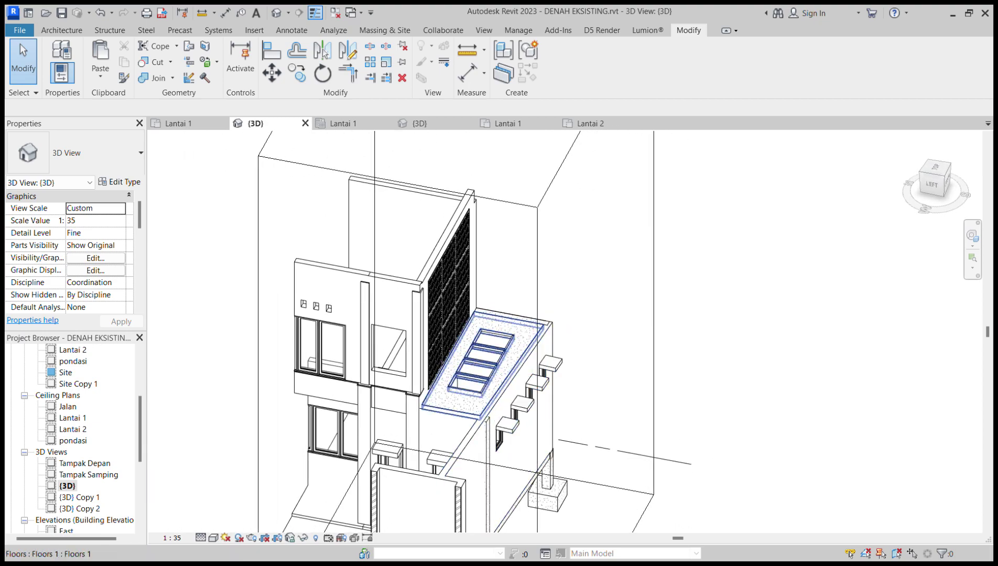
shift+middle_drag(461, 317, 469, 426)
click(470, 426)
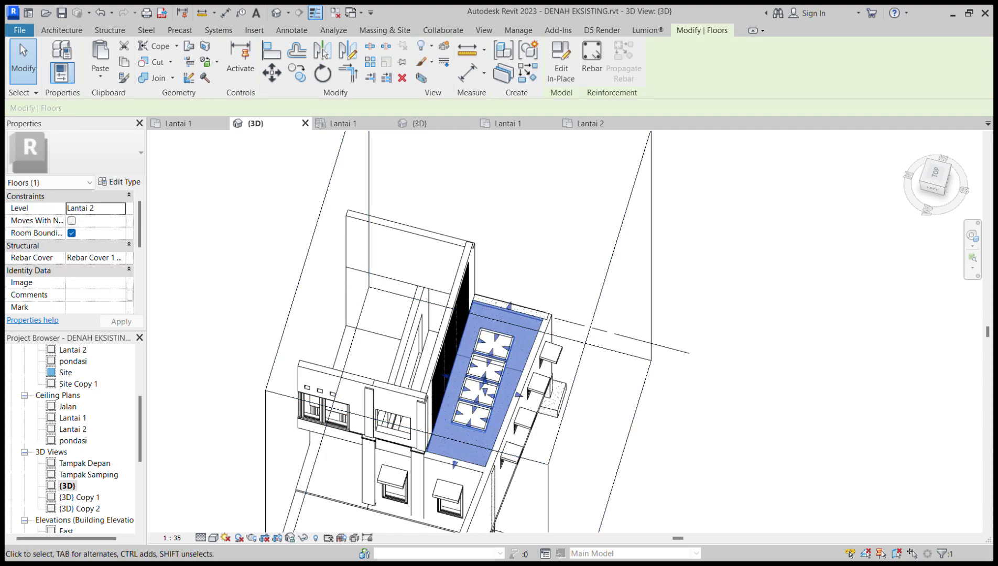
shift+middle_drag(562, 419, 502, 370)
scroll(502, 370, up, 3)
click(561, 62)
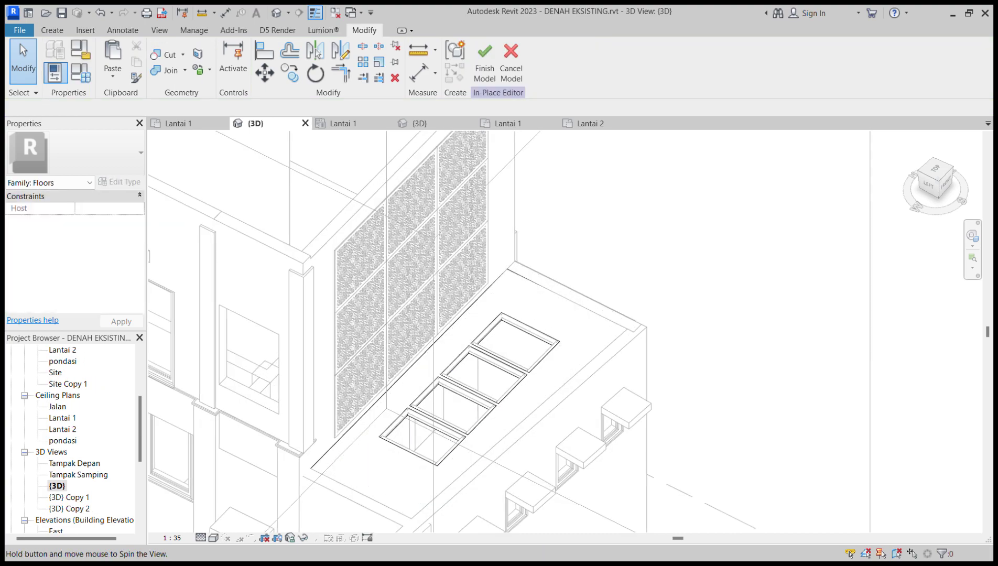
- Set the work plane to the top face of the 15 cm wall beside the patterned screen wall
shift+middle_drag(461, 336, 713, 328)
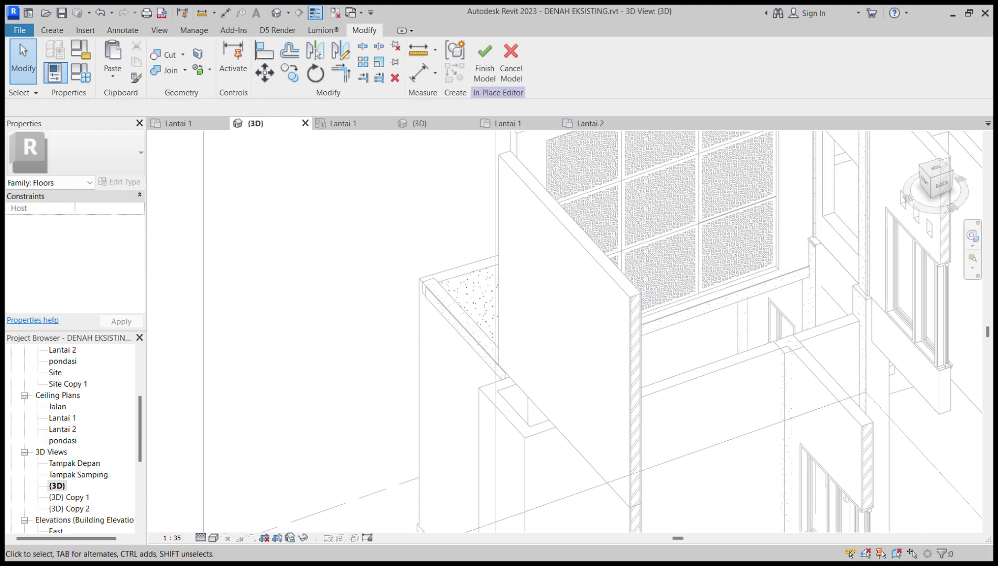
middle_drag(656, 361, 520, 341)
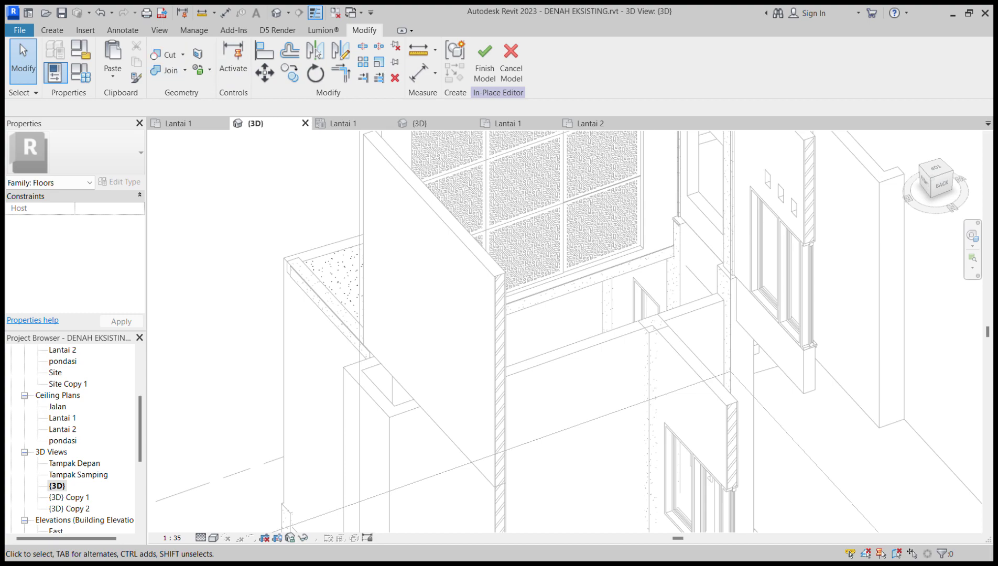
key(k)
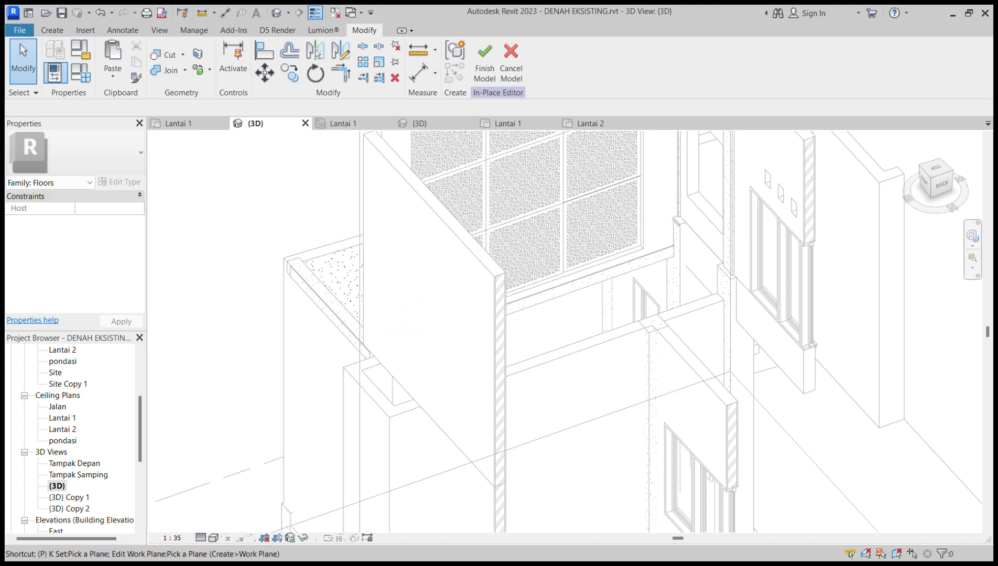
key(k)
click(548, 354)
shift+middle_drag(548, 336, 457, 362)
- Sketch a rectangular extrusion profile about 432.5 by 114 from the column corner to the opposite wall endpoint
click(52, 30)
click(114, 60)
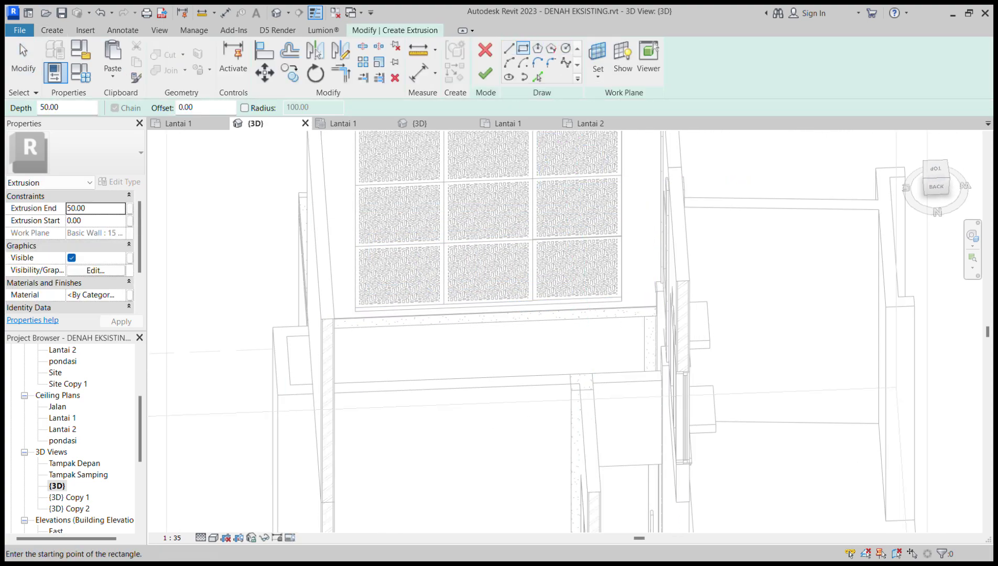
shift+middle_drag(620, 306, 687, 327)
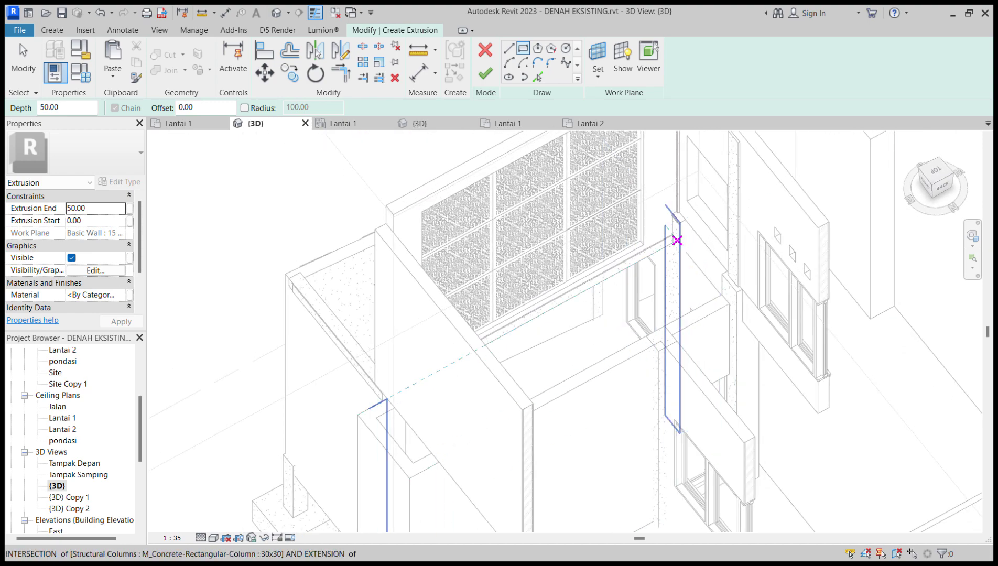
click(673, 236)
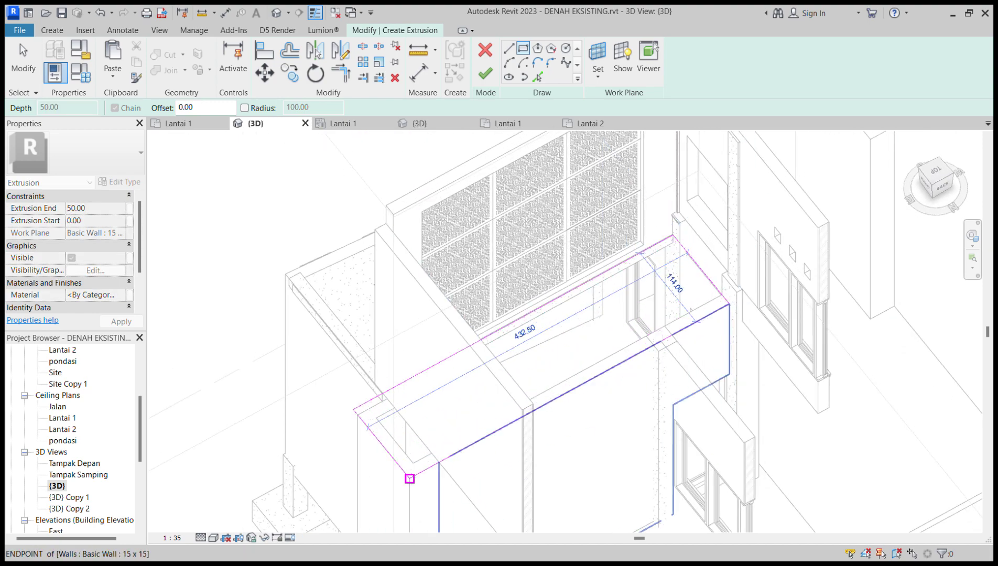
click(410, 478)
key(Escape)
- Shift the long sketch line nearest the slab with openings inward to the adjoining wall edge
scroll(483, 391, down, 2)
shift+middle_drag(483, 391, 530, 395)
scroll(531, 395, up, 2)
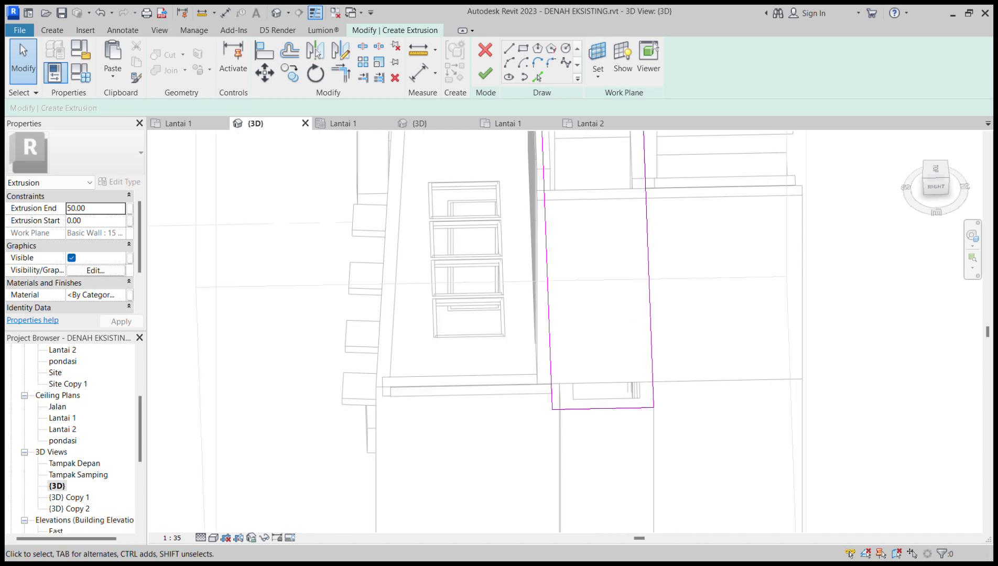
drag(551, 384, 562, 385)
key(Escape)
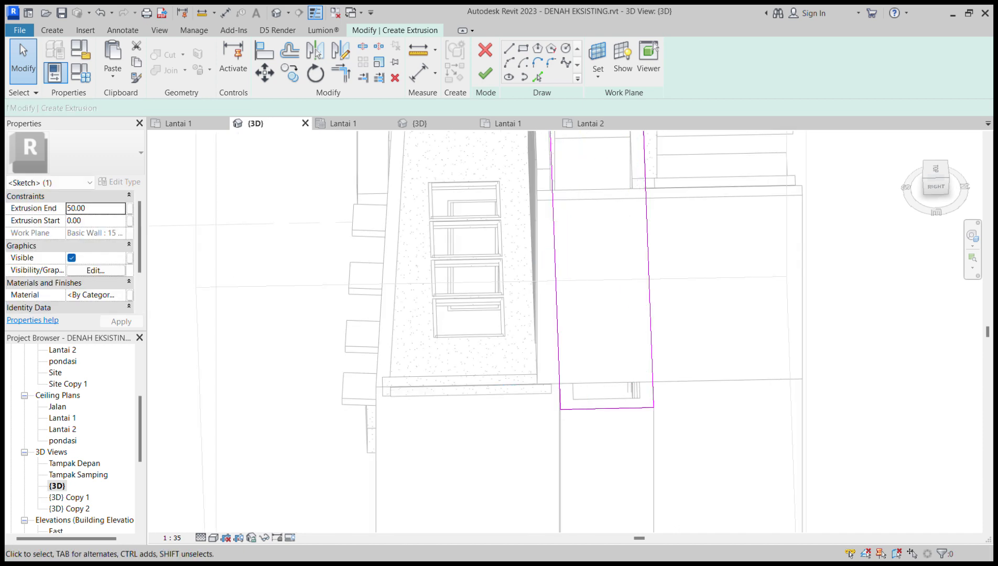
- Finish the extrusion sketch and set its depth to -12
scroll(566, 388, down, 3)
shift+middle_drag(566, 387, 456, 417)
click(485, 74)
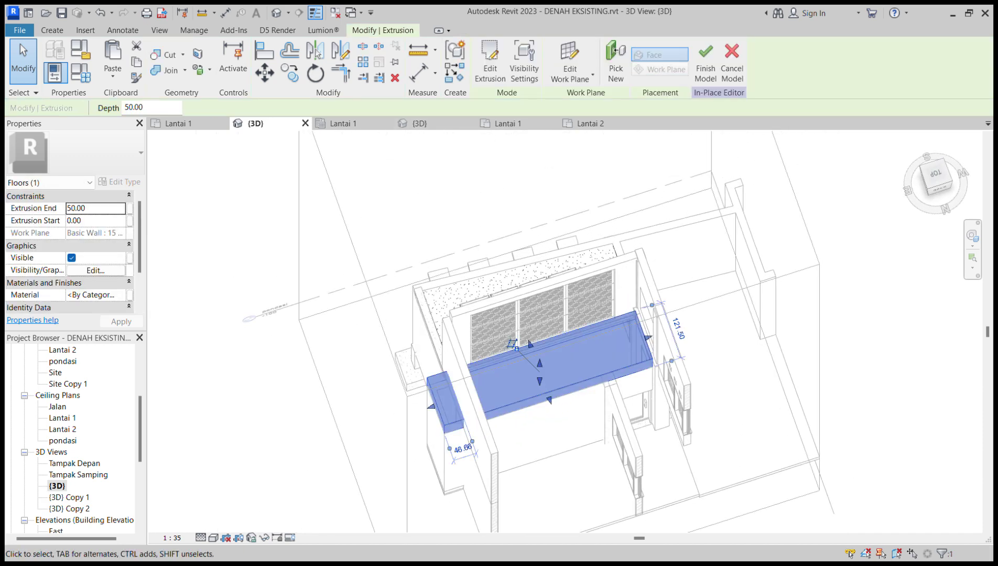
key(Return)
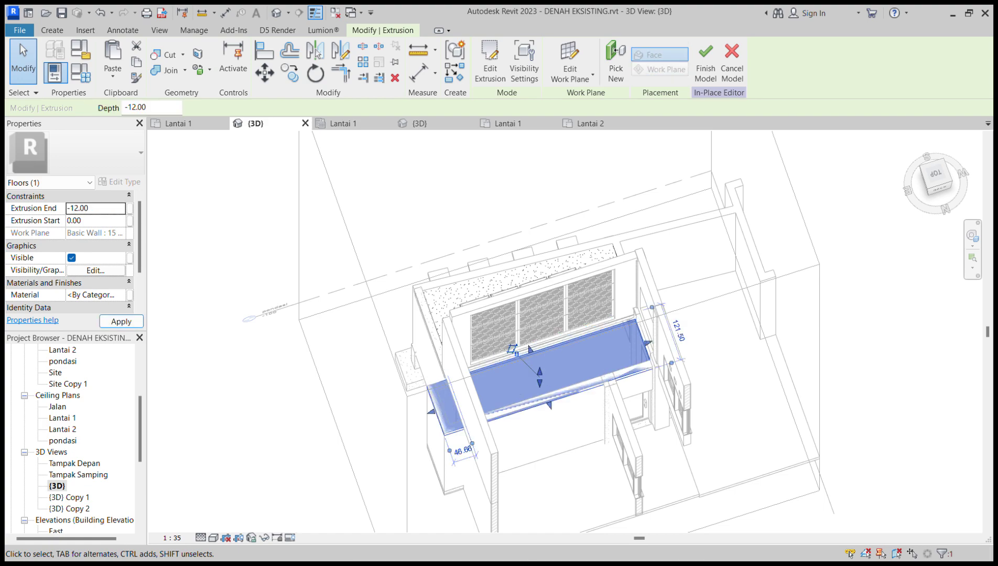
- Pull the new extrusion's long front edge and its short outer end inward to the wall faces
key(Escape)
scroll(537, 413, up, 2)
click(562, 399)
scroll(561, 401, up, 2)
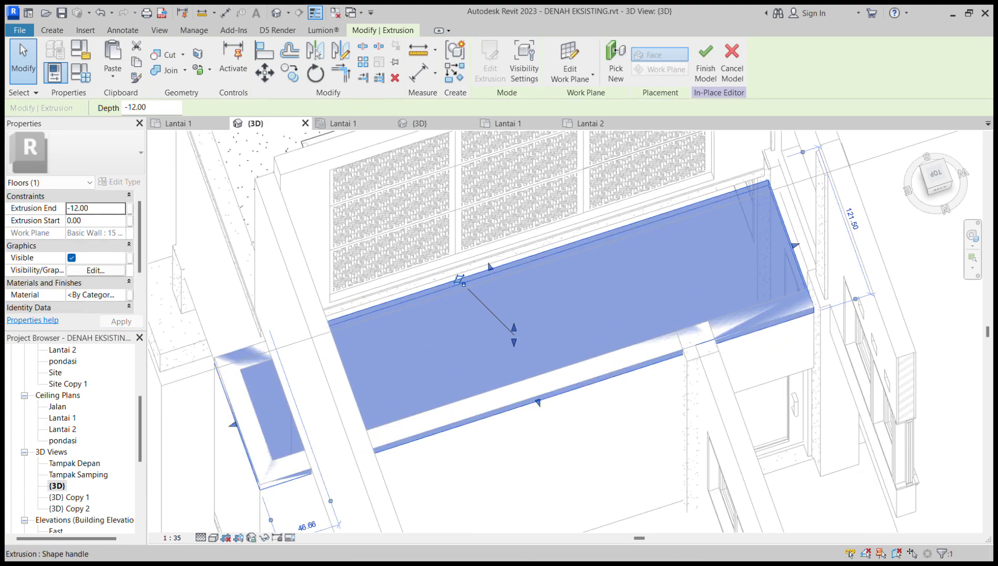
drag(459, 280, 482, 298)
drag(531, 385, 531, 384)
middle_drag(531, 384, 612, 385)
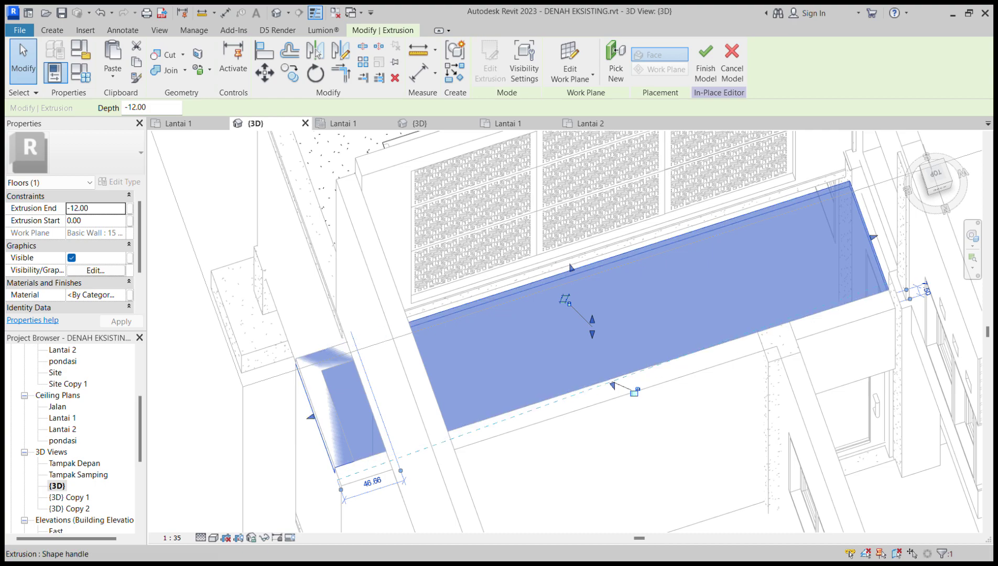
drag(311, 417, 333, 411)
key(Escape)
- Set the new slab extrusion's material to precast concrete
scroll(362, 408, down, 2)
shift+middle_drag(362, 409, 446, 352)
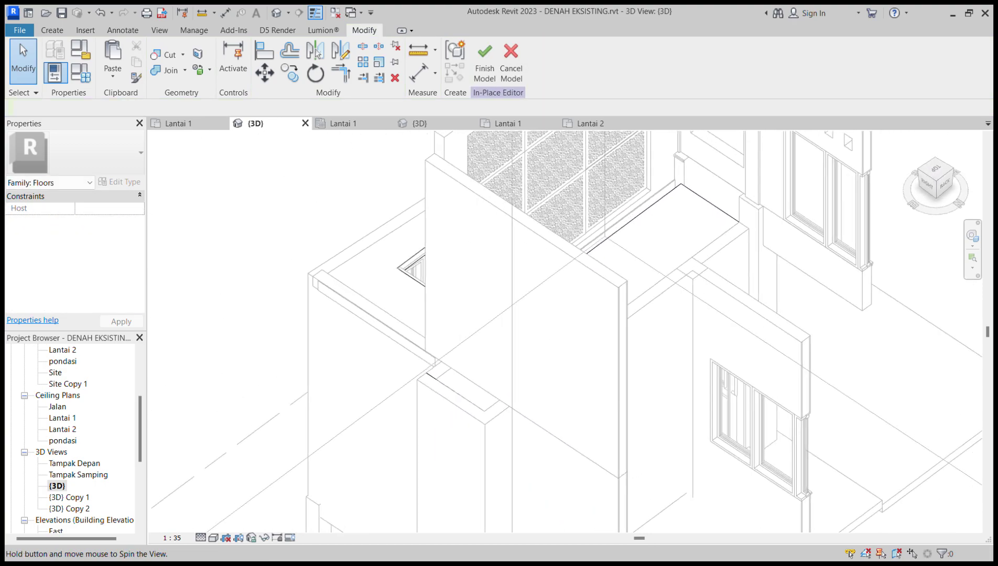
scroll(550, 336, down, 2)
shift+middle_drag(550, 336, 335, 378)
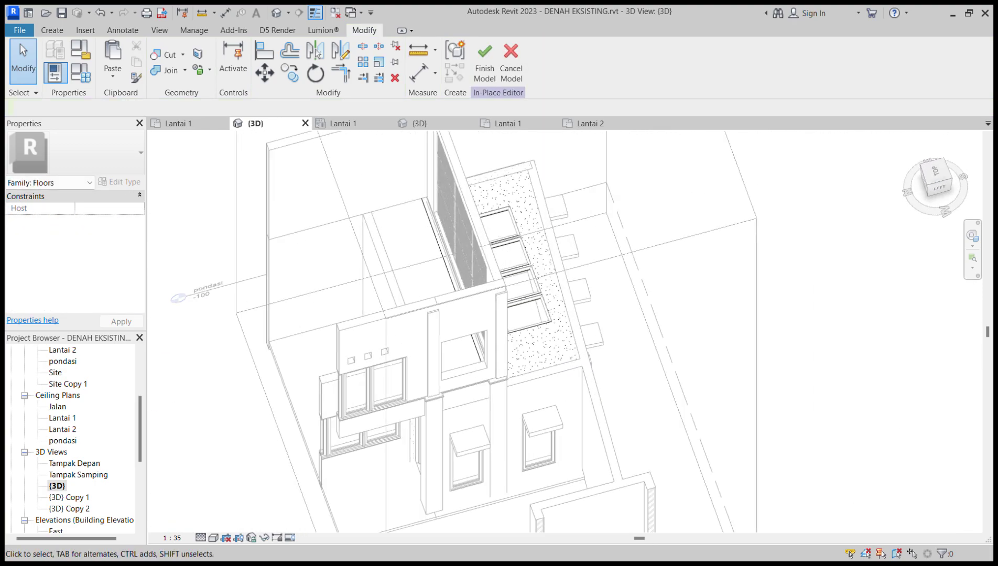
click(409, 247)
click(121, 295)
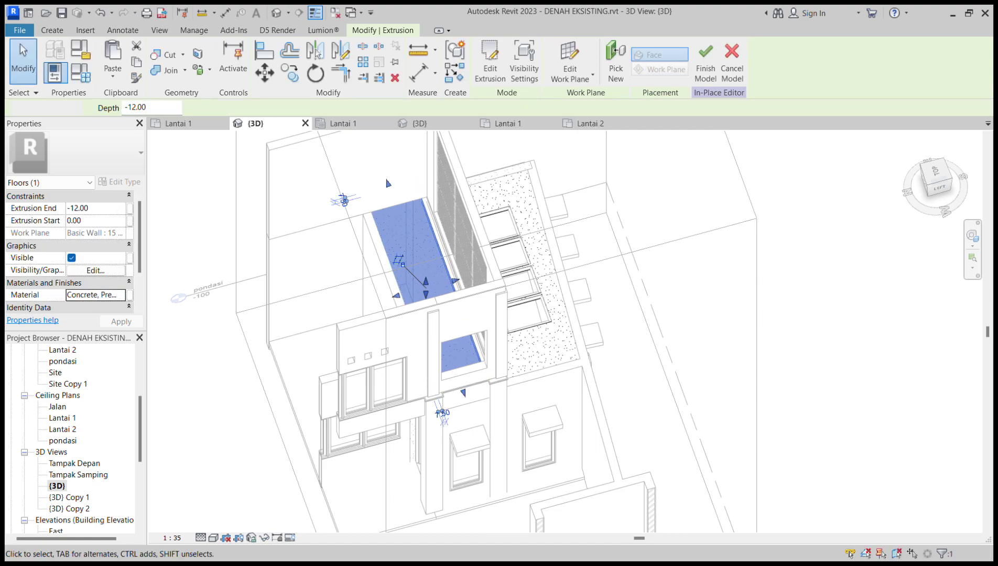
- Finish the in-place floor model with the added slab
key(Escape)
scroll(443, 278, down, 3)
shift+middle_drag(443, 278, 603, 236)
click(485, 61)
shift+middle_drag(671, 252, 393, 412)
scroll(499, 304, up, 7)
scroll(431, 419, down, 9)
scroll(425, 428, up, 6)
- Switch to the {3D} view of STRUKTUR (1).rvt and leave the shaft opening sketch
click(420, 123)
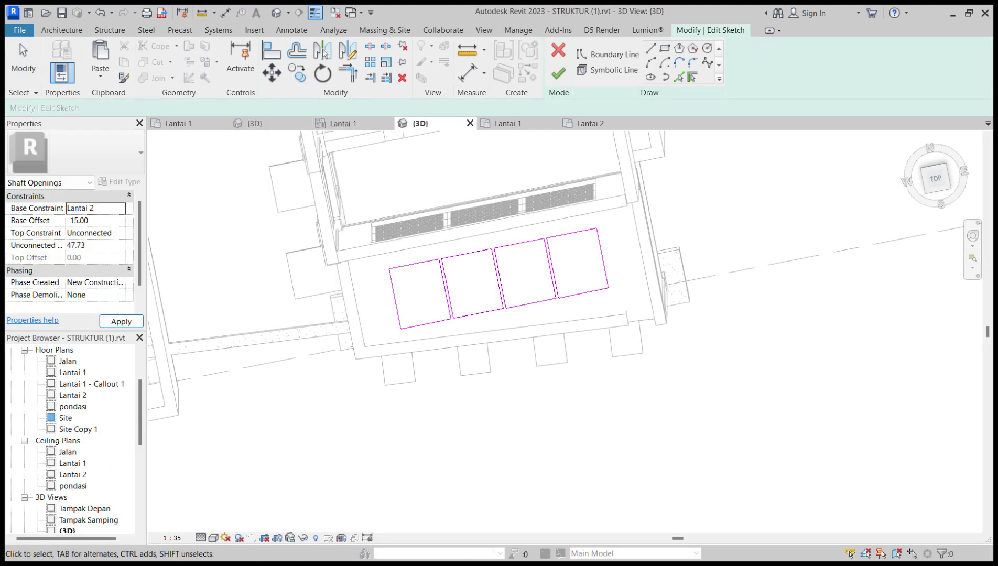
scroll(278, 361, down, 5)
click(286, 456)
shift+middle_drag(409, 398, 524, 283)
scroll(488, 314, up, 5)
shift+middle_drag(566, 226, 420, 354)
scroll(524, 251, up, 2)
click(414, 272)
click(524, 351)
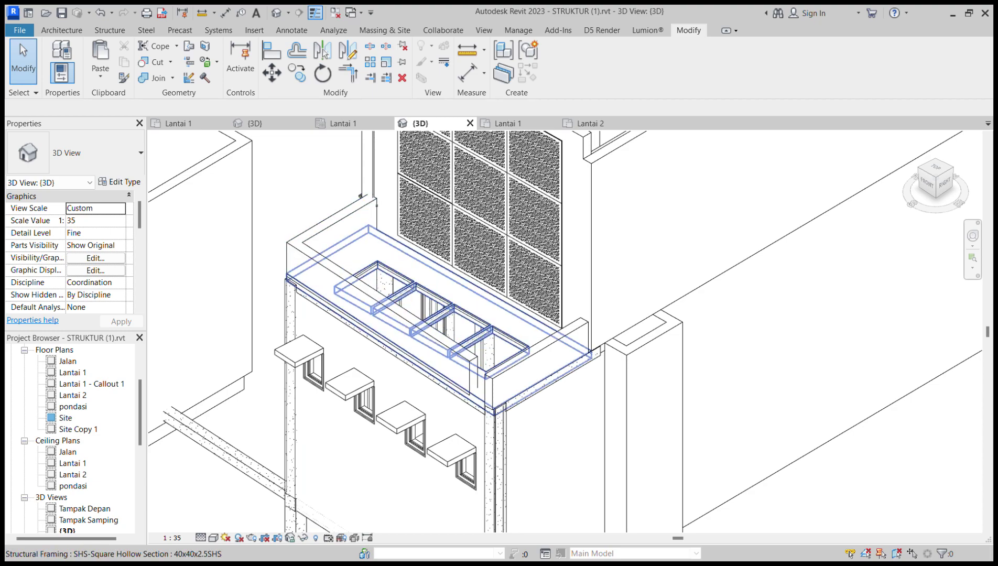
- Examine the columns, footings and ground beams in the STRUKTUR (1) {3D} and Lantai 1 views, and return to the DENAH EKSISTING {3D} view
middle_drag(419, 354, 437, 269)
scroll(437, 269, down, 1)
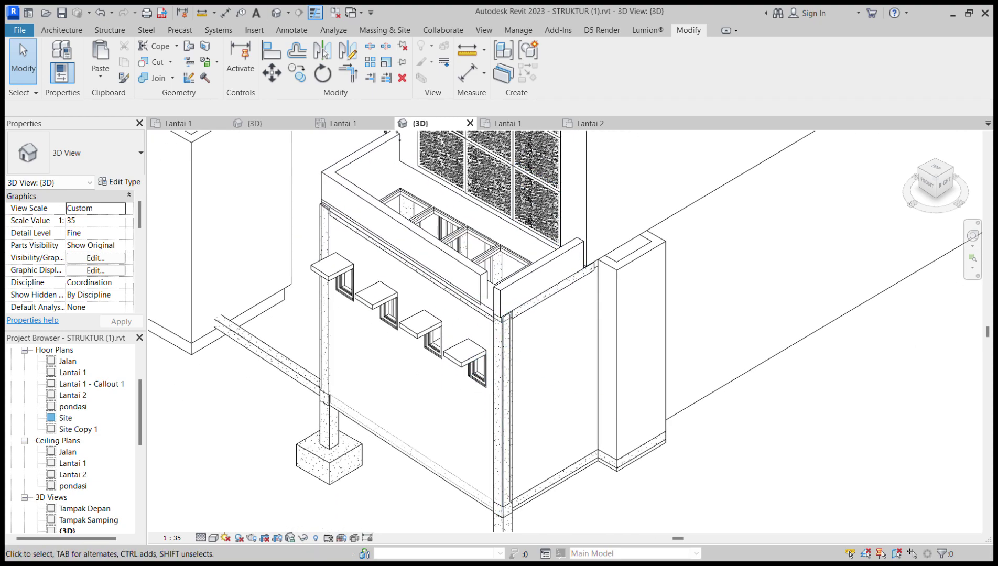
scroll(379, 434, down, 4)
shift+middle_drag(383, 431, 417, 427)
scroll(430, 378, up, 5)
shift+middle_drag(430, 379, 540, 332)
scroll(414, 341, down, 4)
scroll(445, 388, up, 4)
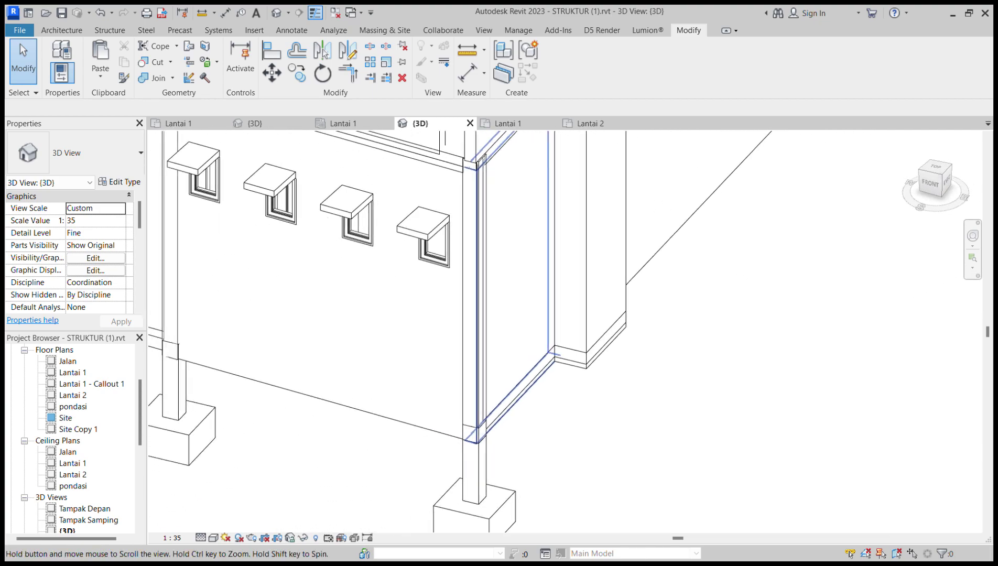
scroll(548, 415, down, 4)
key(alt)
click(179, 124)
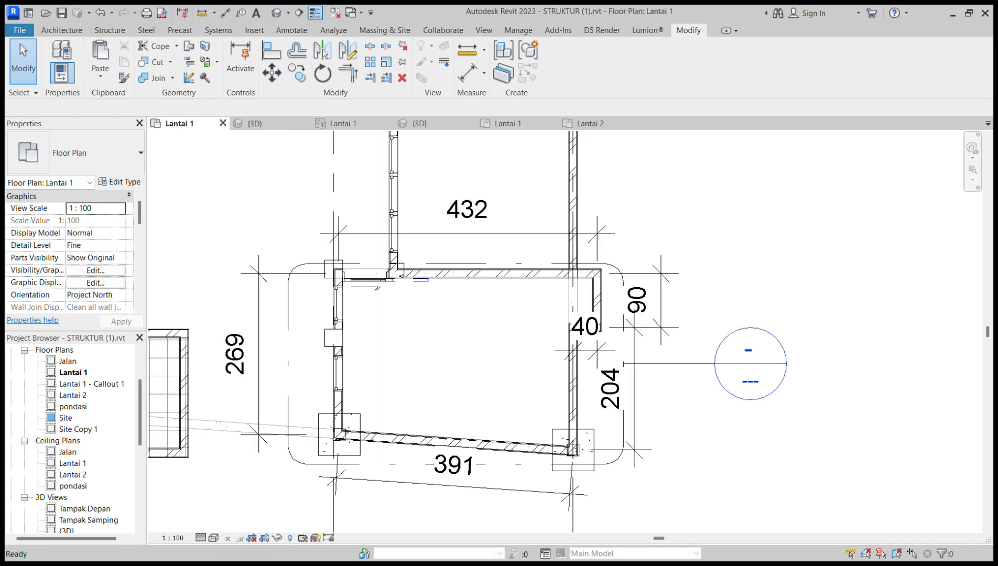
scroll(478, 384, up, 2)
click(255, 124)
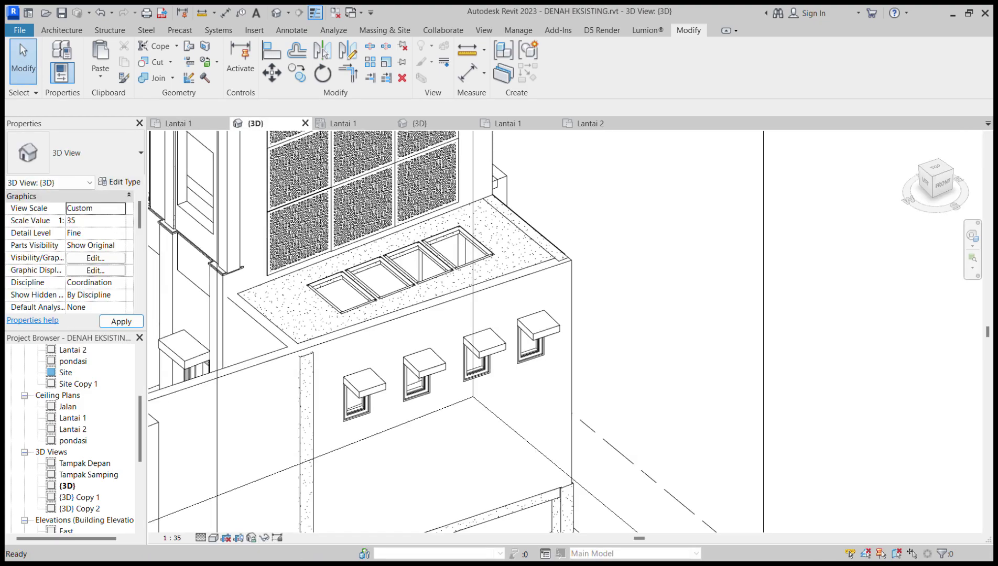
- Shorten the sloof beam below the four small windows by moving its end from the corner column to the middle column
scroll(506, 375, down, 4)
shift+middle_drag(506, 375, 445, 357)
scroll(461, 388, up, 2)
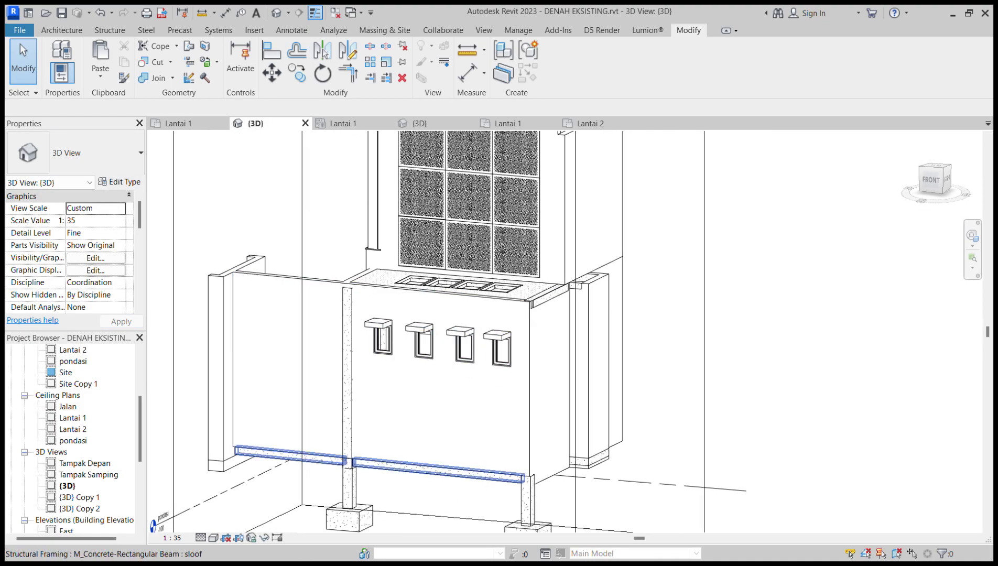
click(524, 477)
scroll(528, 474, up, 2)
shift+middle_drag(528, 474, 622, 423)
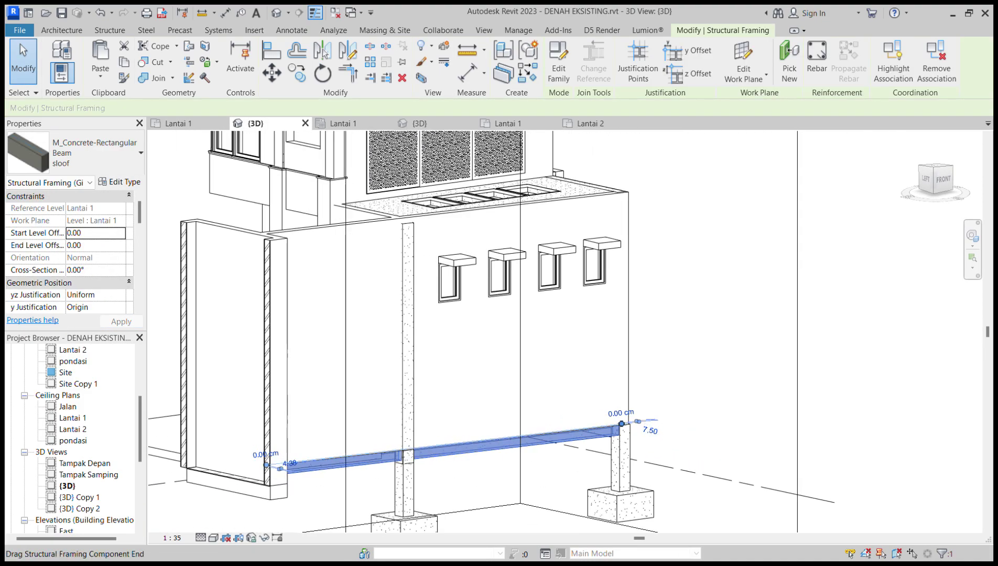
drag(622, 424, 401, 450)
shift+middle_drag(445, 446, 422, 490)
scroll(422, 488, up, 4)
drag(407, 425, 421, 421)
key(Escape)
- Examine the remaining ground beams, wall bases and footings from below
scroll(428, 417, down, 3)
shift+middle_drag(571, 430, 543, 341)
scroll(540, 379, down, 3)
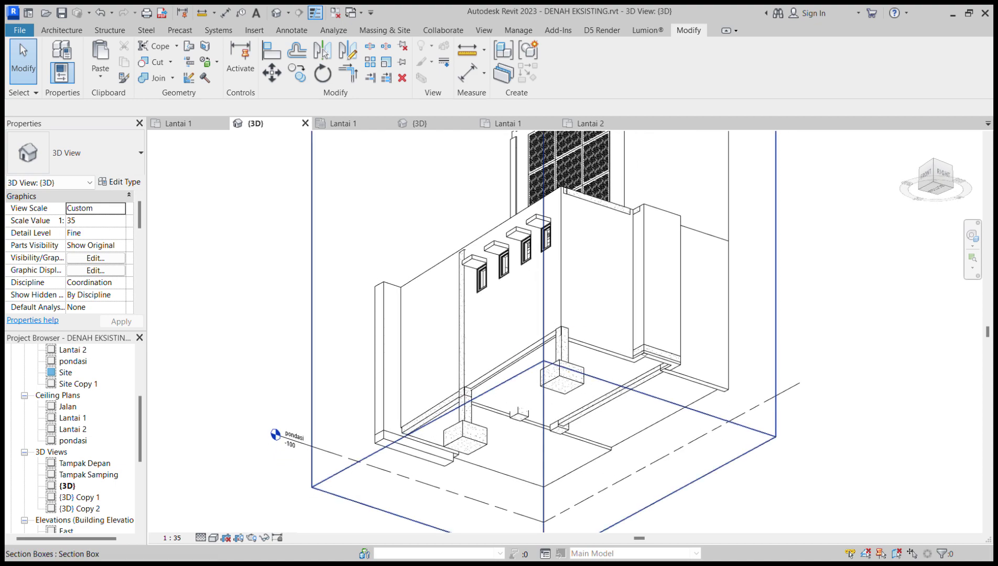
shift+middle_drag(582, 372, 569, 343)
scroll(571, 343, up, 2)
click(664, 347)
scroll(671, 353, up, 2)
key(Escape)
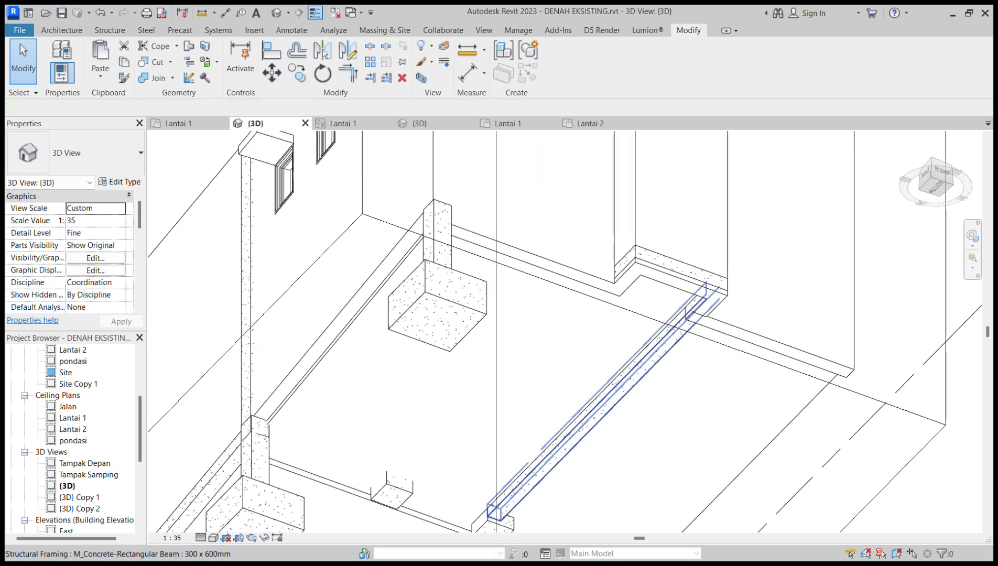
click(668, 353)
key(Escape)
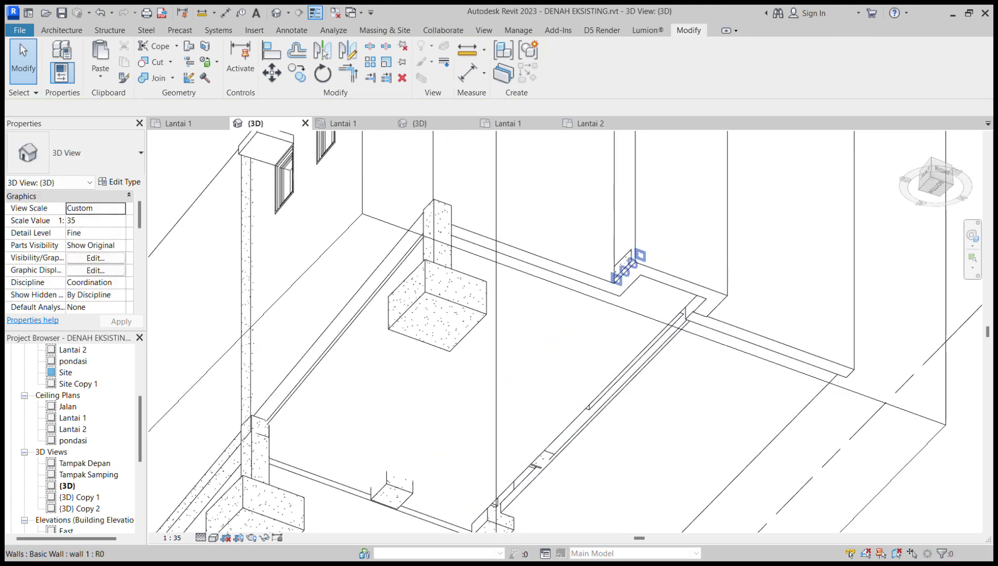
scroll(618, 257, up, 4)
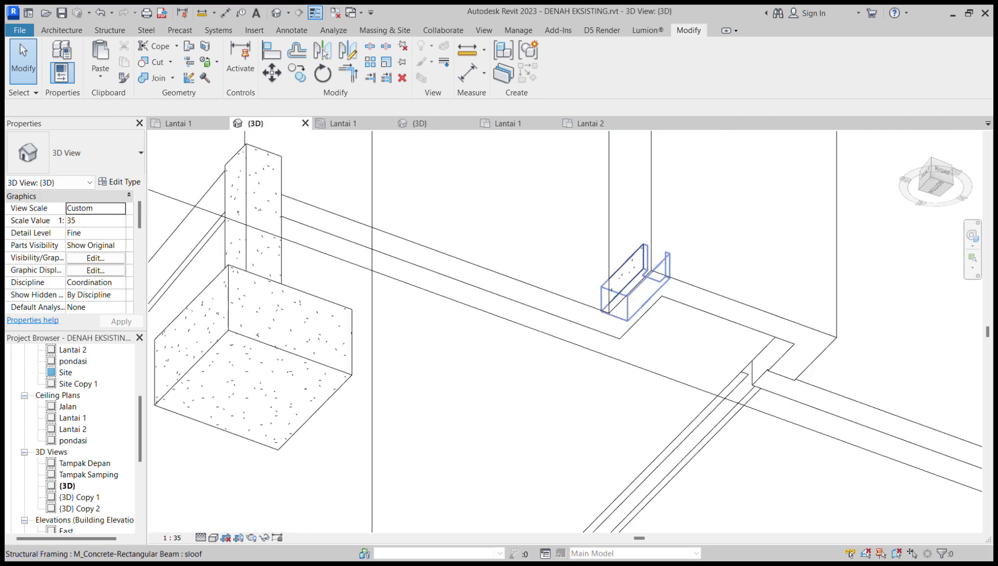
scroll(632, 274, down, 4)
scroll(451, 249, down, 6)
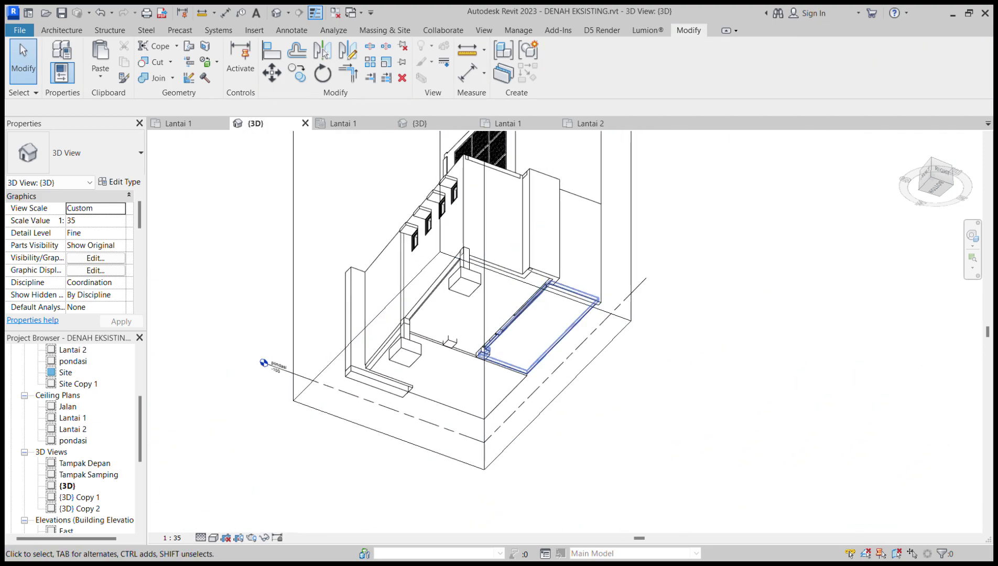
- Delete the rectangular footing under the corner column beside the four small windows
scroll(463, 313, up, 2)
shift+middle_drag(469, 269, 612, 401)
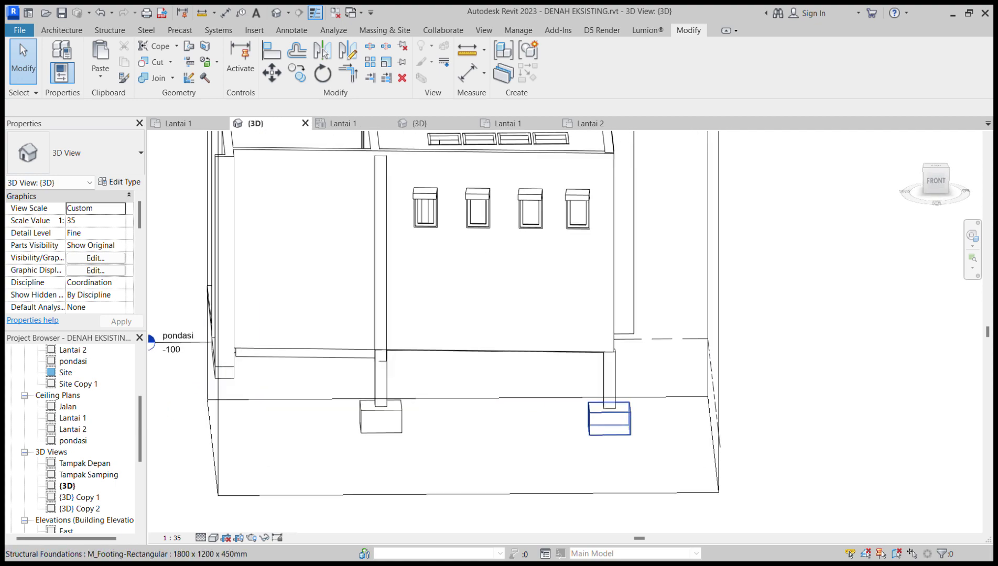
drag(611, 412, 560, 390)
key(ctrl+z)
click(613, 408)
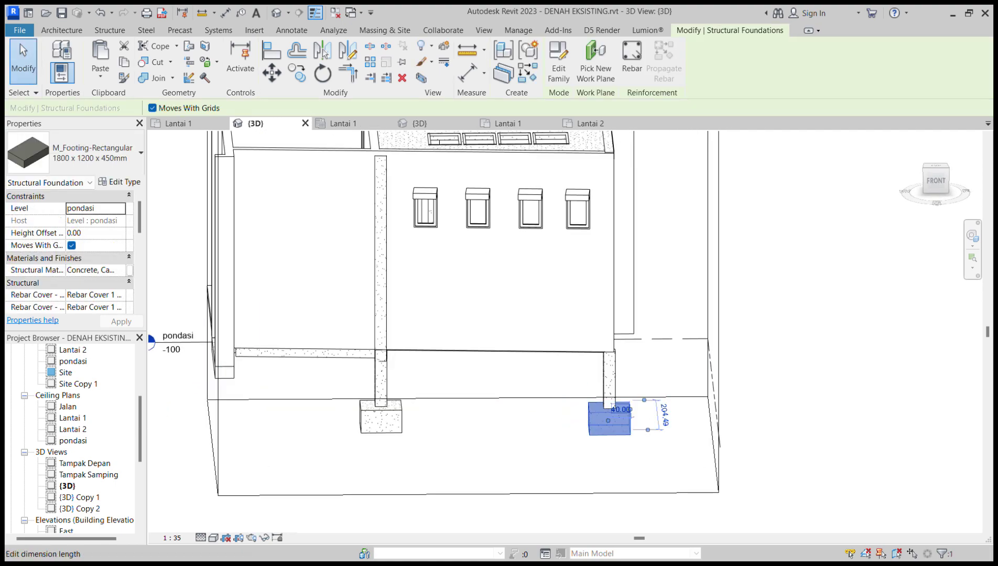
key(Delete)
- Try deleting the footing under the middle column and undo that deletion
click(388, 417)
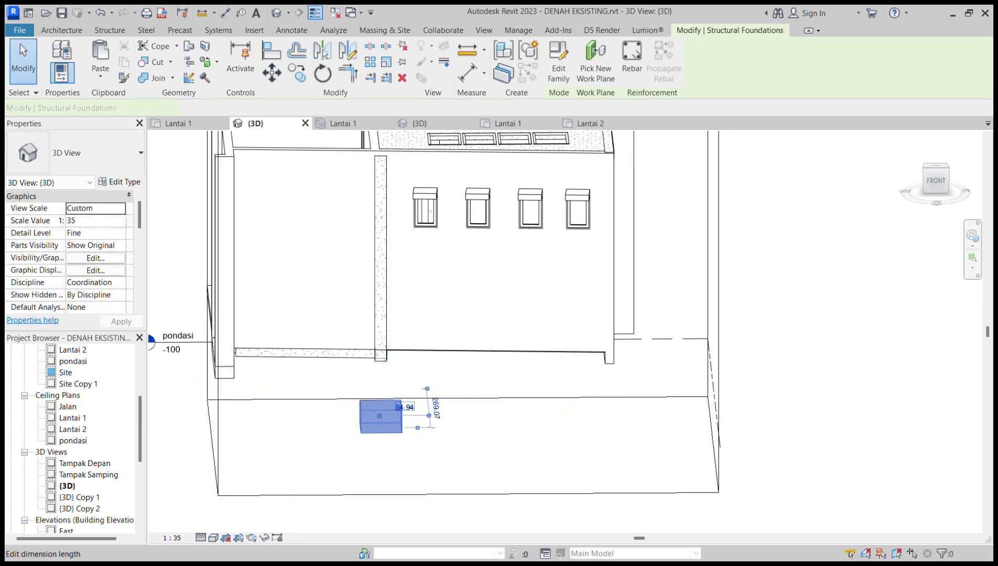
key(Delete)
scroll(395, 413, down, 2)
scroll(396, 413, up, 2)
key(ctrl+z)
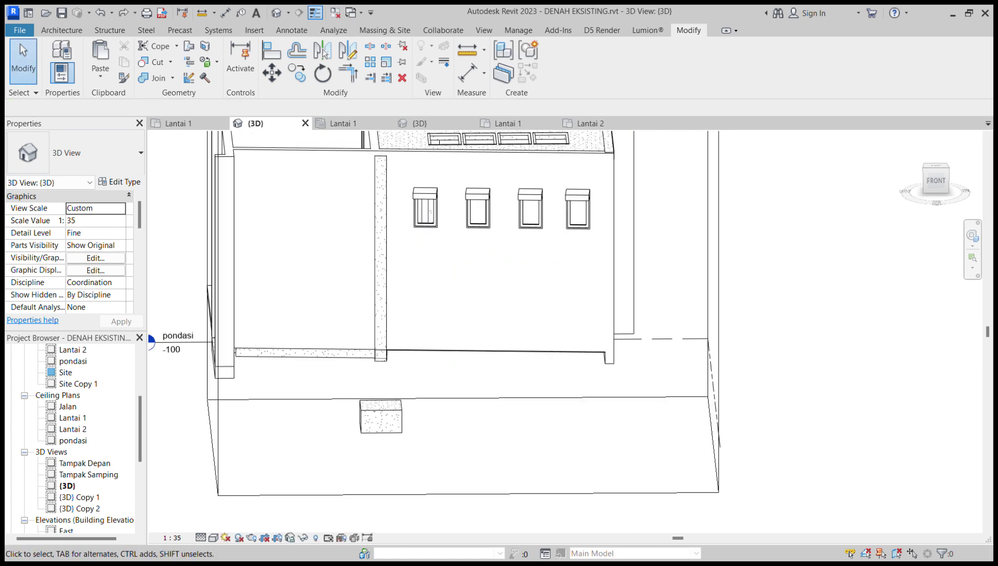
- Delete the short foundation column below the middle column and the rectangular footing under it
click(380, 377)
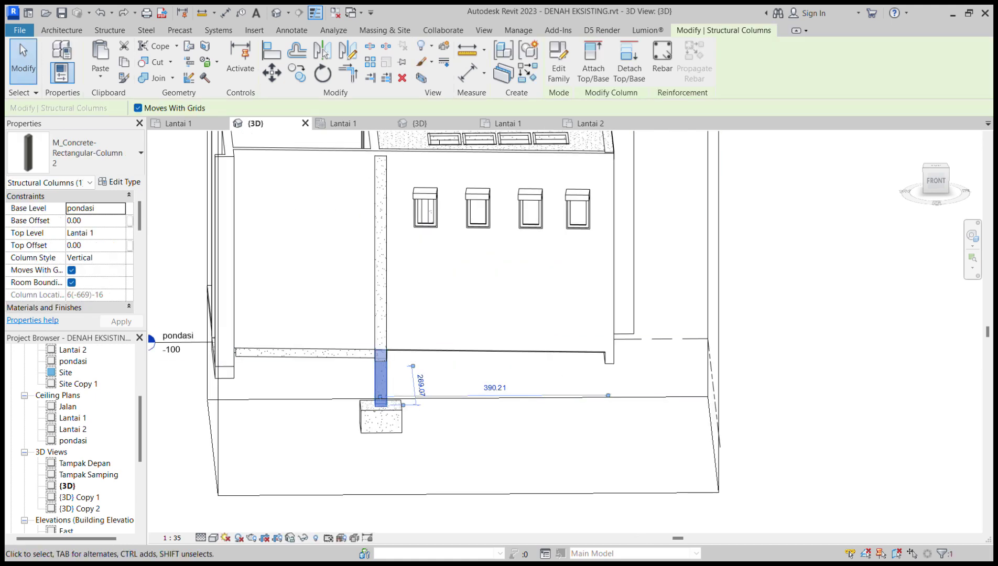
scroll(69, 252, down, 2)
scroll(69, 251, up, 2)
key(Delete)
click(382, 418)
key(Delete)
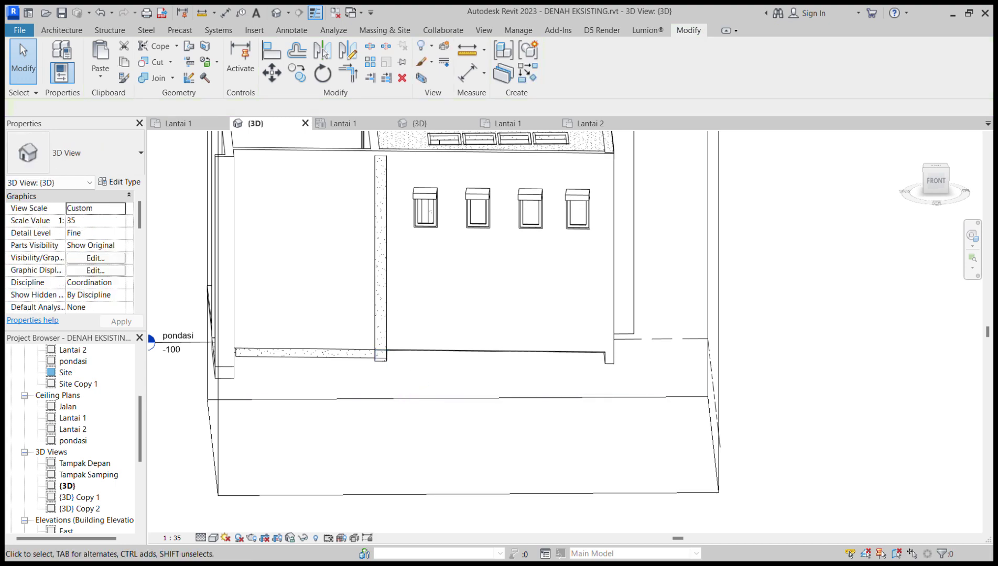
- Examine the middle column and the remaining ground beams and footings around it from the front and at an angle
middle_drag(392, 325, 396, 403)
click(385, 385)
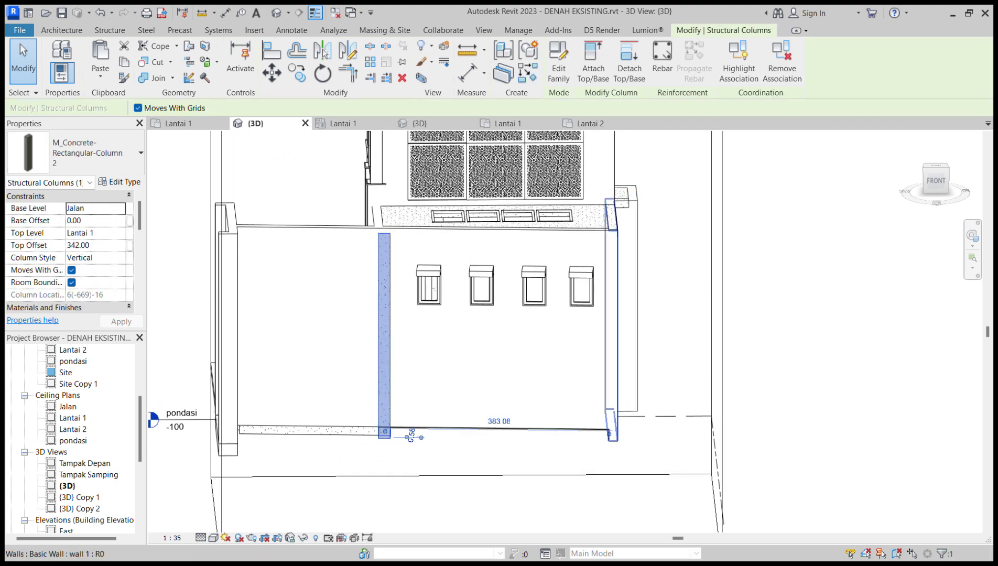
scroll(612, 424, down, 3)
key(Escape)
shift+middle_drag(507, 344, 488, 348)
shift+middle_drag(376, 476, 470, 310)
shift+middle_drag(304, 320, 478, 420)
click(480, 424)
key(Escape)
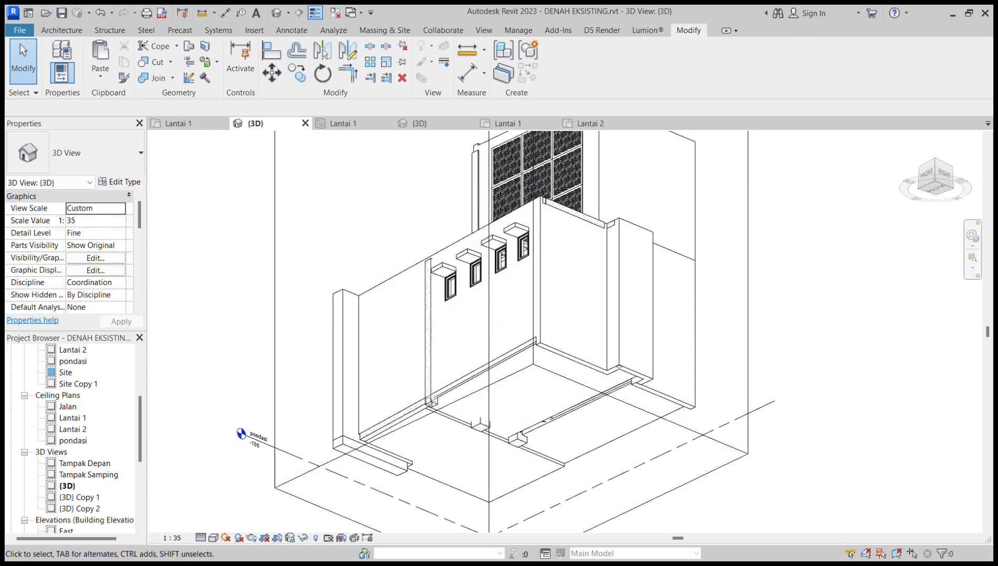
click(109, 30)
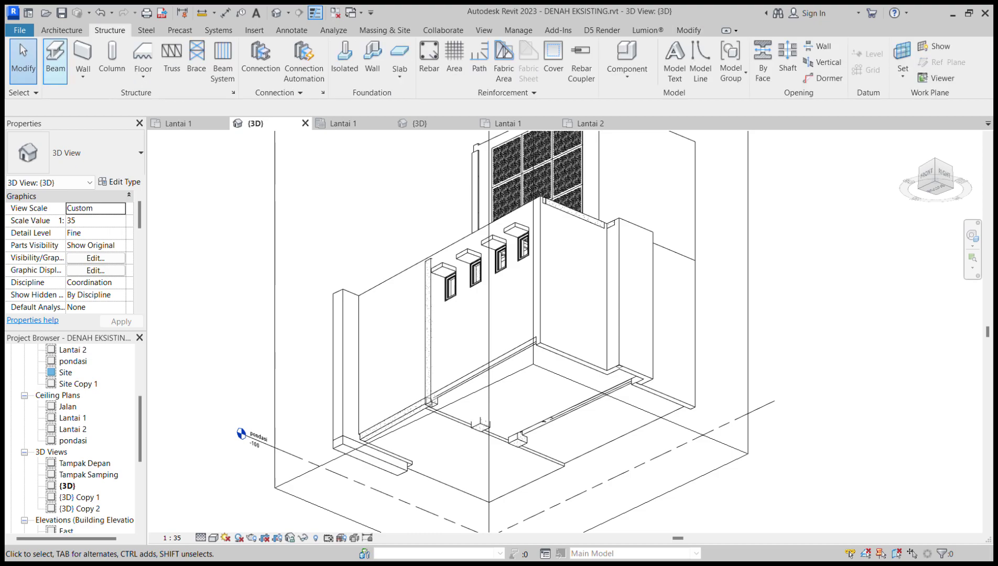
click(55, 61)
shift+middle_drag(472, 325, 551, 344)
scroll(498, 336, up, 2)
middle_drag(551, 344, 566, 446)
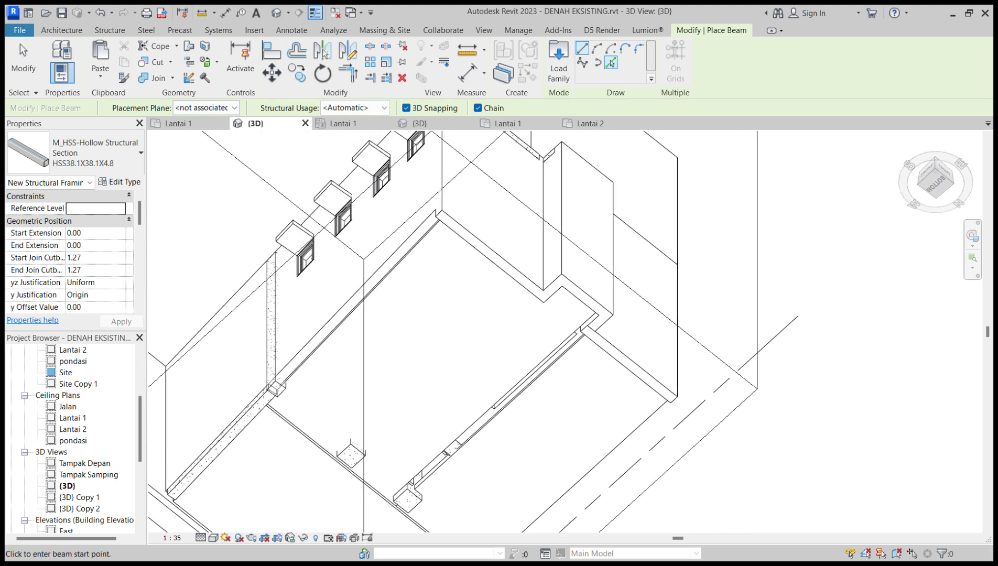
key(p)
key(l)
scroll(362, 293, up, 2)
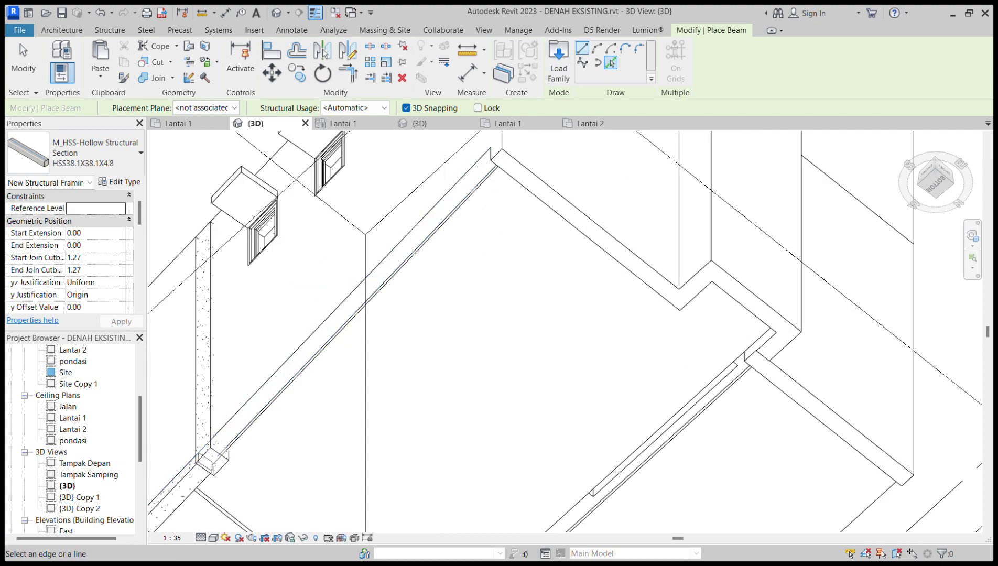
click(582, 48)
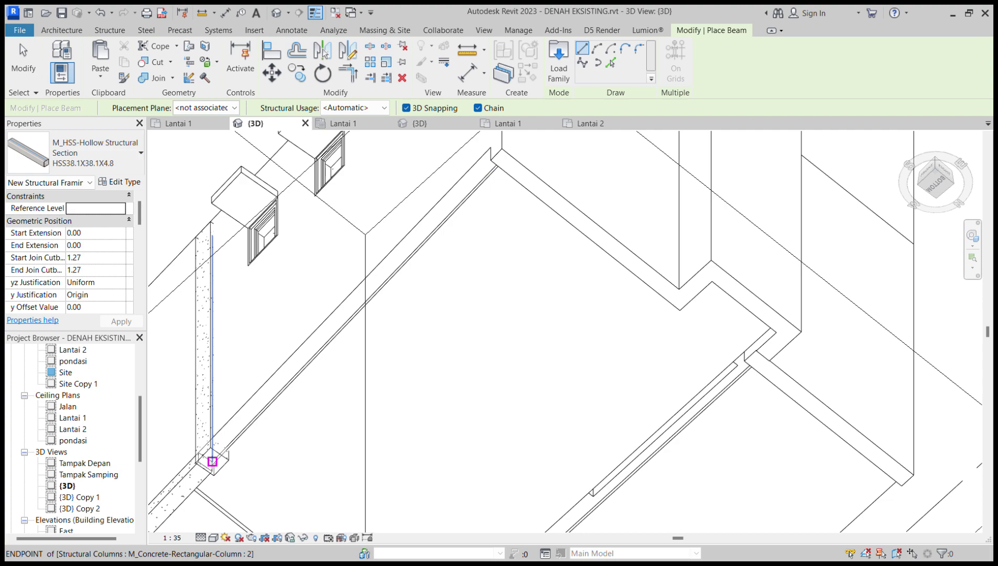
click(212, 461)
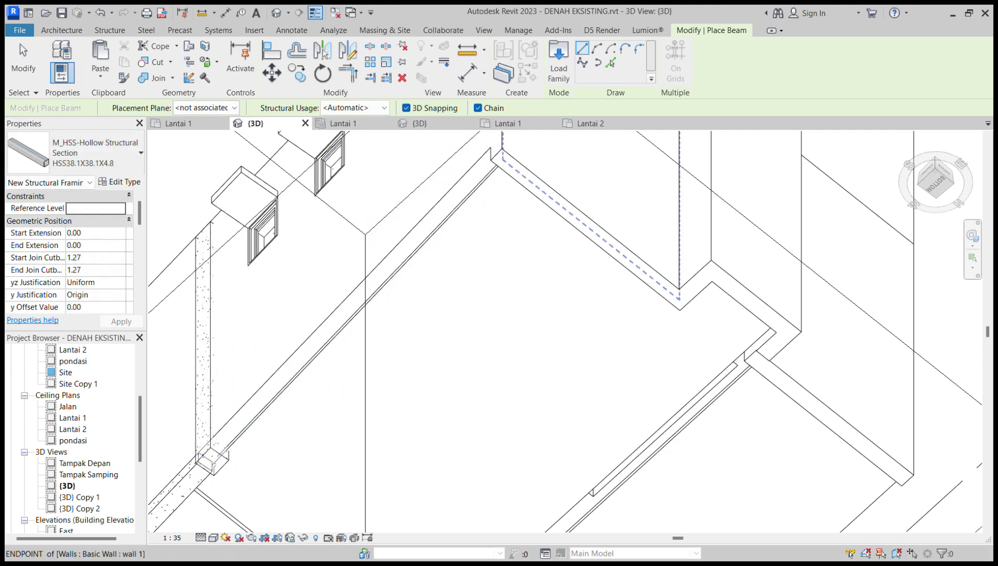
key(Escape)
scroll(675, 302, down, 2)
shift+middle_drag(675, 302, 688, 336)
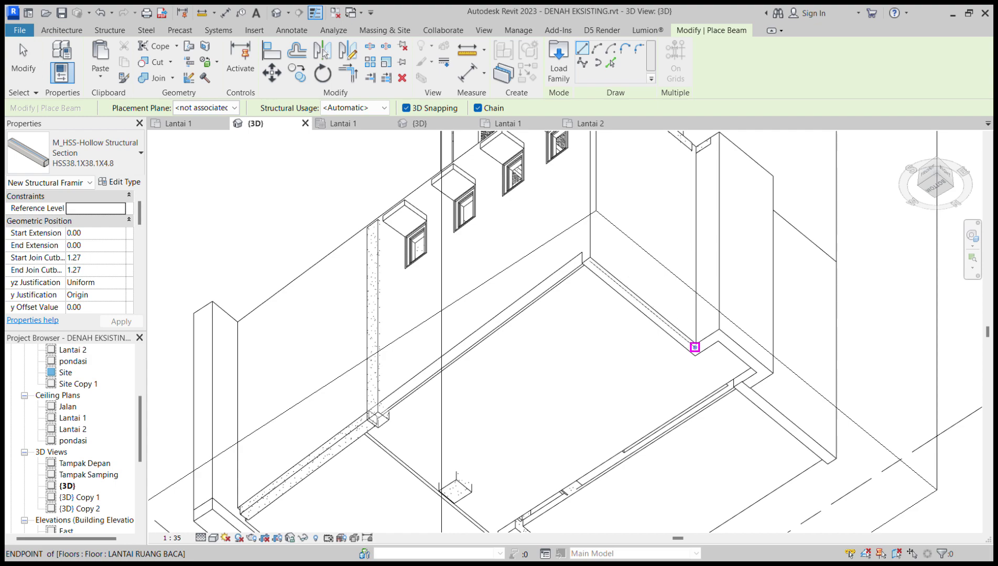
click(695, 341)
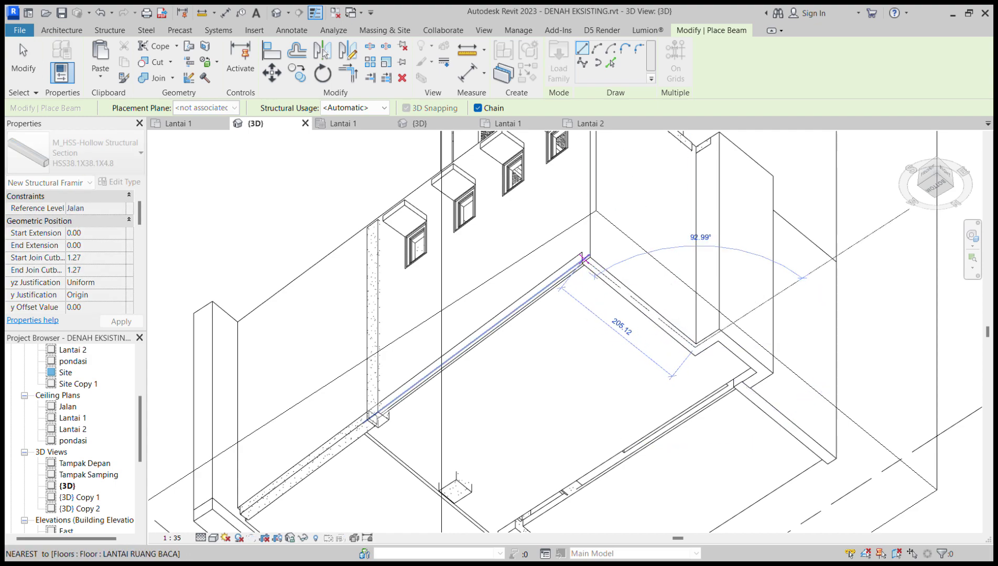
scroll(583, 257, up, 2)
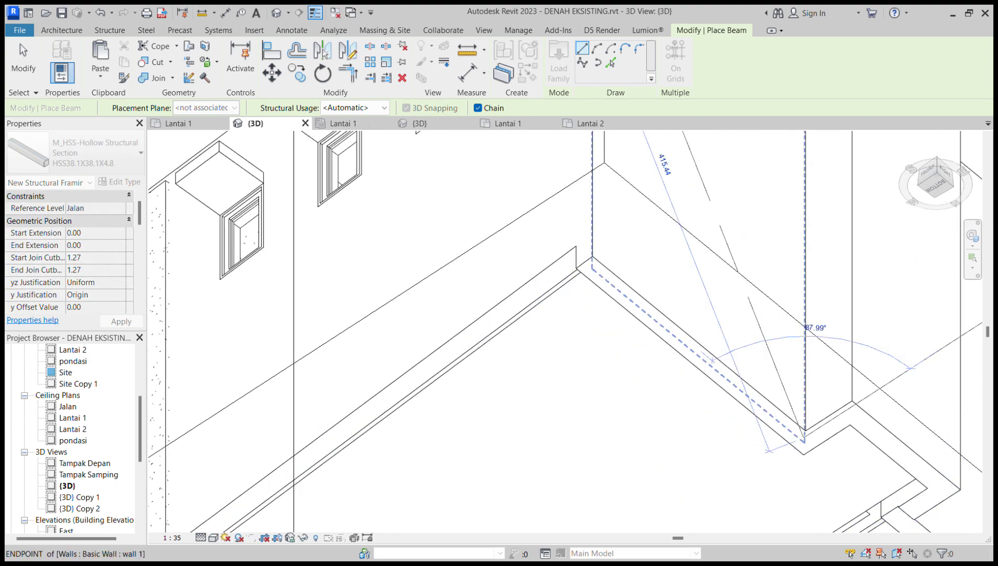
middle_drag(583, 256, 629, 284)
middle_drag(629, 283, 530, 221)
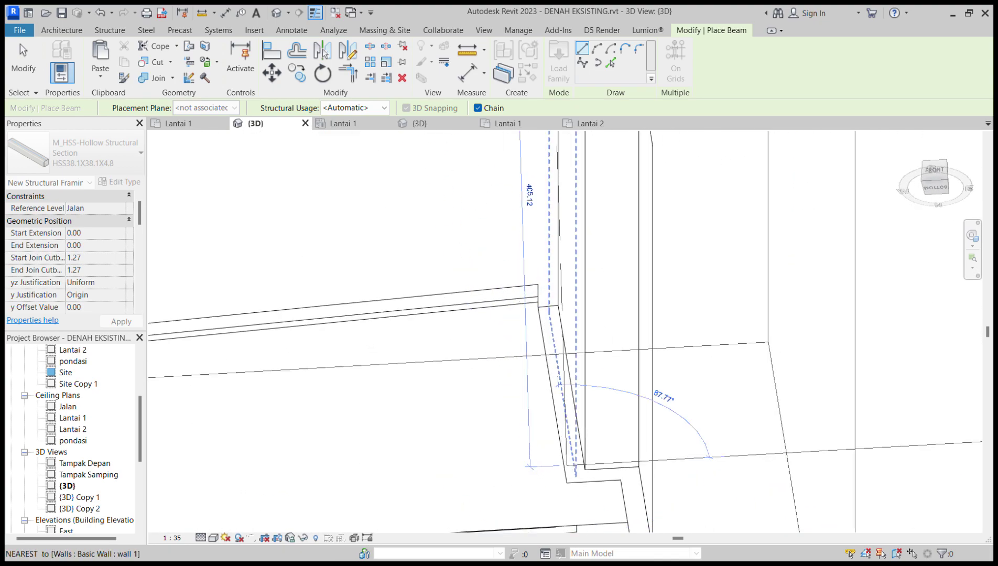
shift+middle_drag(559, 262, 775, 367)
key(Escape)
key(Escape)
- Open the Lantai 1 structural plan and choose Pondasi Setengah 60 x 50 as the beam type
scroll(73, 438, up, 2)
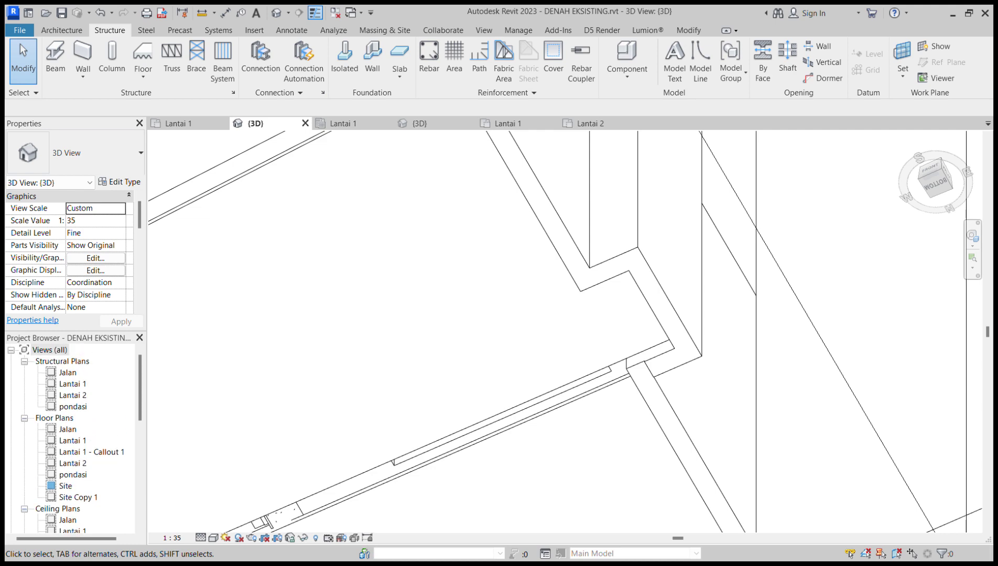
click(68, 373)
double_click(72, 384)
scroll(388, 314, up, 4)
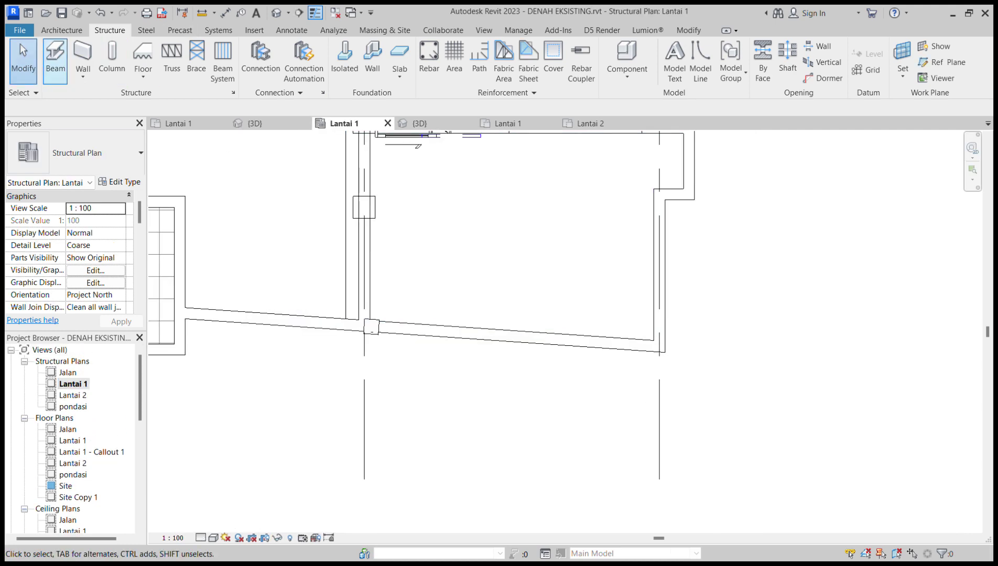
click(55, 61)
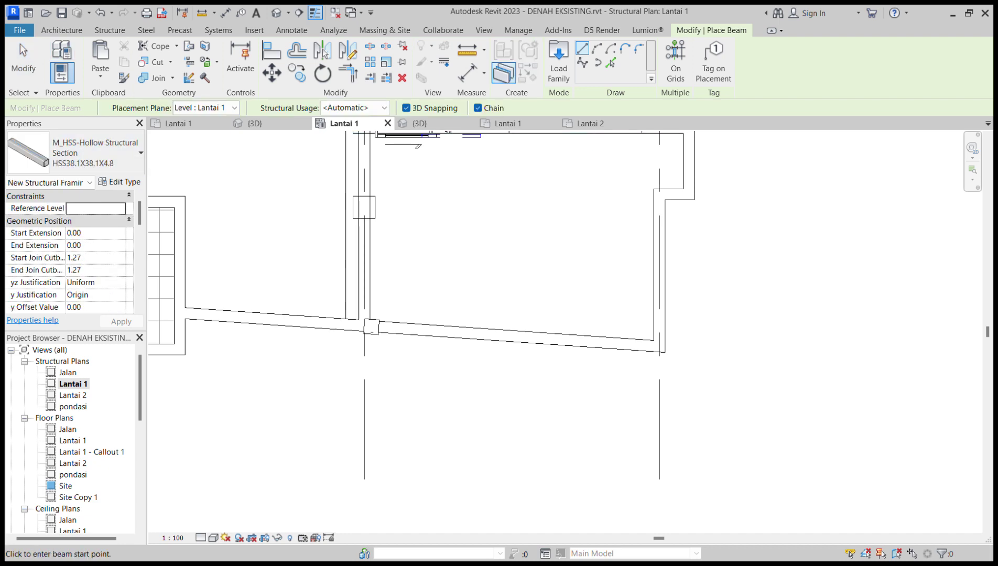
click(559, 61)
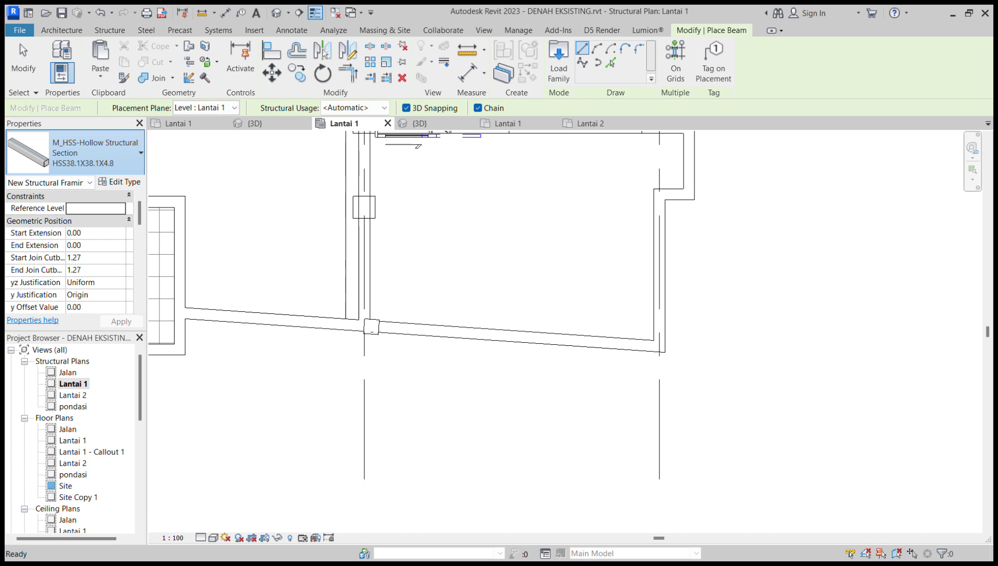
scroll(379, 335, up, 3)
key(Escape)
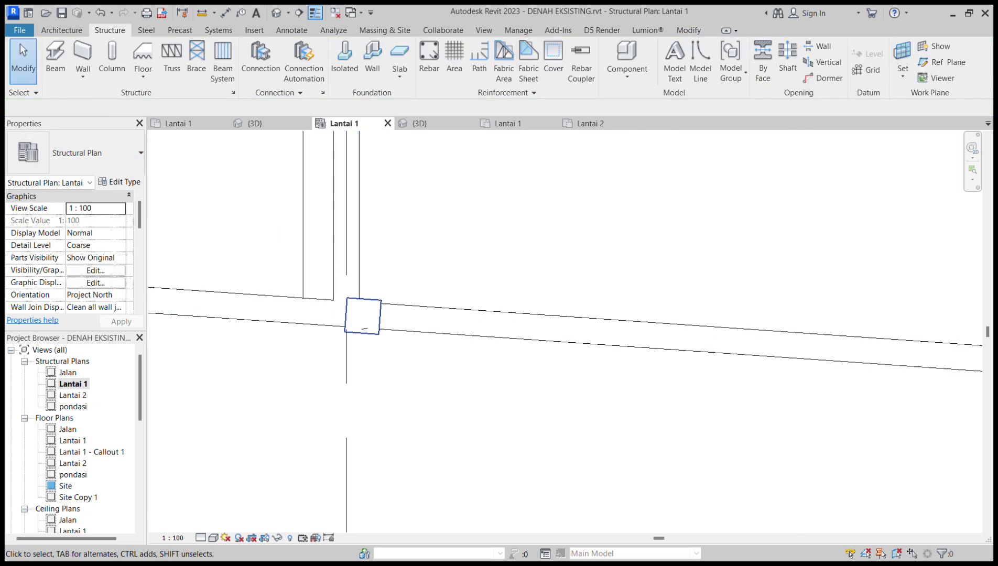
- Move the structural column at the slanted wall about 9.8 cm horizontally onto the centreline of the crossing wall
click(369, 312)
key(m)
key(v)
scroll(368, 312, up, 1)
click(362, 318)
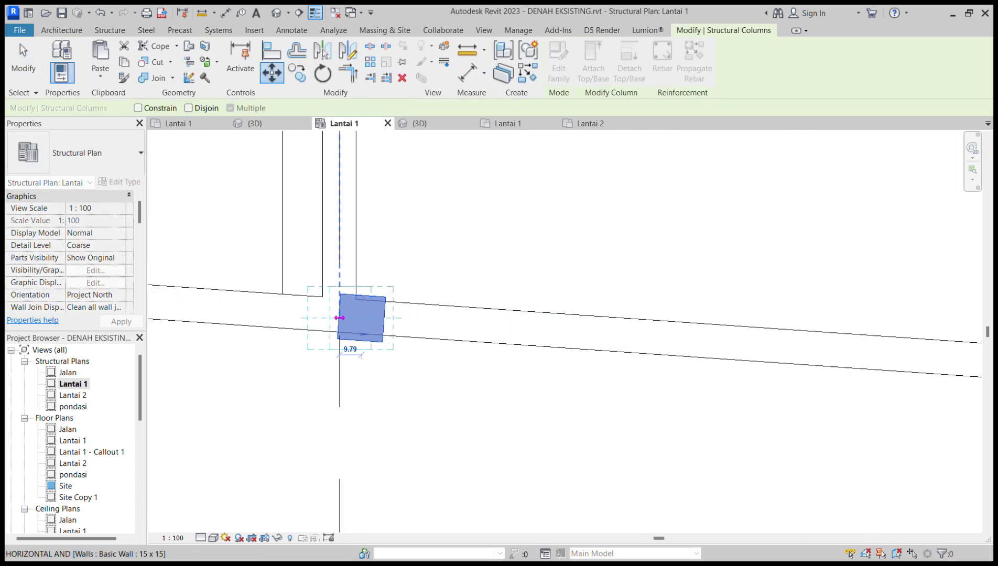
click(339, 317)
key(Escape)
scroll(367, 315, down, 2)
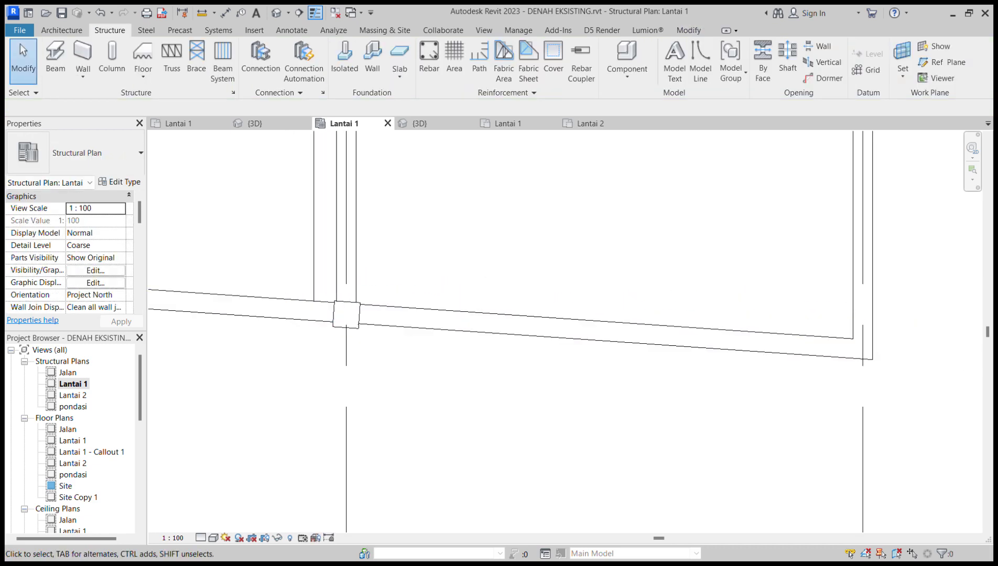
- Try a Pondasi Setengah 60 x 50 beam along the slanted wall from the moved column's centre to the wall corner
click(55, 57)
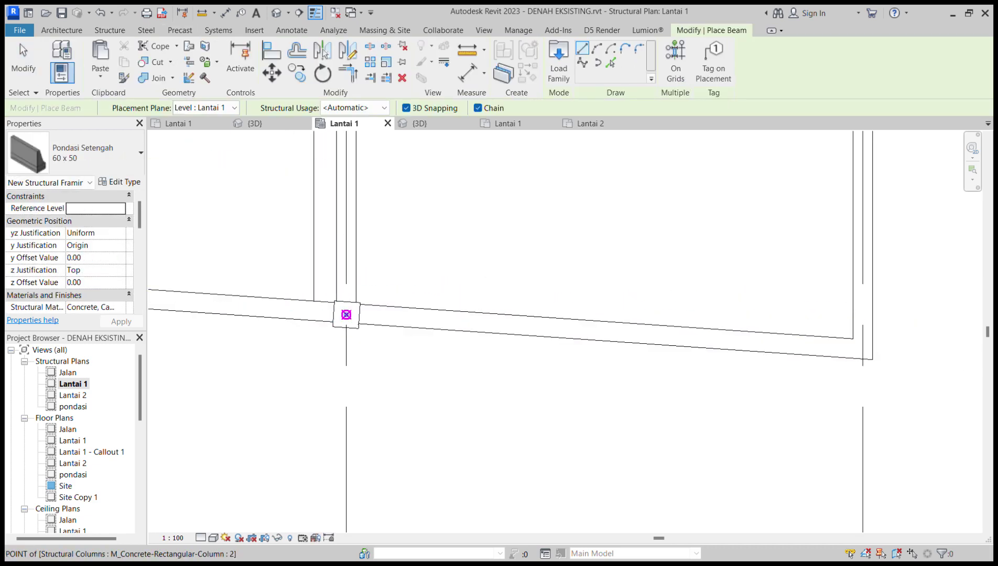
click(346, 314)
middle_drag(852, 350, 401, 350)
scroll(409, 348, up, 4)
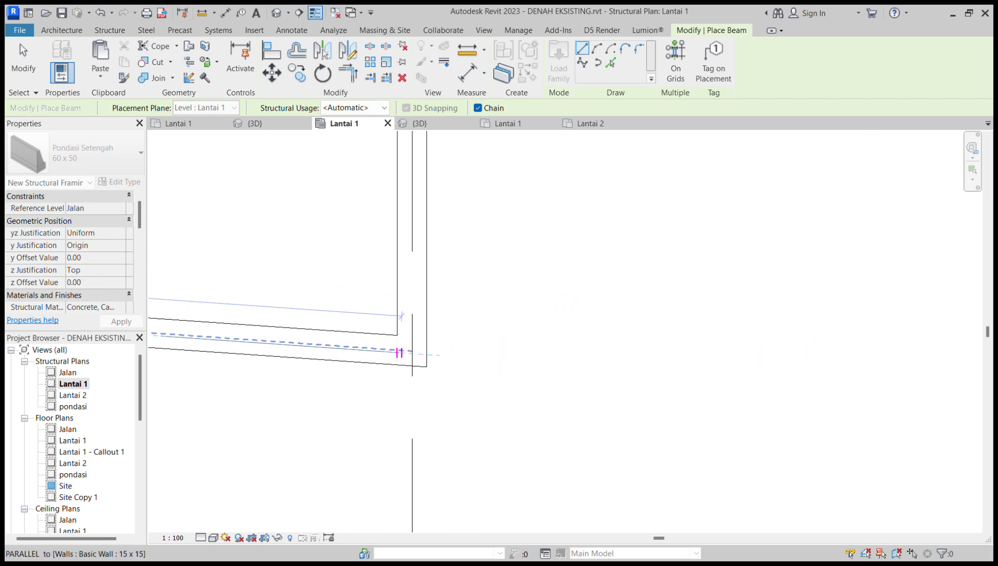
click(417, 360)
scroll(415, 356, down, 5)
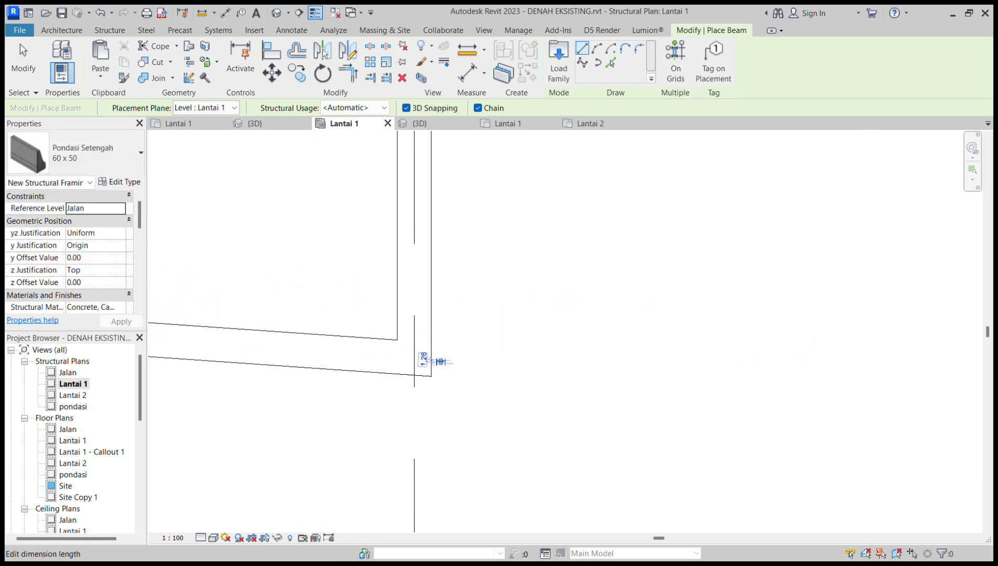
key(Escape)
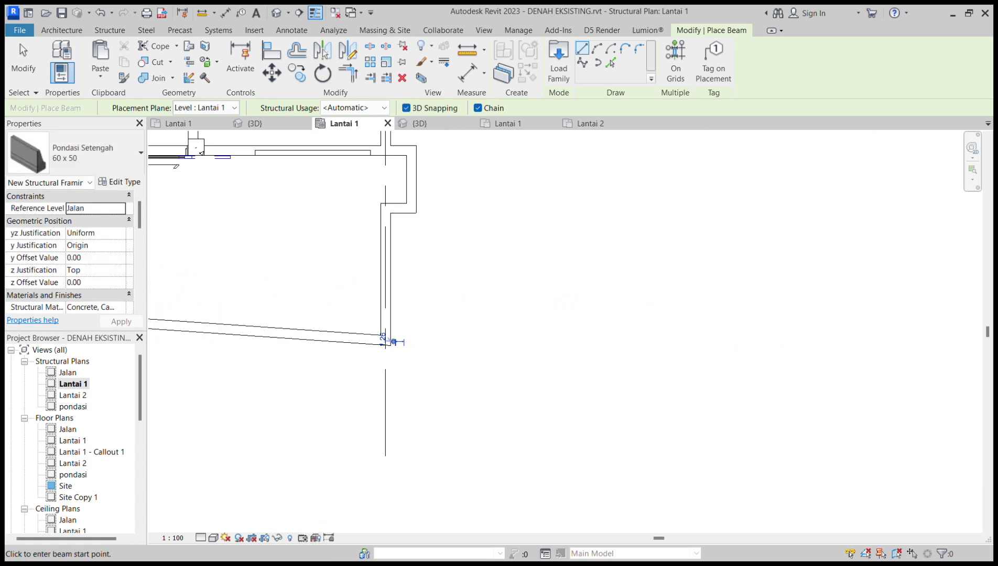
- Open the {3D} view and delete the Pondasi Setengah beam running in front of the four small windows
scroll(73, 438, down, 4)
double_click(67, 485)
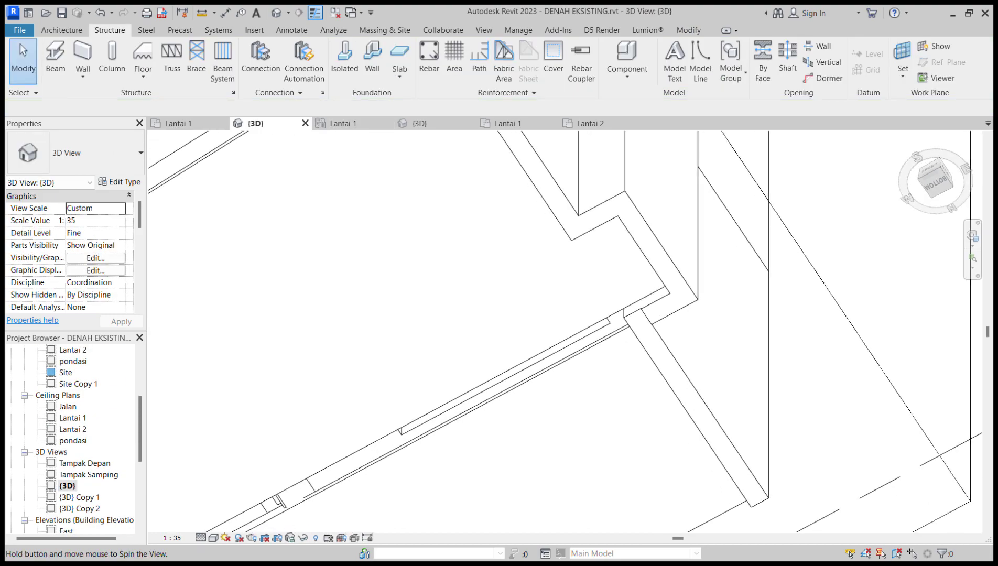
scroll(391, 349, down, 4)
shift+middle_drag(391, 349, 415, 401)
click(343, 289)
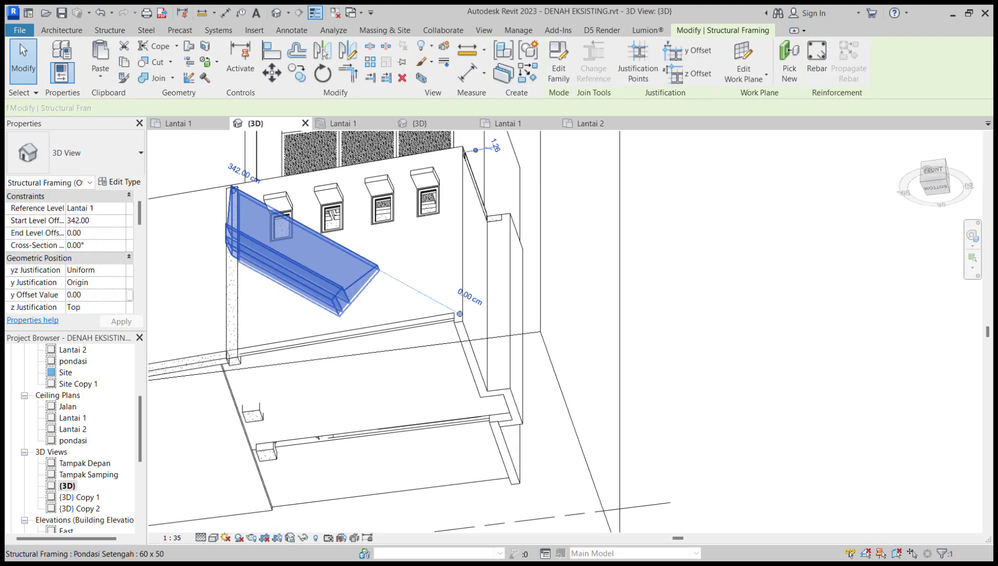
key(Delete)
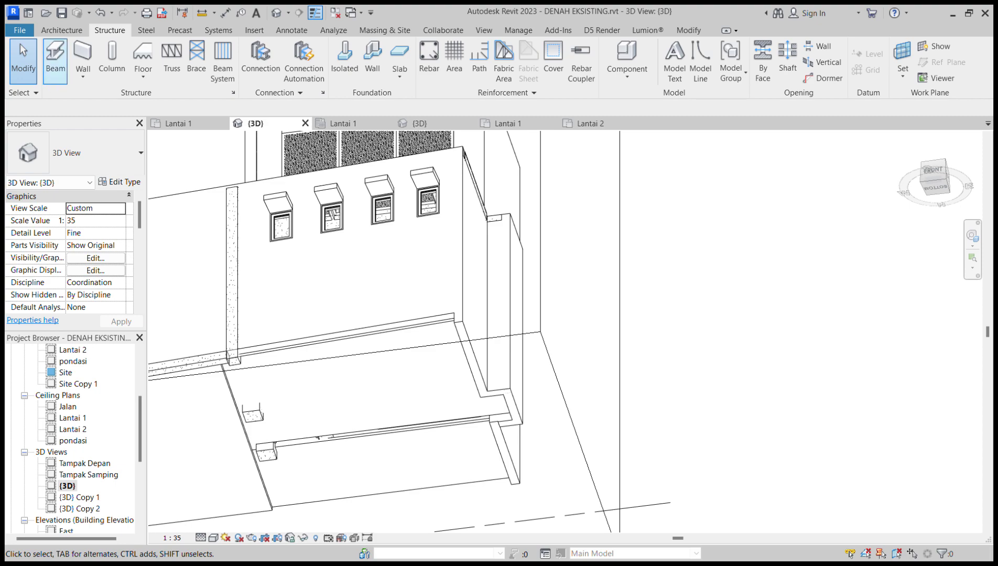
click(55, 60)
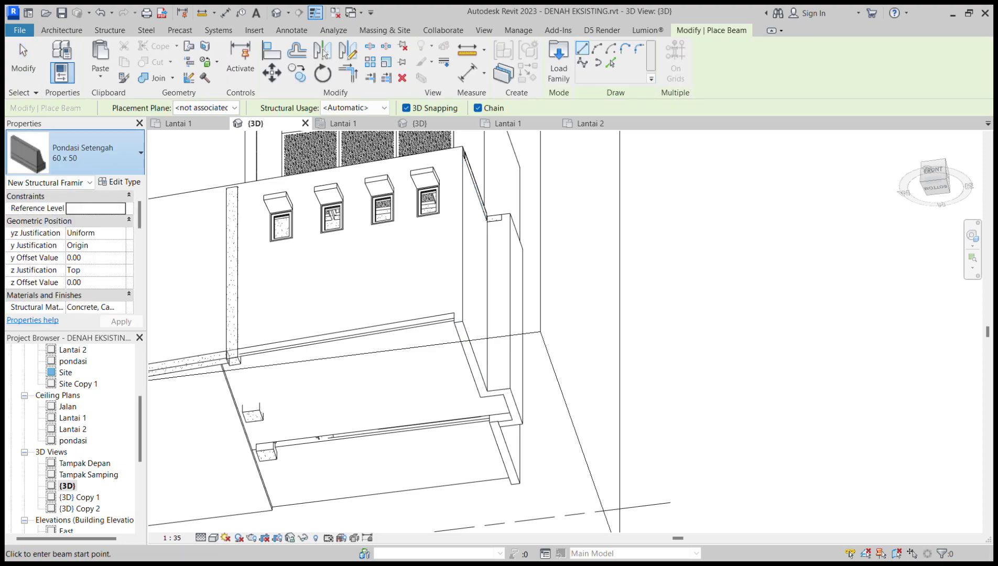
click(74, 231)
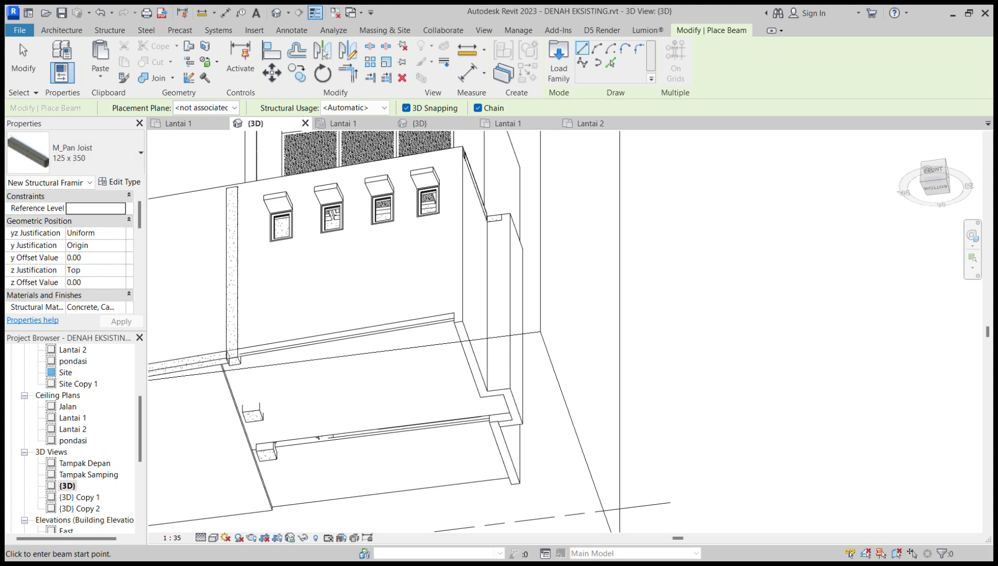
click(120, 181)
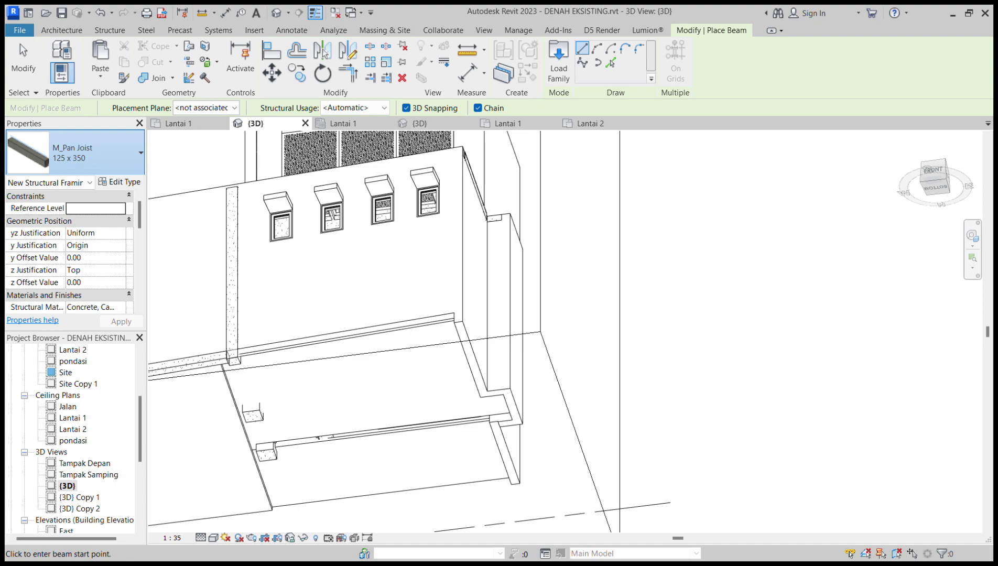
click(74, 226)
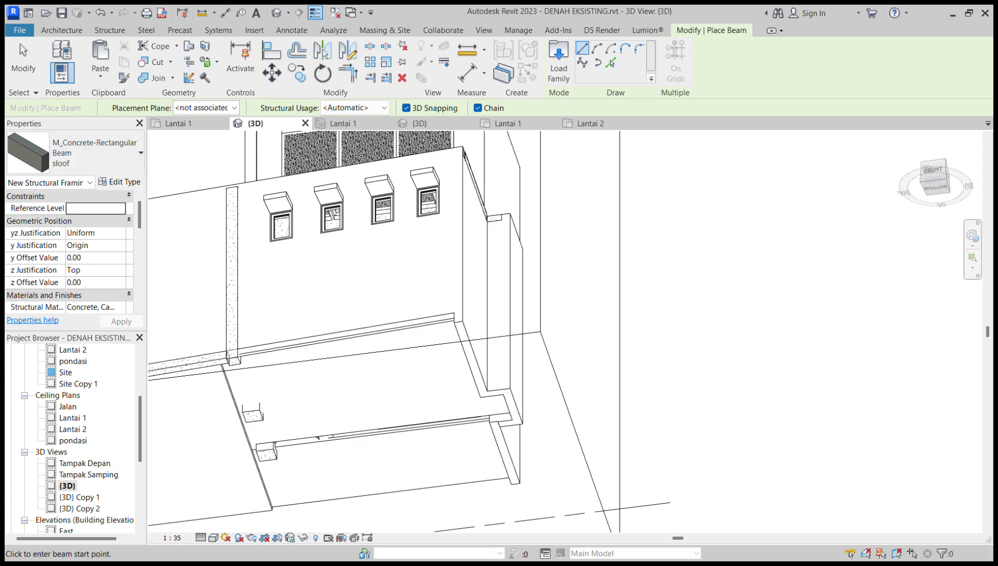
key(Escape)
key(Escape)
click(57, 61)
key(Escape)
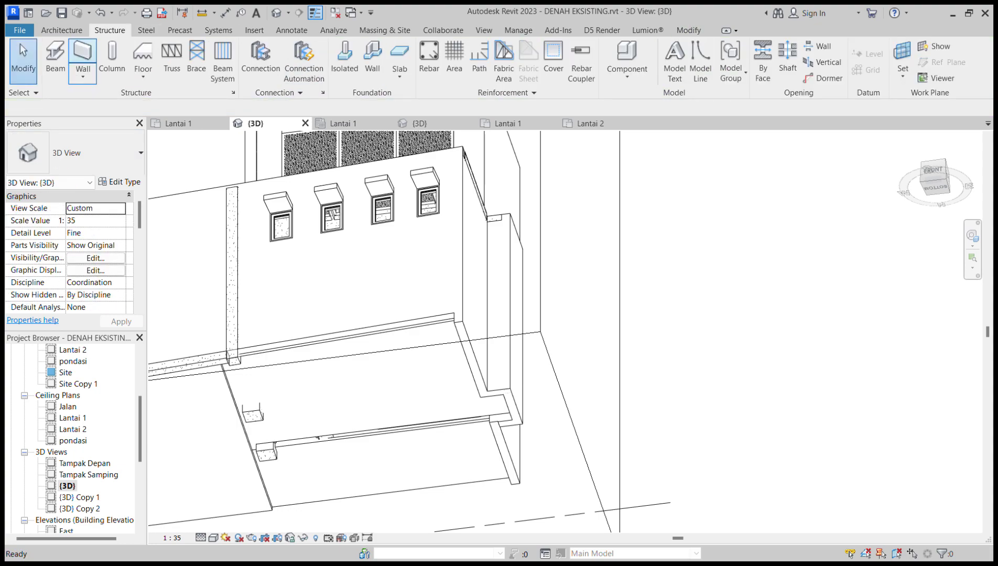
- Start a beam with the M_Concrete-Rectangular Beam type SLOOF 2 and check its type properties
click(57, 61)
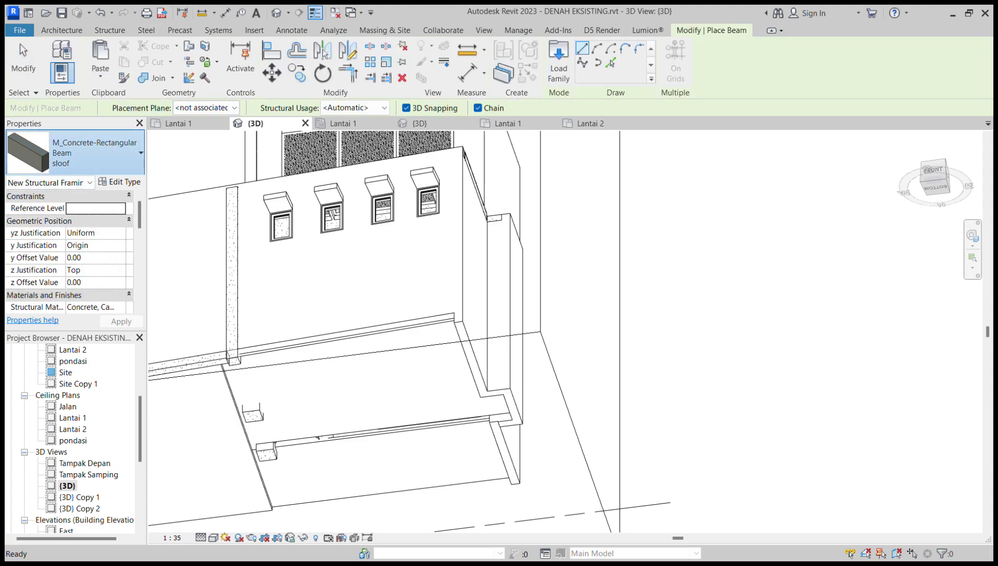
click(76, 211)
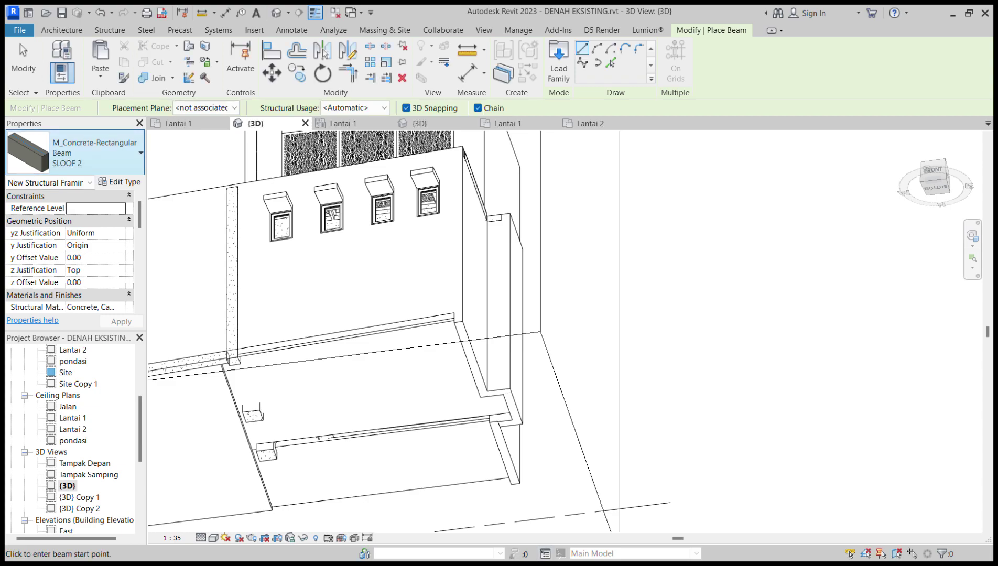
scroll(71, 252, down, 3)
scroll(70, 252, up, 3)
scroll(71, 252, down, 3)
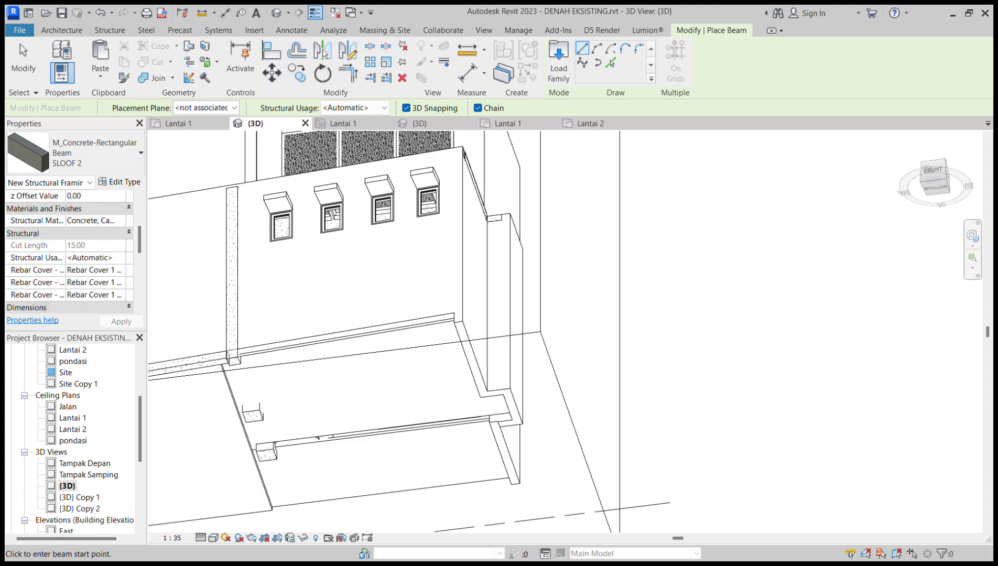
scroll(71, 251, up, 3)
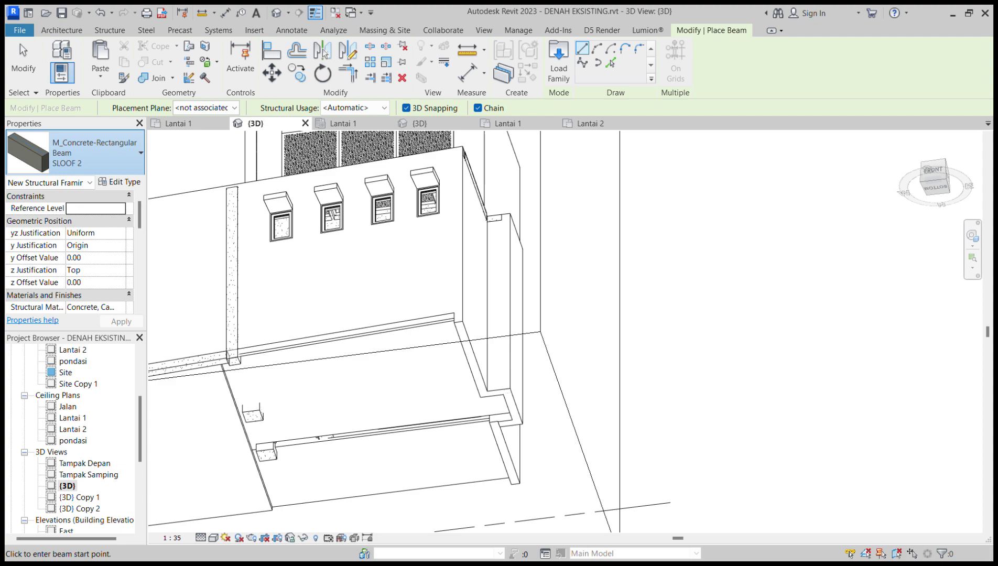
click(70, 225)
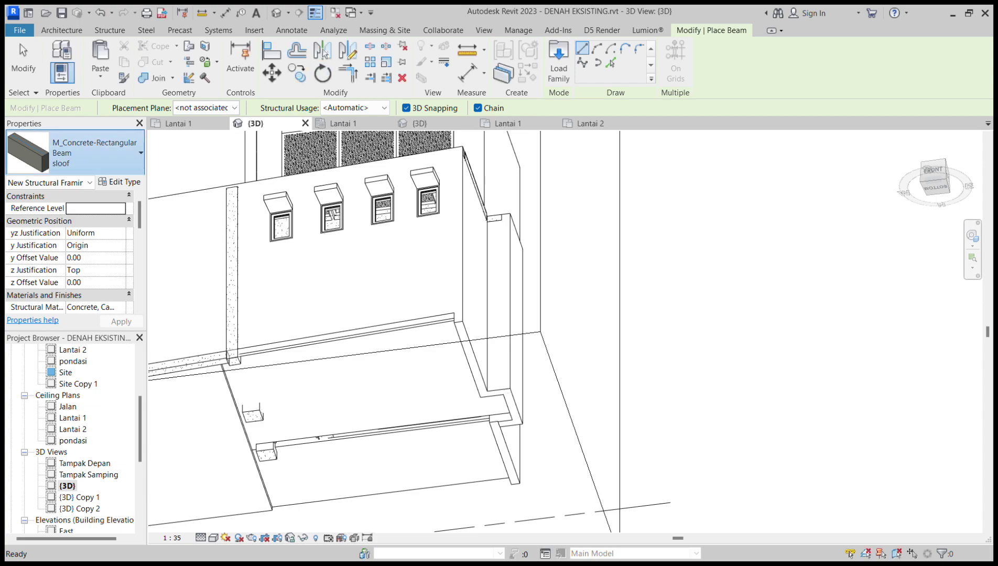
click(70, 237)
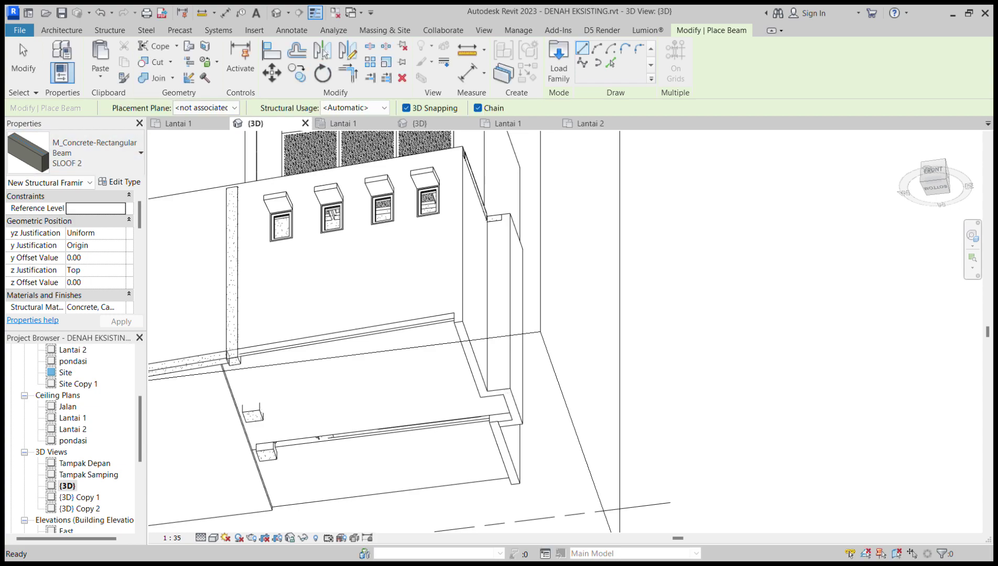
click(121, 182)
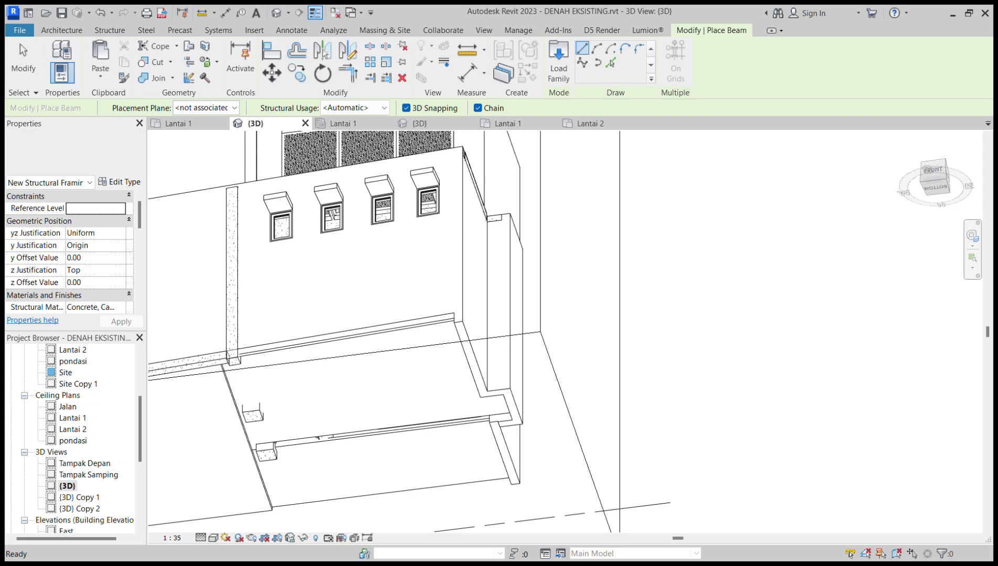
- Open the Lantai 1 floor plan and try a SLOOF 2 beam along the slanted wall from the column to the wall corner
scroll(73, 437, up, 3)
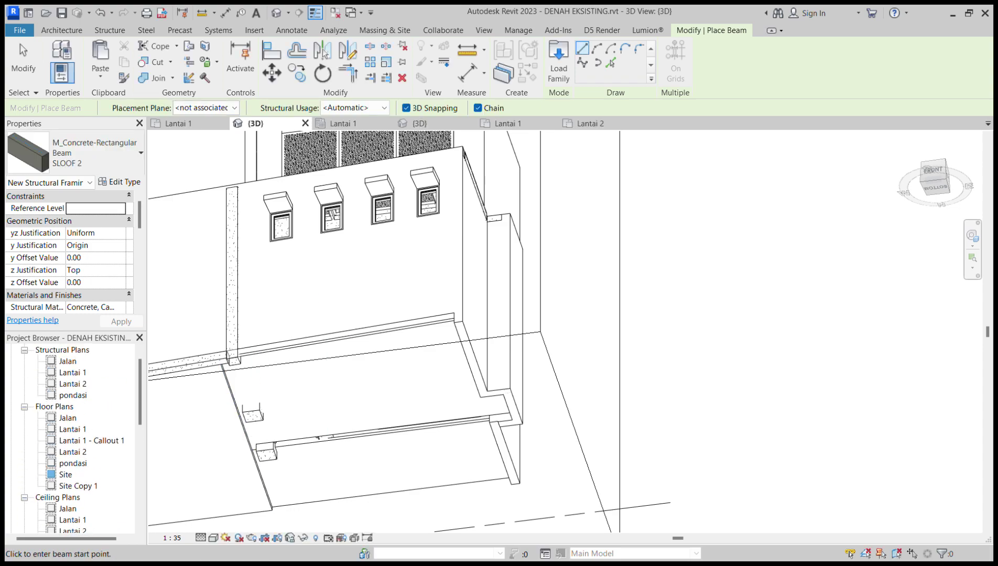
double_click(73, 429)
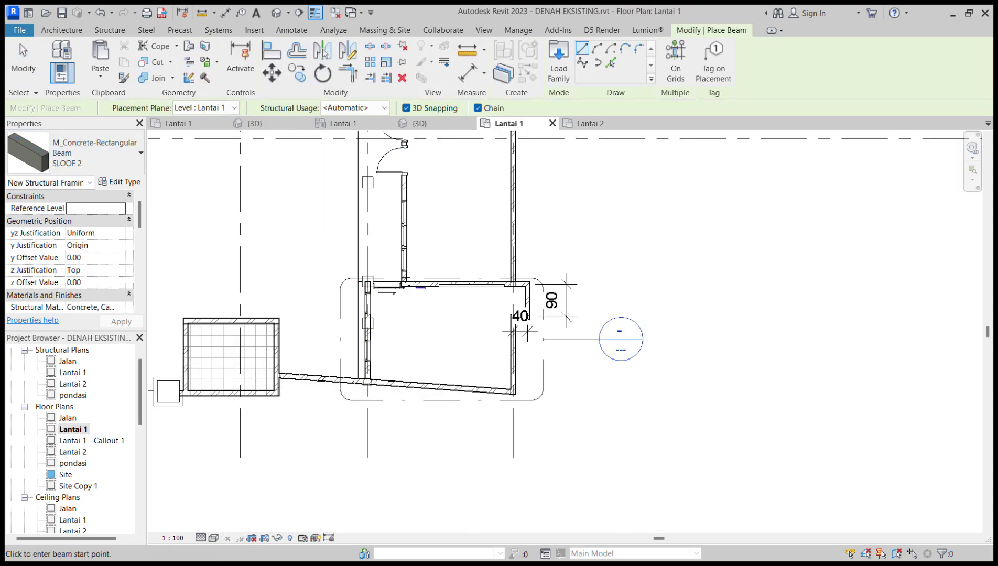
scroll(458, 425, up, 5)
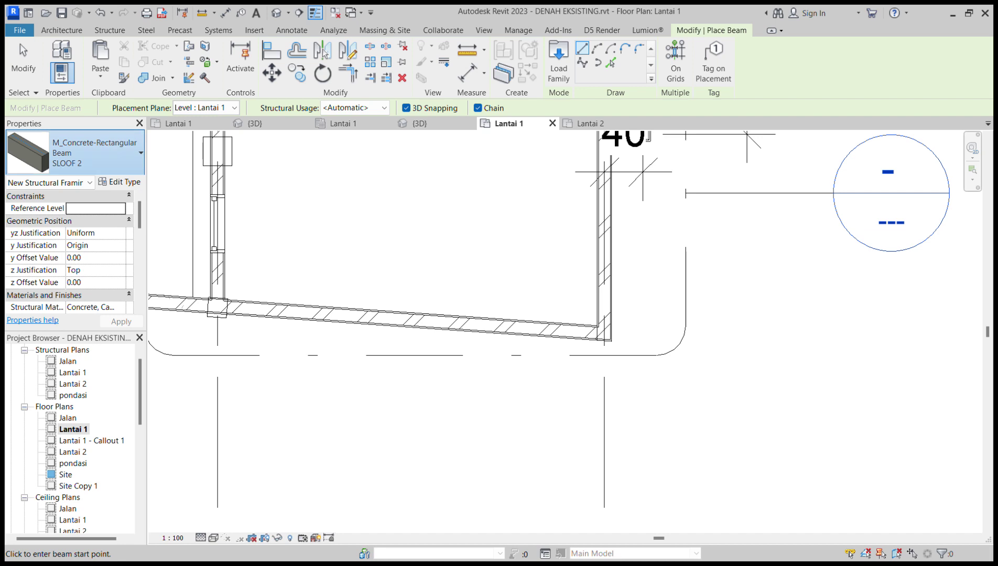
scroll(217, 305, up, 1)
click(217, 305)
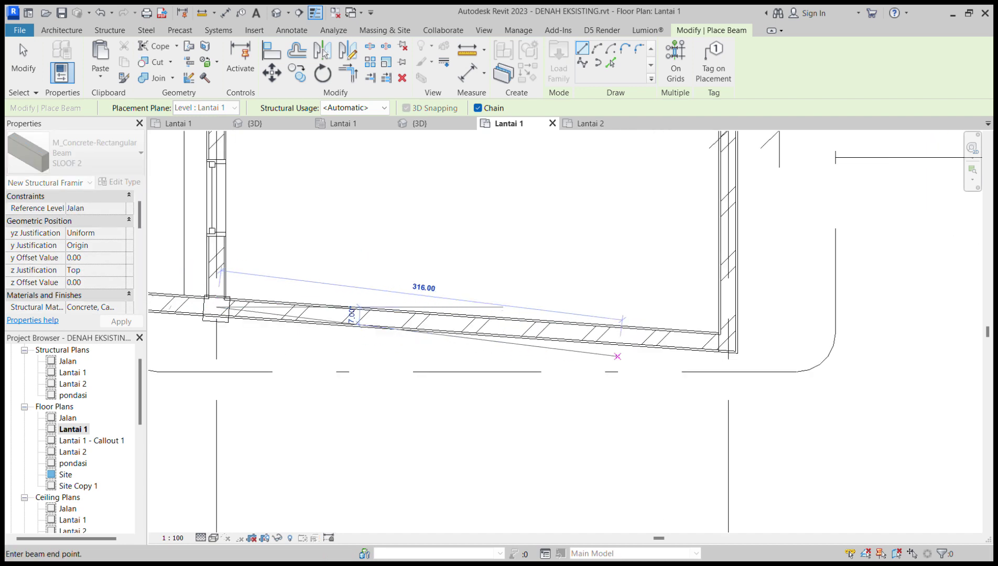
click(729, 344)
key(Escape)
- Try SLOOF 2 beams from the slanted wall's corner up the side wall, across the 40 cm offset and up to the upper wall
middle_drag(729, 303, 561, 368)
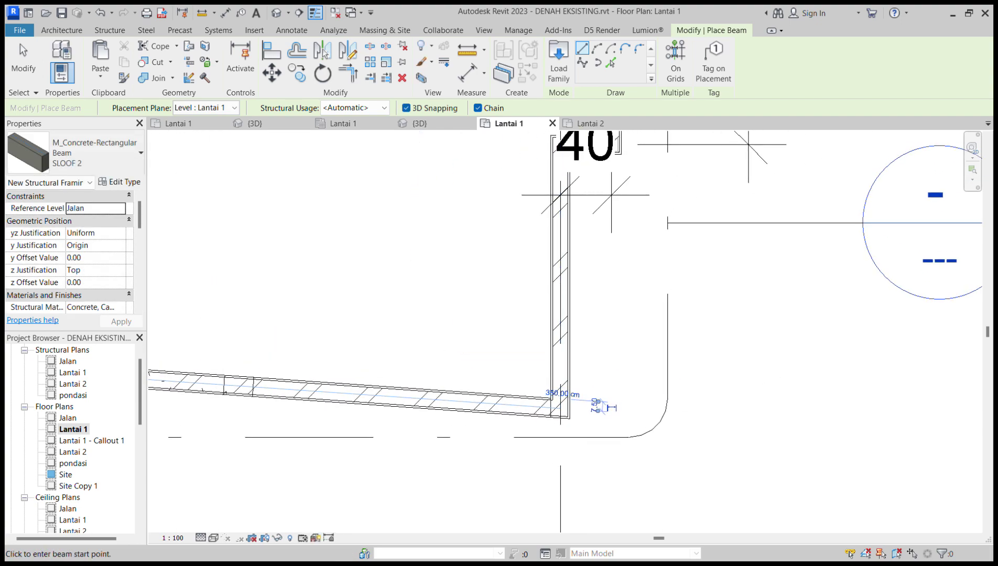
click(561, 409)
middle_drag(561, 267, 548, 405)
scroll(549, 287, up, 1)
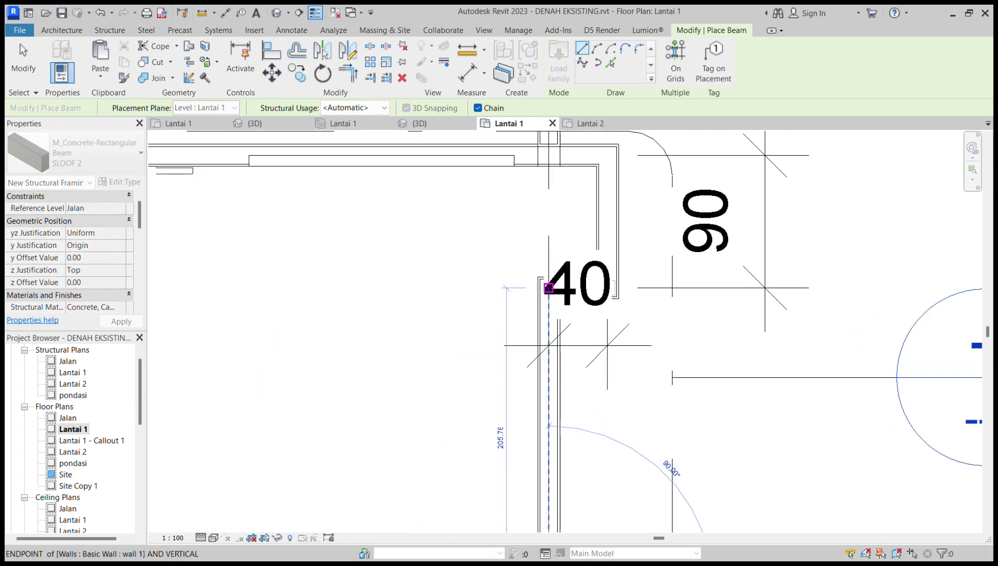
click(549, 288)
click(608, 288)
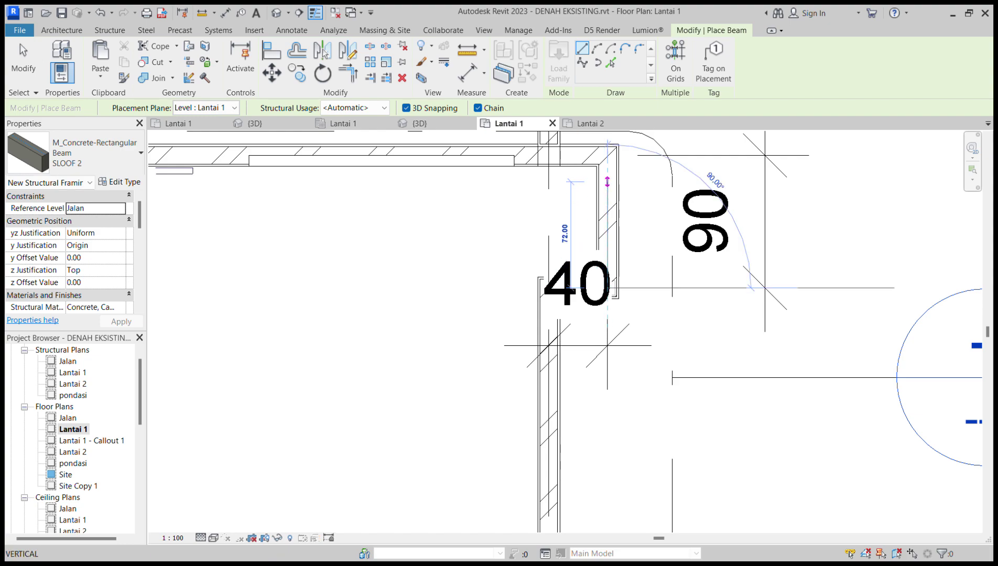
click(607, 156)
key(Escape)
- Try a SLOOF 2 beam along the upper wall back to the column at the window wall, and end beam placement
click(607, 156)
middle_drag(355, 182, 668, 219)
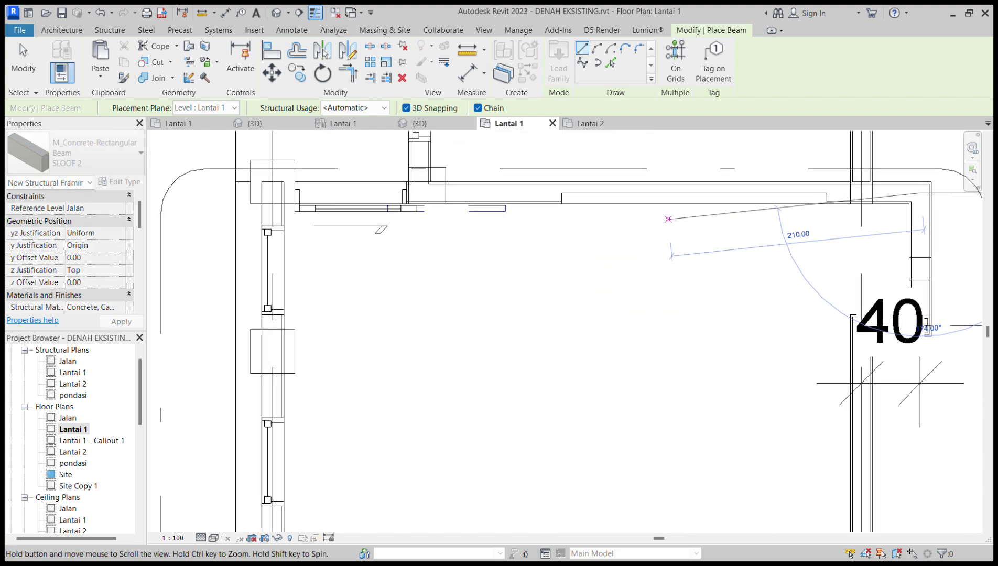
scroll(667, 219, down, 1)
click(321, 196)
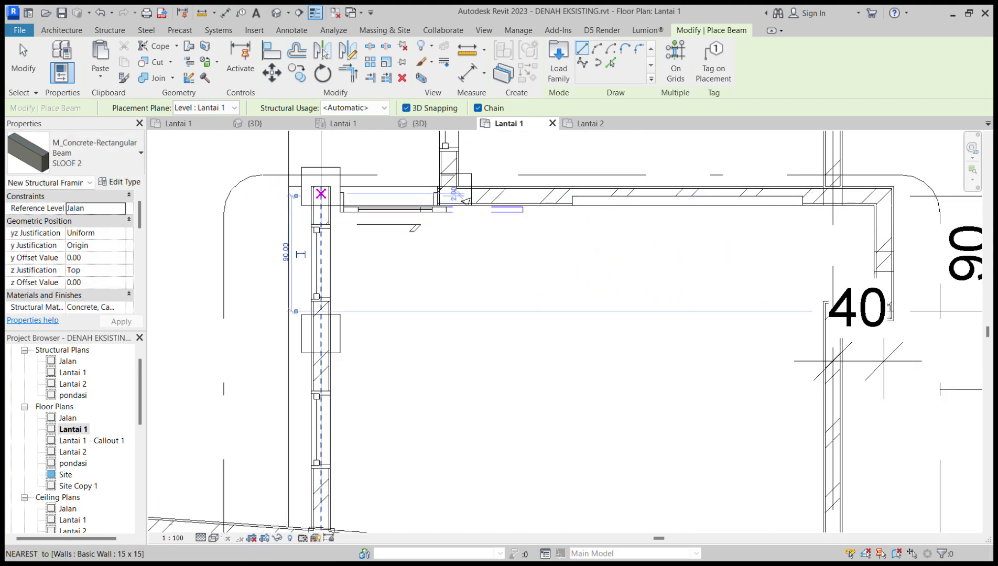
click(320, 196)
scroll(335, 286, down, 2)
middle_drag(335, 286, 349, 183)
scroll(331, 296, up, 2)
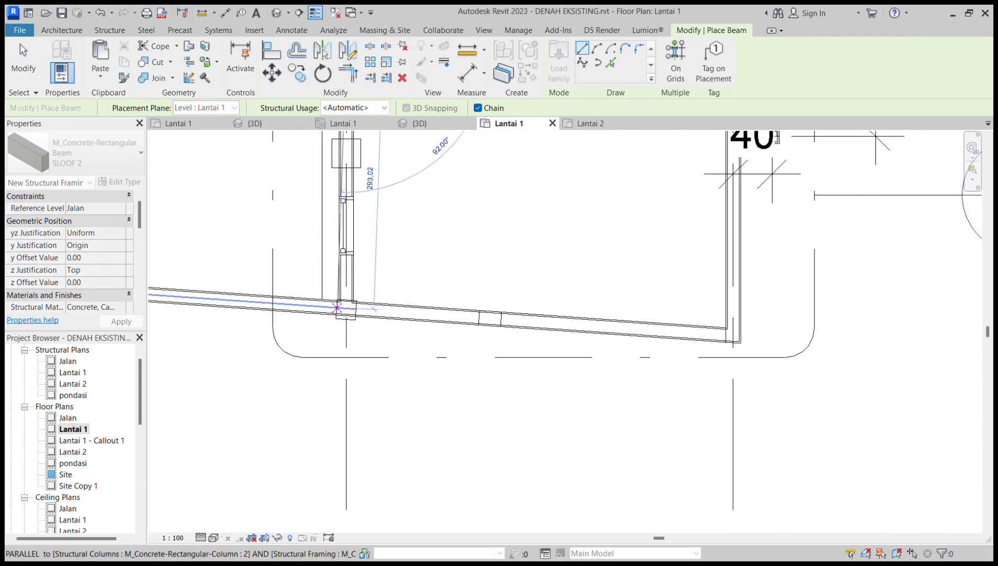
key(Escape)
key(Escape)
- Inspect the new SLOOF 2 beams in the {3D} view and undo their placement
scroll(386, 320, down, 3)
scroll(71, 438, down, 3)
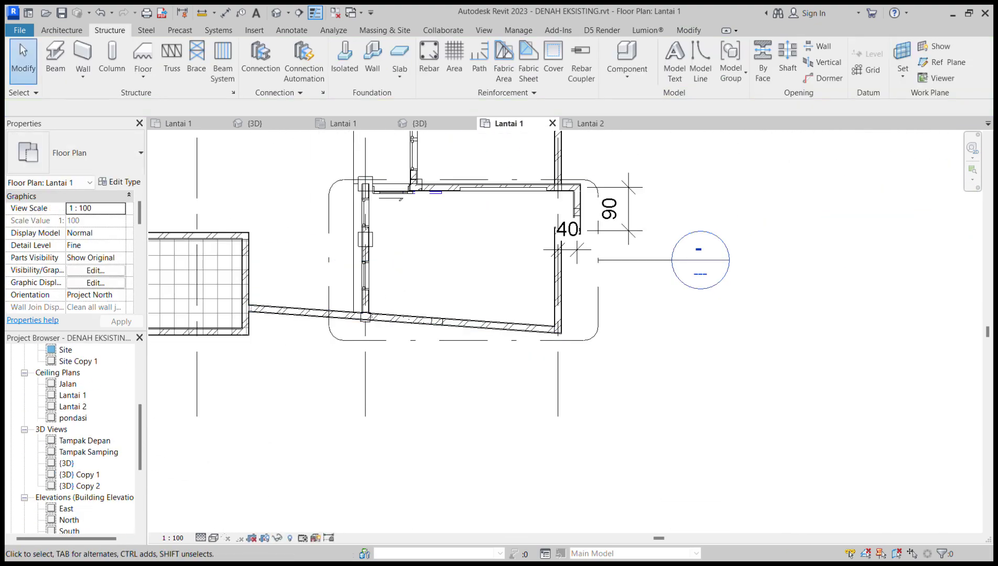
double_click(67, 430)
shift+middle_drag(378, 367, 347, 382)
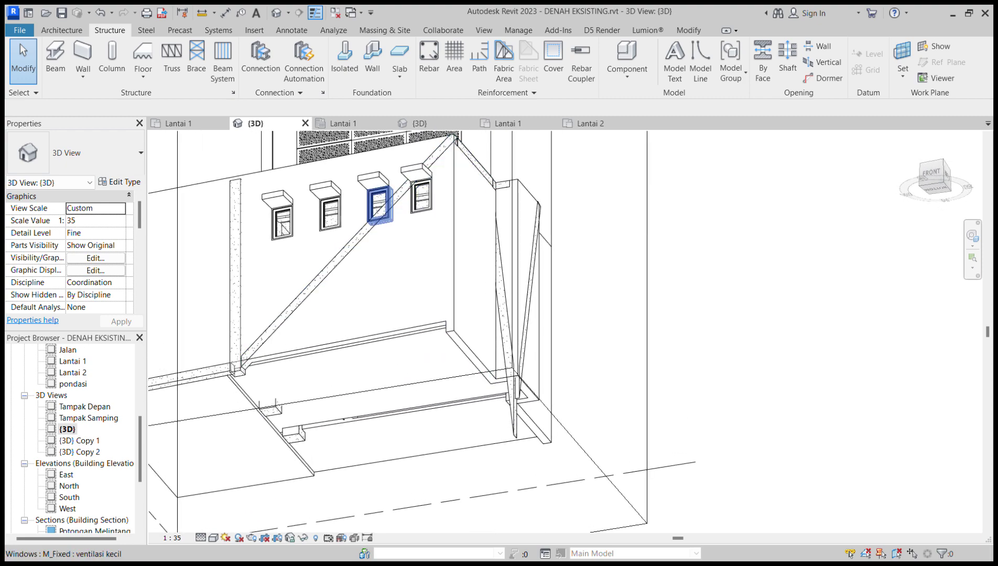
shift+middle_drag(383, 212, 393, 226)
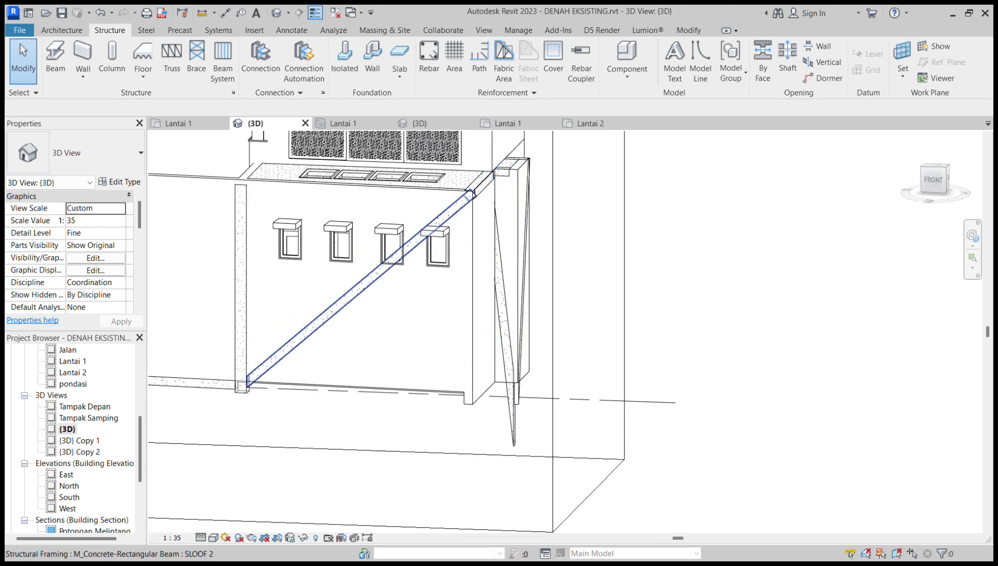
shift+middle_drag(486, 336, 461, 280)
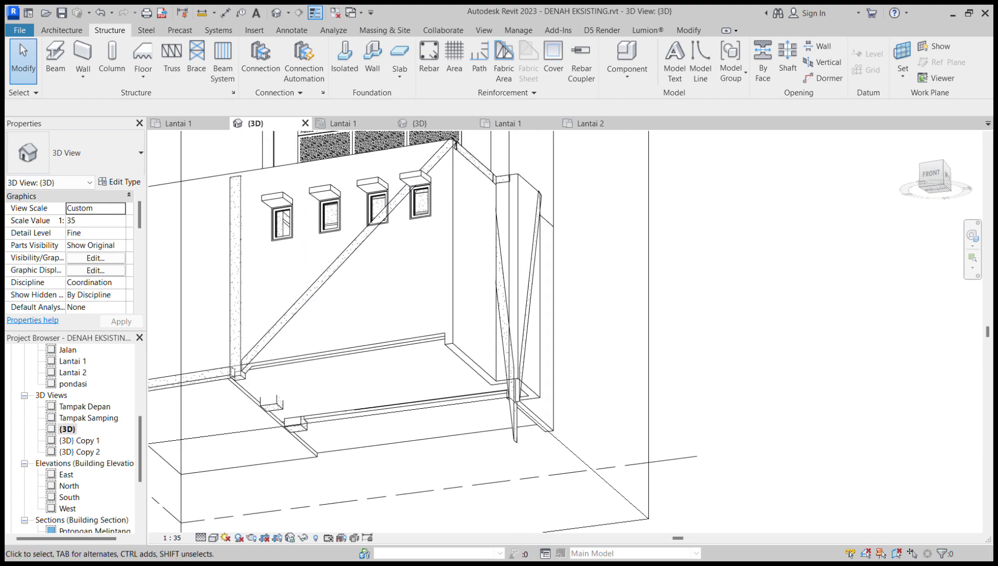
key(ctrl+z)
key(ctrl+z)
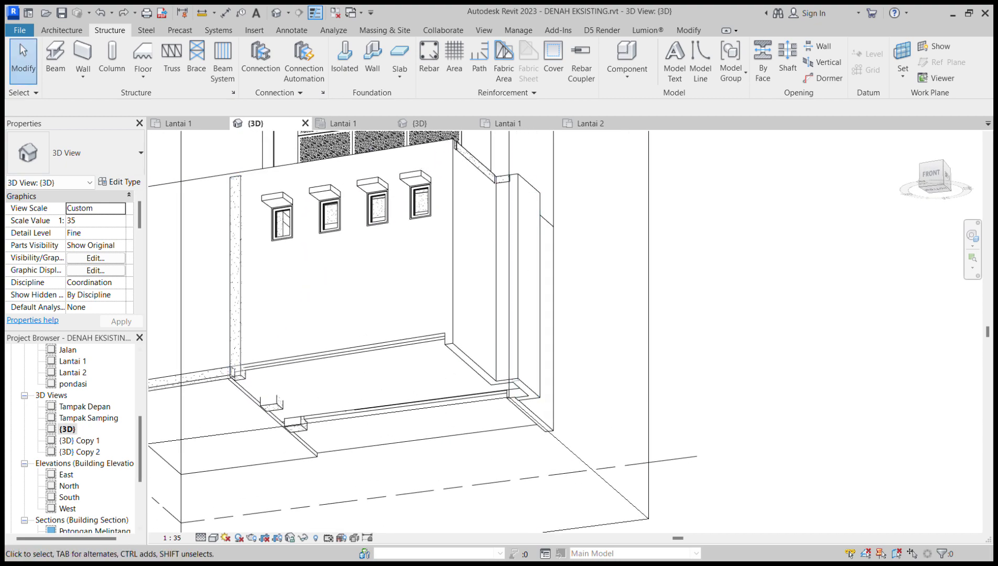
- Return to the Lantai 1 floor plan and restart SLOOF 2 beam placement with 3D Snapping turned off
scroll(74, 441, up, 2)
scroll(74, 441, up, 3)
double_click(73, 429)
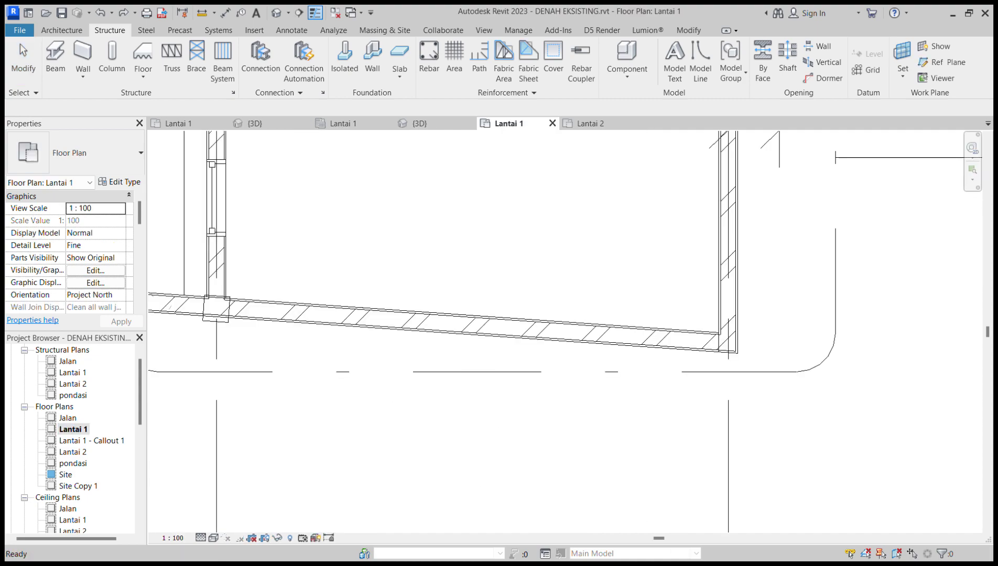
click(56, 60)
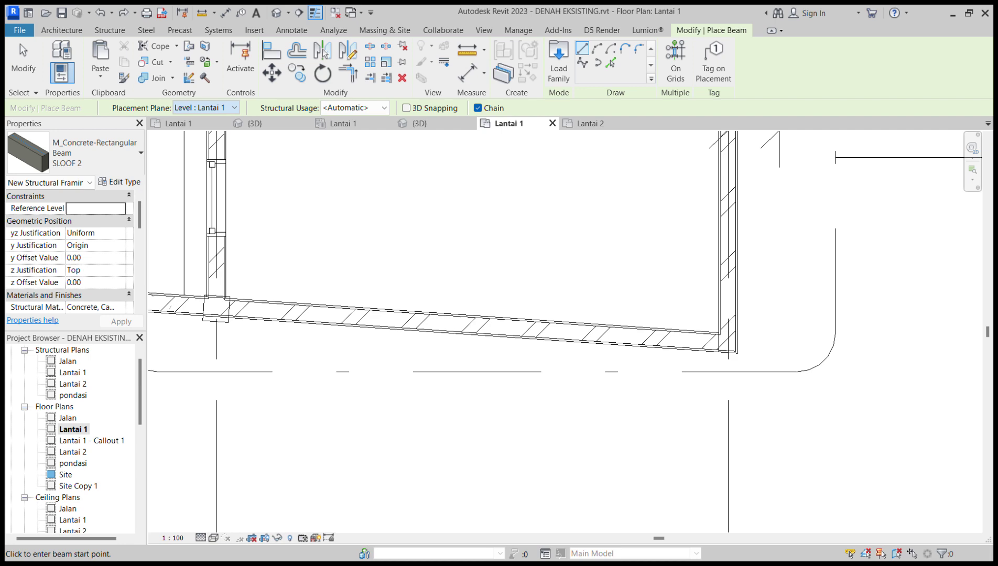
- Open the South elevation and examine the Jalan, Lantai 1 and pondasi levels against the base of the building
scroll(76, 438, down, 2)
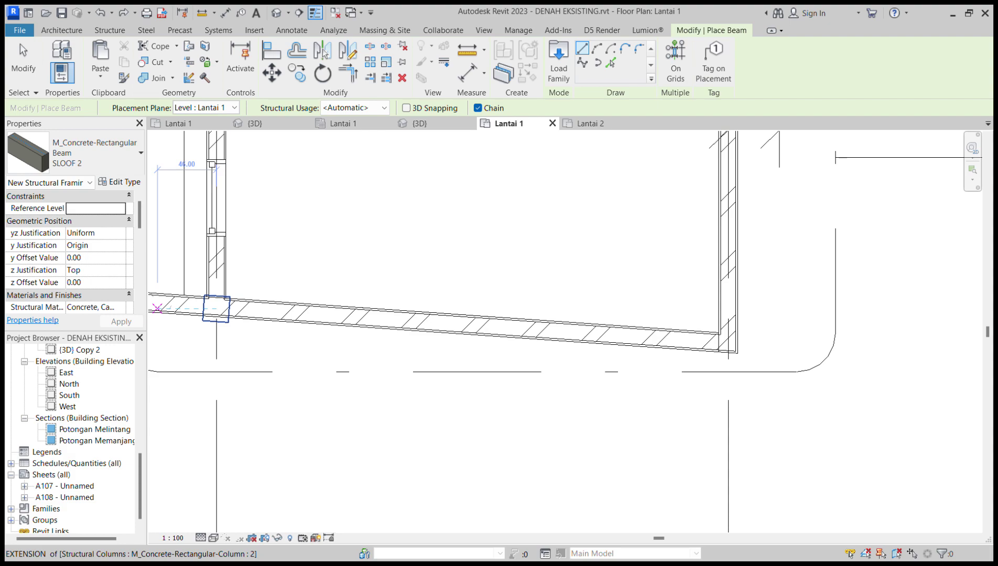
double_click(70, 395)
middle_drag(603, 367, 432, 348)
scroll(432, 348, up, 5)
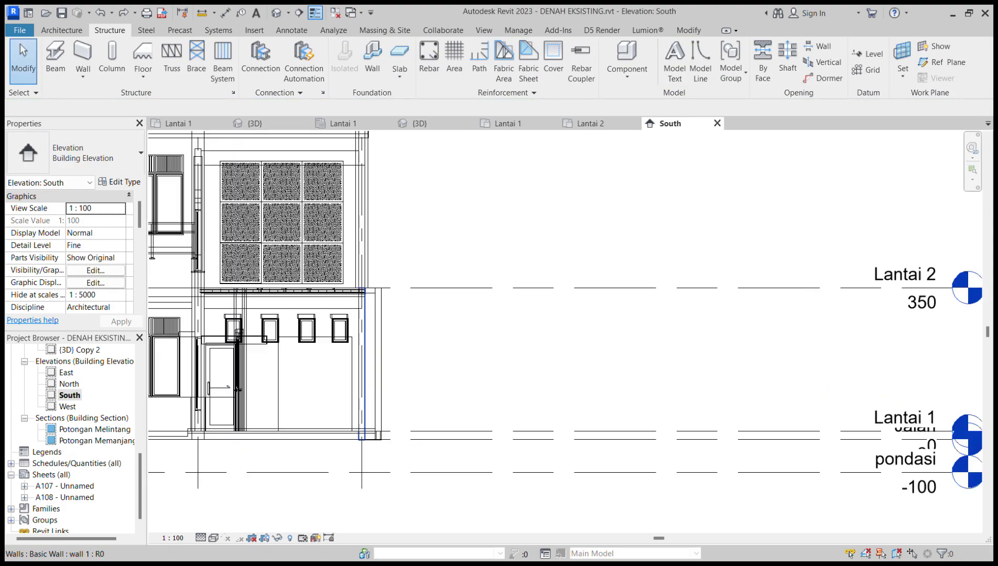
middle_drag(703, 289, 555, 272)
scroll(564, 323, down, 1)
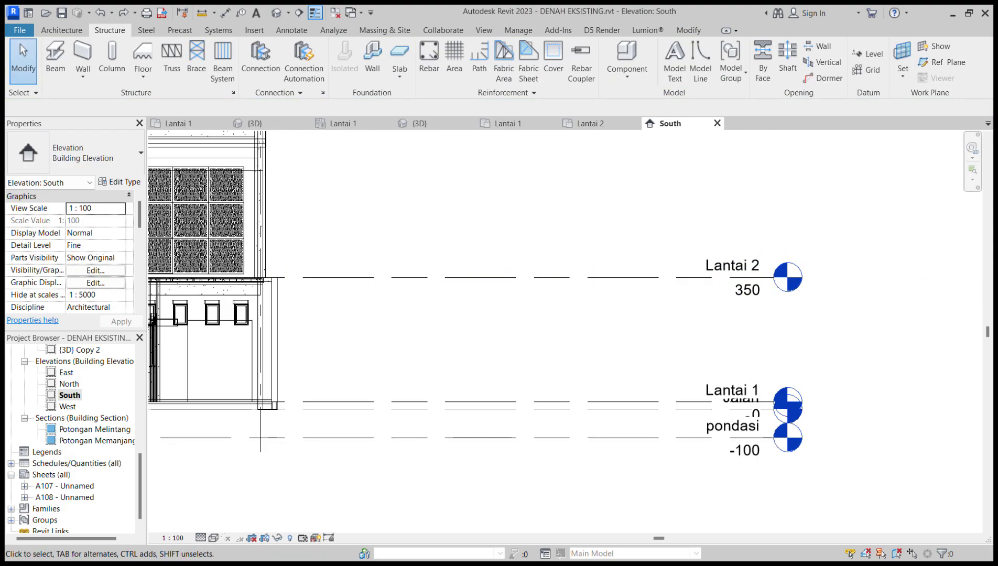
scroll(742, 412, up, 6)
click(485, 401)
scroll(485, 402, down, 1)
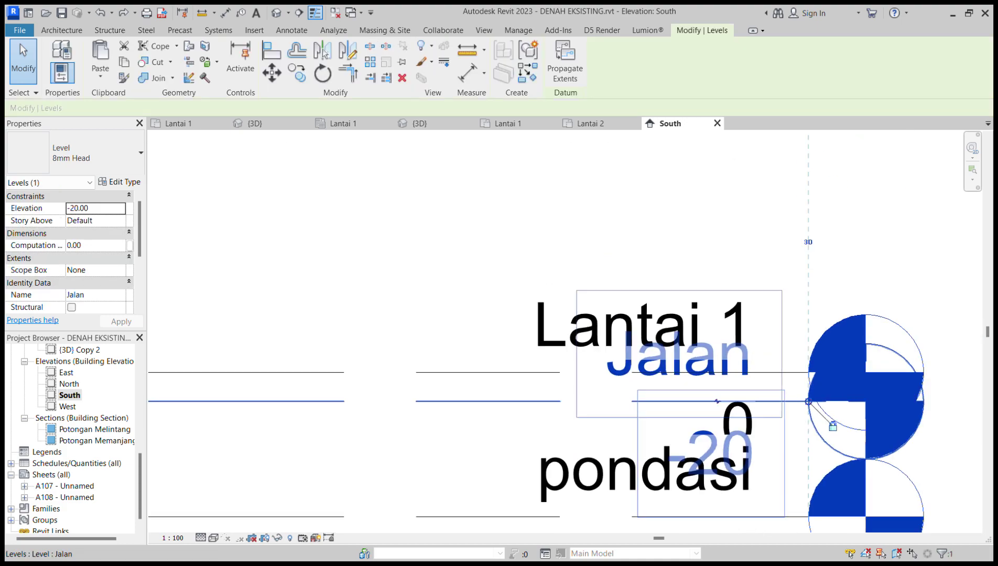
scroll(492, 401, down, 1)
click(663, 401)
scroll(662, 413, down, 2)
key(Escape)
middle_drag(662, 414, 682, 358)
scroll(79, 436, down, 1)
middle_drag(263, 397, 722, 406)
- In the Lantai 1 floor plan, place a SLOOF 2 beam on level Jalan along the slanted wall from the column's centre to the wall corner
scroll(71, 435, up, 10)
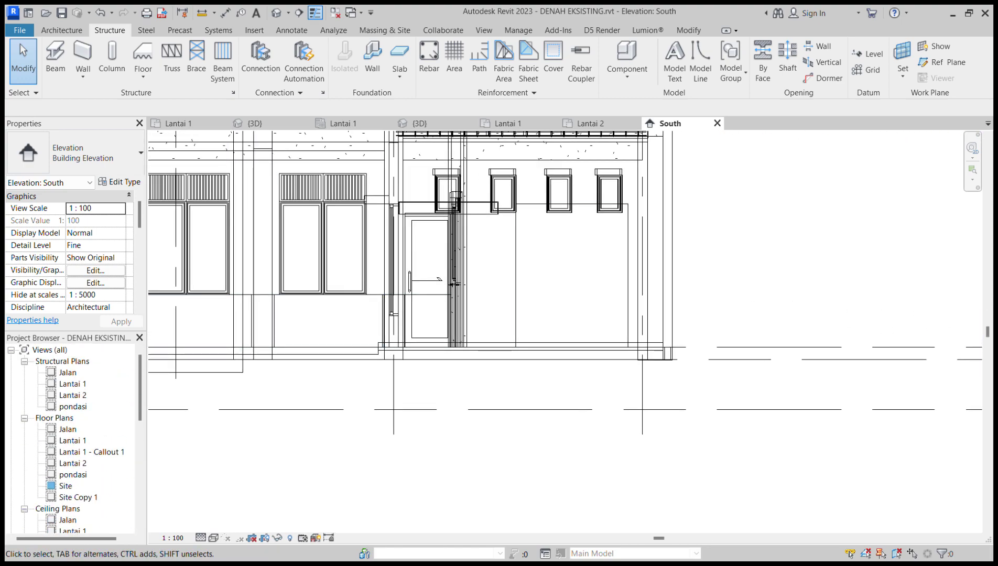
double_click(73, 441)
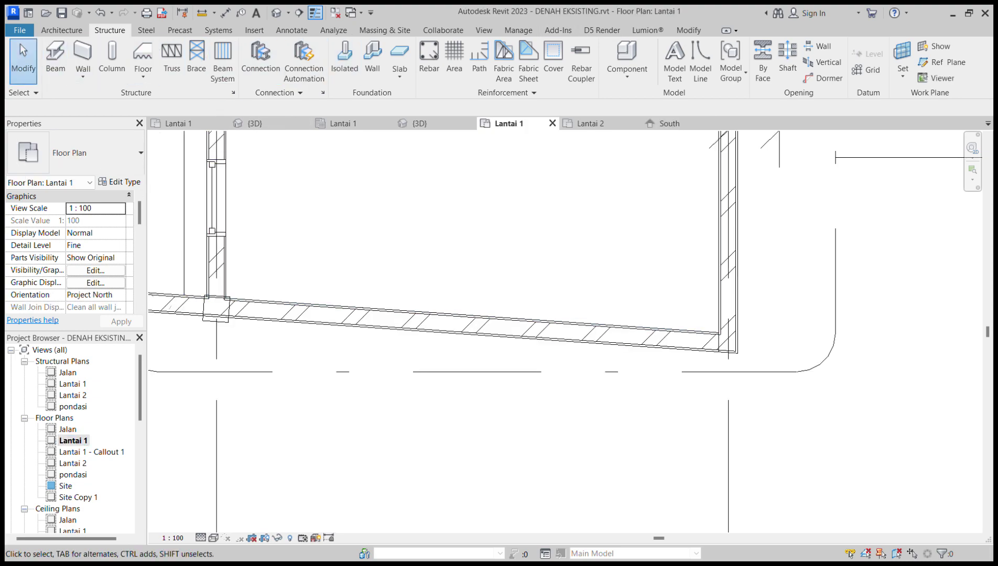
click(55, 61)
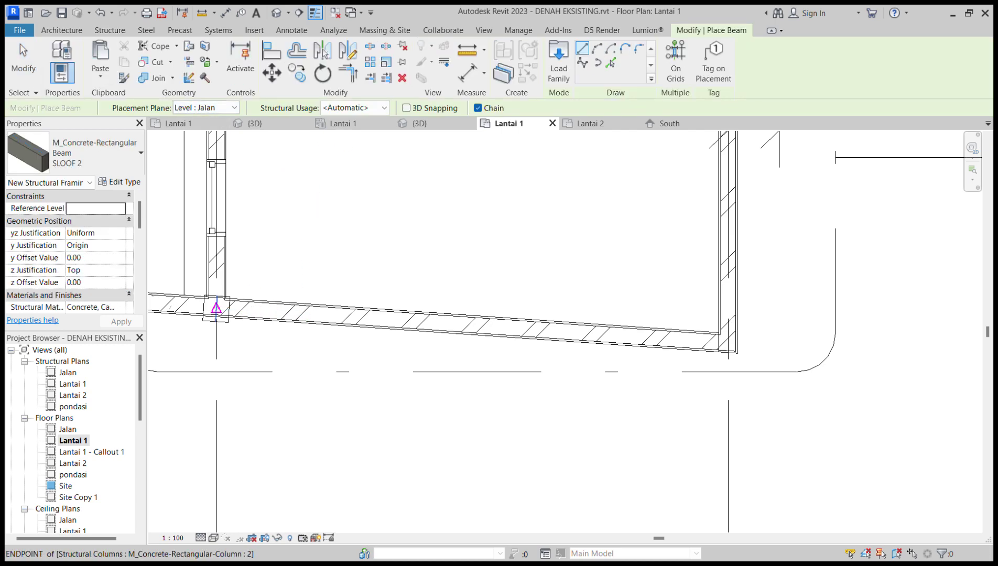
click(216, 308)
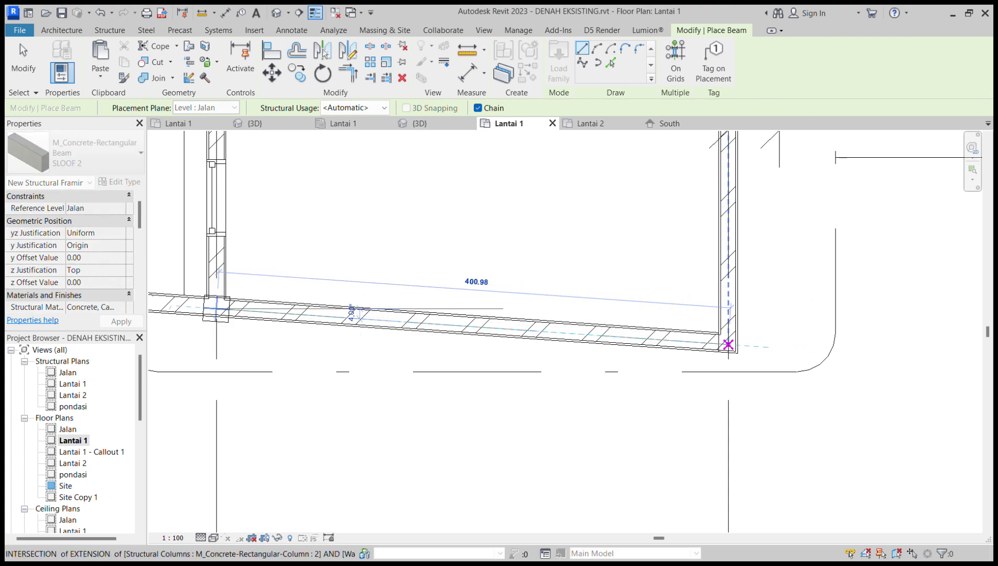
click(724, 341)
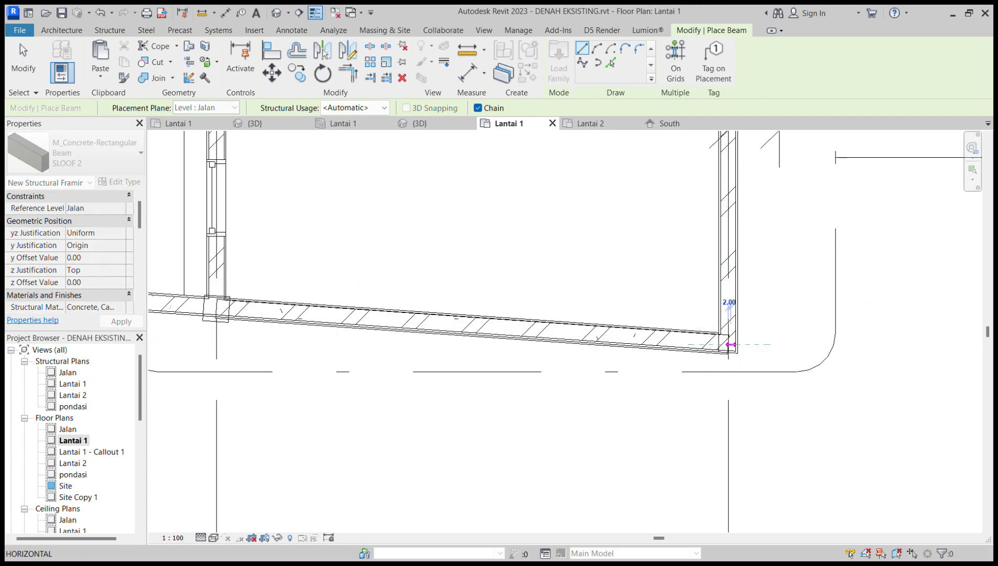
key(Escape)
key(Escape)
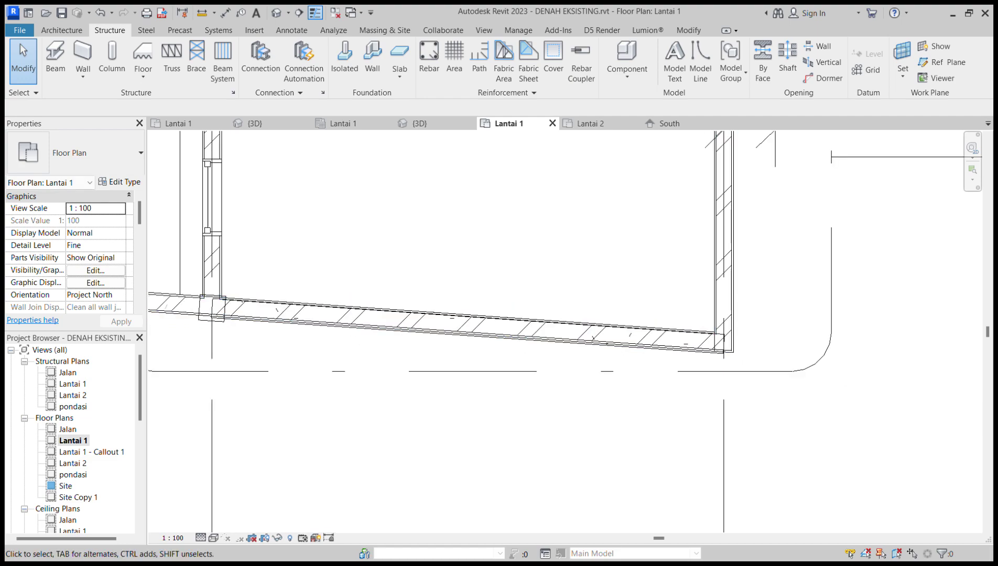
- From the slanted wall's corner, chain SLOOF 2 beams on level Jalan around the side and upper walls, via the 30x30 column, to the slanted wall's column
click(56, 61)
click(724, 341)
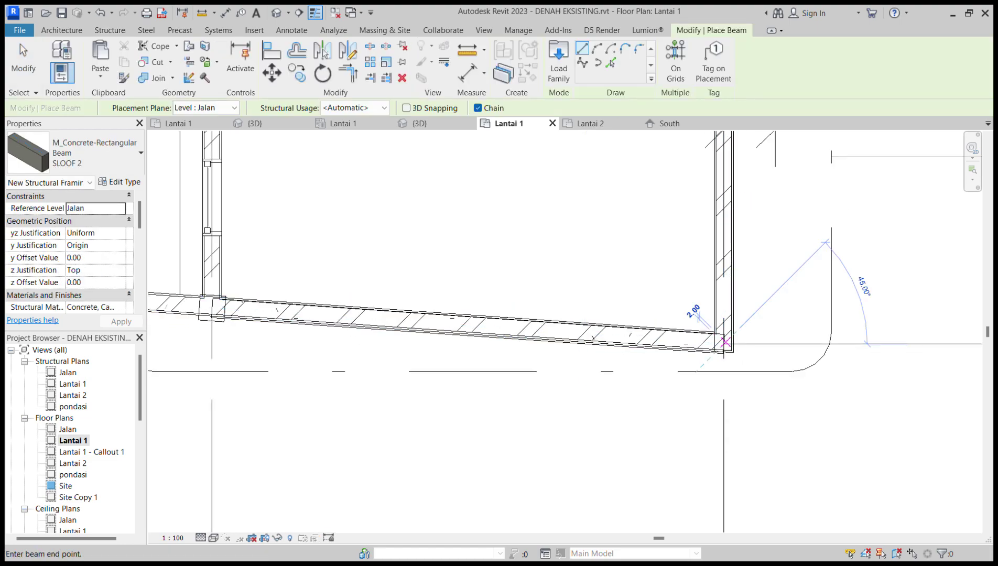
middle_drag(728, 241, 694, 437)
click(690, 274)
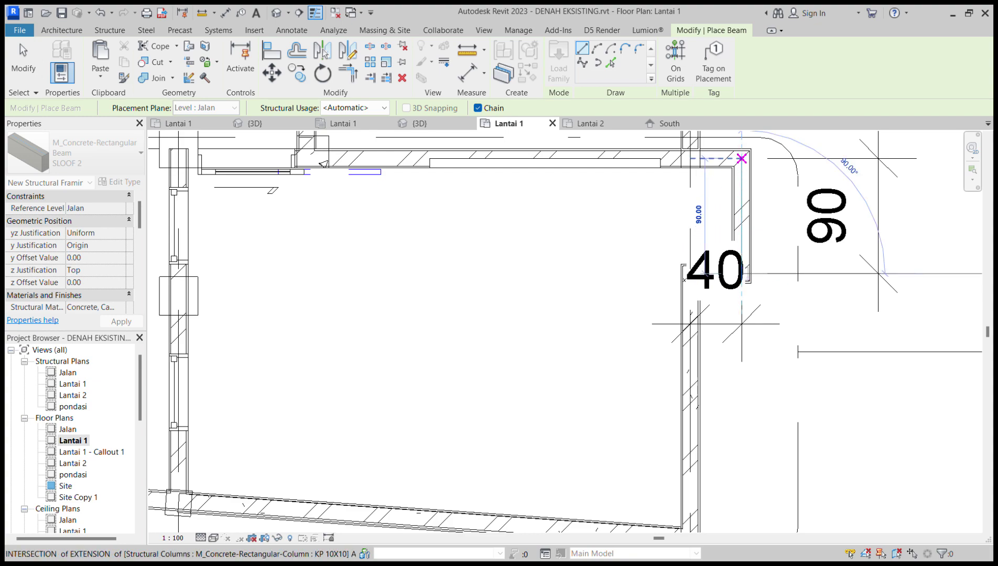
click(742, 157)
middle_drag(201, 157, 486, 262)
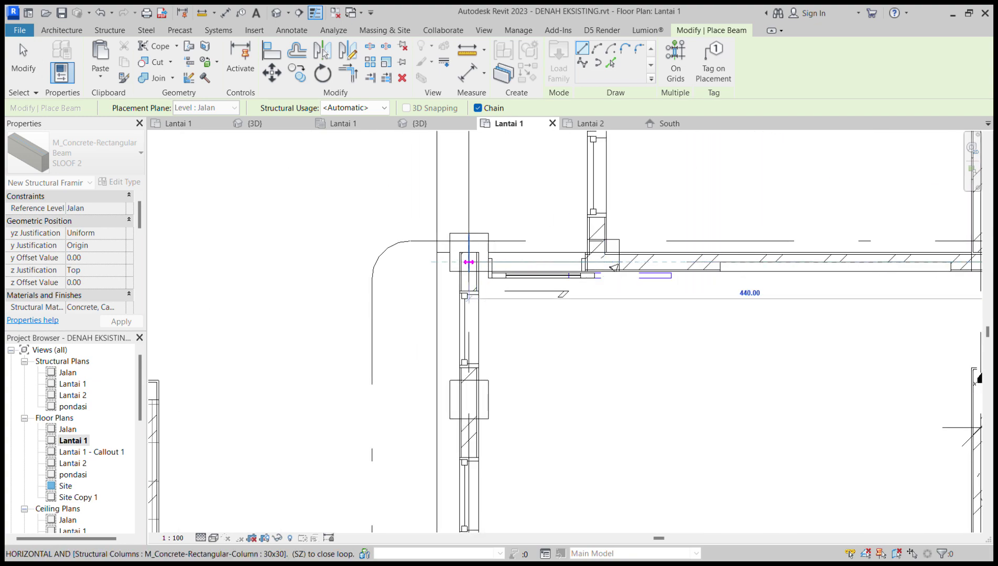
click(468, 262)
middle_drag(470, 408, 473, 244)
scroll(474, 244, down, 1)
click(472, 418)
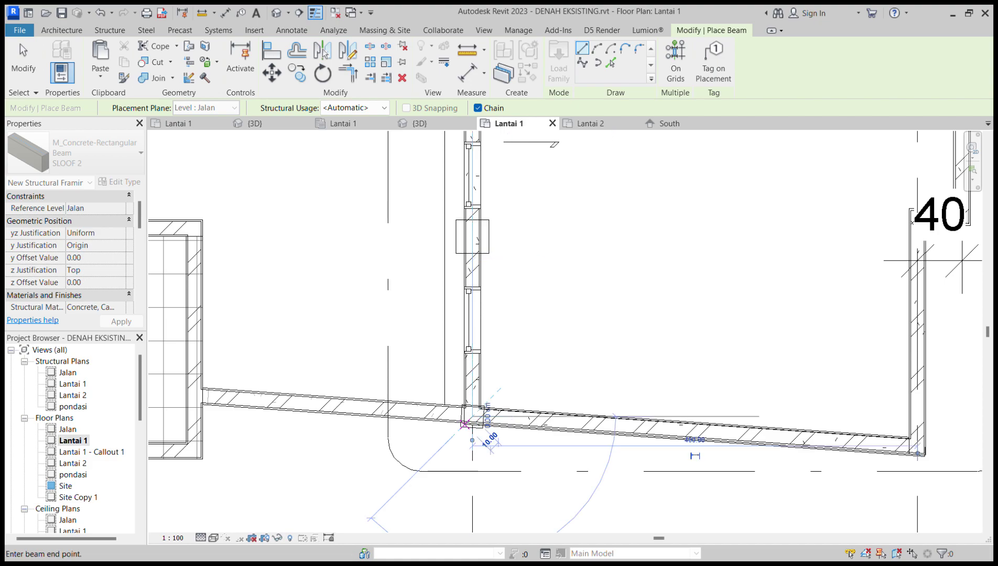
key(Escape)
- Open the {3D} view and pull the base of the outer wall down towards the new SLOOF 2 beam
scroll(68, 427, down, 5)
double_click(67, 418)
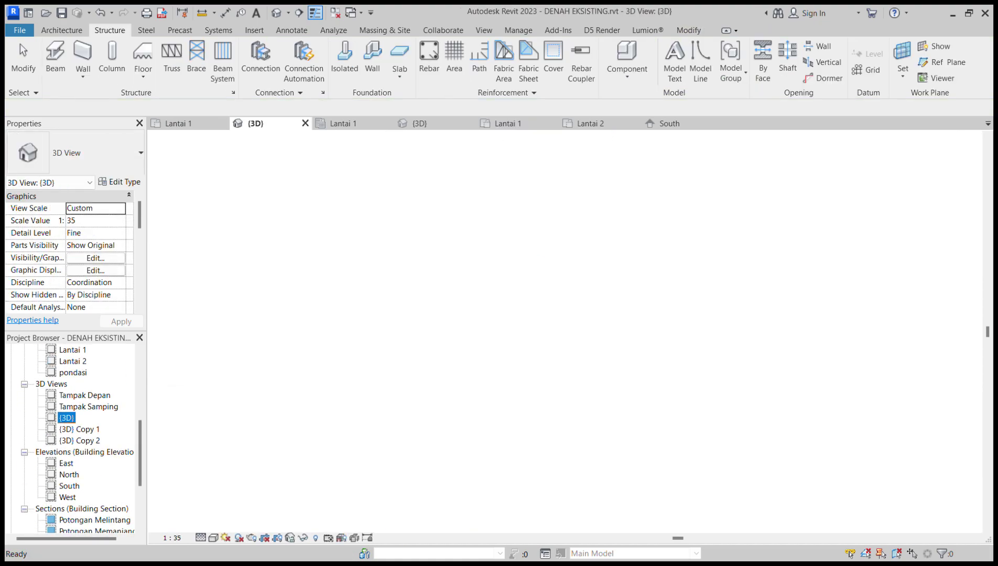
scroll(472, 365, down, 2)
shift+middle_drag(474, 367, 382, 409)
scroll(414, 383, up, 3)
click(393, 402)
key(Escape)
click(399, 382)
scroll(381, 409, up, 1)
drag(300, 363, 299, 390)
key(Escape)
shift+middle_drag(417, 400, 467, 288)
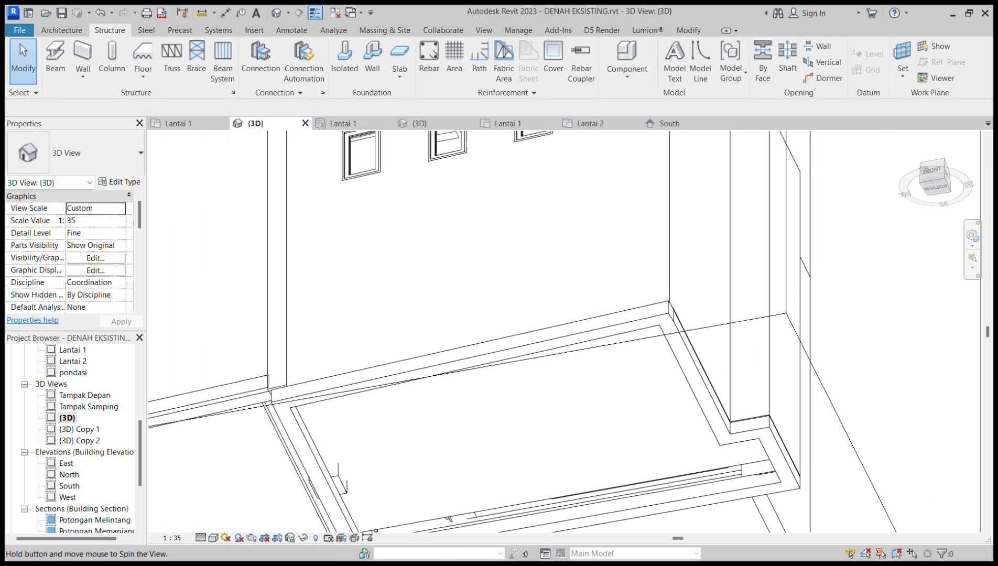
- Examine the underside of the walls against the slab and the new ground beams around the room
shift+middle_drag(281, 367, 503, 383)
scroll(337, 391, down, 2)
scroll(389, 321, up, 3)
shift+middle_drag(375, 306, 385, 374)
shift+middle_drag(545, 406, 560, 441)
shift+middle_drag(445, 262, 362, 321)
scroll(461, 325, down, 2)
click(587, 294)
shift+middle_drag(587, 294, 504, 359)
scroll(451, 333, up, 3)
key(Escape)
scroll(78, 441, up, 5)
scroll(79, 441, up, 1)
scroll(372, 420, down, 5)
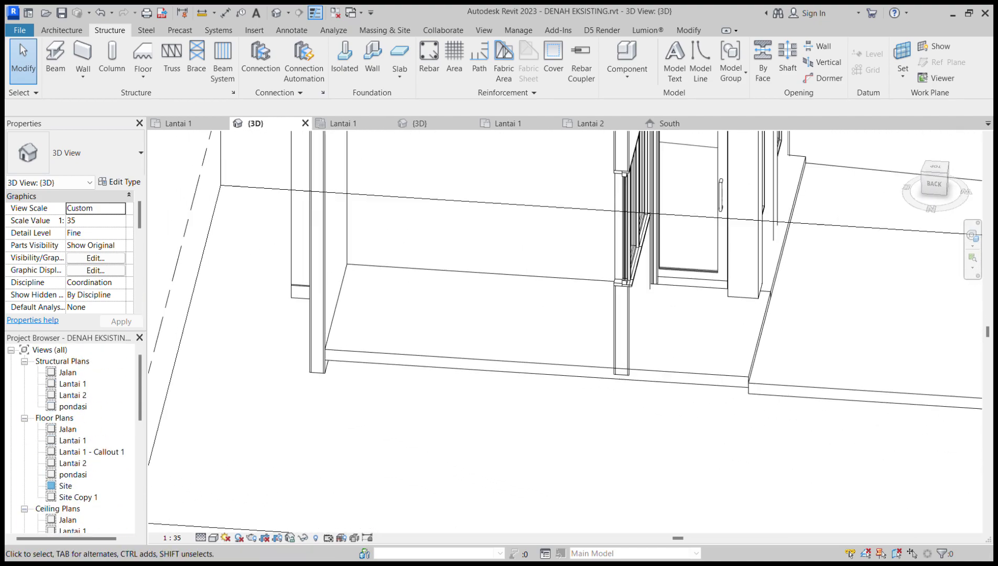
- Pull the base of the 15 x 15 wall on the back side down from Lantai 1 to meet the SLOOF 2 beam beneath it
click(419, 391)
shift+middle_drag(419, 390, 485, 344)
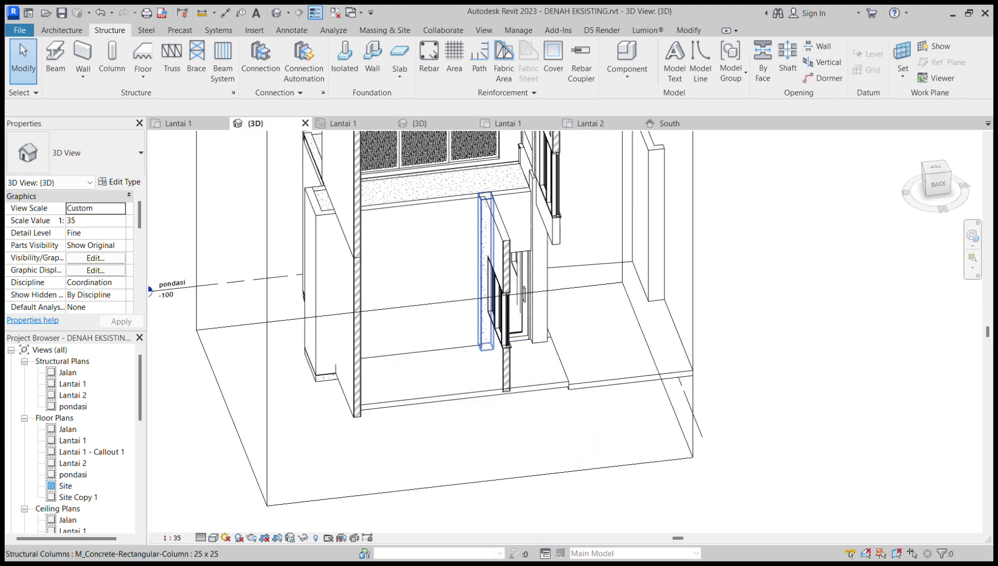
click(428, 354)
scroll(429, 355, up, 6)
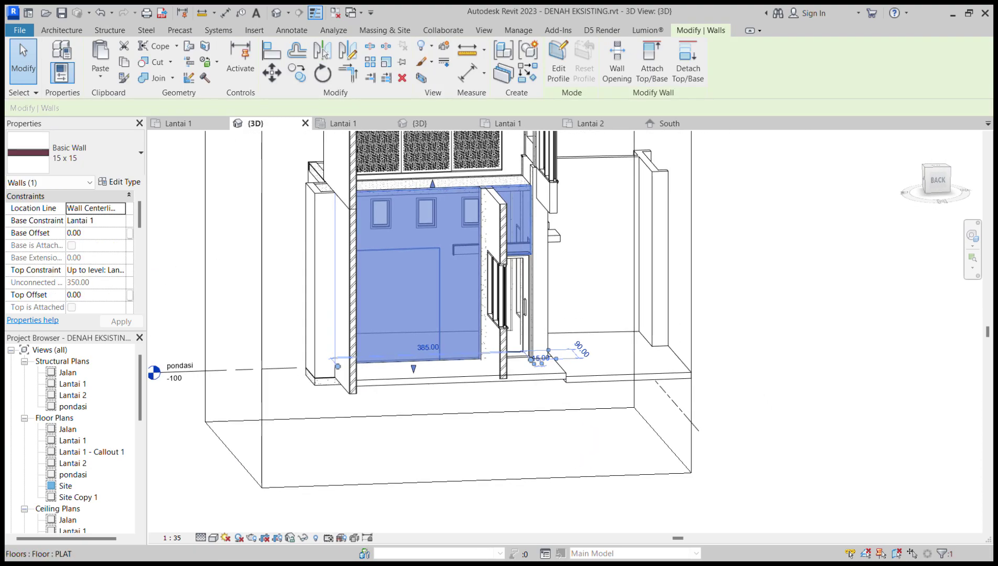
drag(429, 355, 440, 378)
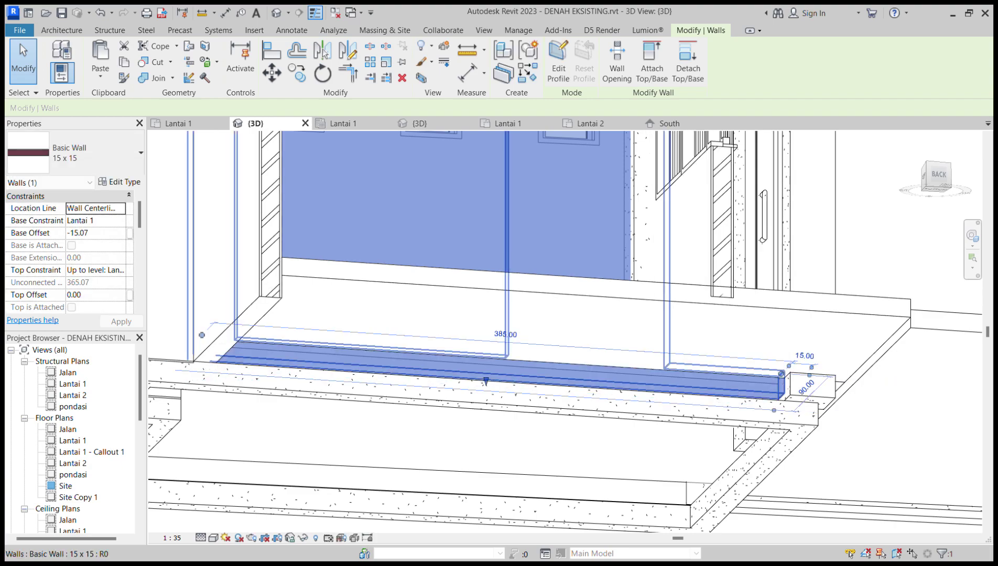
key(Escape)
scroll(454, 368, down, 3)
shift+middle_drag(454, 368, 412, 384)
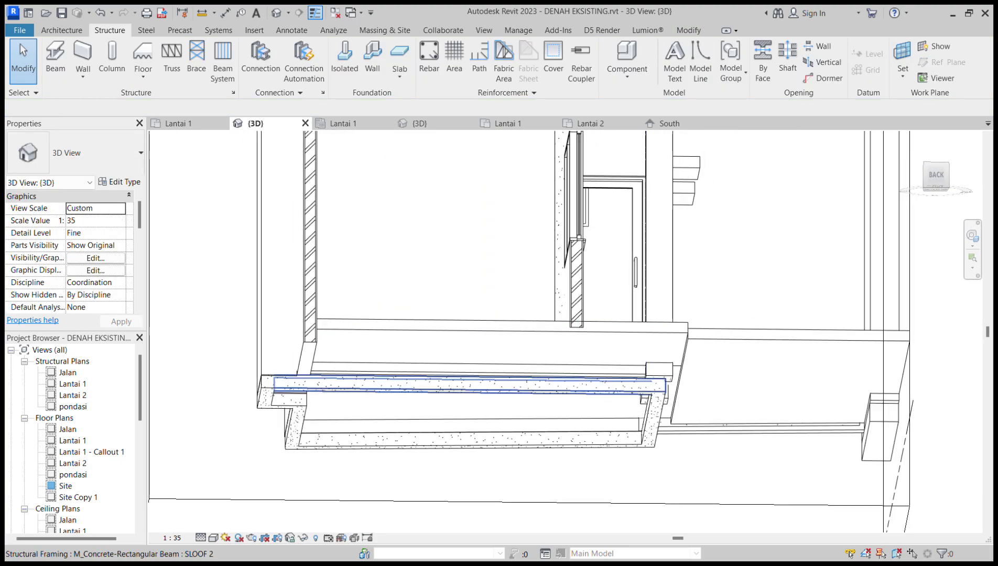
click(469, 376)
drag(470, 377, 472, 390)
key(Escape)
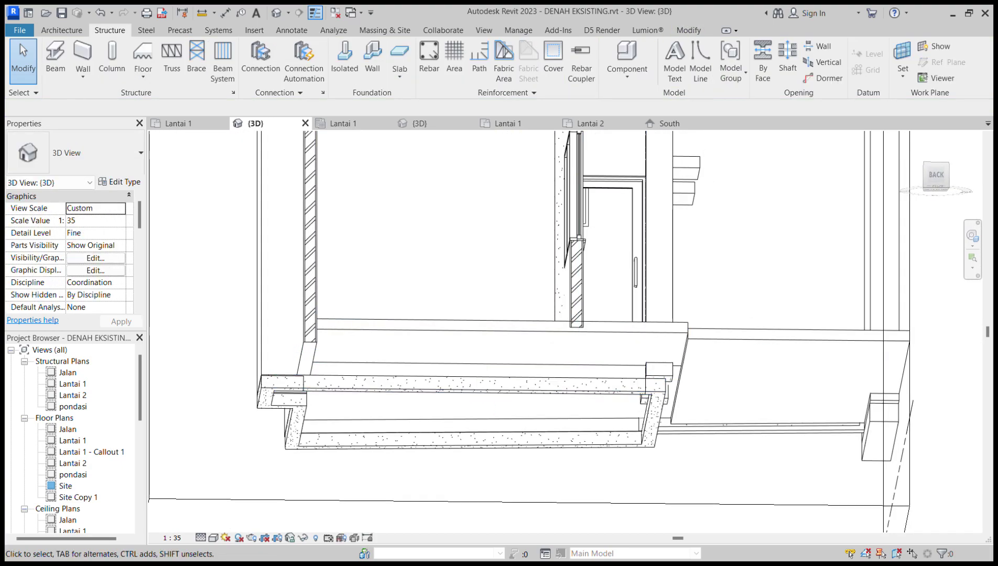
- Examine the flat roof slab with its four framed skylight openings from several sides
scroll(467, 384, down, 2)
shift+middle_drag(466, 384, 257, 443)
shift+middle_drag(420, 456, 464, 319)
shift+middle_drag(451, 210, 375, 272)
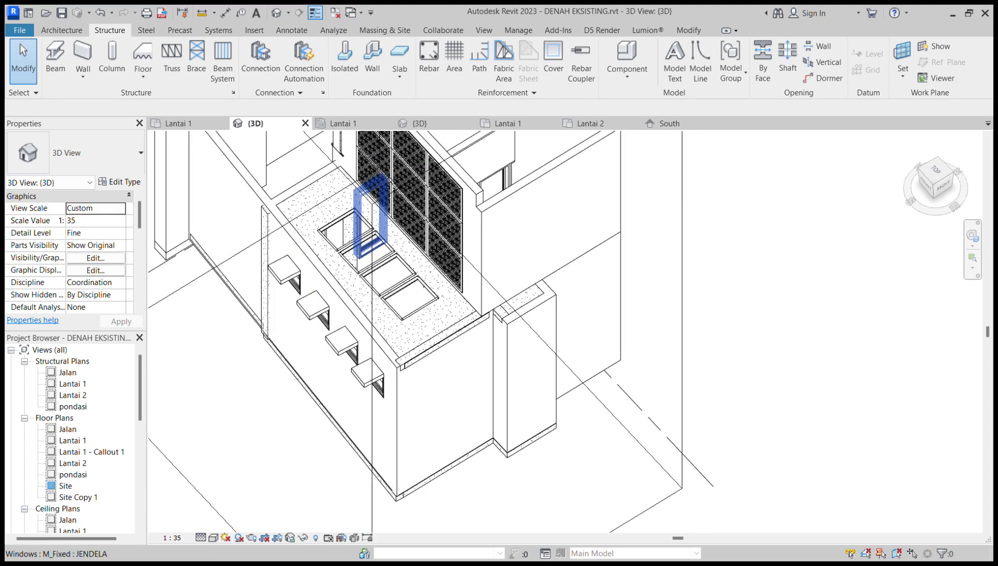
scroll(372, 257, up, 1)
scroll(423, 369, down, 3)
scroll(378, 293, up, 2)
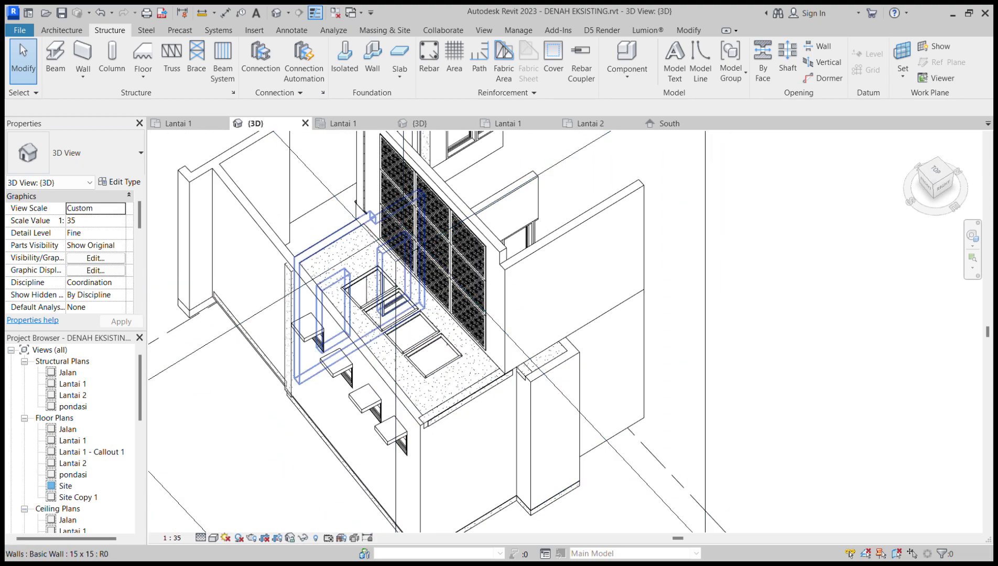
shift+middle_drag(375, 308, 572, 335)
scroll(585, 341, up, 3)
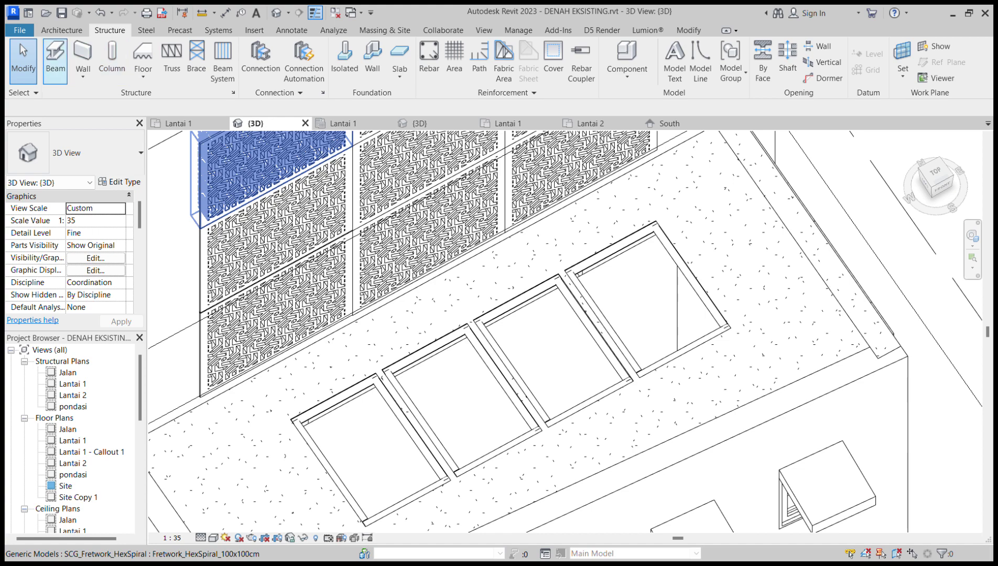
- Create an in-place model in the Ceilings category and start an extrusion with the roof slab's top face as work plane
click(62, 30)
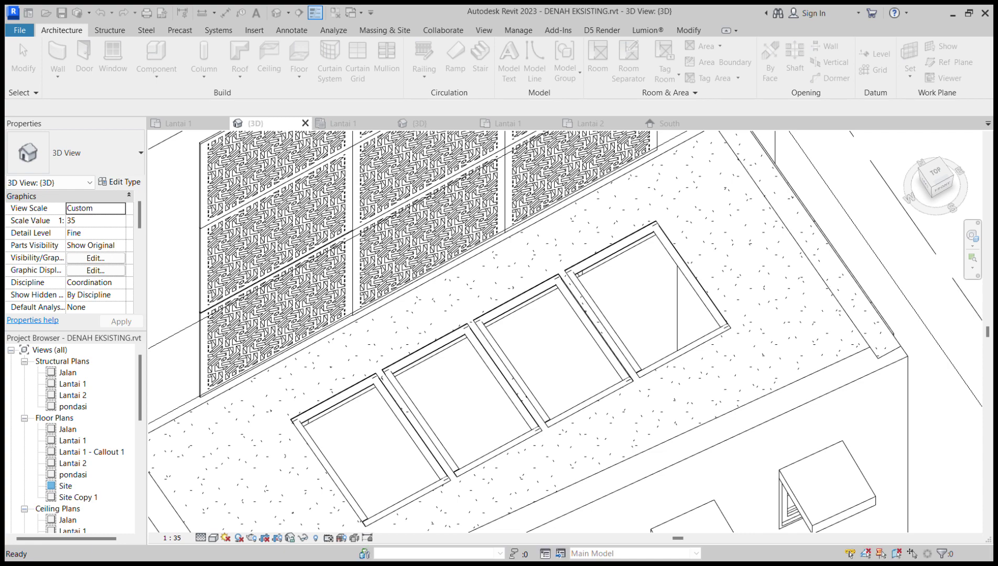
scroll(729, 262, down, 4)
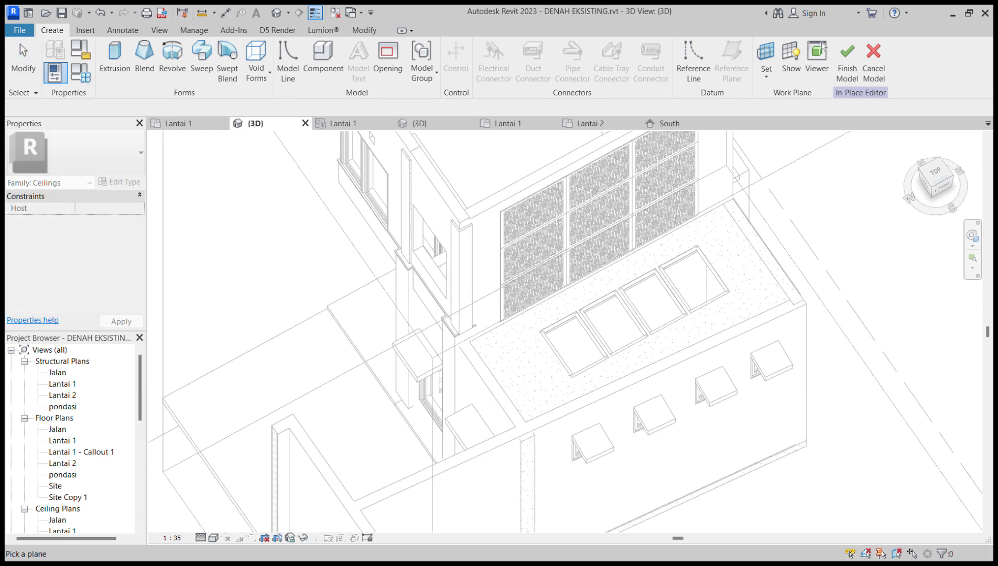
click(114, 61)
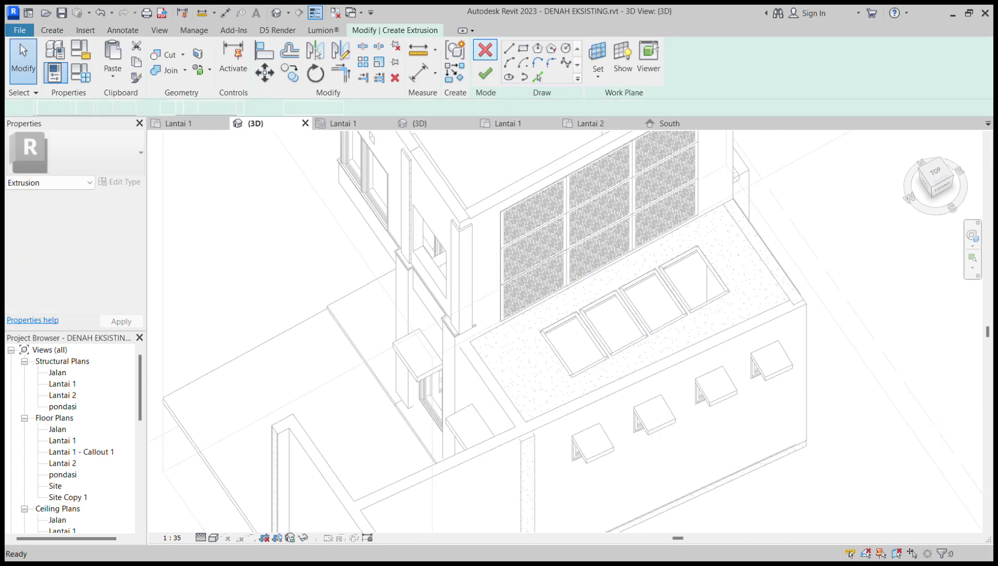
- Sketch rectangles along the outer frame corners of the first two skylight openings
click(523, 47)
scroll(525, 293, up, 4)
click(523, 304)
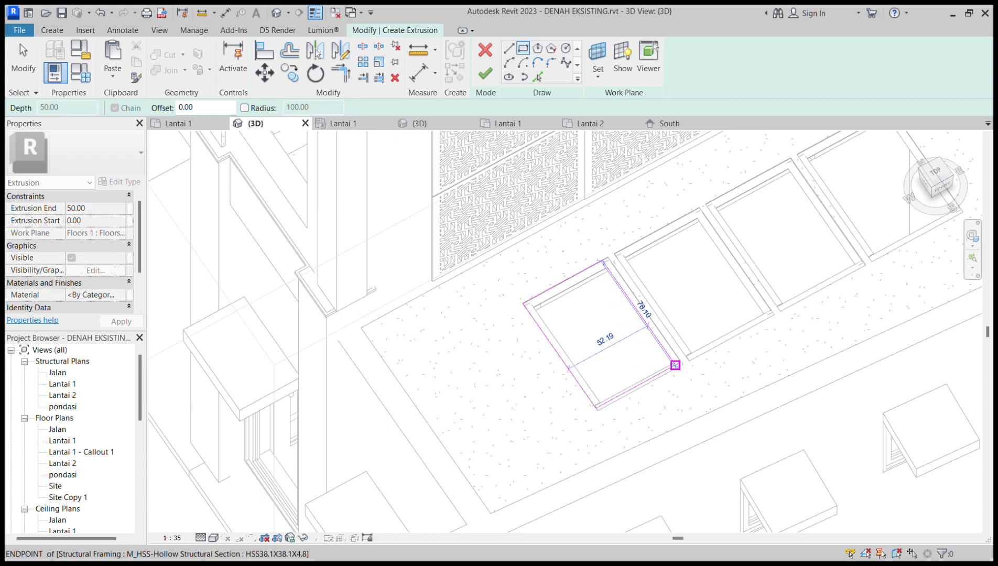
click(683, 364)
click(614, 254)
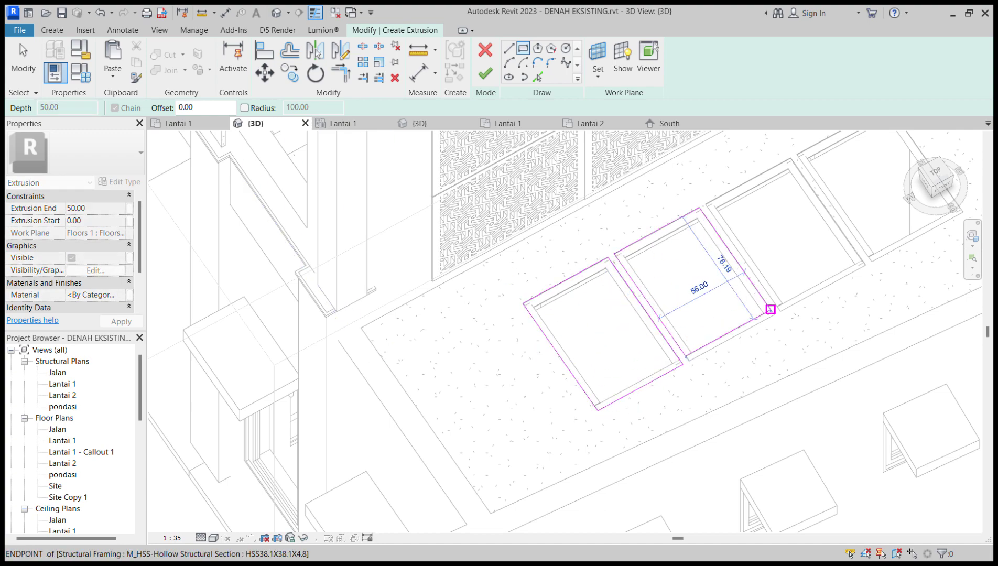
click(768, 308)
- Sketch rectangles along the outer frame corners of the third and fourth skylight openings, the third about 56 by 80
middle_drag(769, 307, 392, 400)
key(Escape)
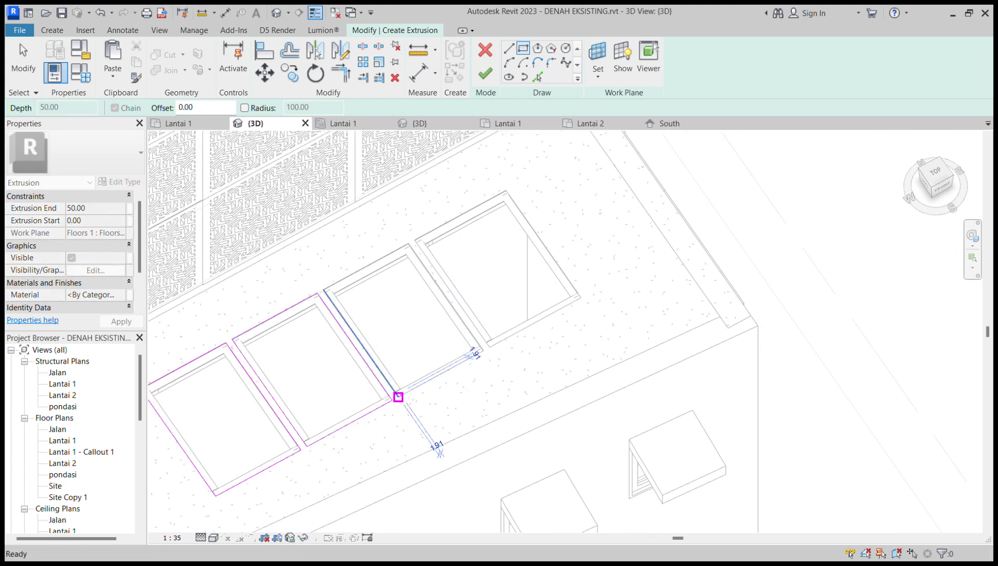
key(Escape)
key(Return)
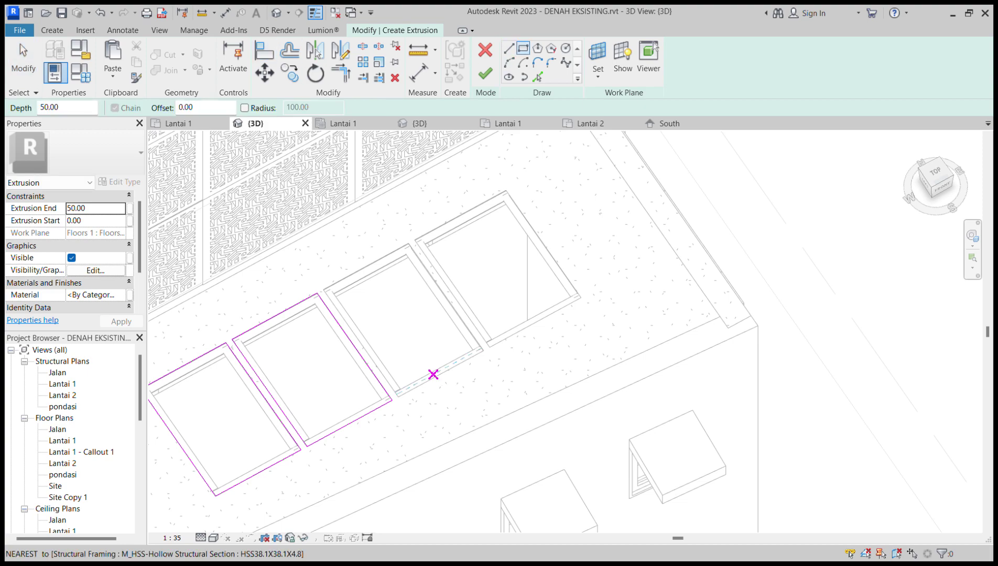
click(399, 393)
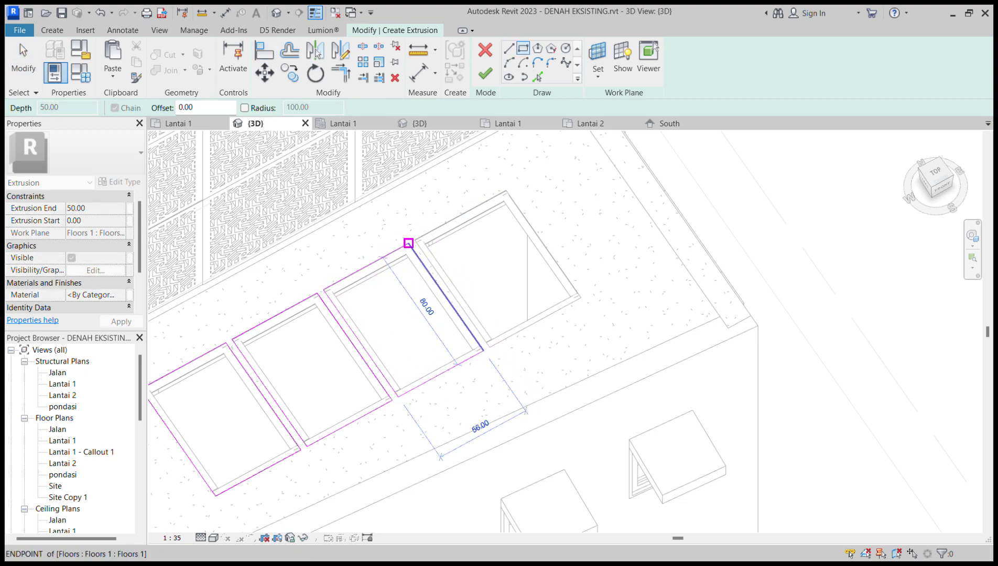
click(408, 243)
click(415, 240)
click(579, 295)
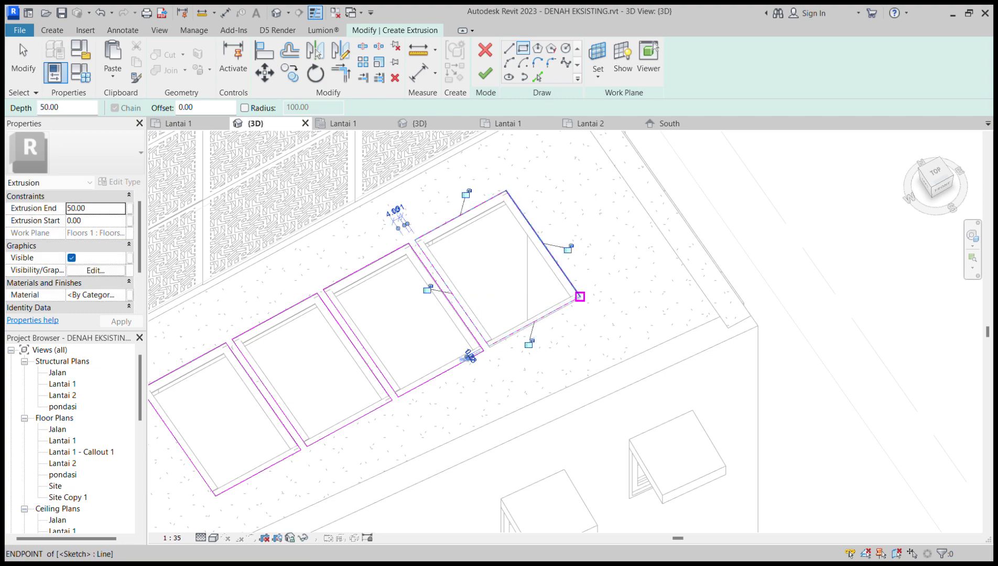
key(Escape)
- Finish the extrusion sketch of the four skylight panels and set the Extrusion End to -2.00
mouse_move(535, 322)
mouse_down()
mouse_move(552, 345)
mouse_move(535, 323)
mouse_up()
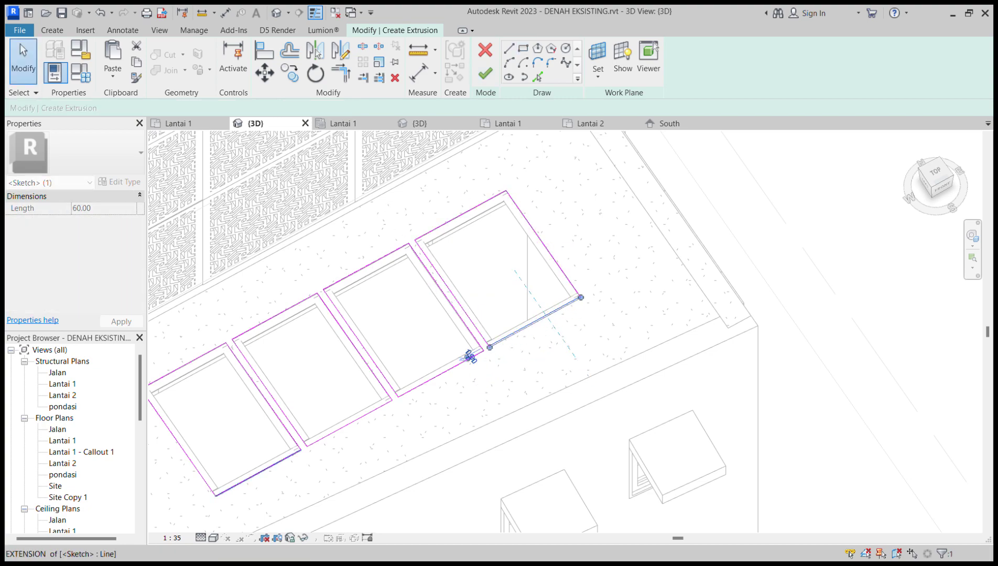
key(Escape)
click(485, 73)
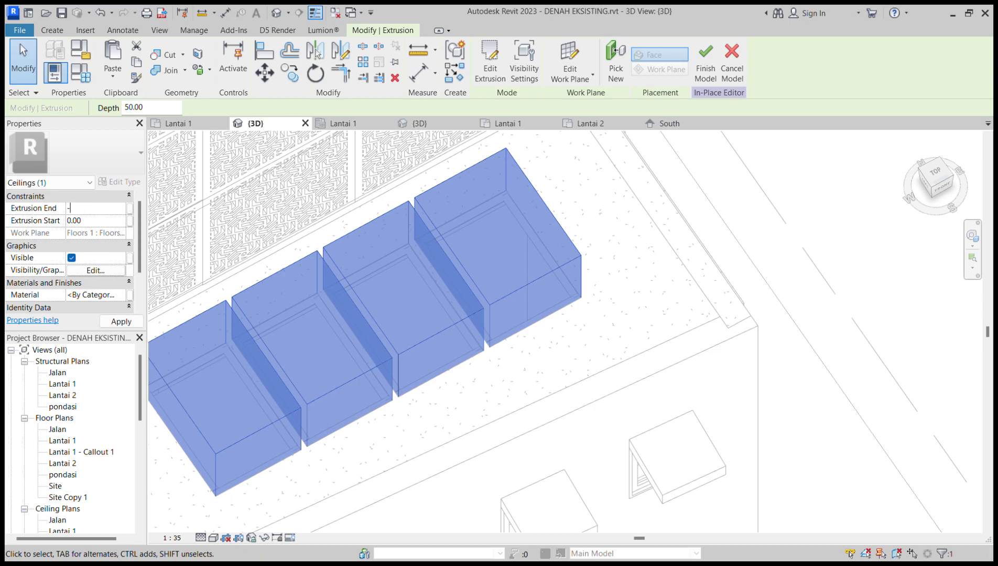
shift+middle_drag(499, 335, 320, 293)
- Open the material selection for the skylight panel extrusion and finish the in-place model
click(120, 295)
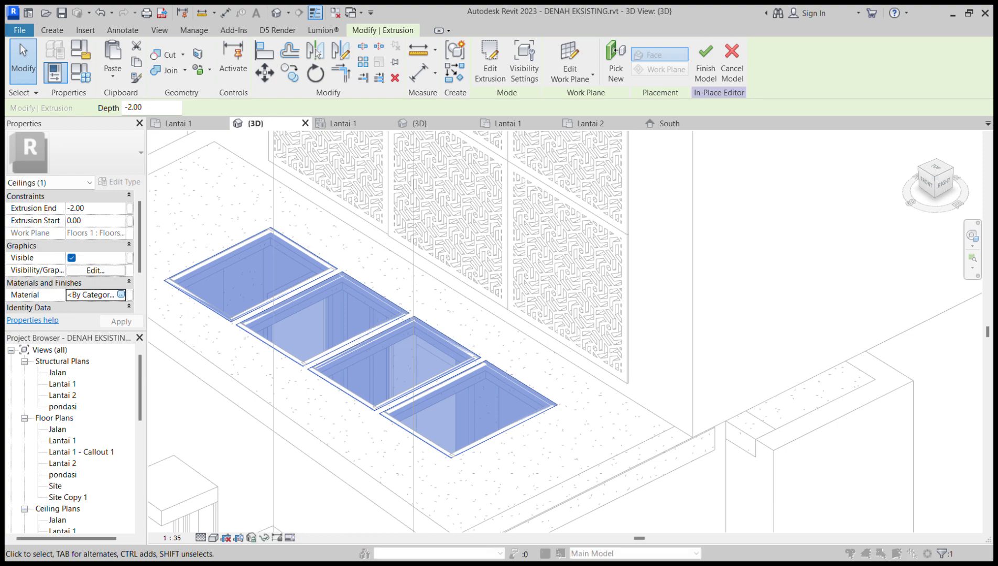
click(121, 295)
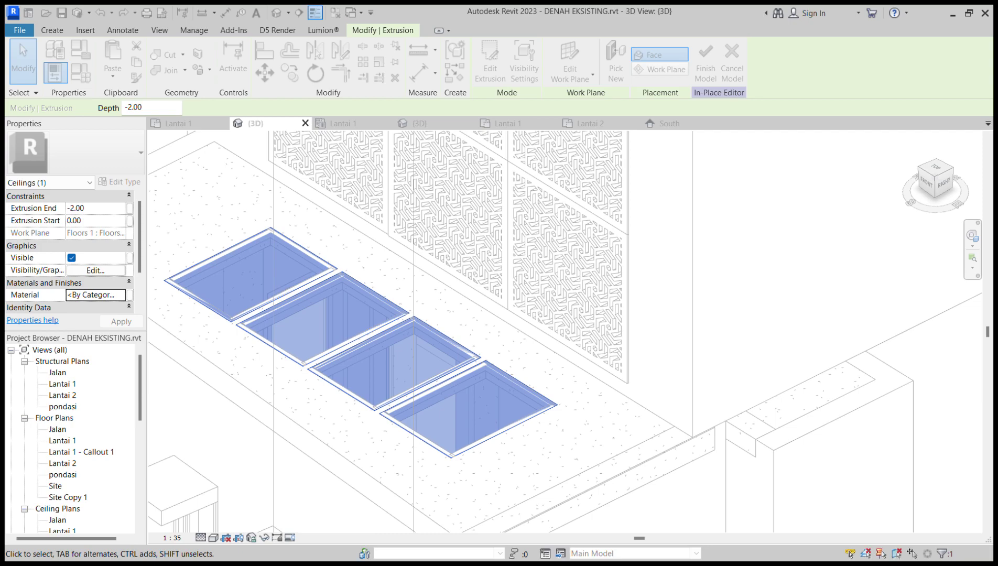
key(Escape)
click(484, 61)
scroll(500, 327, down, 2)
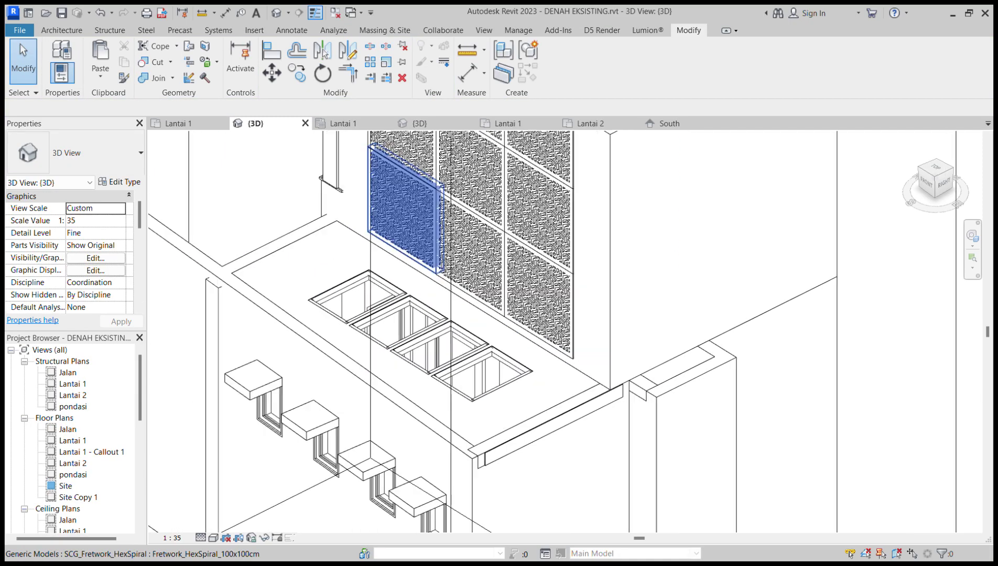
shift+middle_drag(407, 220, 577, 221)
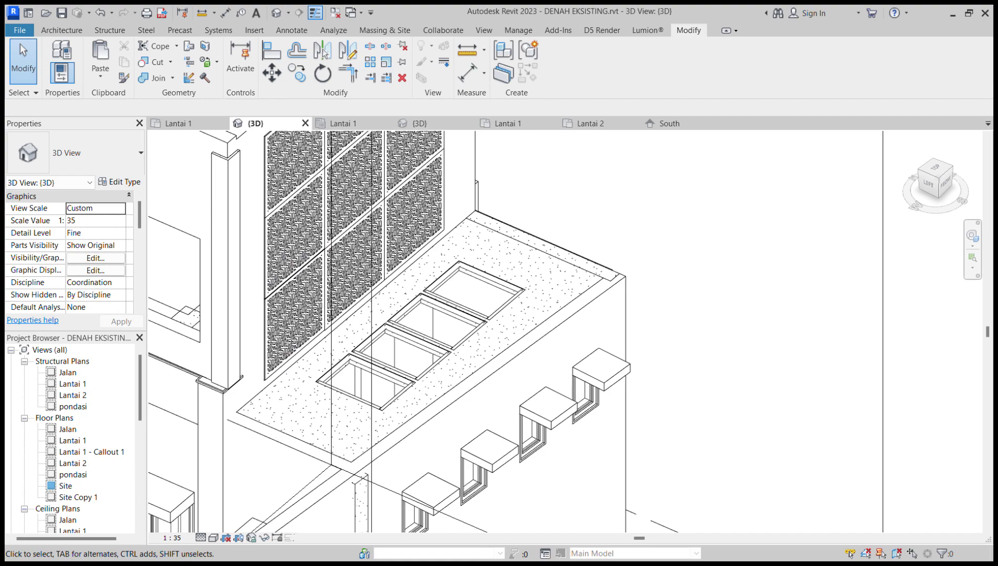